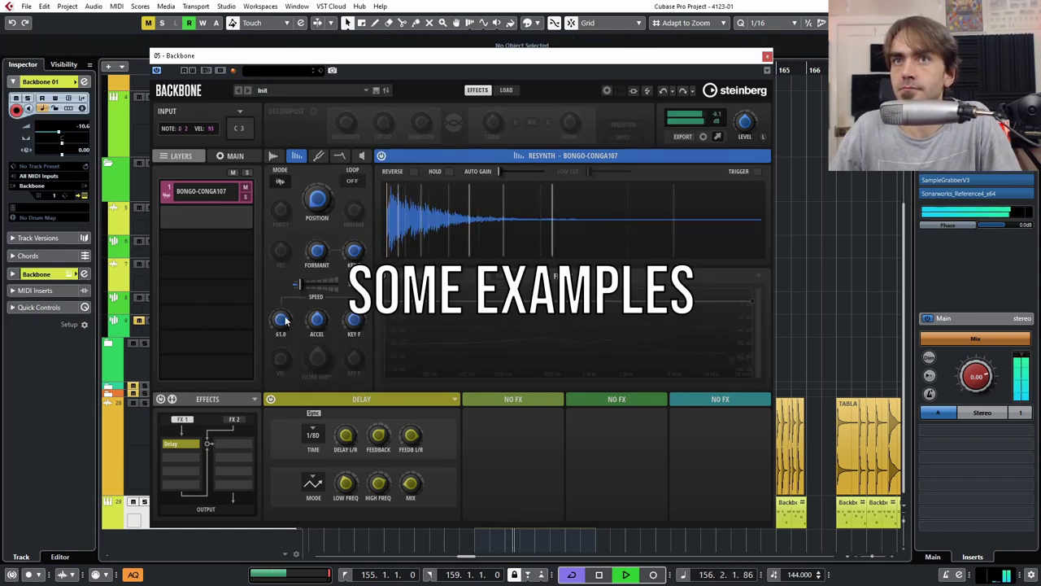
# Adjust the velocity modulation of the Resynth speed on the BONGO-CONGA107 layer.
pyautogui.moveTo(285, 317); pyautogui.dragTo(283, 324)
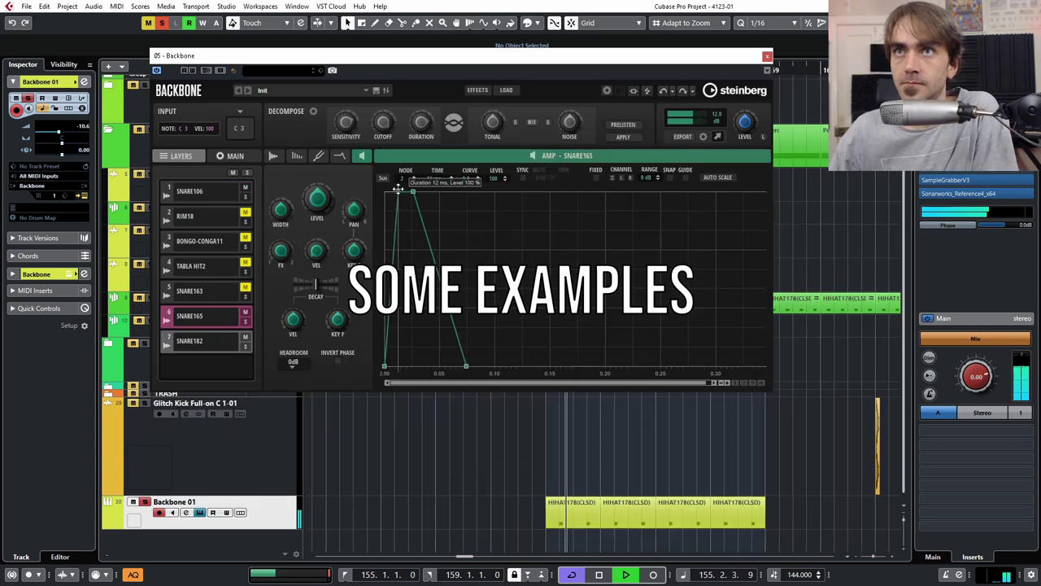
# Curve the falling segment of SNARE165's amp envelope inward and extend its final node to 100 ms.
pyautogui.moveTo(438, 275); pyautogui.dragTo(438, 295)
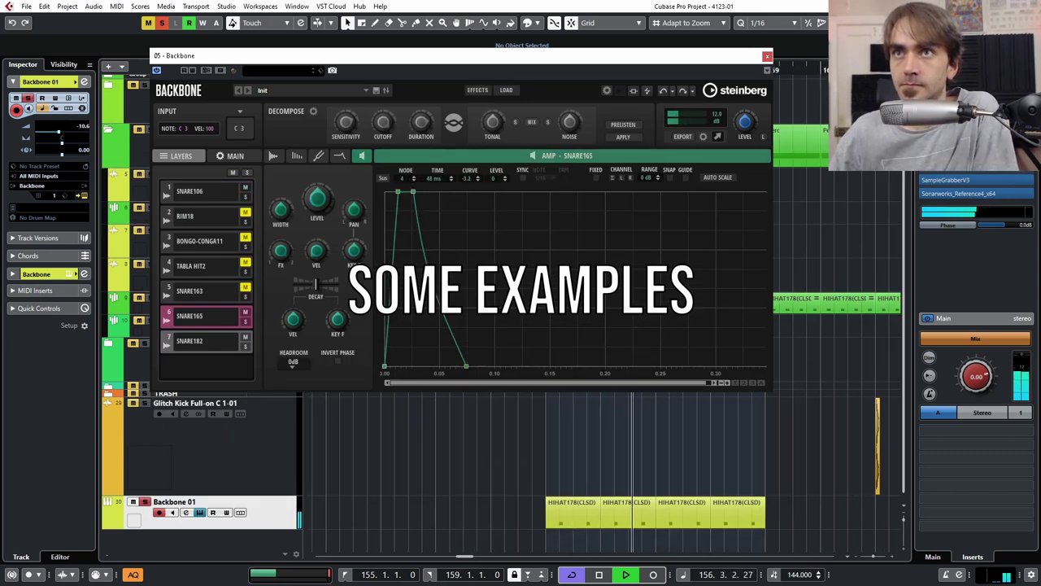
pyautogui.moveTo(466, 365); pyautogui.dragTo(523, 369)
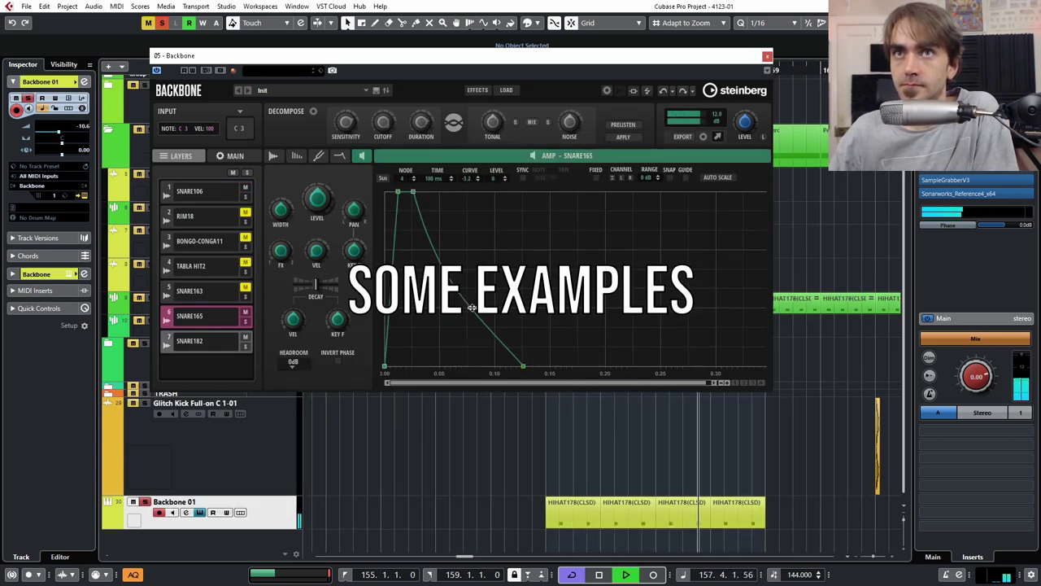
# Set the BONGO-CONGA11 layer's amp level to 4.8 dB and lower its Resynth speed.
pyautogui.click(202, 238)
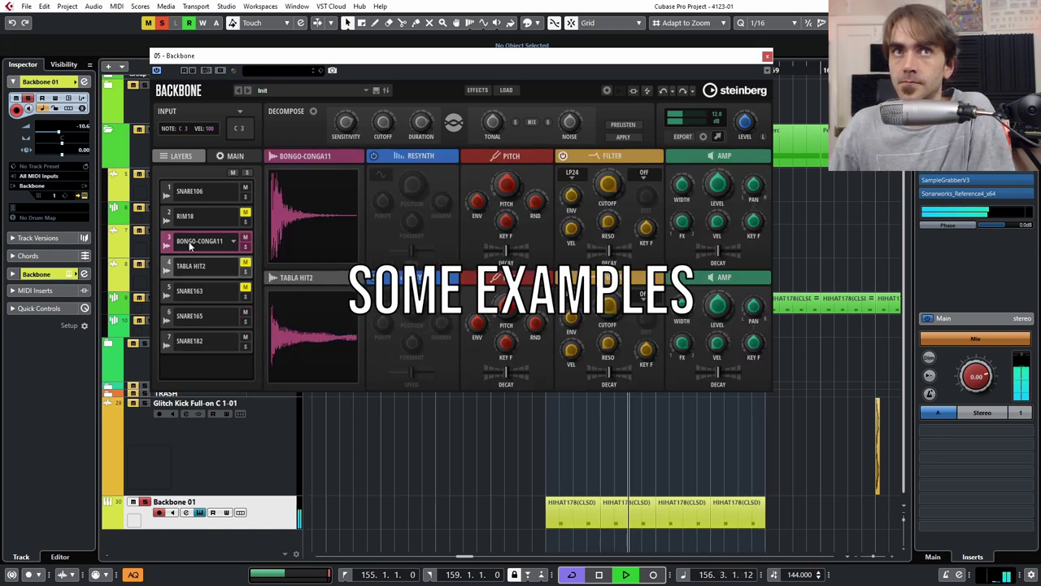
pyautogui.click(331, 185)
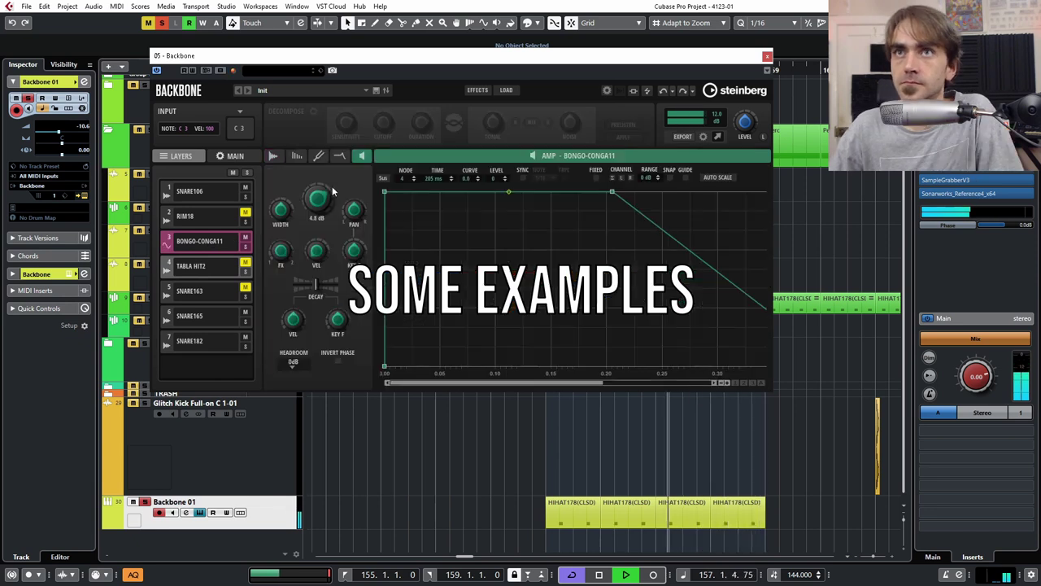
pyautogui.click(297, 155)
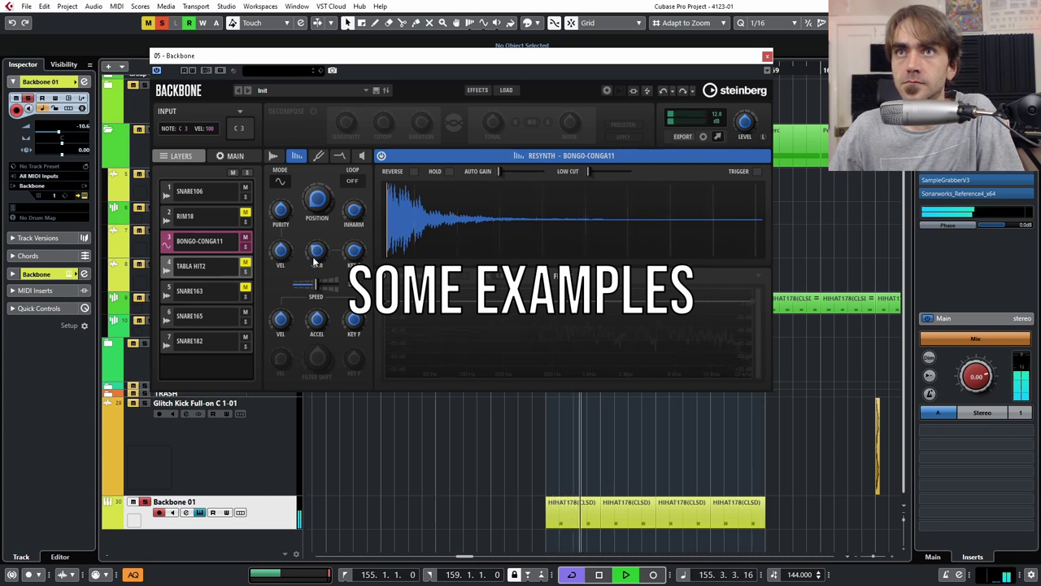
pyautogui.moveTo(316, 293)
pyautogui.moveTo(315, 292); pyautogui.dragTo(304, 288)
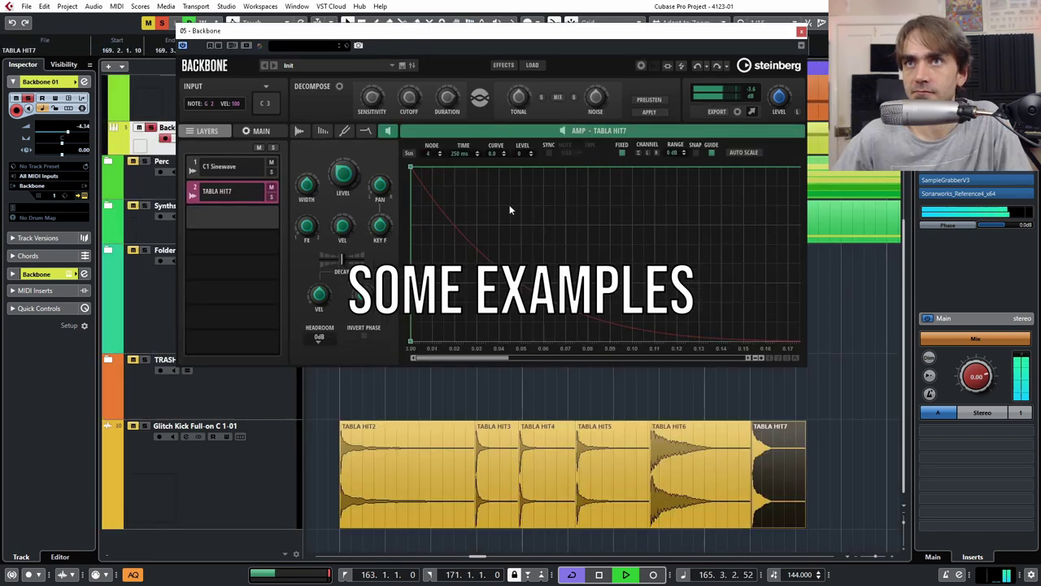
# Shorten TABLA HIT7's amp decay and reshape its envelope with a hold of about 9 ms and a steep inward-curved falloff.
pyautogui.moveTo(344, 256); pyautogui.dragTo(327, 264)
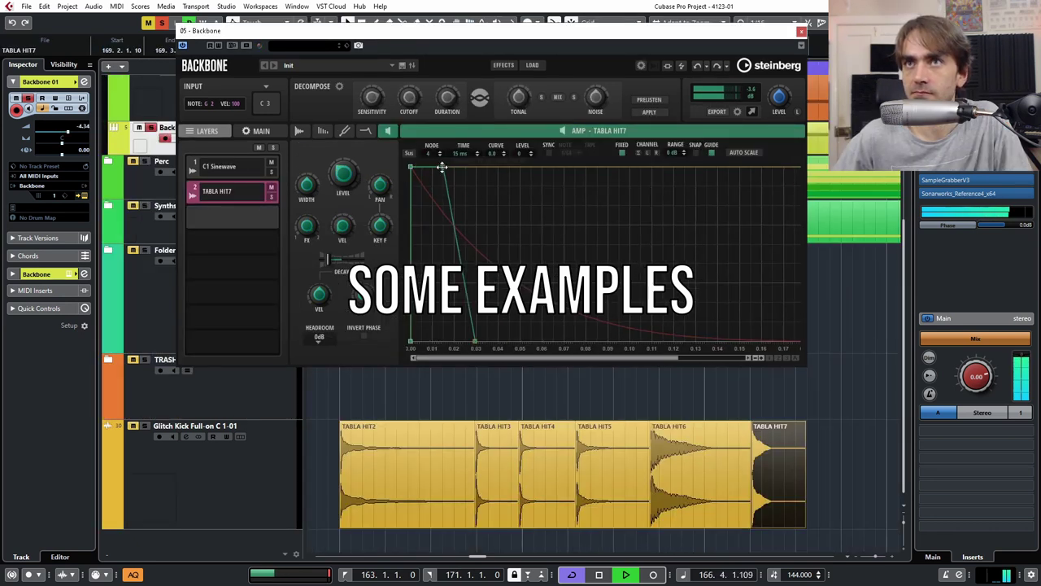
pyautogui.moveTo(443, 168)
pyautogui.mouseDown()
pyautogui.moveTo(472, 158)
pyautogui.moveTo(459, 167)
pyautogui.mouseUp()
pyautogui.moveTo(474, 342); pyautogui.dragTo(552, 342)
pyautogui.moveTo(502, 250); pyautogui.dragTo(502, 281)
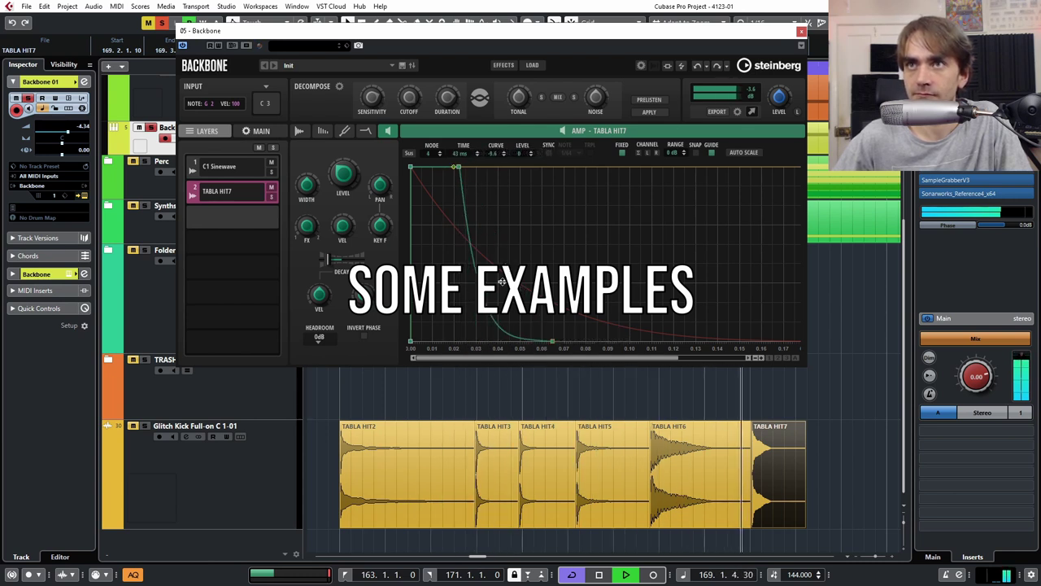
pyautogui.moveTo(459, 166); pyautogui.dragTo(432, 166)
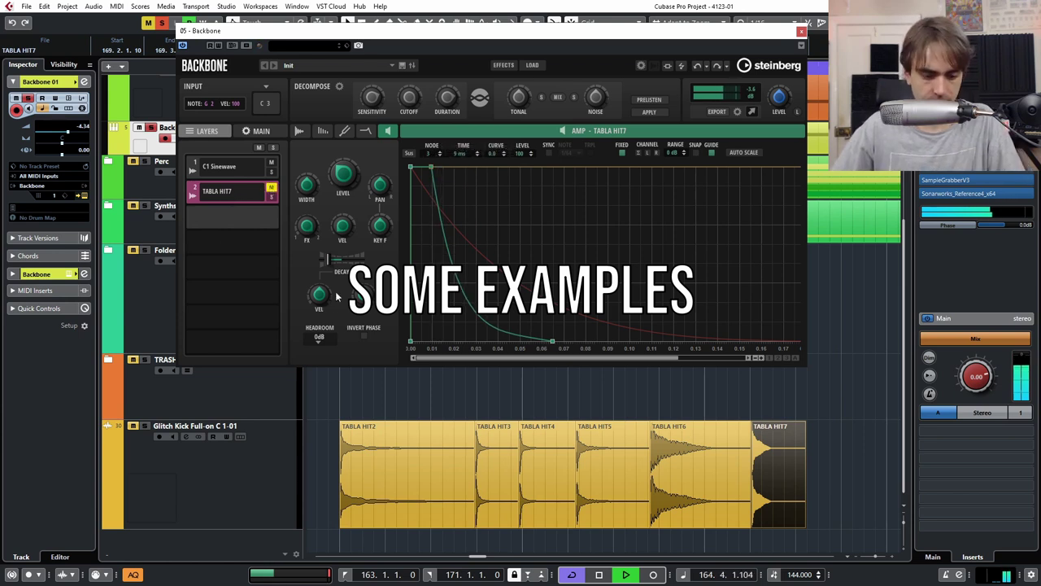
pyautogui.moveTo(426, 164); pyautogui.dragTo(423, 165)
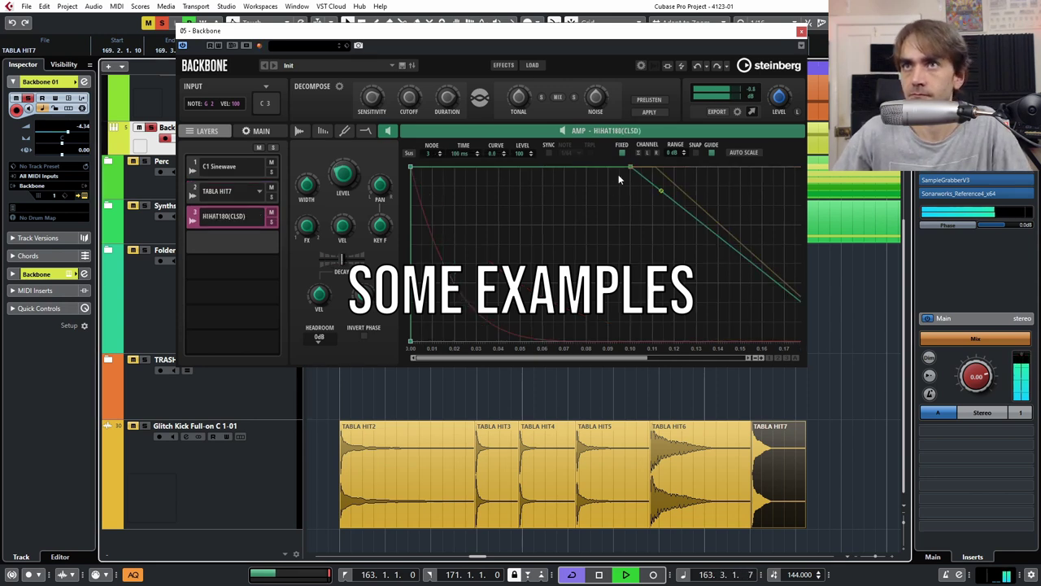
# Shape HIHAT180(CLSD)'s amp envelope into a 35 ms decay to 0% with an inward curve, and view its pitch and filter settings.
pyautogui.moveTo(626, 168); pyautogui.dragTo(488, 367)
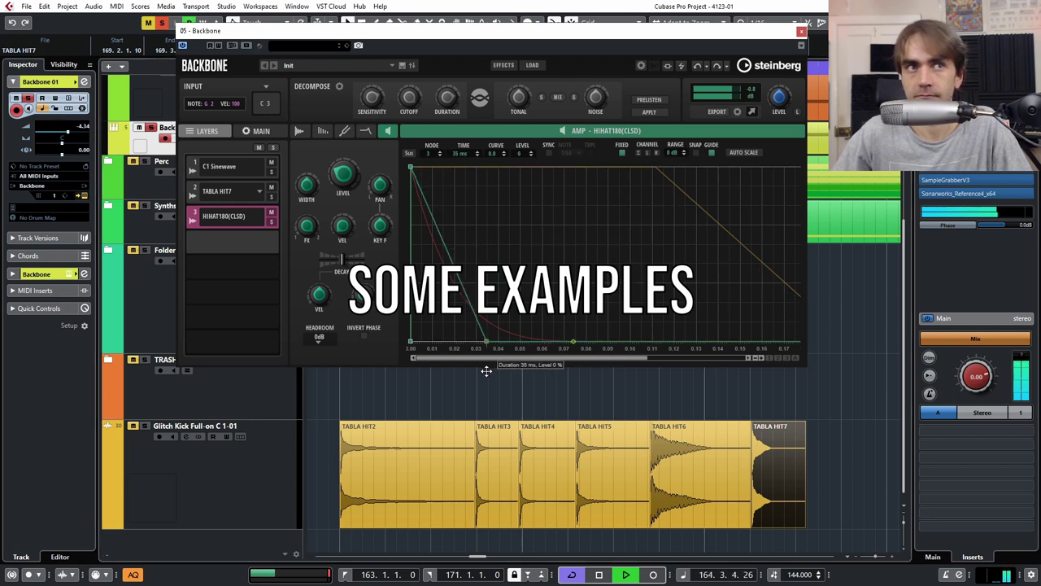
pyautogui.moveTo(458, 274); pyautogui.dragTo(453, 278)
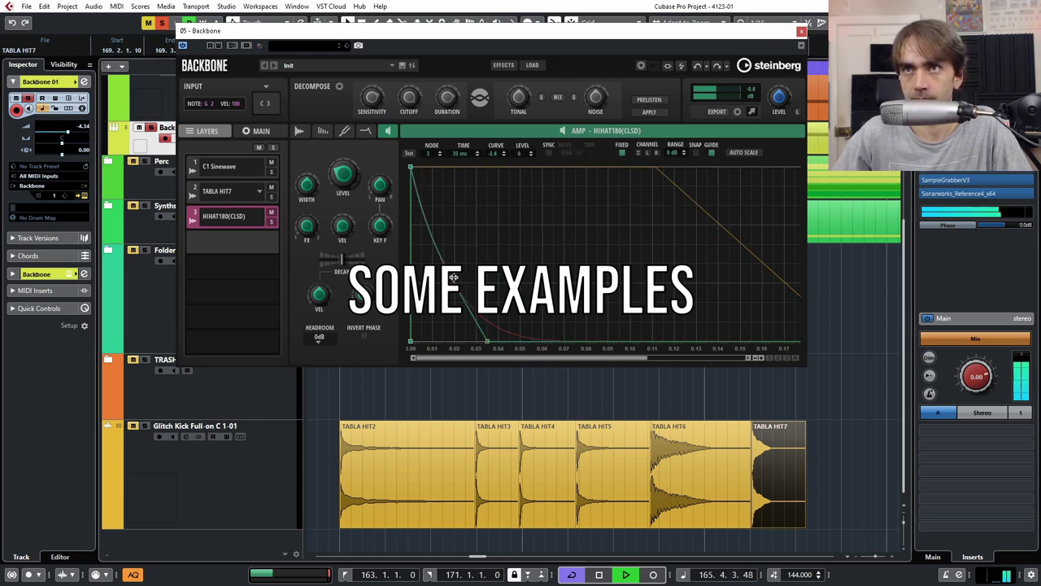
pyautogui.click(344, 133)
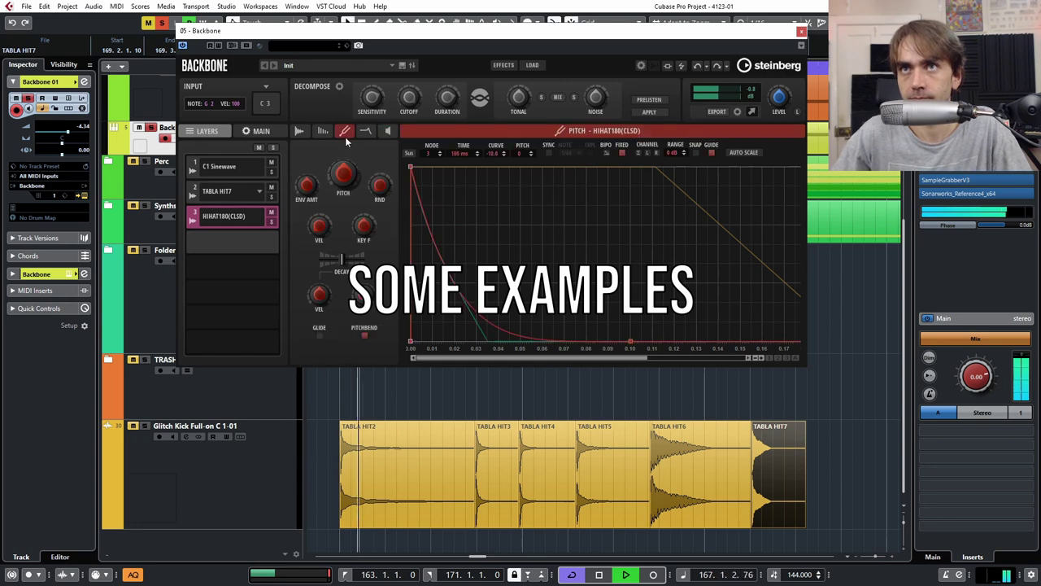
pyautogui.click(367, 133)
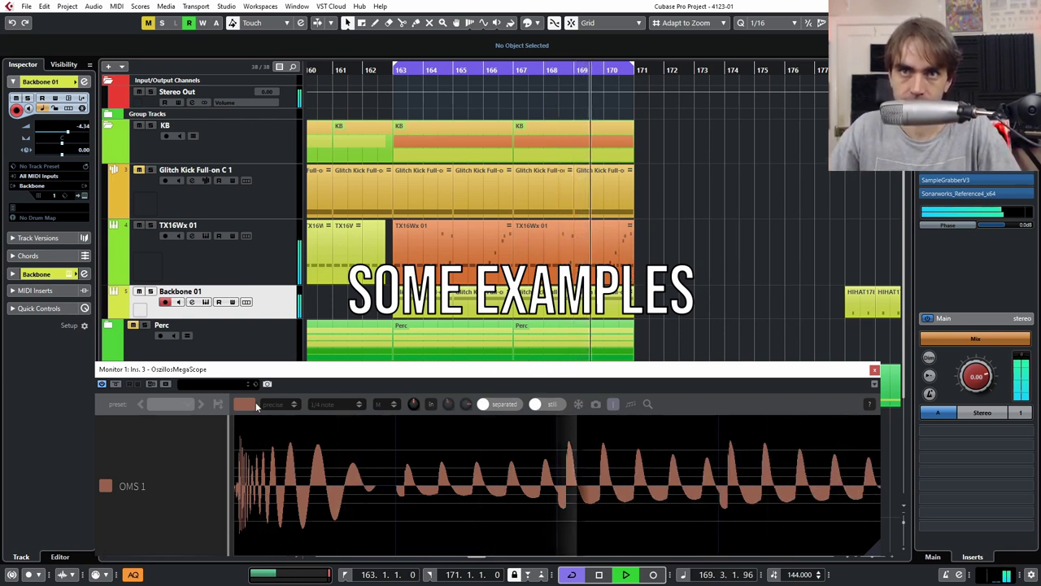
# Close the OszillosMegaScope window and open the TX16Wx 01 part at bar 163 for note editing.
pyautogui.click(874, 372)
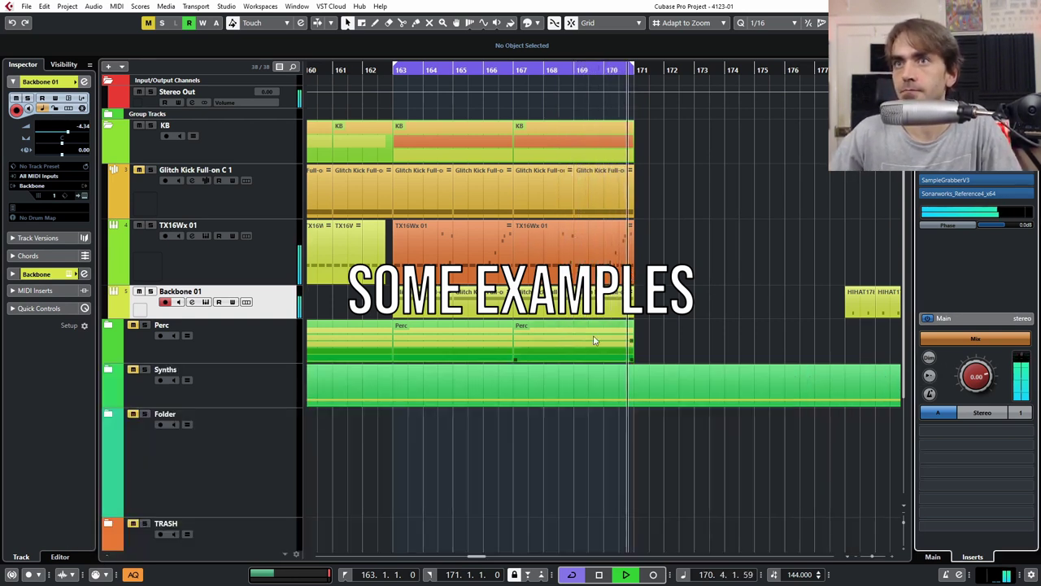
pyautogui.press('h')
pyautogui.click(273, 267)
pyautogui.press('Right')
pyautogui.press('Return')
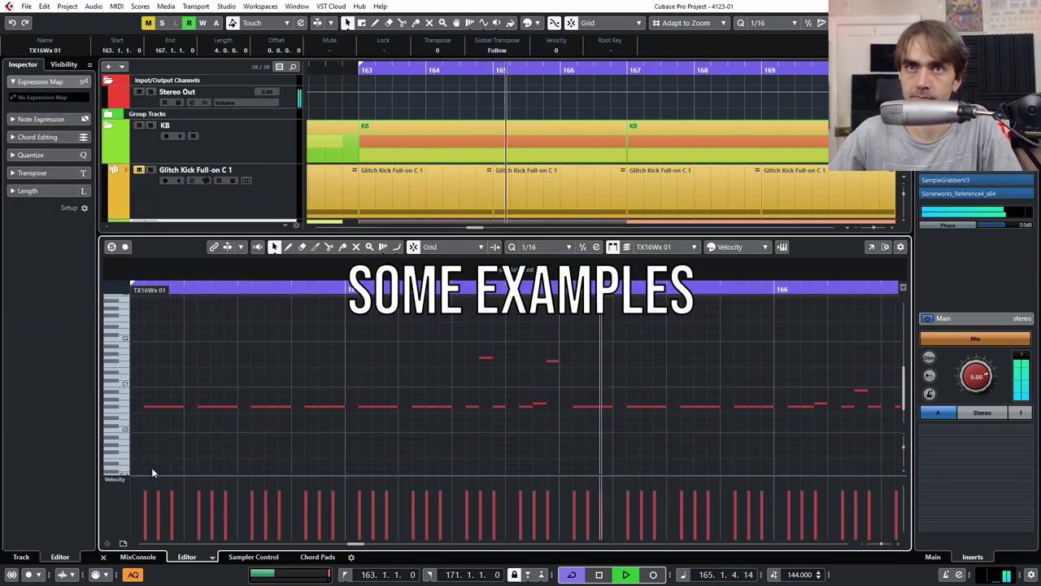
# Close the note editor and expand the Perc folder to examine its percussion tracks.
pyautogui.press('Return')
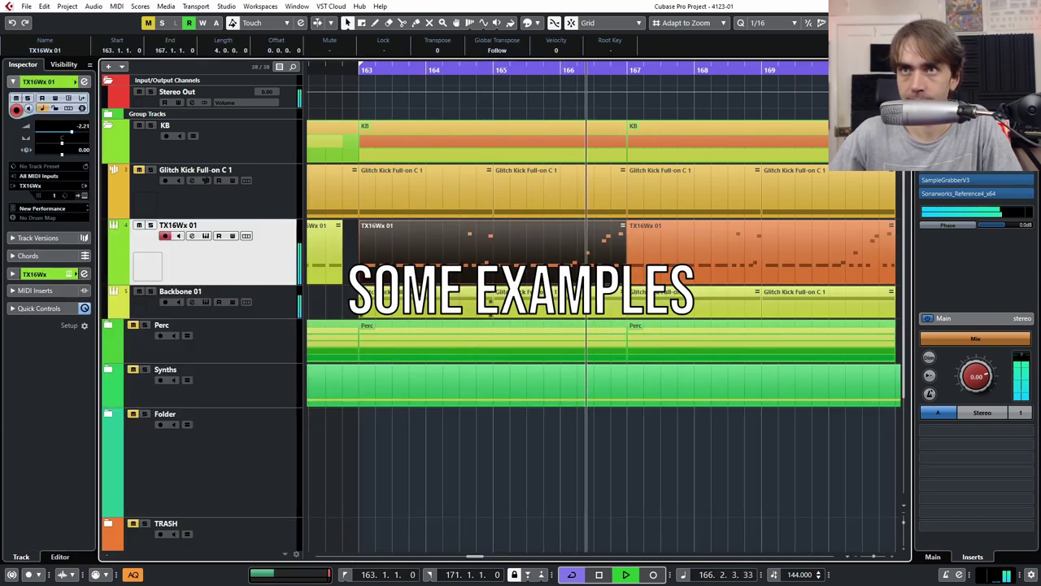
pyautogui.press('Up')
pyautogui.press('Return')
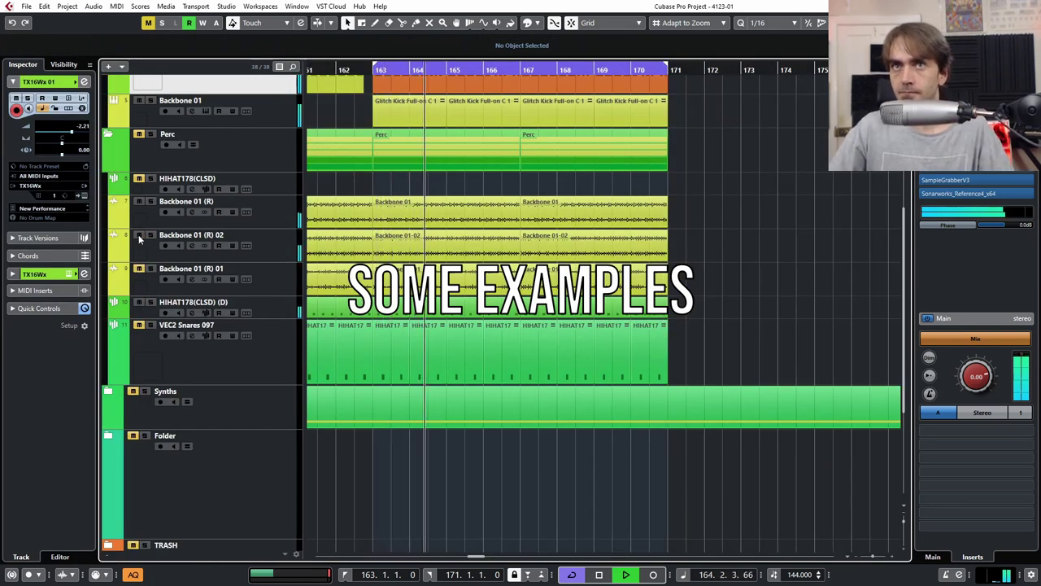
pyautogui.scroll(-2, 639, 326)
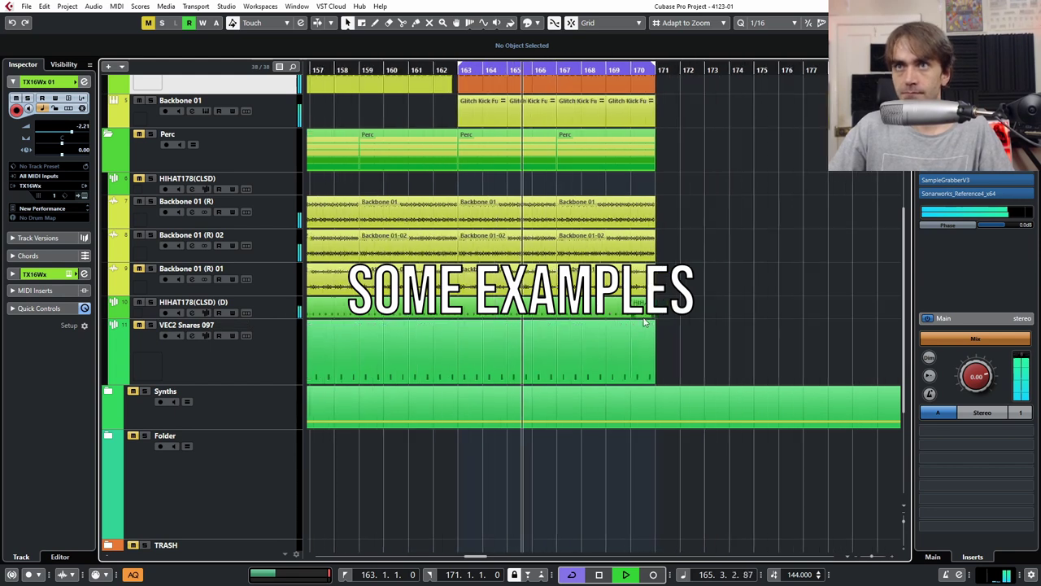
pyautogui.hscroll(-1, 521, 331)
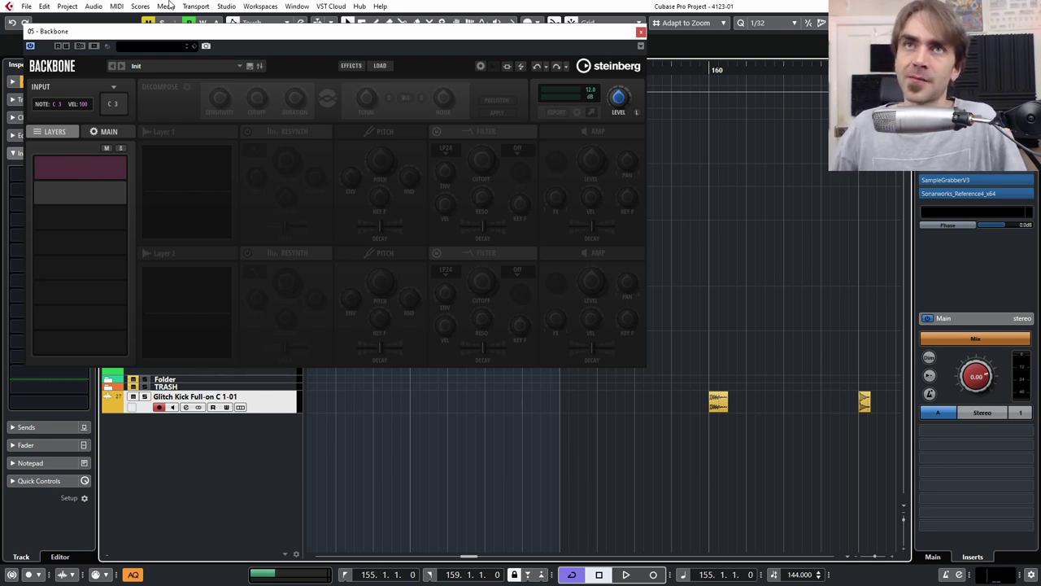
# Look through the sample clips on the Glitch Kick Full-on C 1-01 track and select the kick clip at bar 160.
pyautogui.moveTo(577, 491); pyautogui.dragTo(711, 502)
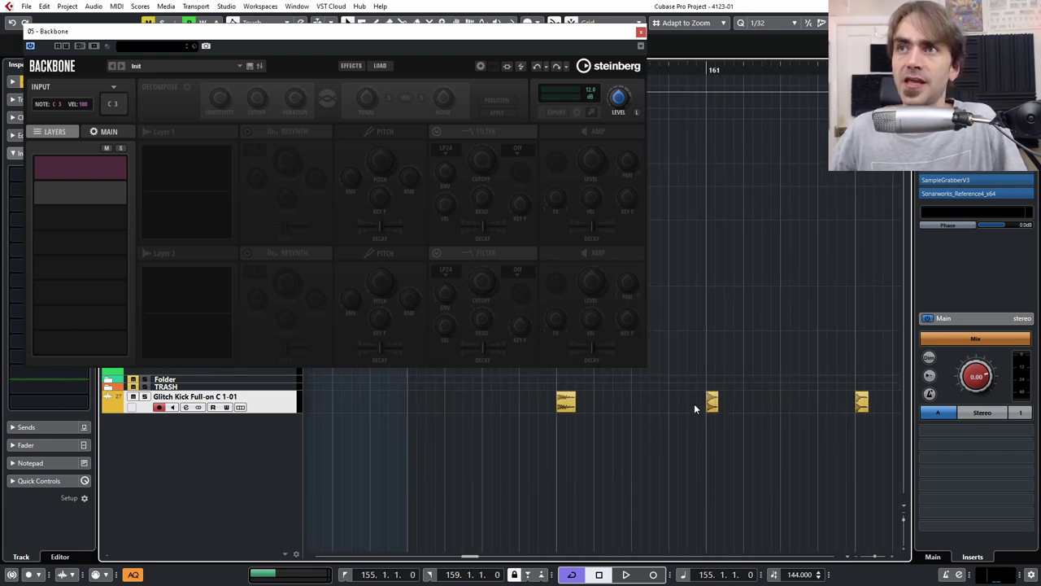
pyautogui.scroll(2, 705, 458)
pyautogui.scroll(1, 704, 423)
pyautogui.scroll(-2, 707, 410)
pyautogui.click(510, 409)
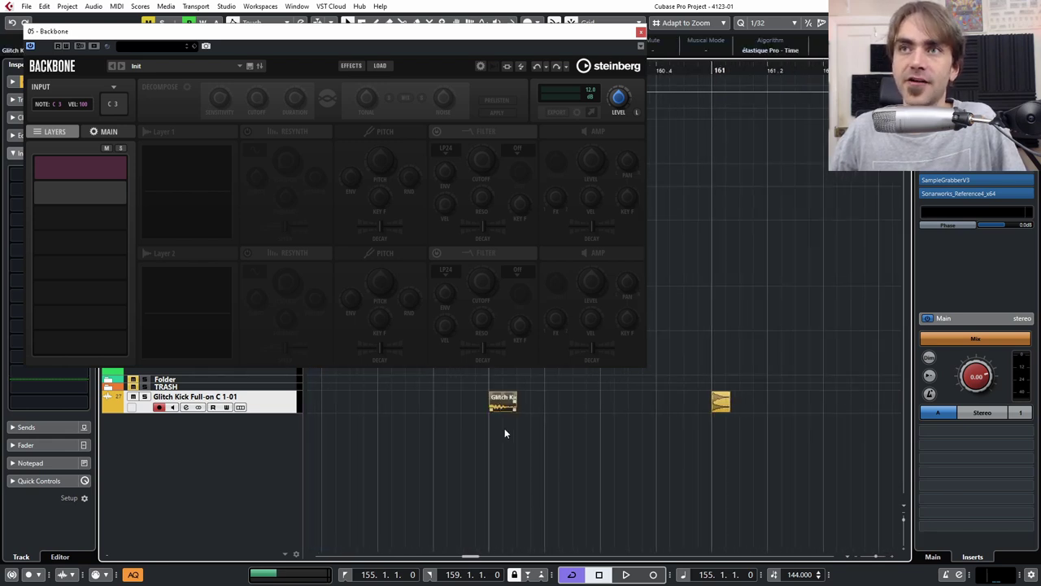
pyautogui.scroll(-3, 564, 436)
pyautogui.scroll(-3, 594, 431)
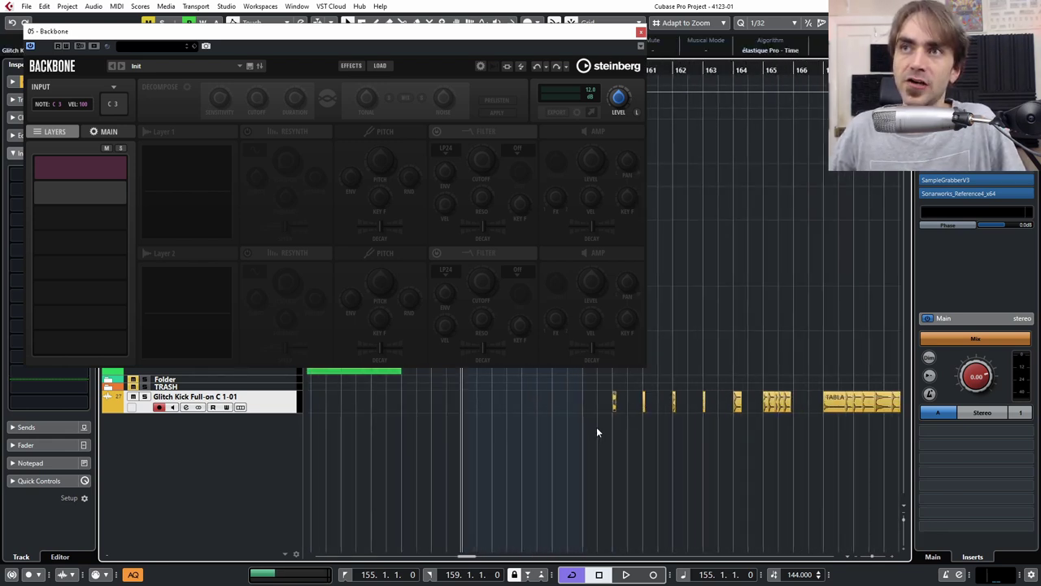
pyautogui.scroll(4, 615, 404)
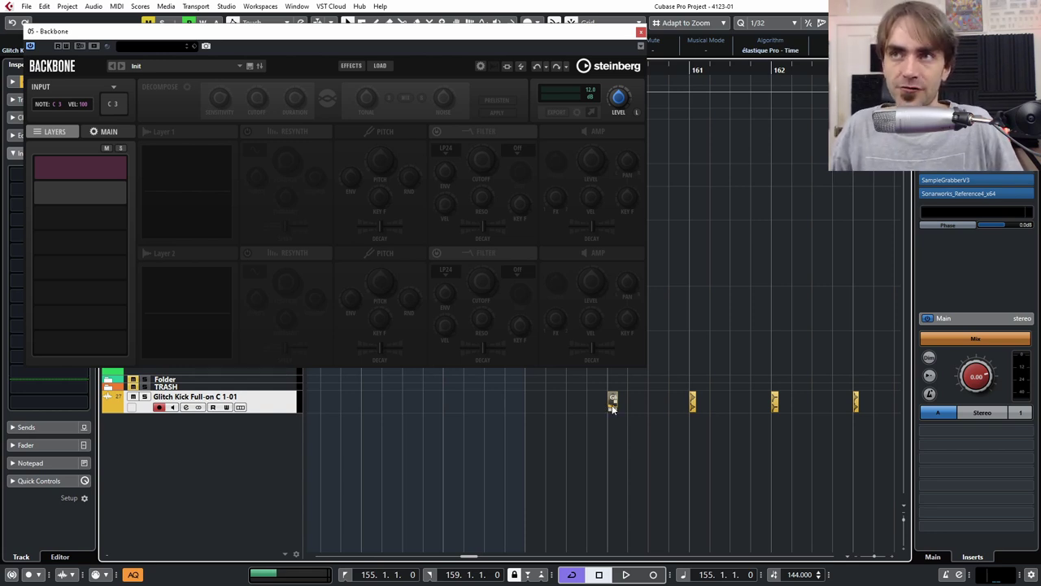
# Try to load the selected kick clip into Backbone's first layer.
pyautogui.moveTo(613, 407); pyautogui.dragTo(73, 182)
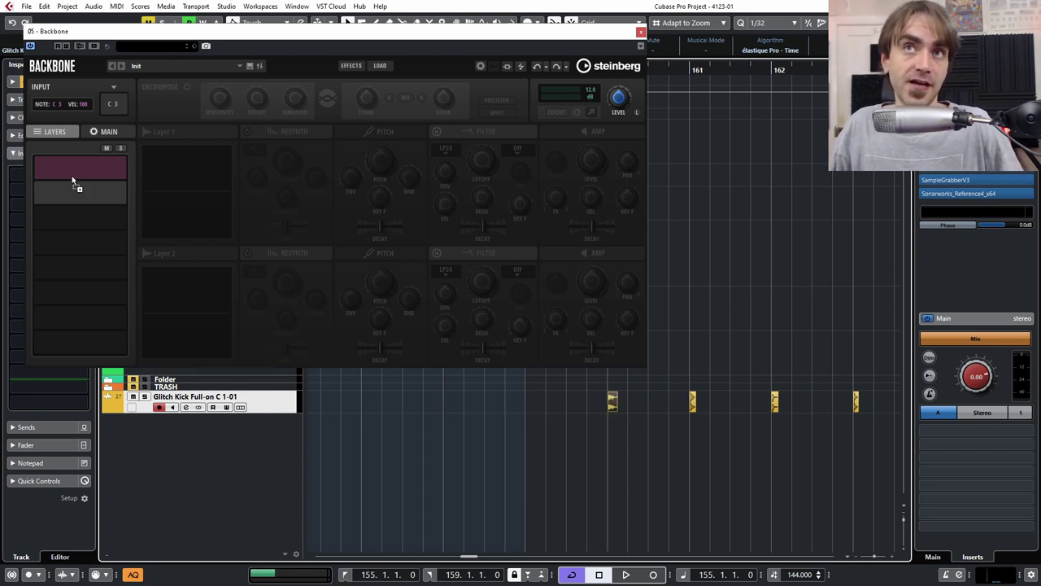
pyautogui.moveTo(340, 340); pyautogui.dragTo(610, 399)
# Enlarge the audio track's height and load the Glitch Kick Full-on C 1-01 clip into Backbone's first layer.
pyautogui.scroll(6, 612, 400)
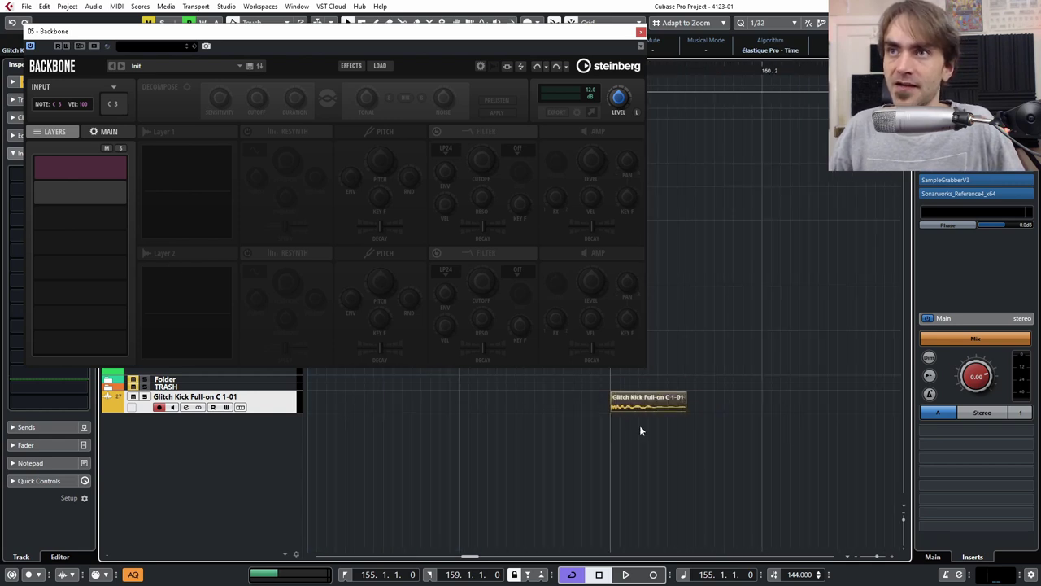
pyautogui.moveTo(274, 420); pyautogui.dragTo(285, 491)
pyautogui.scroll(-2, 616, 484)
pyautogui.scroll(5, 615, 484)
pyautogui.scroll(-3, 610, 472)
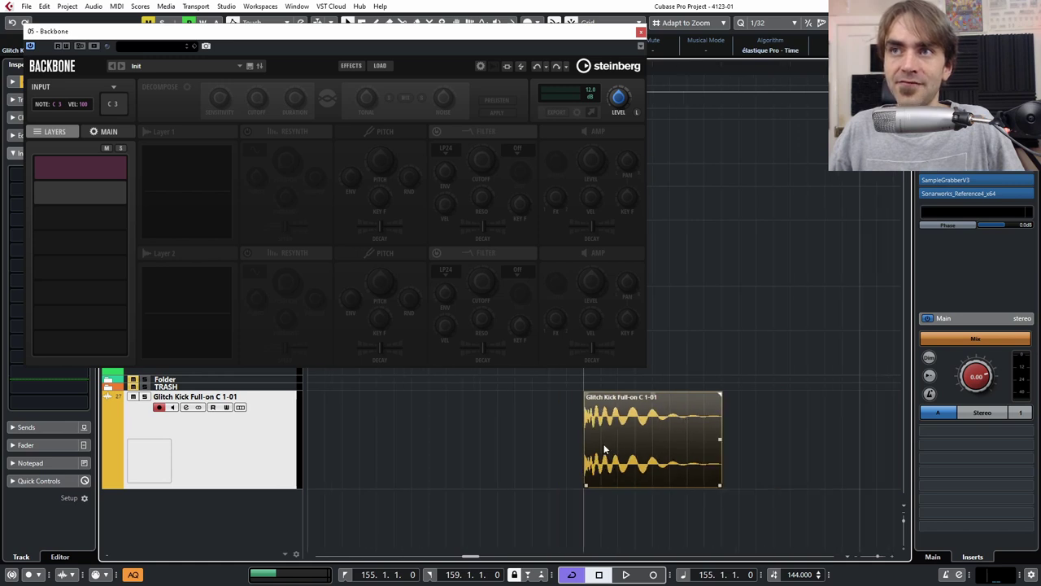
pyautogui.scroll(-4, 608, 455)
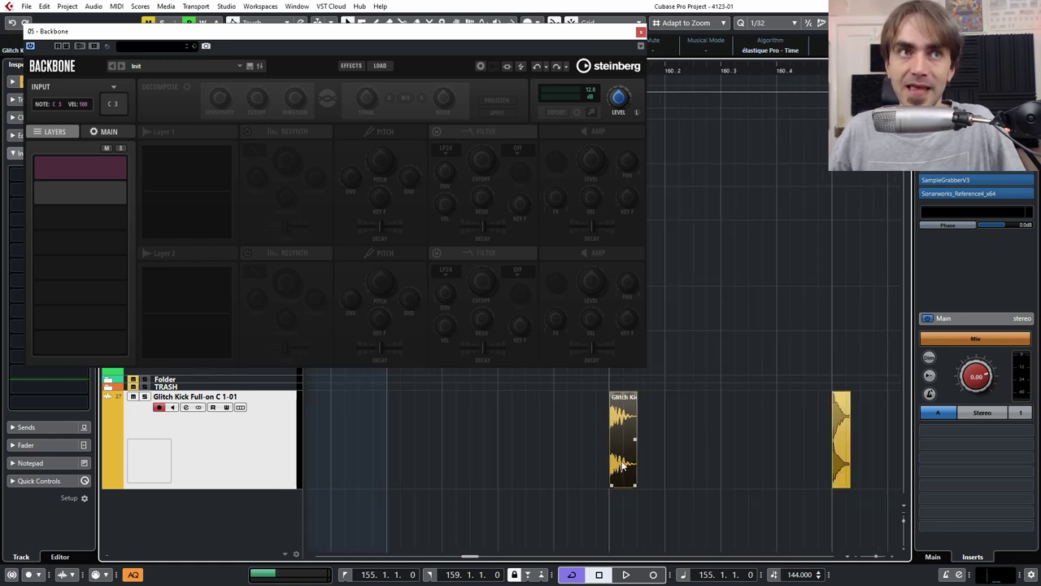
pyautogui.moveTo(71, 169)
pyautogui.mouseDown()
pyautogui.moveTo(599, 425)
pyautogui.moveTo(477, 390)
pyautogui.moveTo(62, 174)
pyautogui.moveTo(75, 169)
pyautogui.mouseUp()
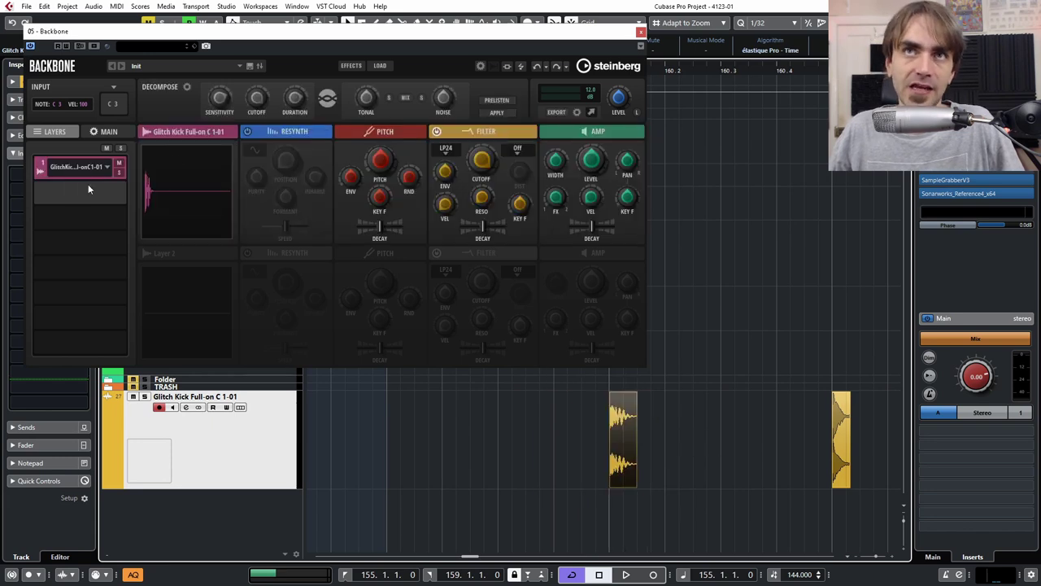
# Load the HIHAT135(CLSD) clip from bar 161 into Backbone's second layer.
pyautogui.scroll(-3, 383, 452)
pyautogui.hscroll(1, 377, 413)
pyautogui.hscroll(-5, 455, 414)
pyautogui.scroll(-5, 437, 387)
pyautogui.scroll(6, 578, 469)
pyautogui.click(561, 465)
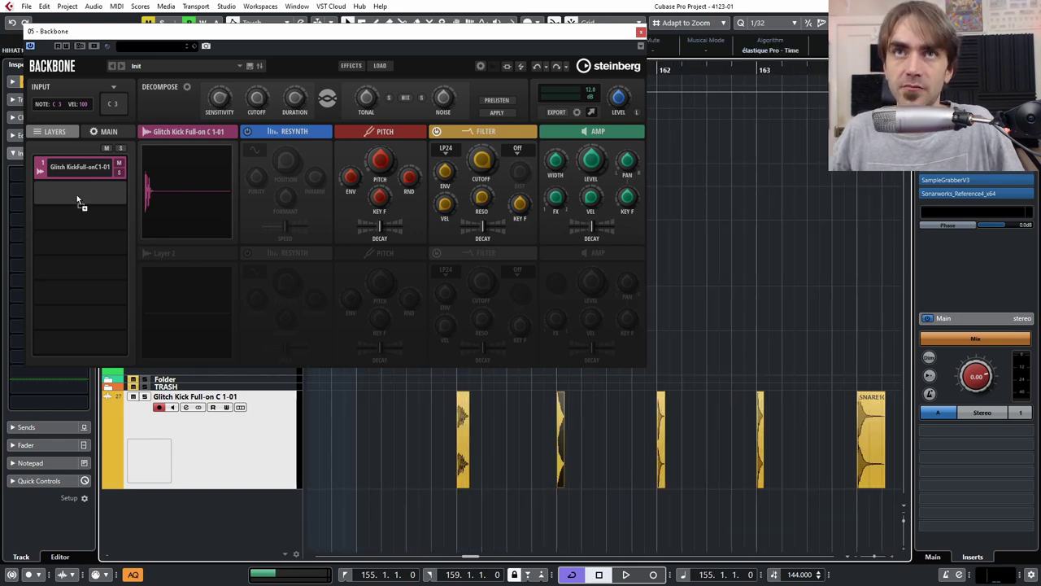
pyautogui.moveTo(78, 201); pyautogui.dragTo(78, 198)
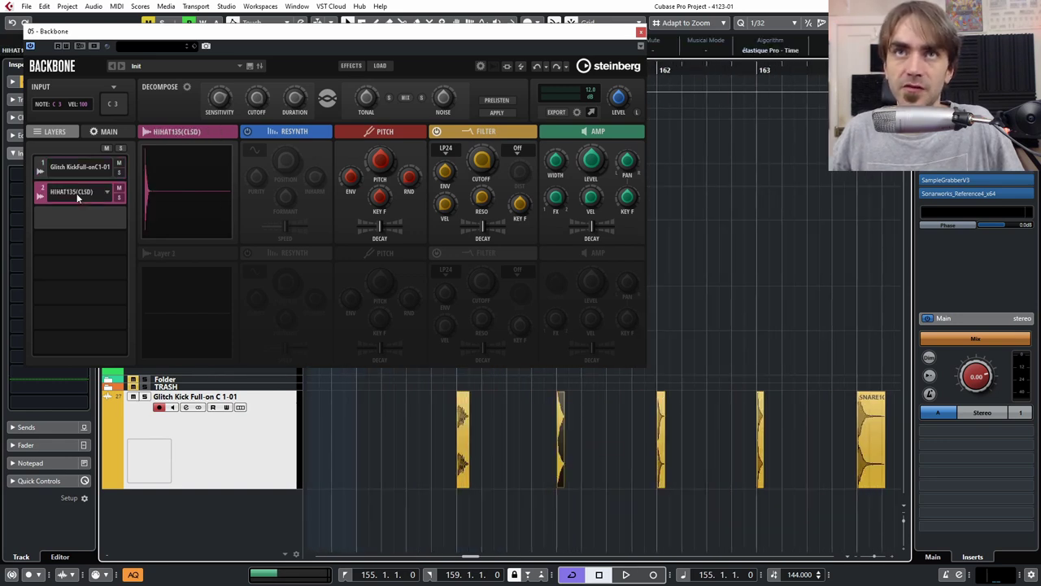
# Delete the HIHAT135(CLSD) layer, leaving the Glitch Kick layer, and shorten the time range shown in its waveform display.
pyautogui.click(37, 169)
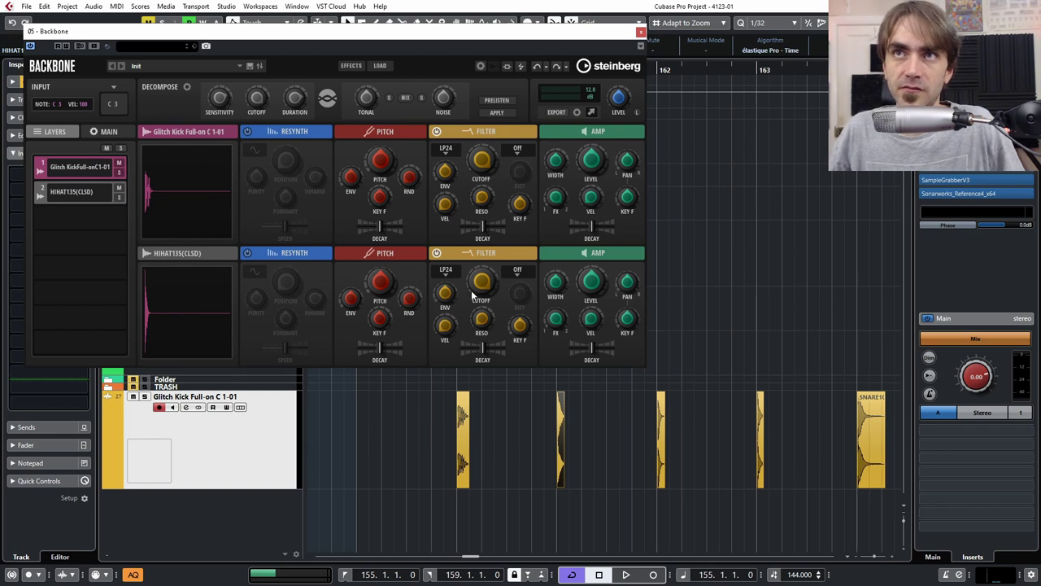
pyautogui.click(55, 195)
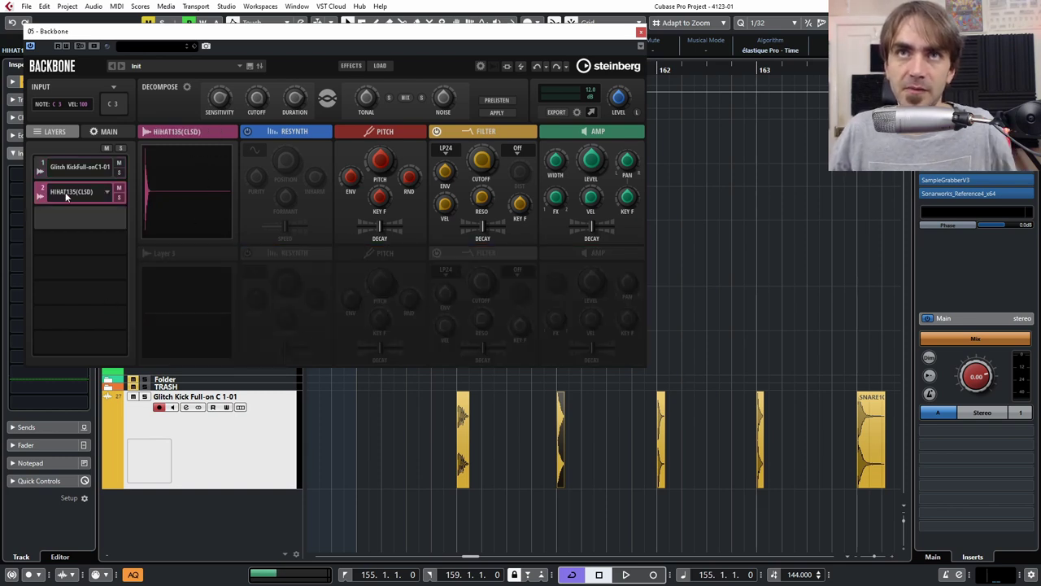
pyautogui.click(106, 194)
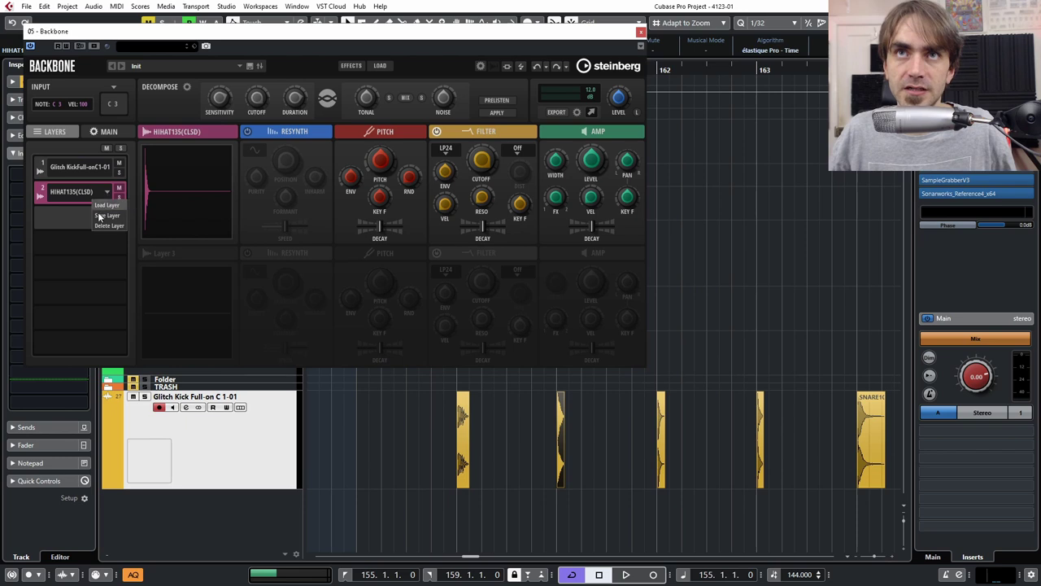
pyautogui.click(101, 225)
pyautogui.click(70, 174)
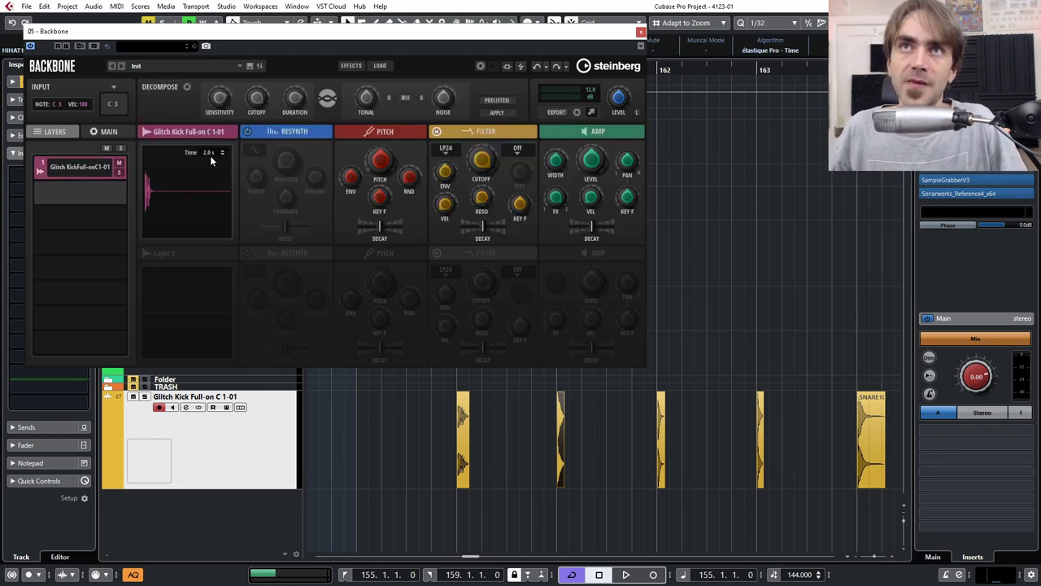
pyautogui.moveTo(209, 157); pyautogui.dragTo(194, 201)
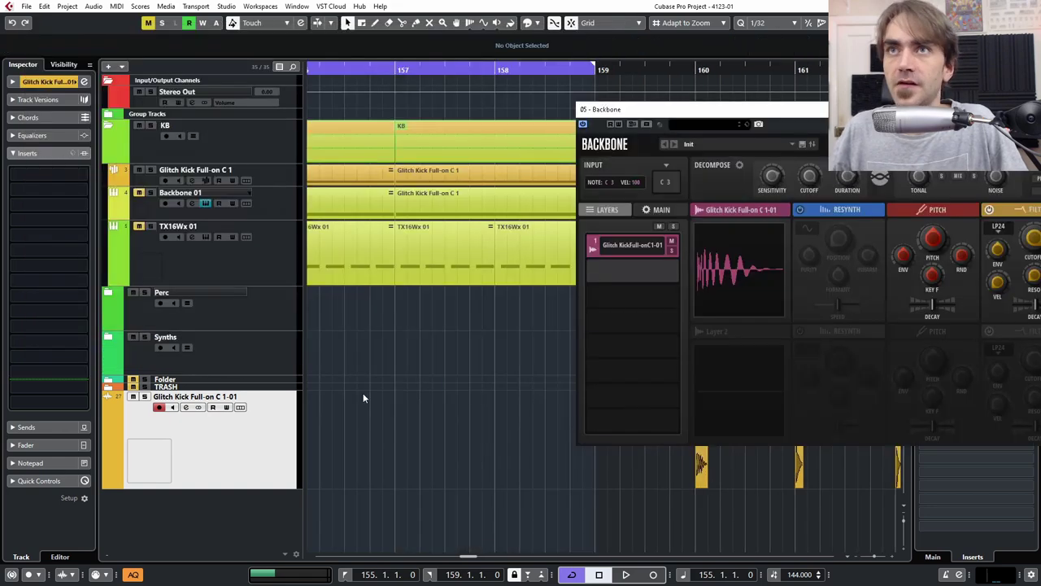
# Mute the Glitch Kick Full-on C 1 track, and unmute and select the Backbone 01 track.
pyautogui.press('g')
pyautogui.press('g')
pyautogui.press('g')
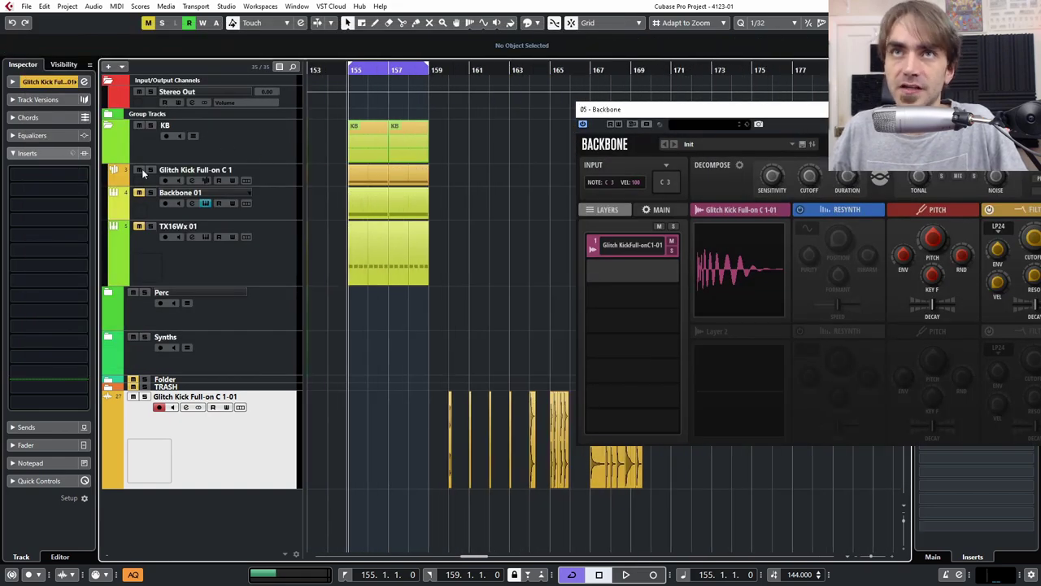
pyautogui.click(143, 202)
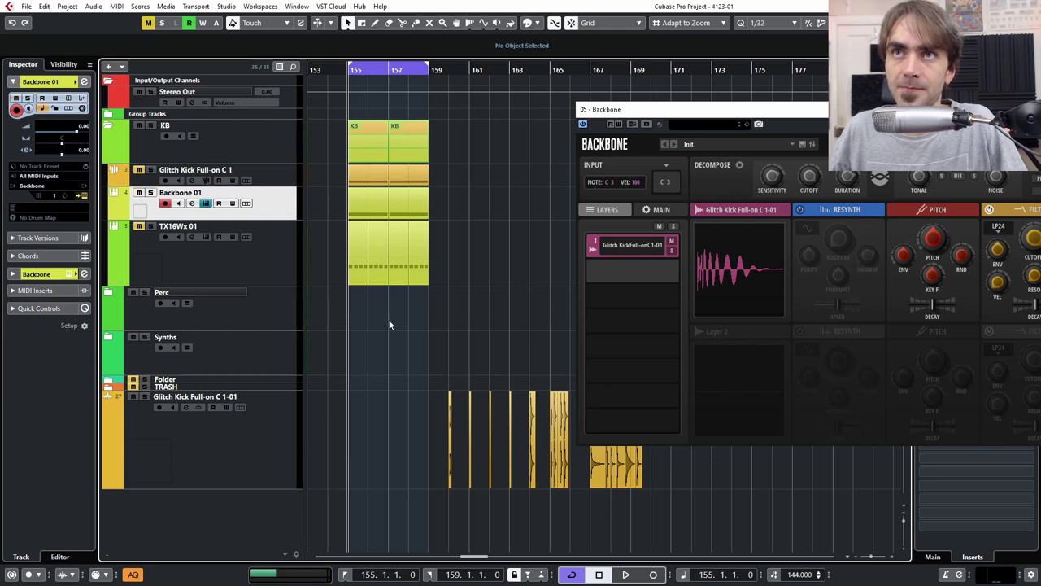
pyautogui.press('h')
pyautogui.press('h')
pyautogui.press('h')
pyautogui.press('g')
pyautogui.press('g')
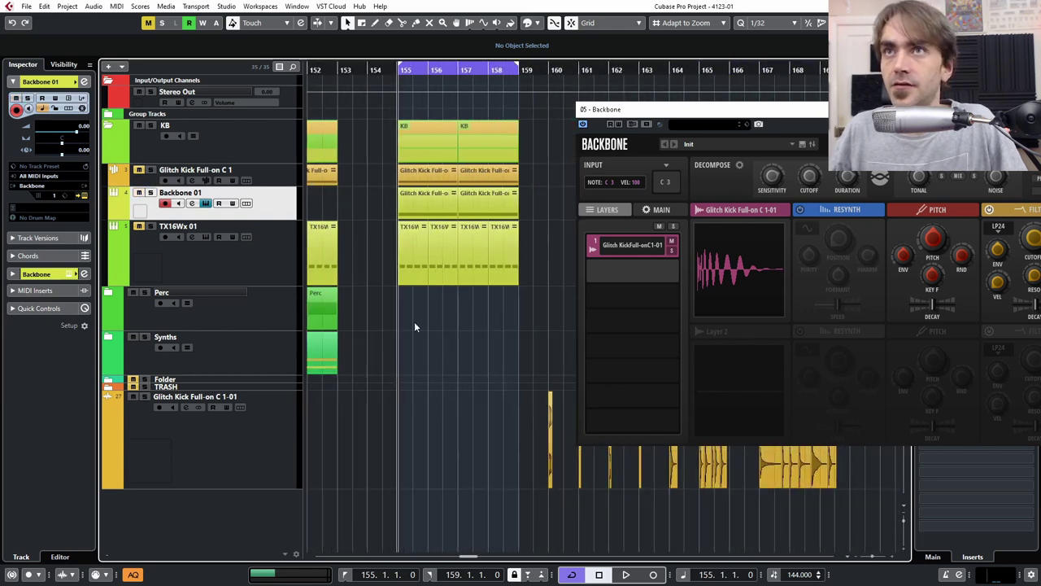
# Place the Backbone window beneath the OszillosMegaScope display so the kick's played waveform can be watched alongside the layer.
pyautogui.moveTo(766, 114); pyautogui.dragTo(240, 195)
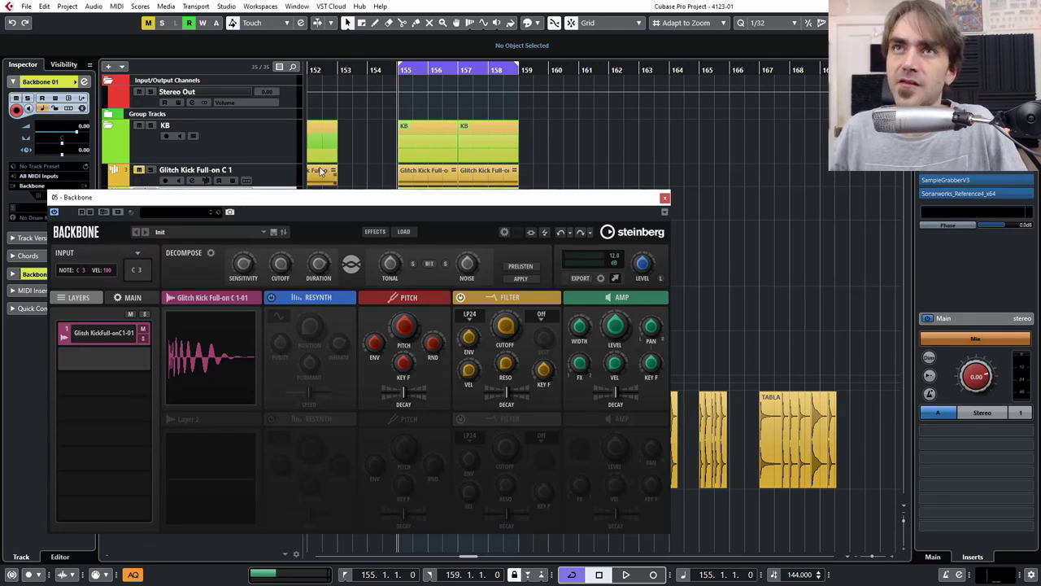
pyautogui.press('h')
pyautogui.press('h')
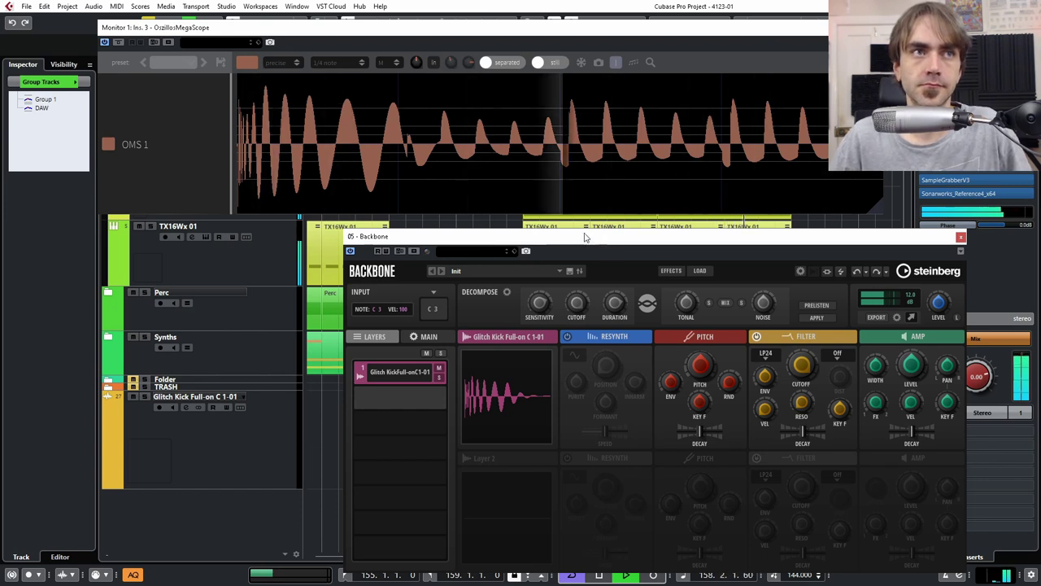
pyautogui.moveTo(589, 238); pyautogui.dragTo(350, 218)
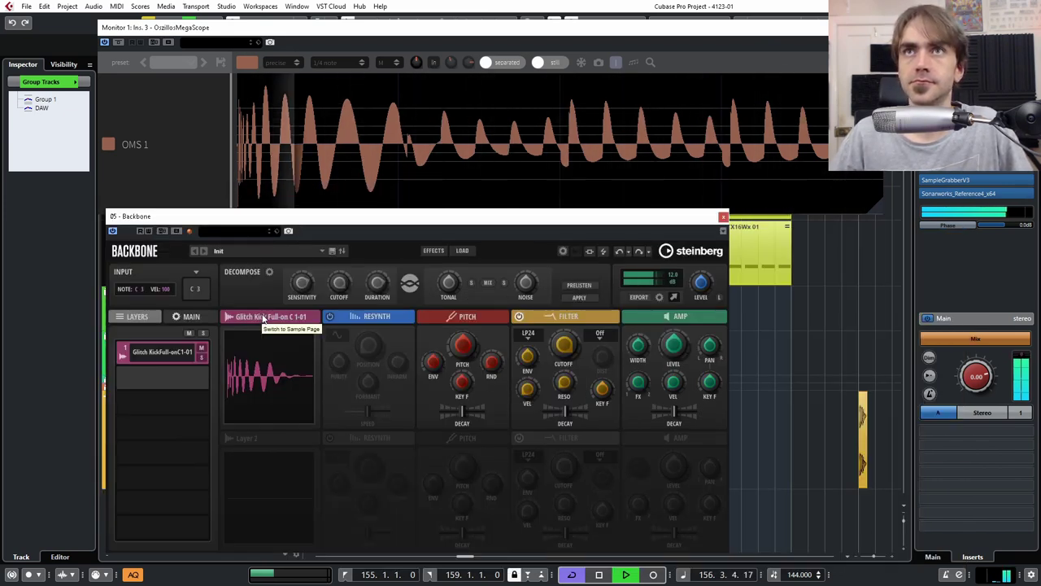
pyautogui.moveTo(325, 225); pyautogui.dragTo(377, 246)
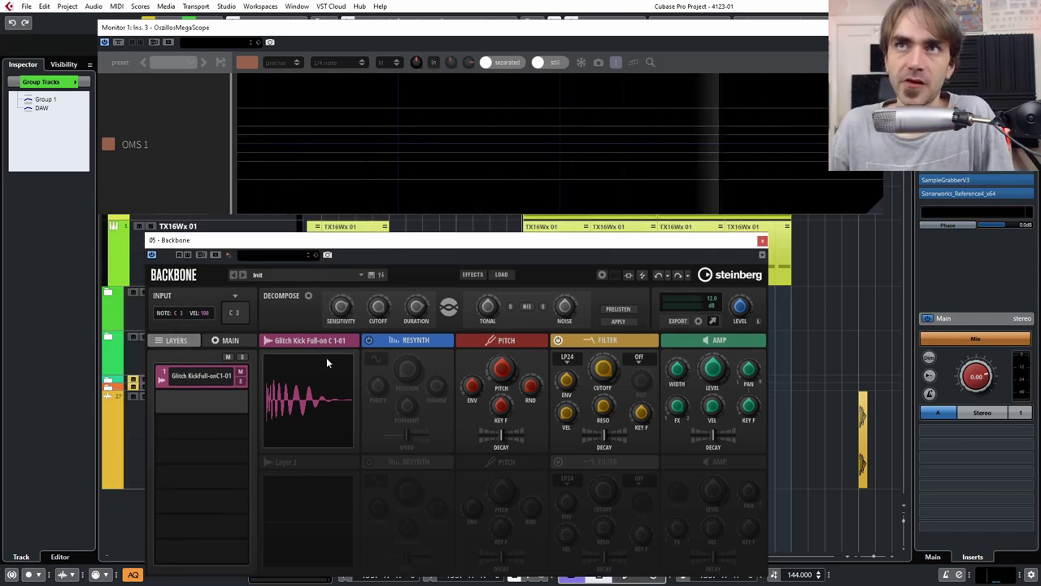
# Look at the kick layer's Amp envelope and its other section pages, returning to the layer overview.
pyautogui.click(719, 340)
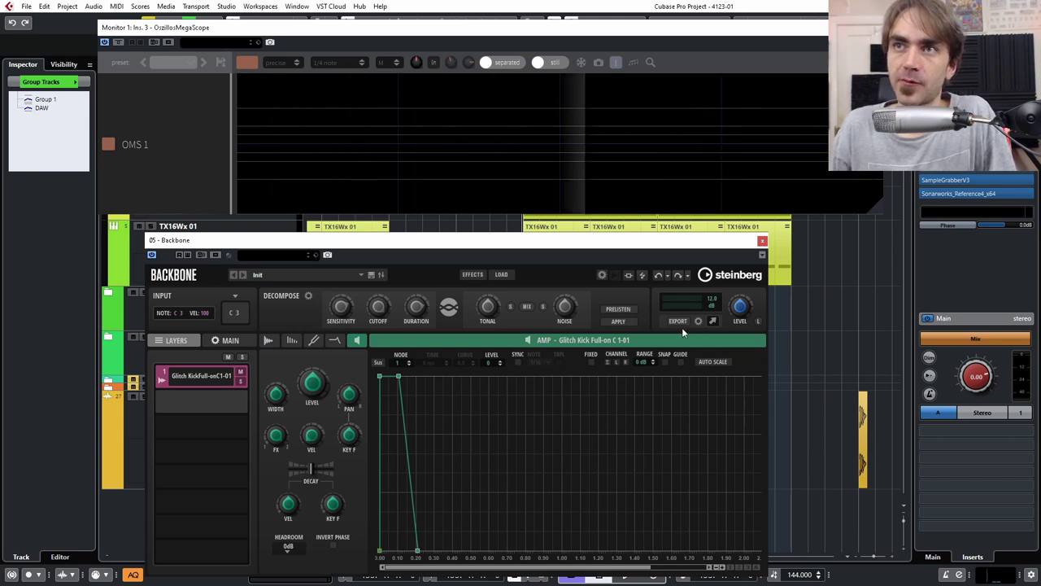
pyautogui.moveTo(575, 243)
pyautogui.mouseDown()
pyautogui.moveTo(574, 215)
pyautogui.moveTo(567, 228)
pyautogui.mouseUp()
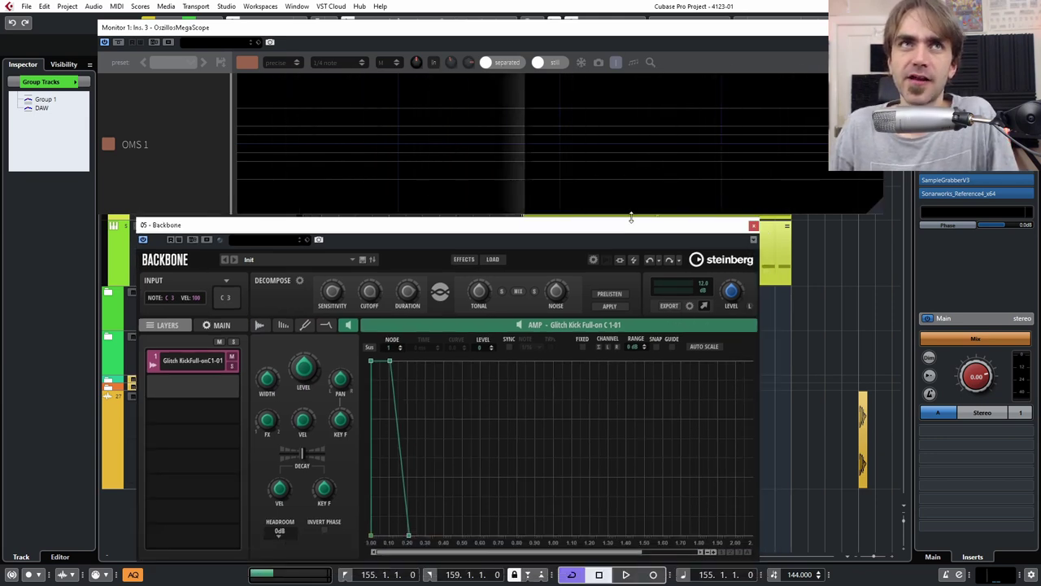
pyautogui.click(715, 553)
pyautogui.moveTo(716, 554); pyautogui.dragTo(719, 554)
pyautogui.click(676, 327)
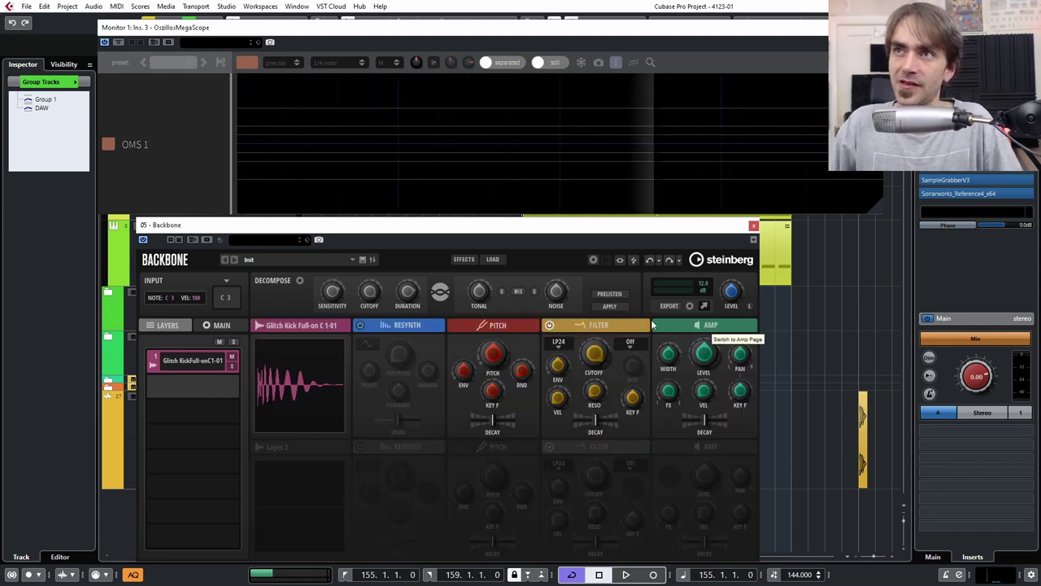
pyautogui.click(675, 326)
pyautogui.click(327, 325)
pyautogui.click(348, 325)
pyautogui.click(398, 326)
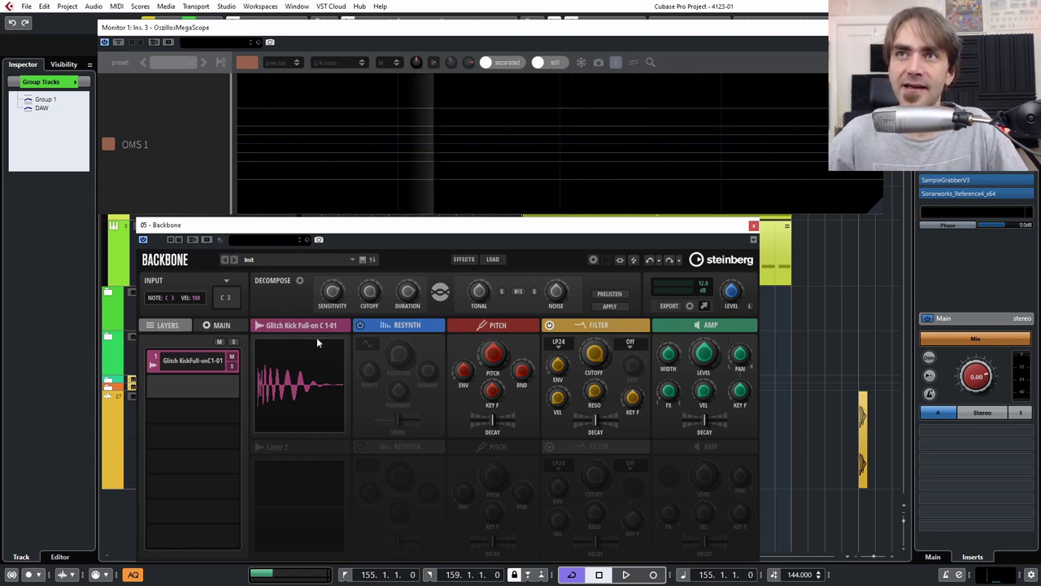
# Open the kick layer's Amp envelope and enable tempo sync with a 1/16 note grid.
pyautogui.click(714, 325)
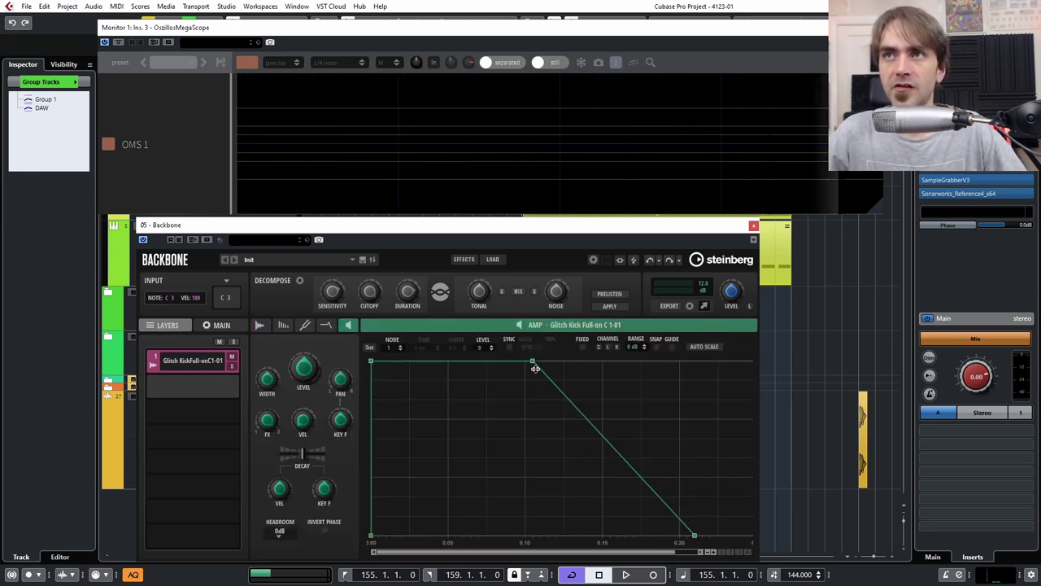
pyautogui.click(708, 552)
pyautogui.click(713, 553)
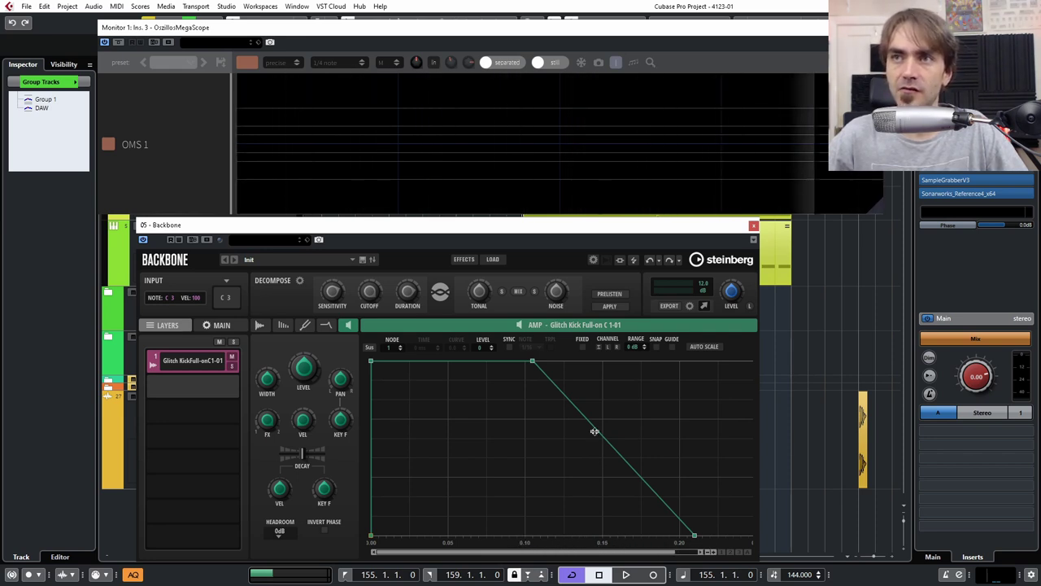
pyautogui.click(509, 348)
# Move the Amp envelope's hold node earlier and set its end node on the 1/16 line, keeping the 1/16 note value.
pyautogui.moveTo(527, 362); pyautogui.dragTo(481, 360)
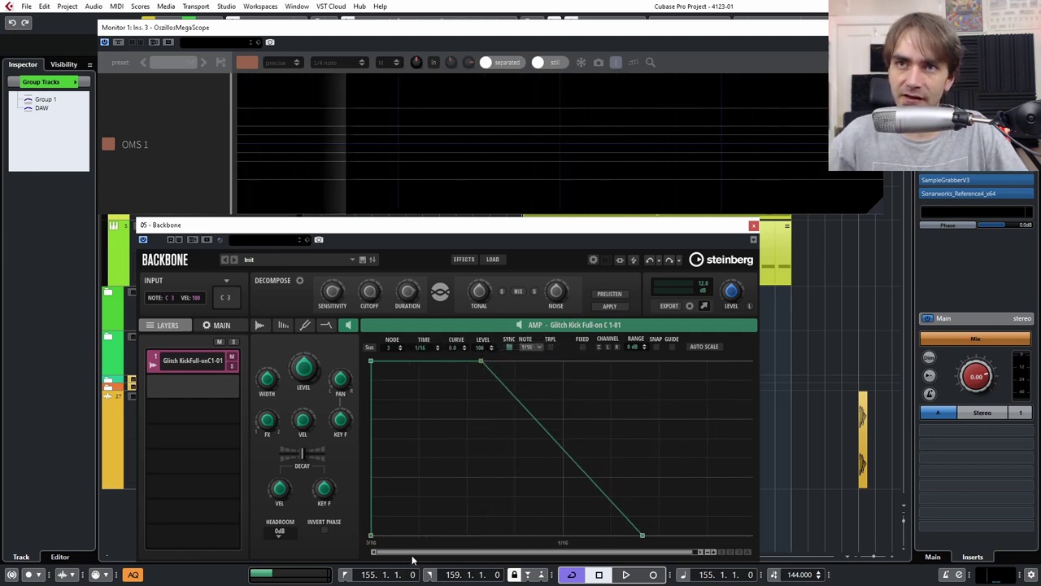
pyautogui.moveTo(640, 537); pyautogui.dragTo(562, 539)
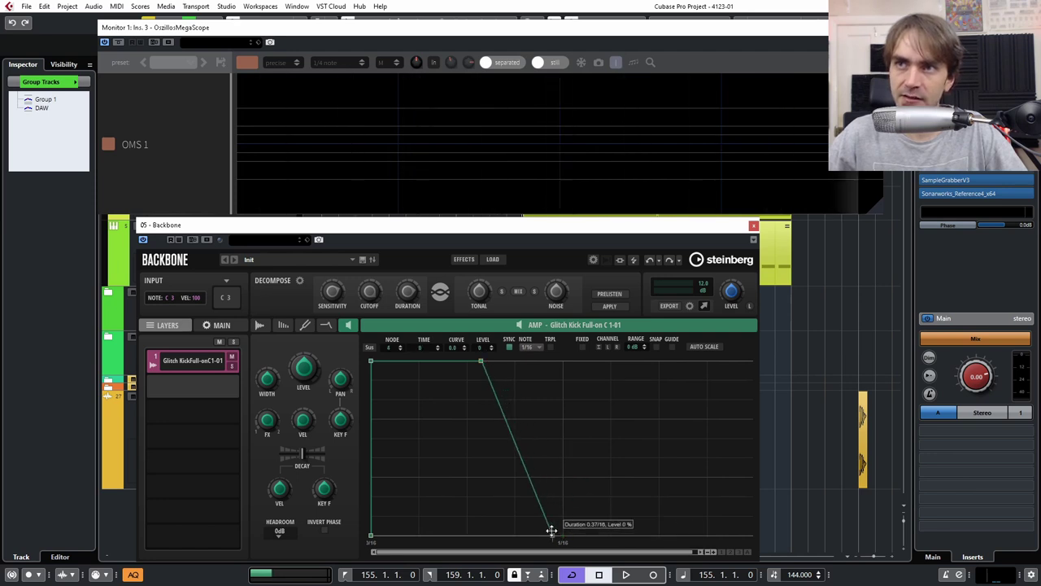
pyautogui.moveTo(477, 364); pyautogui.dragTo(432, 361)
pyautogui.moveTo(560, 534)
pyautogui.mouseDown()
pyautogui.moveTo(516, 538)
pyautogui.moveTo(562, 537)
pyautogui.mouseUp()
pyautogui.click(529, 347)
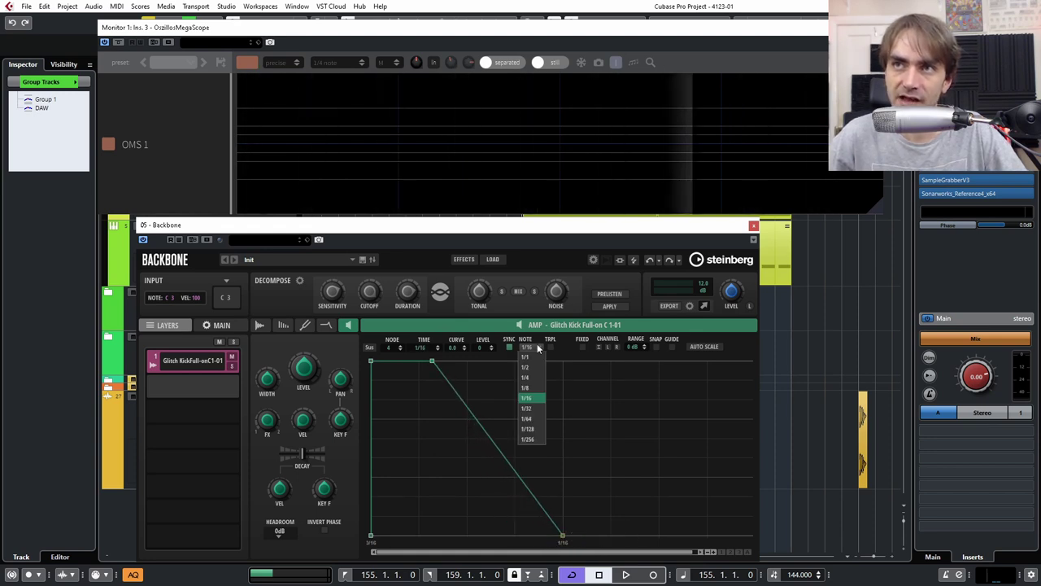
pyautogui.click(562, 352)
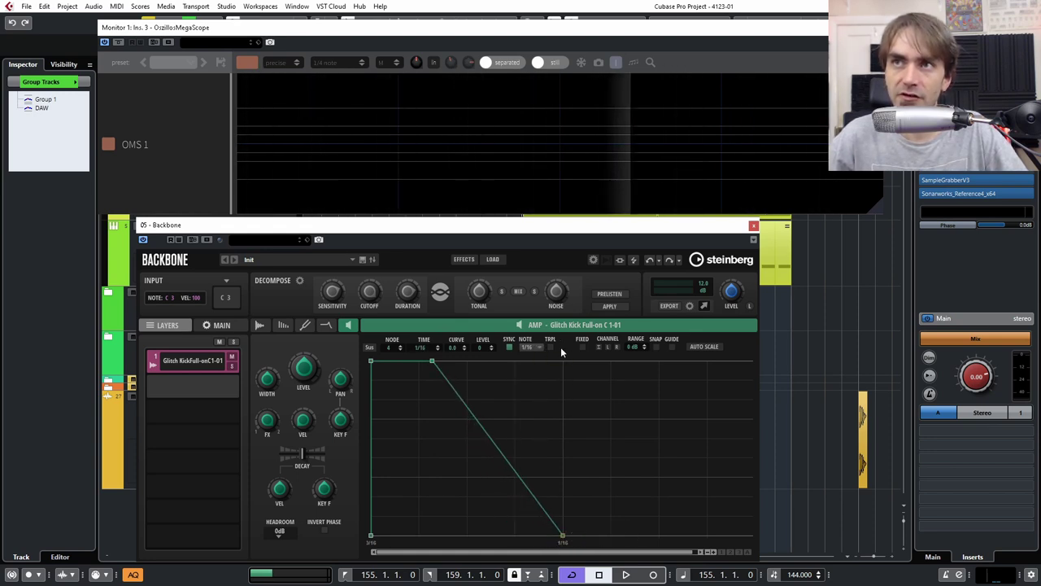
# Bend the decay segment into a concave curve ending at 1/16, and move the hold node later with Fixed enabled.
pyautogui.moveTo(432, 360); pyautogui.dragTo(436, 352)
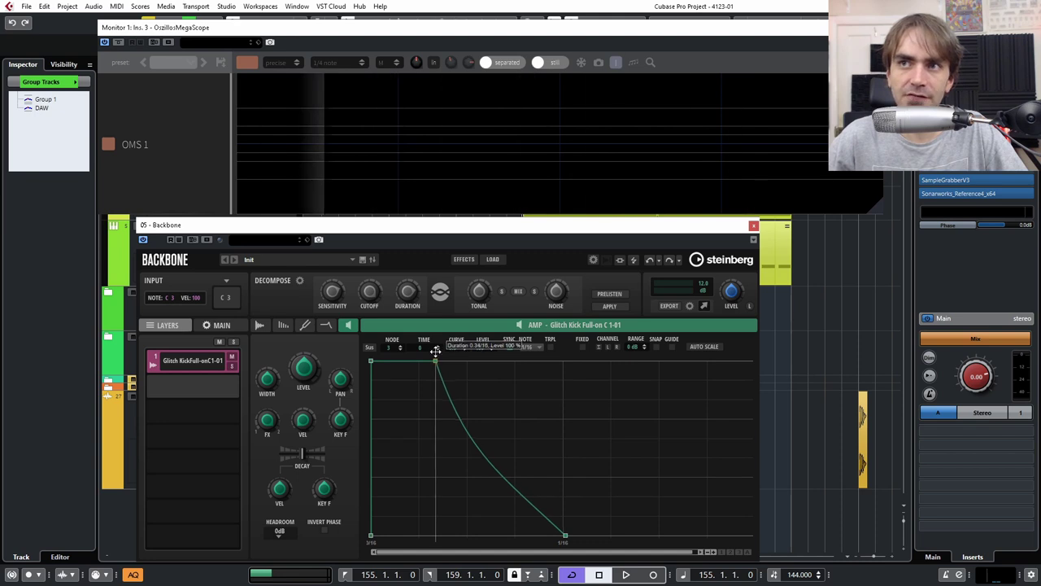
pyautogui.click(563, 533)
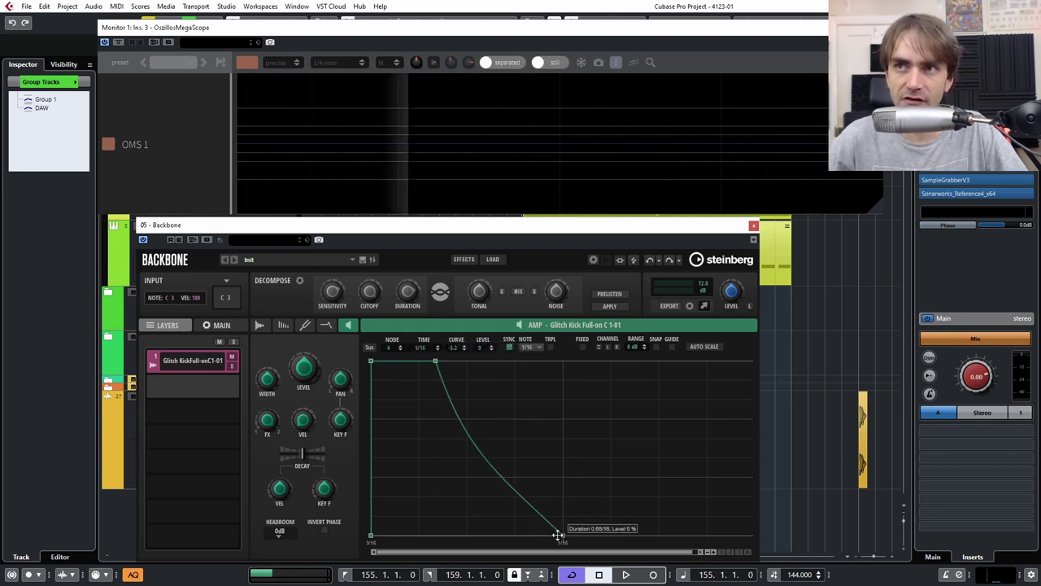
pyautogui.moveTo(436, 361)
pyautogui.mouseDown()
pyautogui.moveTo(455, 360)
pyautogui.moveTo(436, 362)
pyautogui.mouseUp()
pyautogui.click(563, 533)
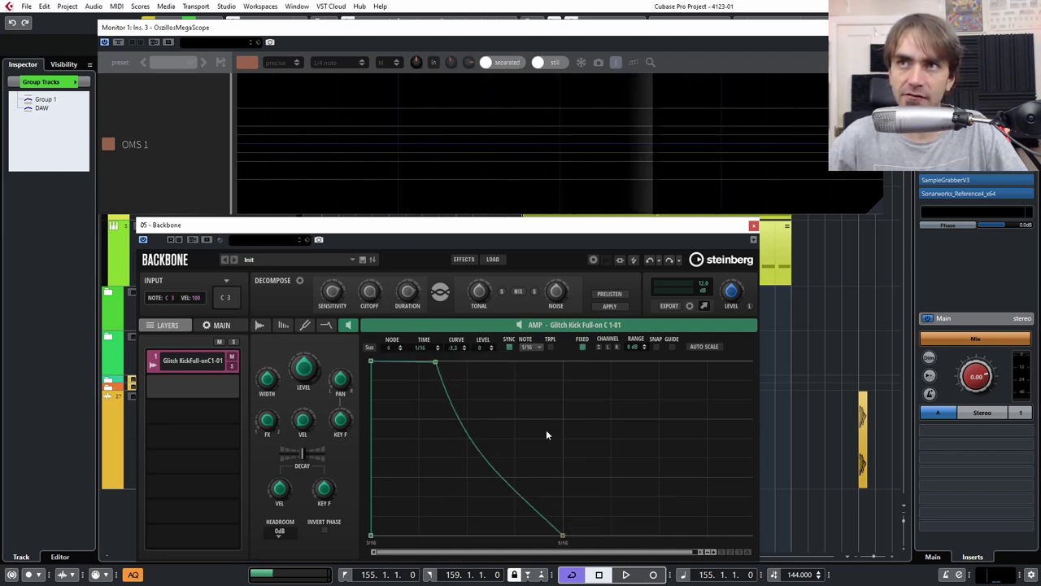
pyautogui.moveTo(436, 360); pyautogui.dragTo(522, 357)
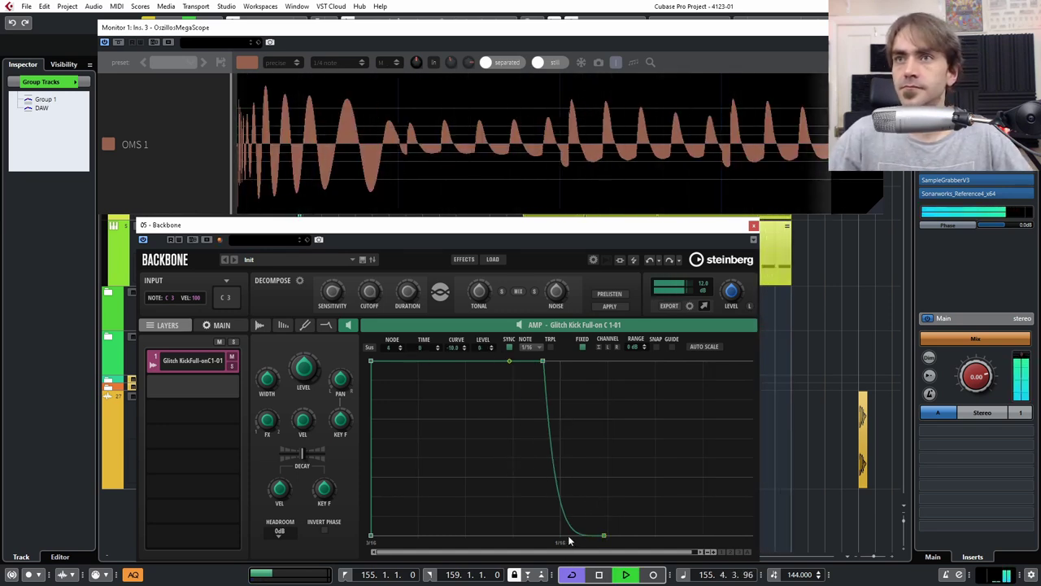
# Set the end node at 1/16 during playback and reshape the decay to a convex curve of 10.0 from an earlier hold node.
pyautogui.moveTo(603, 534)
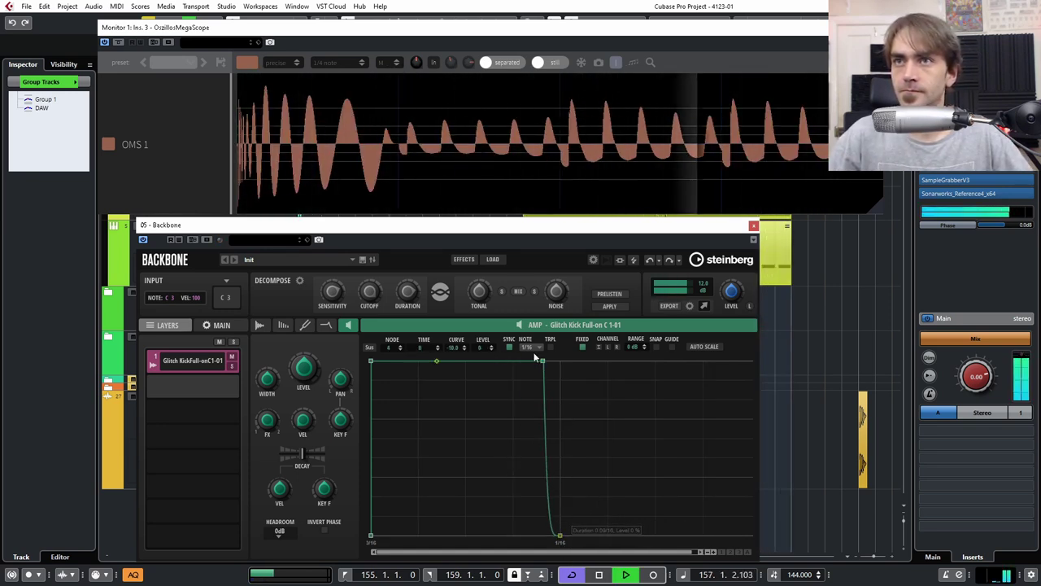
pyautogui.moveTo(542, 361); pyautogui.dragTo(485, 361)
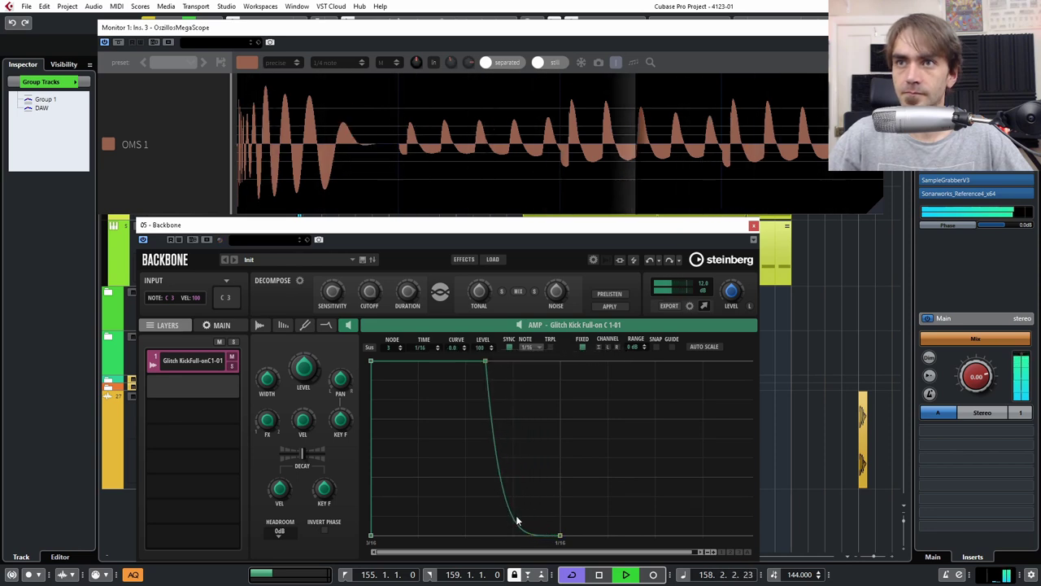
pyautogui.moveTo(508, 514); pyautogui.dragTo(544, 456)
pyautogui.moveTo(484, 364); pyautogui.dragTo(512, 361)
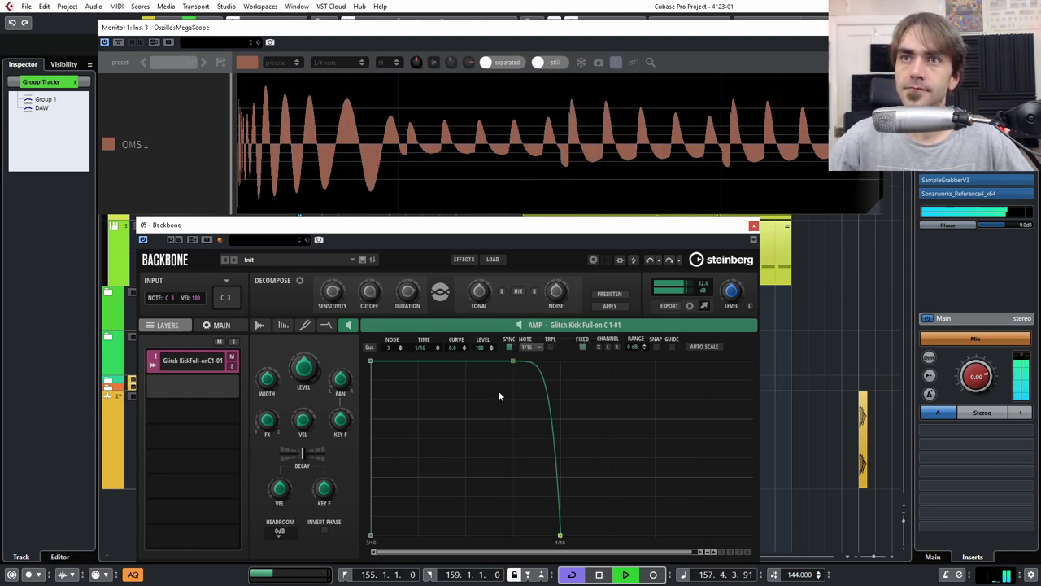
pyautogui.press('space')
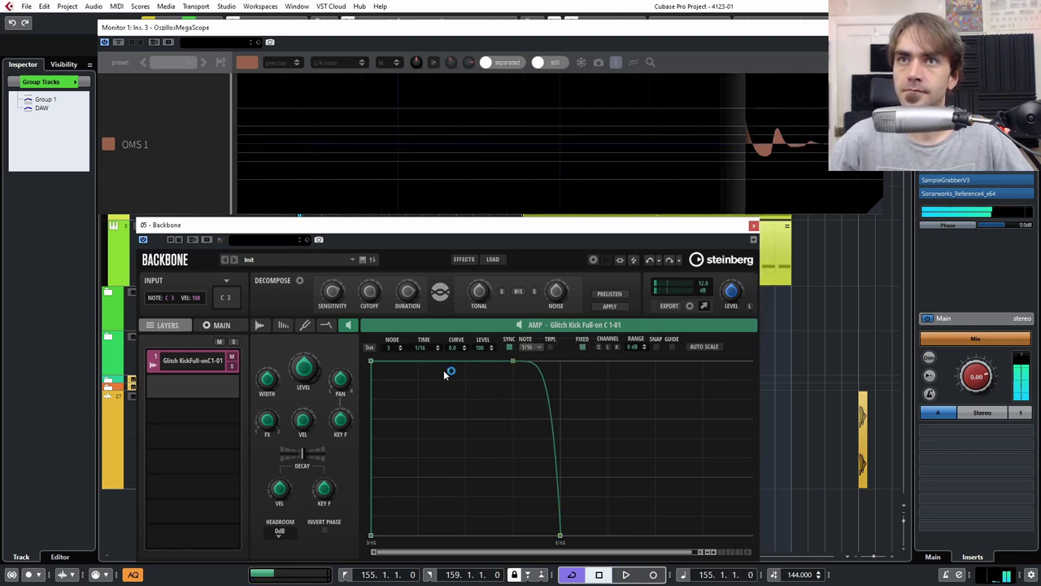
# Add a node partway down the decay at about 25% level and extend the end past 1/16 with a concave tail.
pyautogui.moveTo(560, 538); pyautogui.dragTo(575, 544)
pyautogui.moveTo(563, 476); pyautogui.dragTo(560, 462)
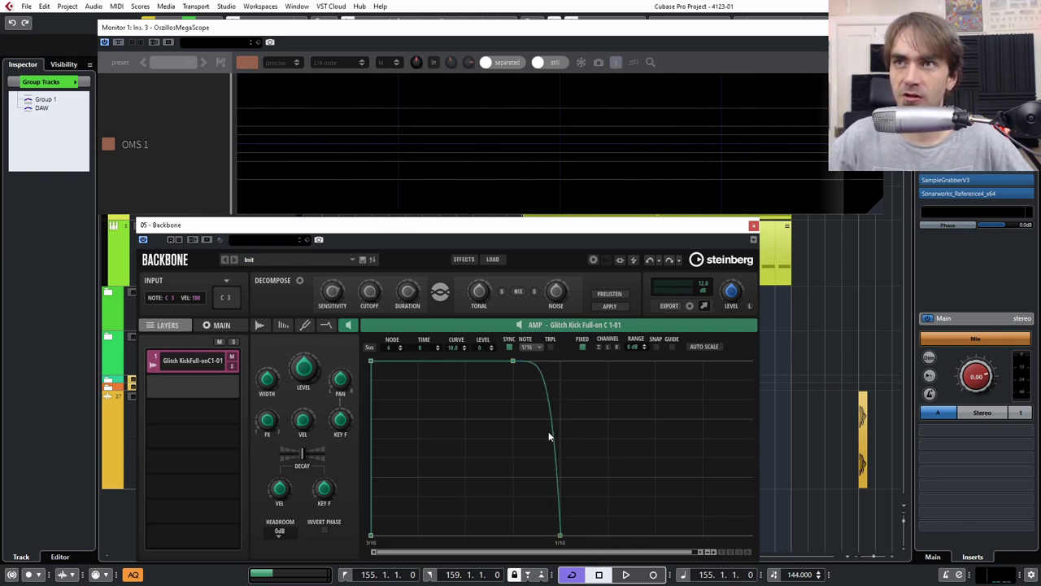
pyautogui.doubleClick(552, 425)
pyautogui.moveTo(552, 425); pyautogui.dragTo(561, 450)
pyautogui.moveTo(559, 535); pyautogui.dragTo(592, 536)
pyautogui.moveTo(575, 492); pyautogui.dragTo(548, 527)
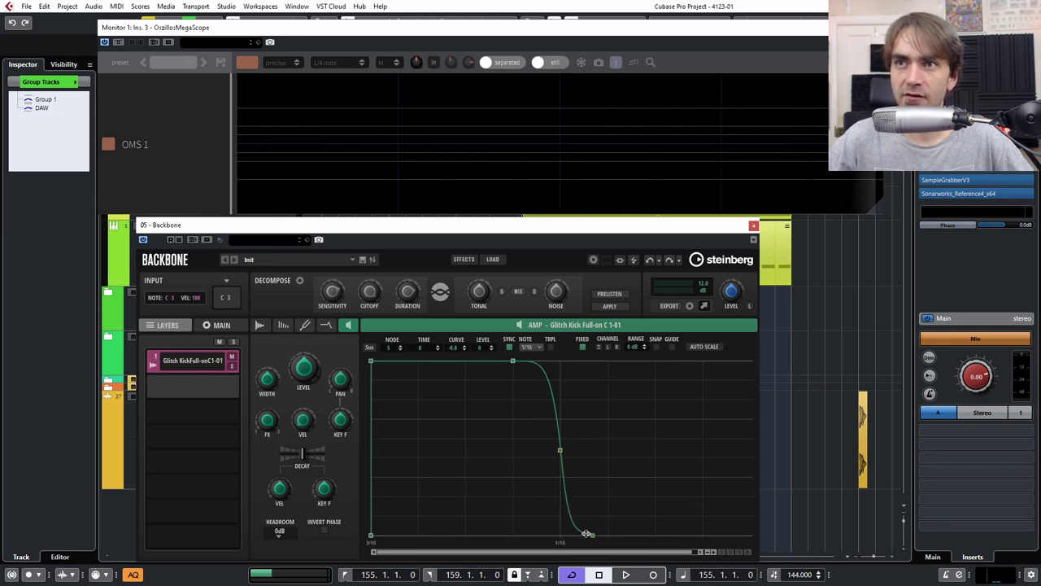
pyautogui.moveTo(560, 452); pyautogui.dragTo(557, 490)
pyautogui.moveTo(593, 535); pyautogui.dragTo(582, 531)
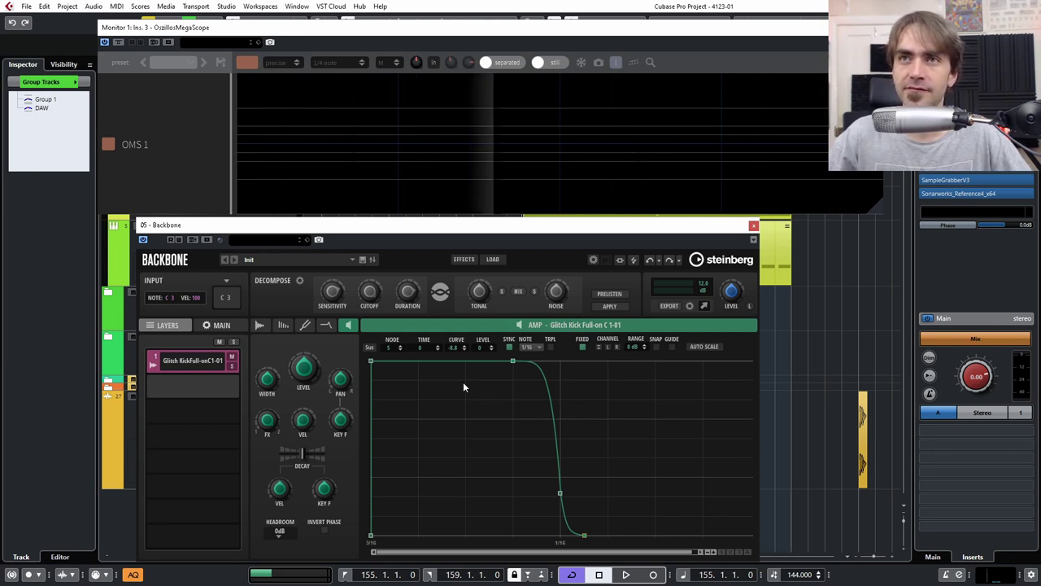
# Add nodes near the start of the Amp envelope and shape a curved dip down to about 25% level.
pyautogui.doubleClick(391, 362)
pyautogui.doubleClick(422, 360)
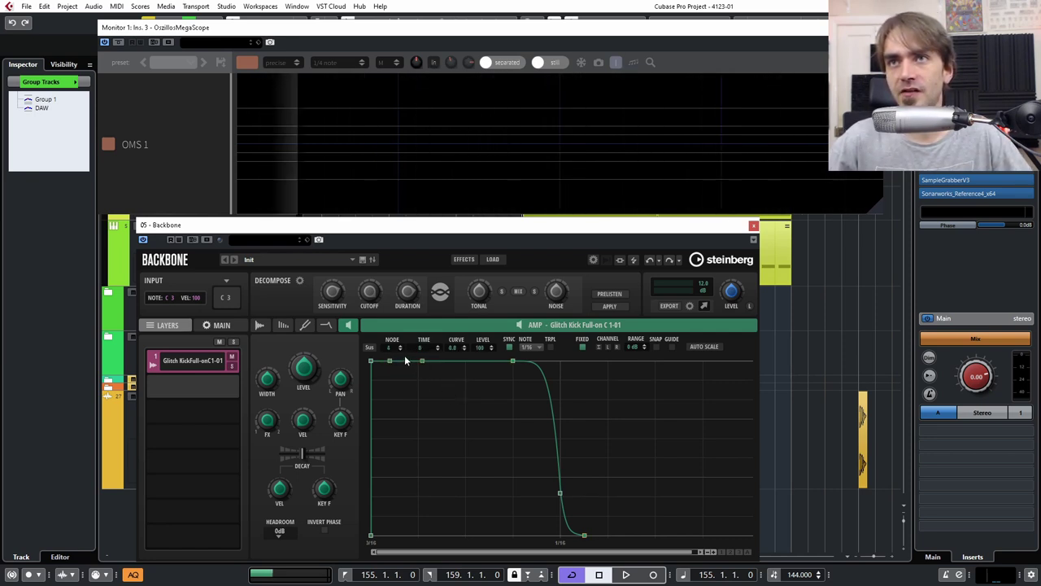
pyautogui.moveTo(410, 365); pyautogui.dragTo(417, 491)
pyautogui.moveTo(406, 433); pyautogui.dragTo(436, 379)
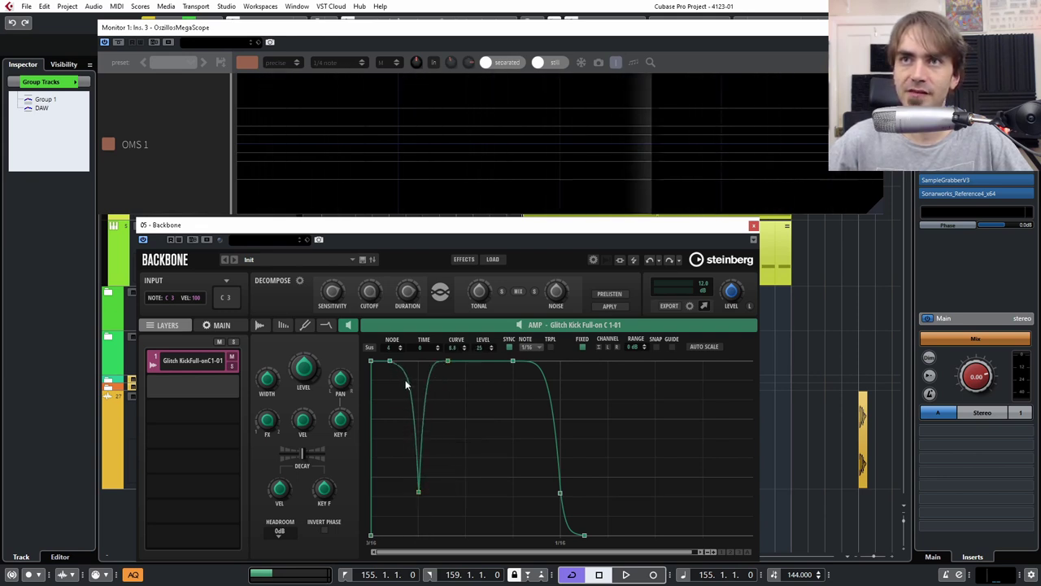
# Inspect the kick layer's Filter page and its envelope, and switch the layer's filter off.
pyautogui.click(590, 327)
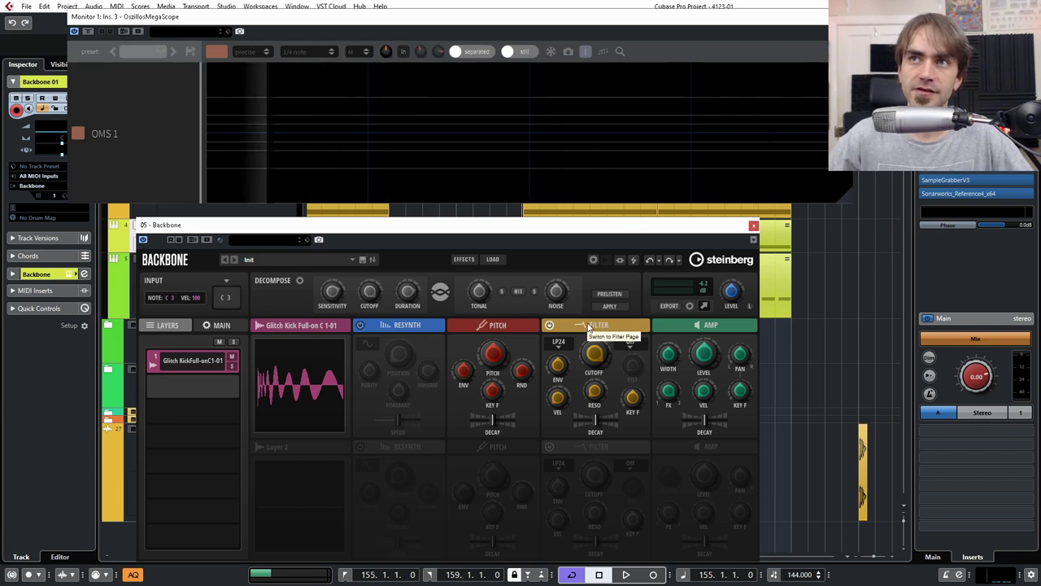
pyautogui.click(590, 326)
pyautogui.click(430, 326)
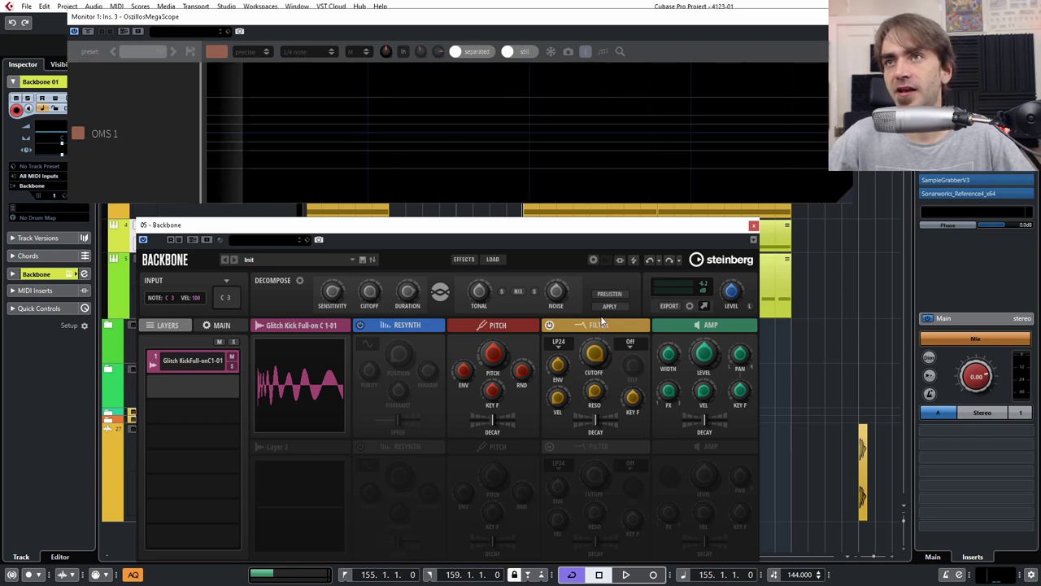
pyautogui.moveTo(603, 351); pyautogui.dragTo(600, 361)
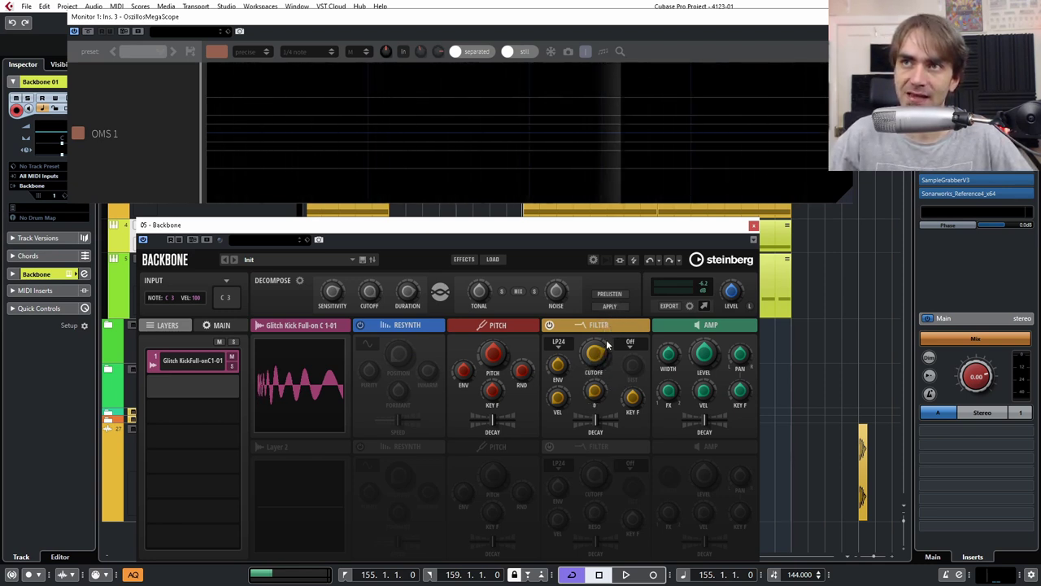
pyautogui.click(583, 326)
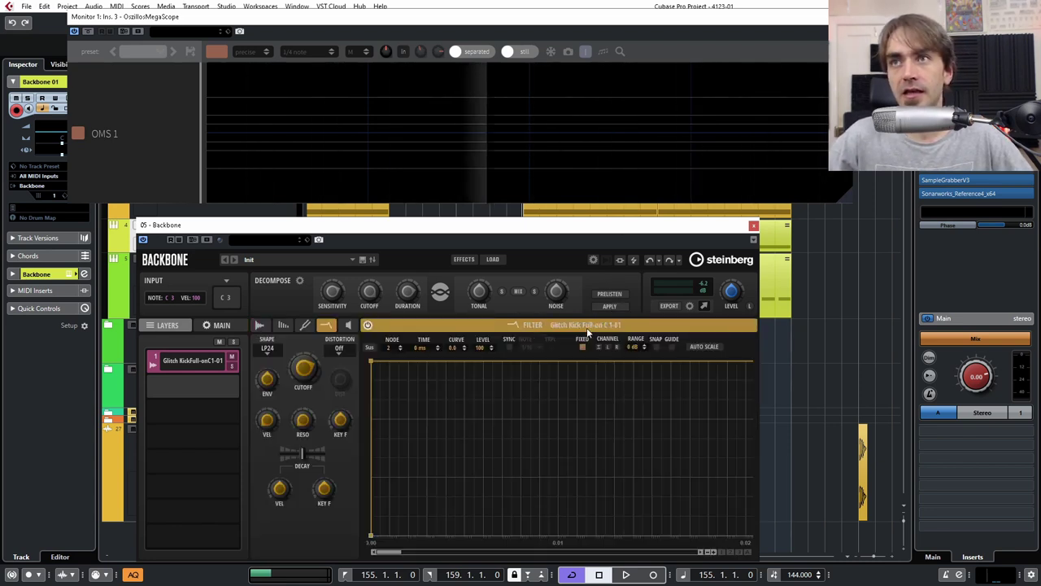
pyautogui.click(403, 327)
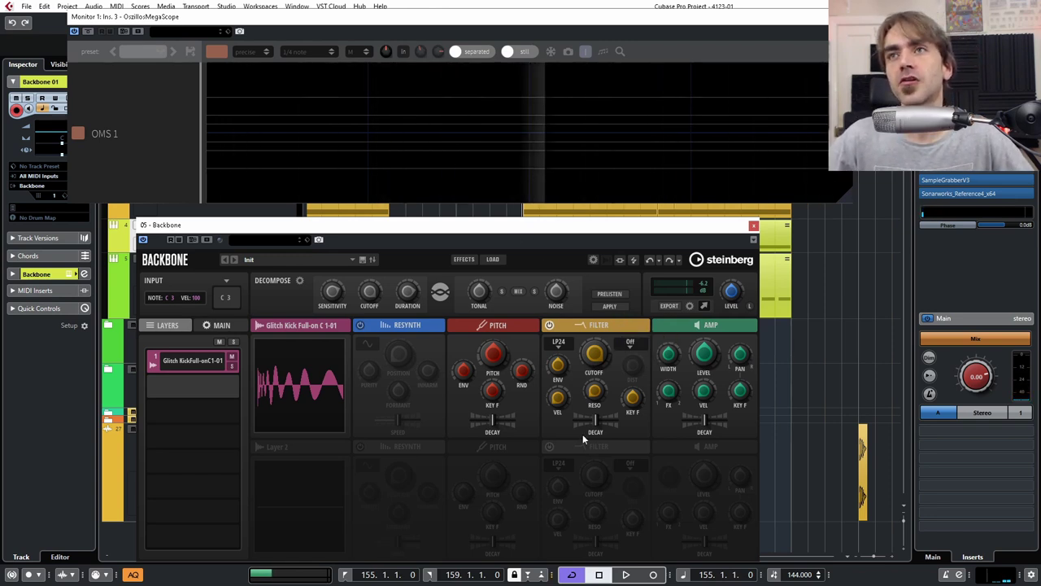
pyautogui.click(549, 325)
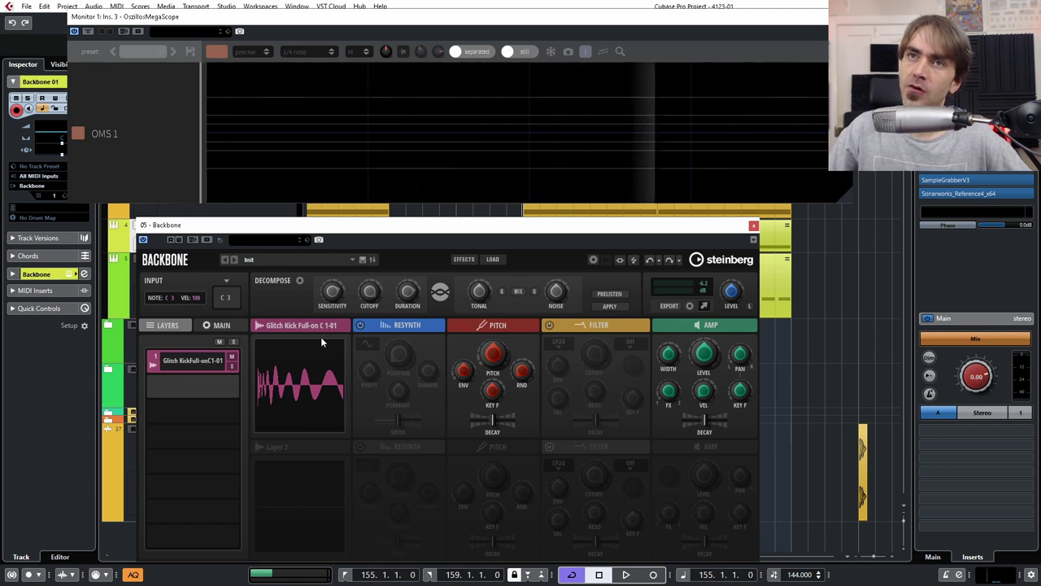
# Reopen Backbone and export the designed kick as an audio event at bar 159 on the Glitch Kick Full-on C 1-01 track.
pyautogui.click(754, 226)
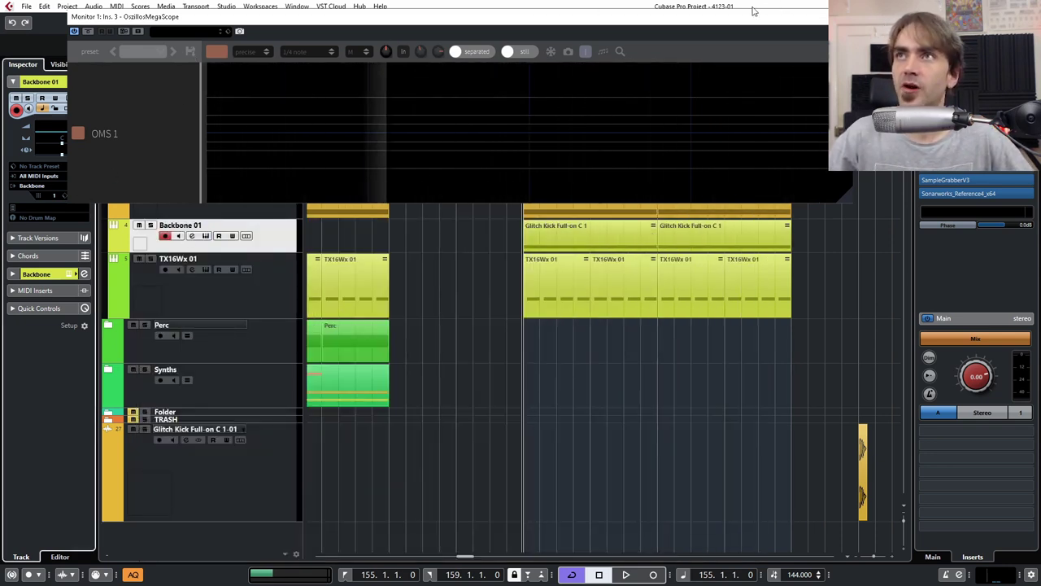
pyautogui.moveTo(793, 17); pyautogui.dragTo(822, 2)
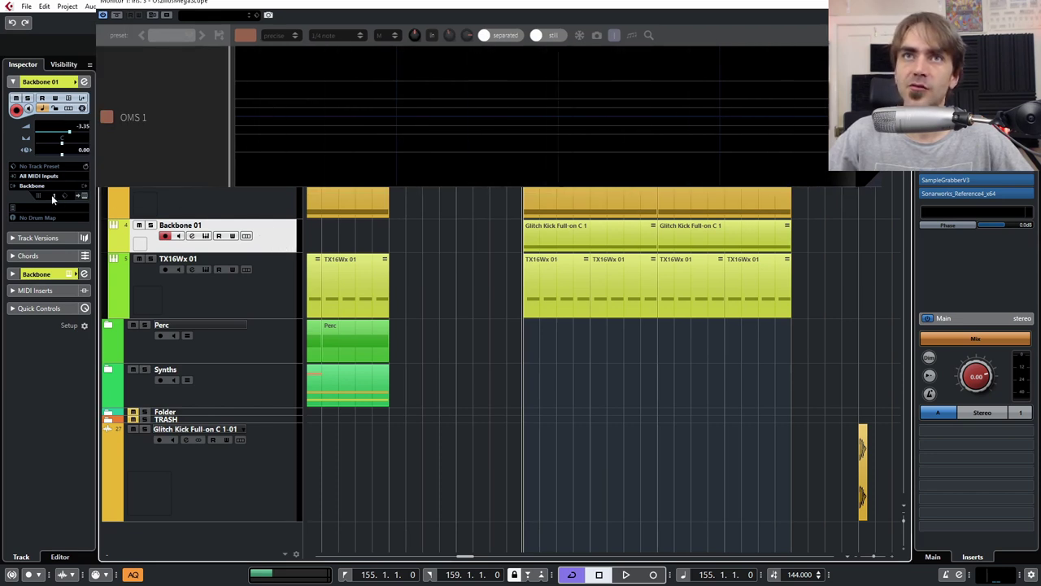
pyautogui.press('e')
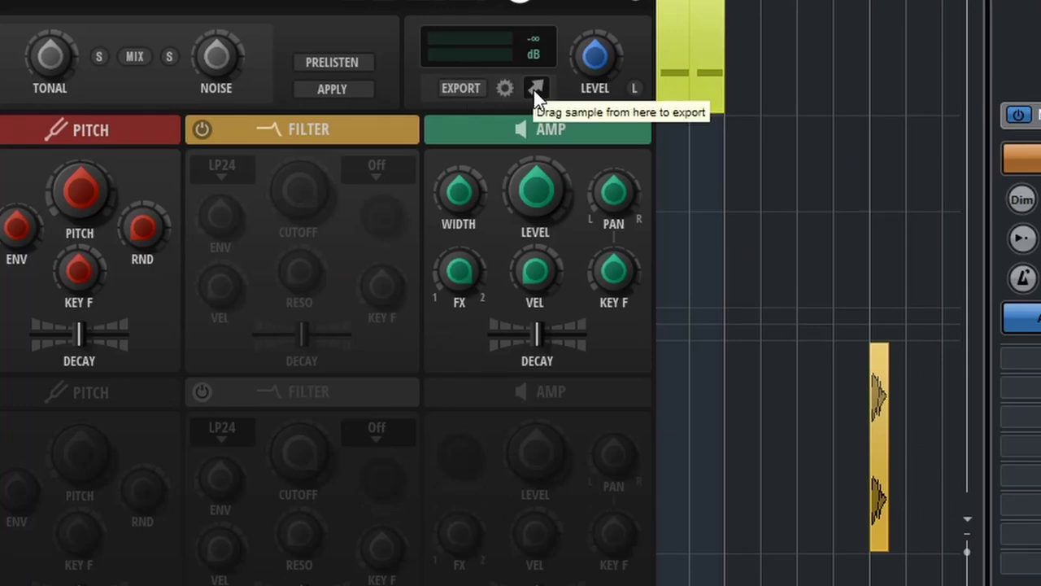
pyautogui.moveTo(536, 88); pyautogui.dragTo(736, 385)
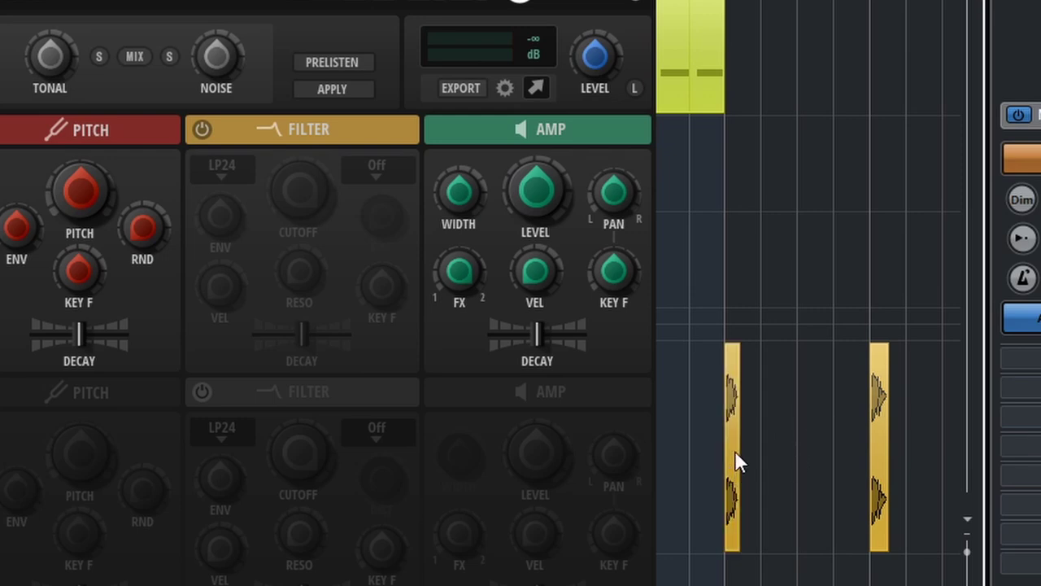
pyautogui.scroll(6, 735, 472)
pyautogui.scroll(-6, 764, 436)
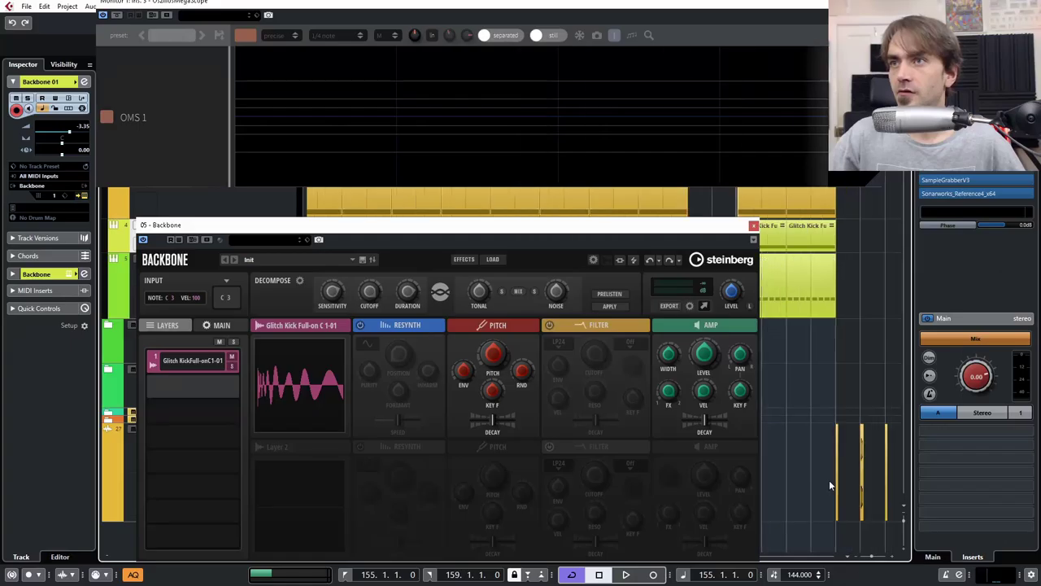
pyautogui.scroll(4, 838, 482)
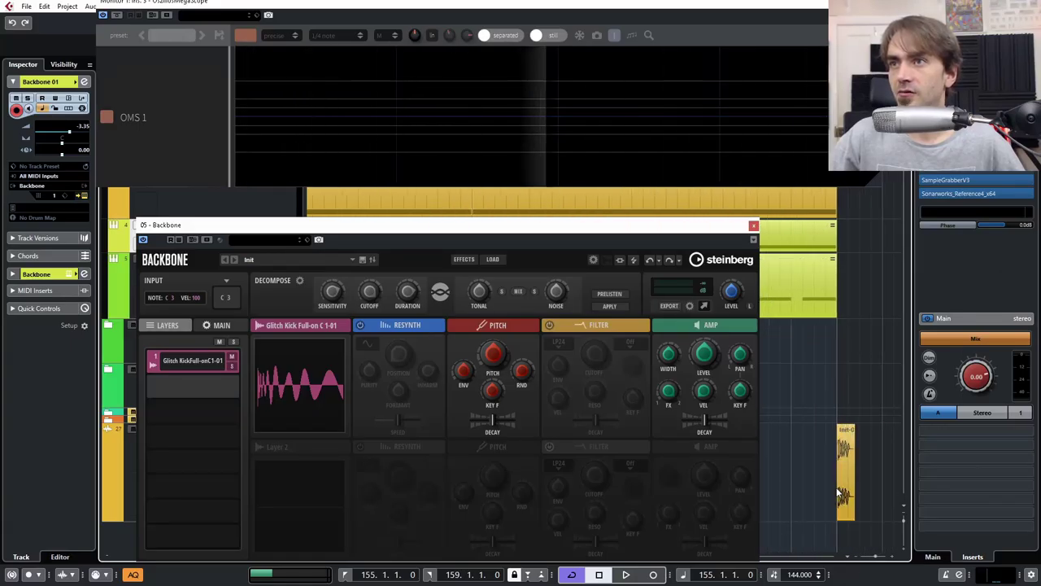
pyautogui.scroll(-3, 843, 488)
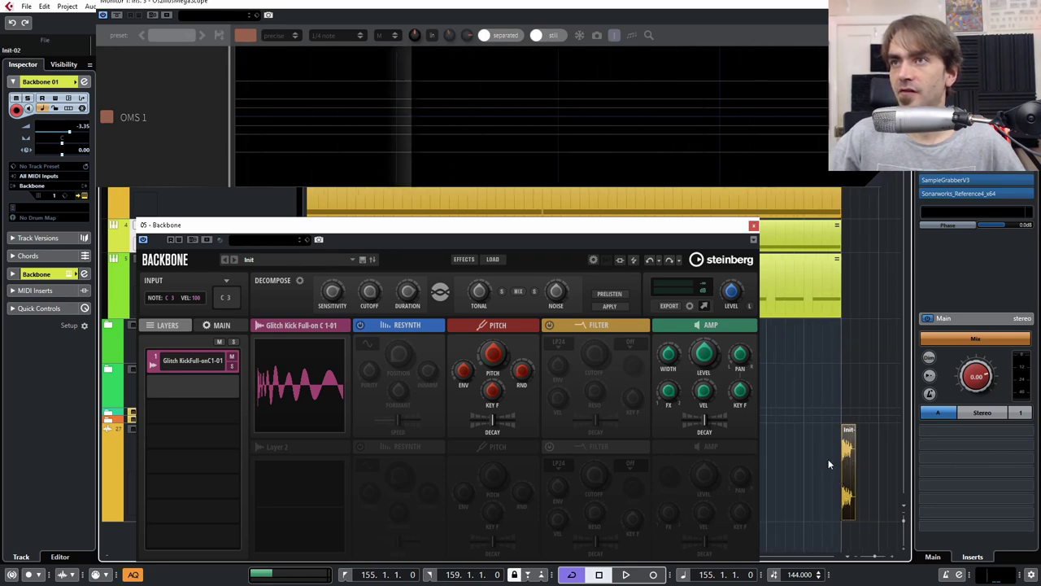
# Clear the plug-in windows off the arrangement and move the Backbone 01 track's two parts out of the loop, to just after bar 160.
pyautogui.click(753, 225)
pyautogui.scroll(-3, 796, 360)
pyautogui.moveTo(781, 3); pyautogui.dragTo(744, 460)
pyautogui.click(641, 200)
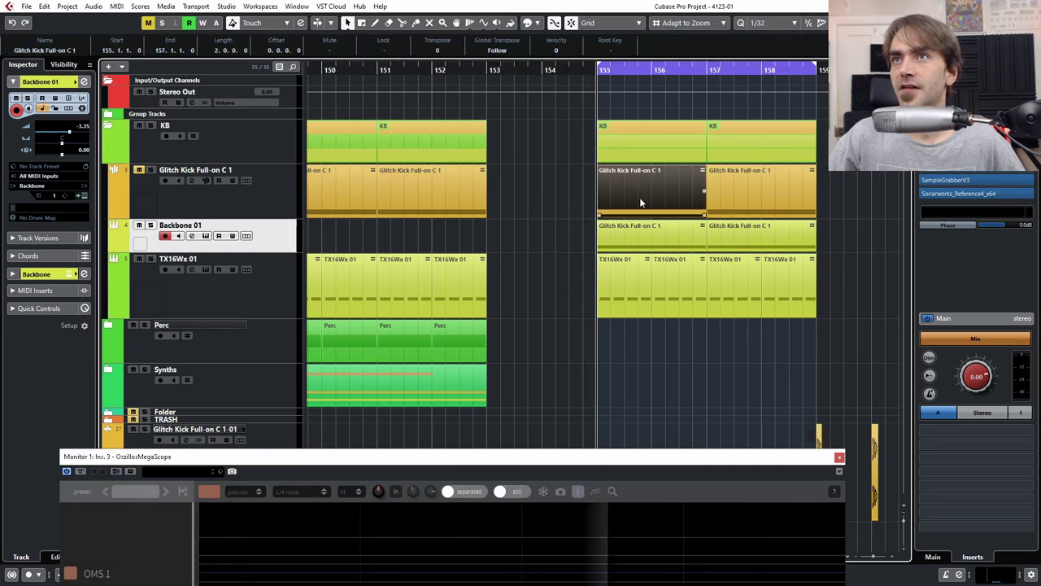
pyautogui.click(548, 231)
pyautogui.hscroll(3, 561, 252)
pyautogui.moveTo(424, 228); pyautogui.dragTo(728, 244)
pyautogui.click(745, 285)
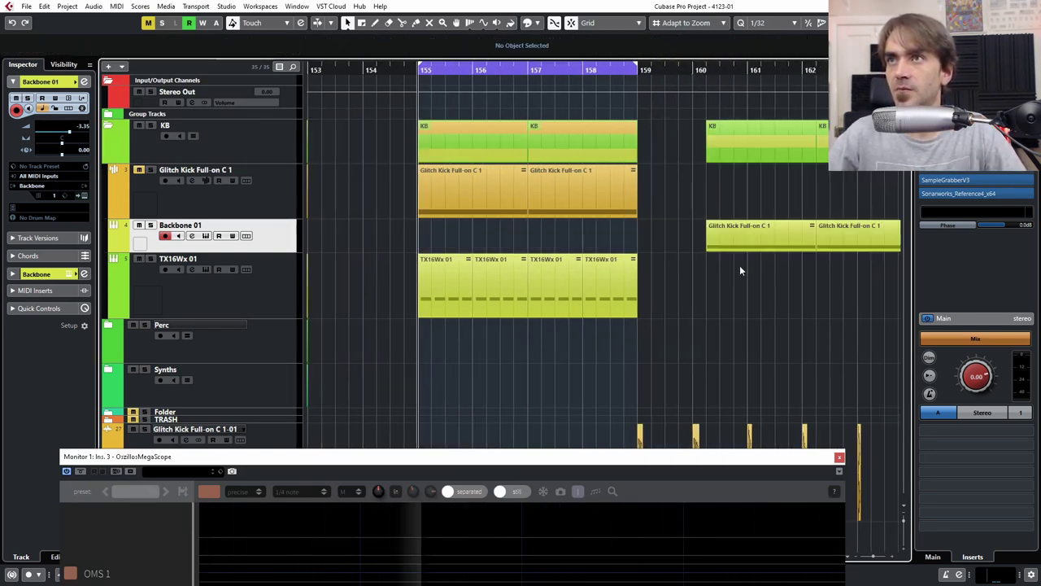
# Load the exported Init-02 kick from bar 159 into the Glitch Kick Full-on C 1 sampler track.
pyautogui.click(223, 193)
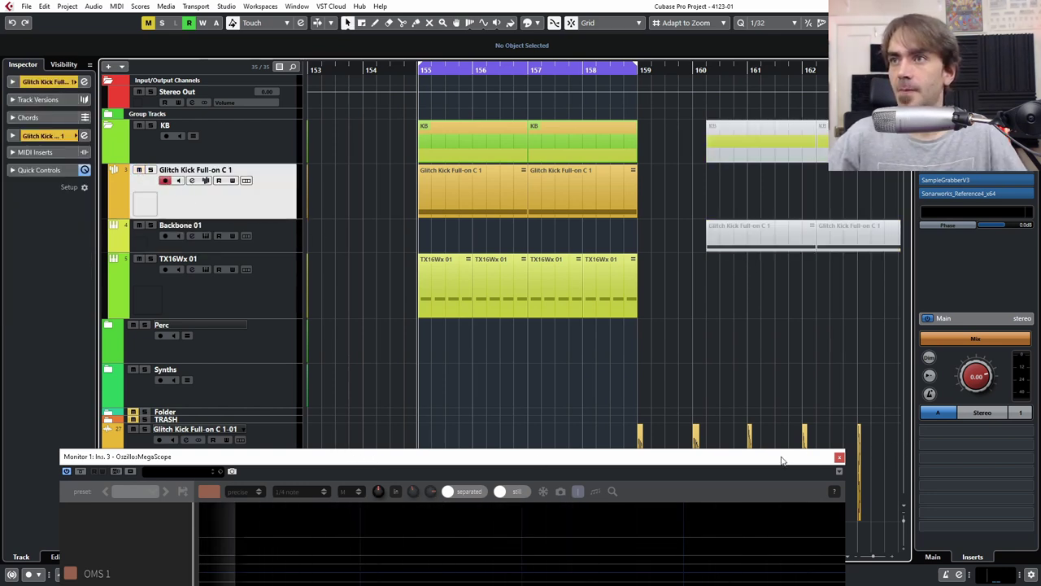
pyautogui.click(840, 457)
pyautogui.click(469, 460)
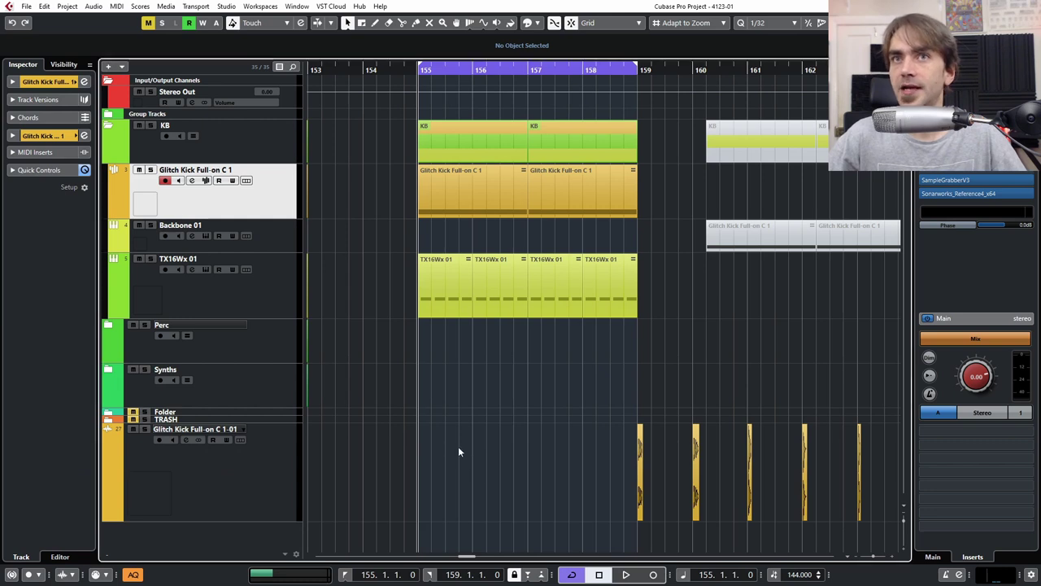
pyautogui.hotkey('ctrl', 'alt', 'e')
pyautogui.click(639, 157)
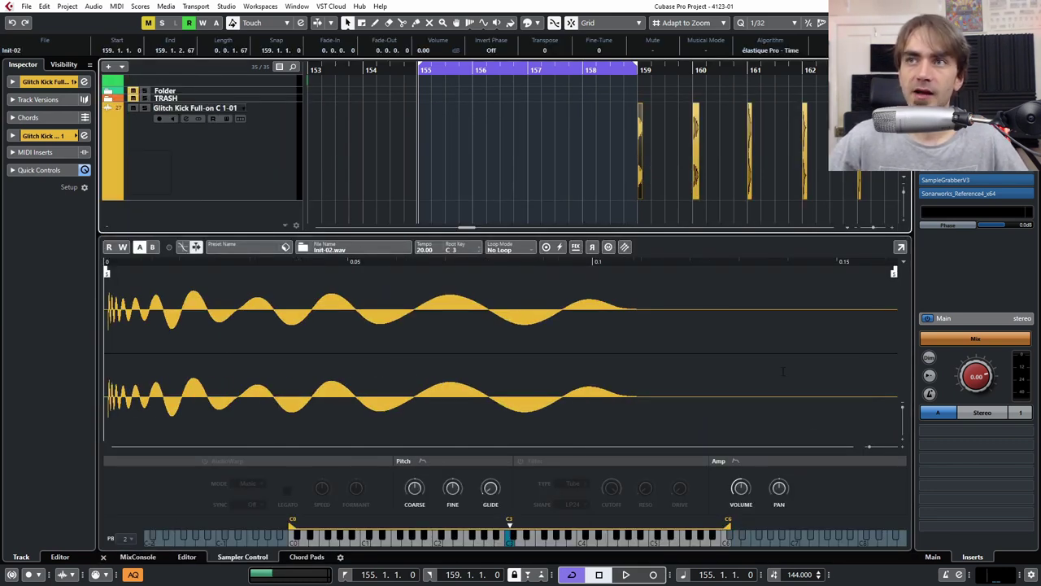
# Set the sample start of Init-02.wav to the kick's first transient, at about 0.001 s, and close the sampler editor.
pyautogui.moveTo(868, 447); pyautogui.dragTo(885, 447)
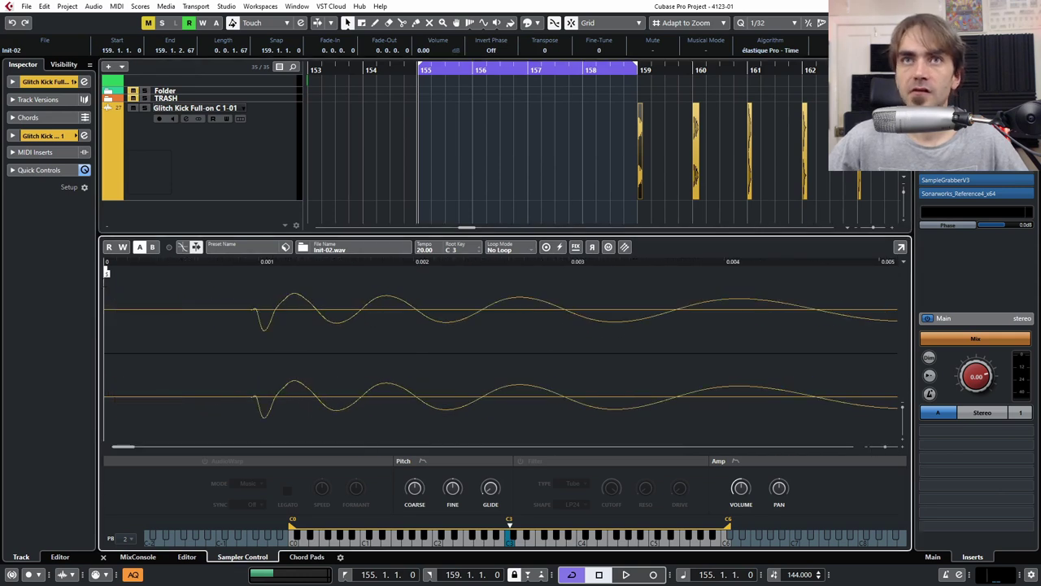
pyautogui.moveTo(106, 273); pyautogui.dragTo(254, 274)
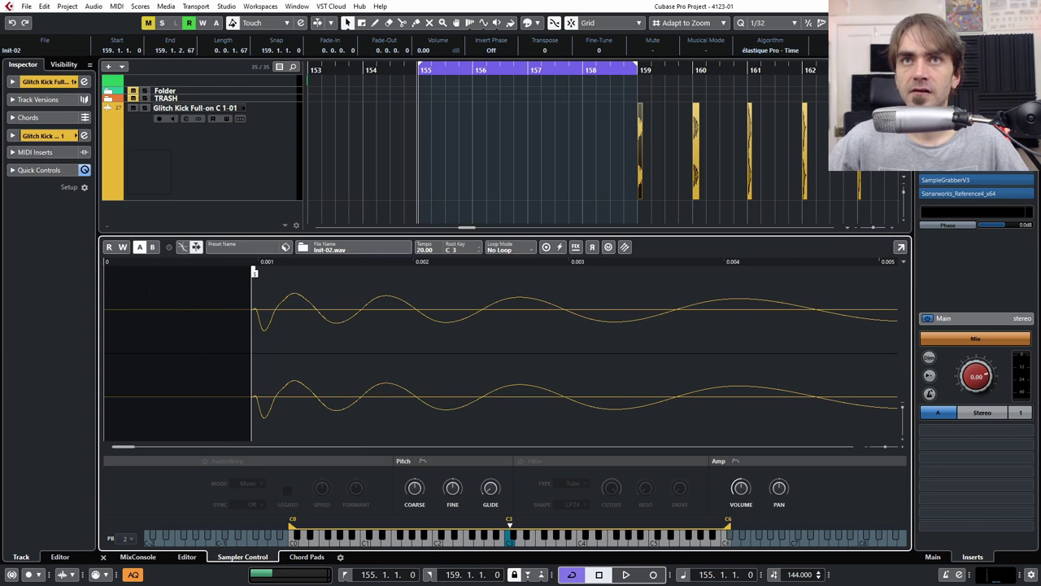
pyautogui.hotkey('ctrl', 'alt', 'e')
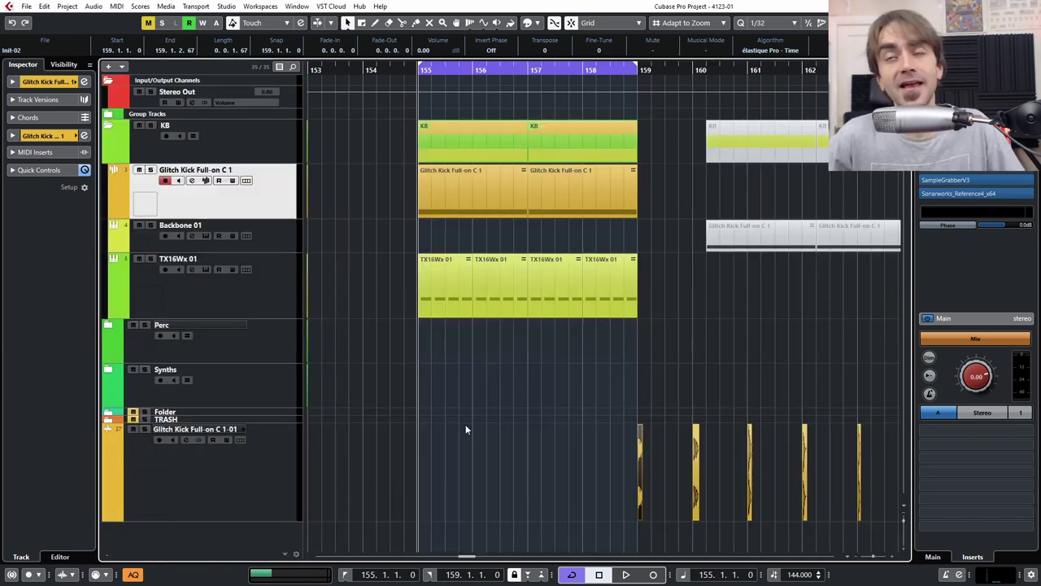
# Play the loop with the new kick and delete the two kick audio events at bars 159 and 160.
pyautogui.click(460, 377)
pyautogui.press('space')
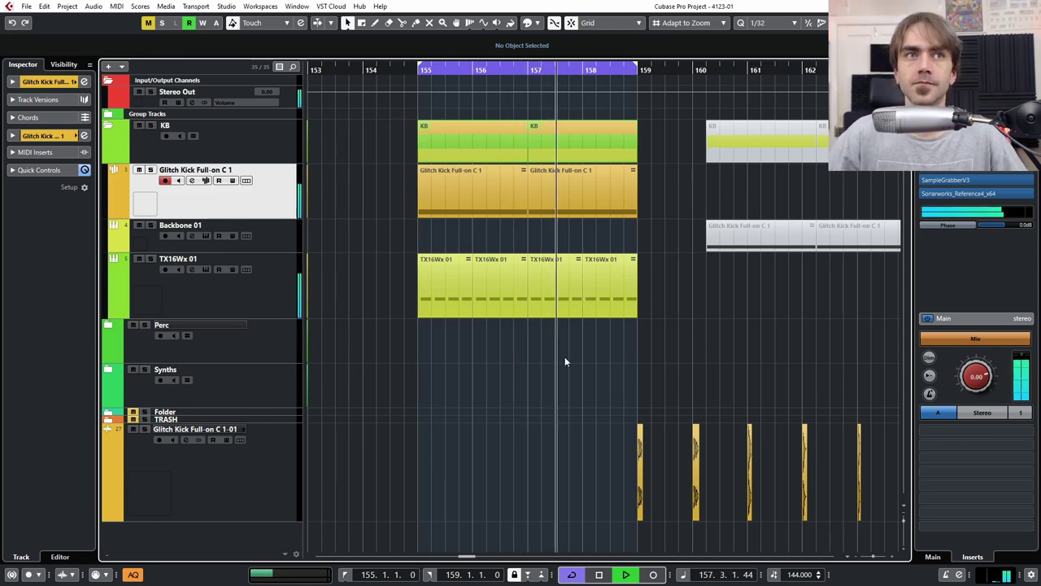
pyautogui.scroll(-2, 711, 278)
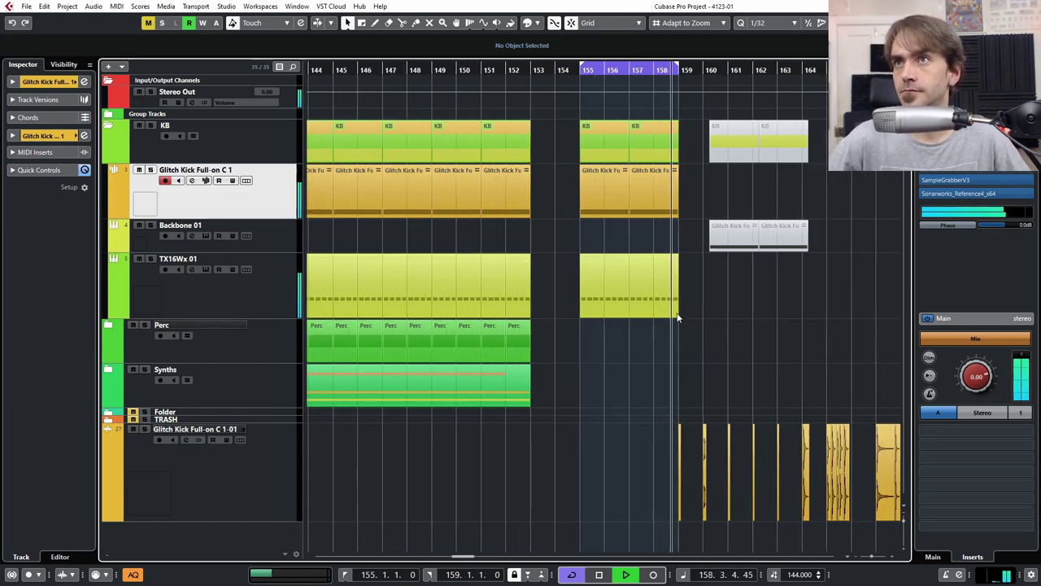
pyautogui.hscroll(1, 581, 281)
pyautogui.hscroll(2, 581, 283)
pyautogui.scroll(9, 497, 345)
pyautogui.scroll(5, 690, 457)
pyautogui.scroll(-6, 633, 451)
pyautogui.moveTo(660, 451); pyautogui.dragTo(487, 490)
pyautogui.press('Delete')
pyautogui.press('space')
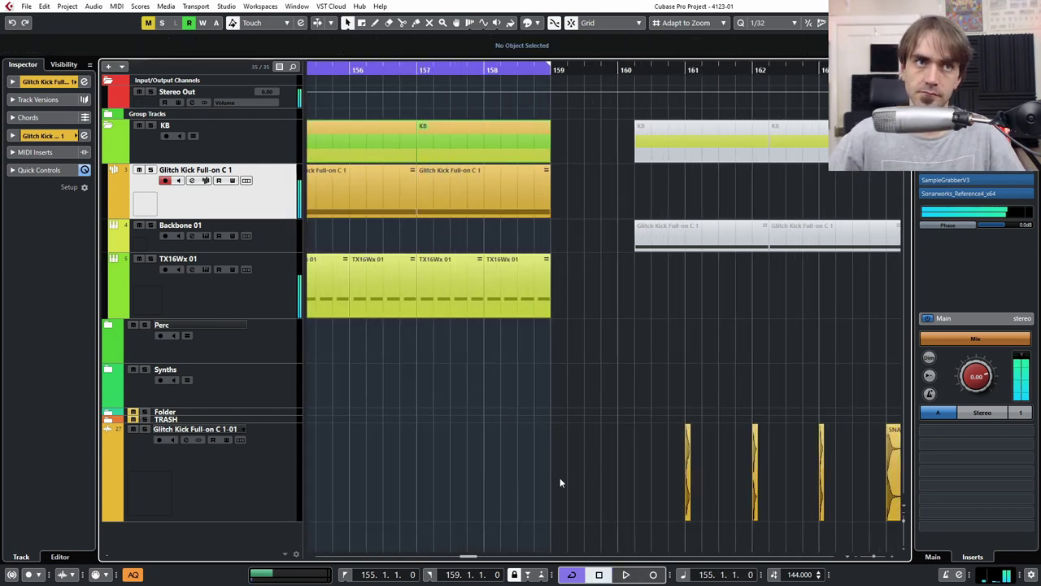
# Move the Backbone 01 track out of the KB folder to the end of the track list, below Glitch Kick Full-on C 1-01.
pyautogui.scroll(-4, 570, 289)
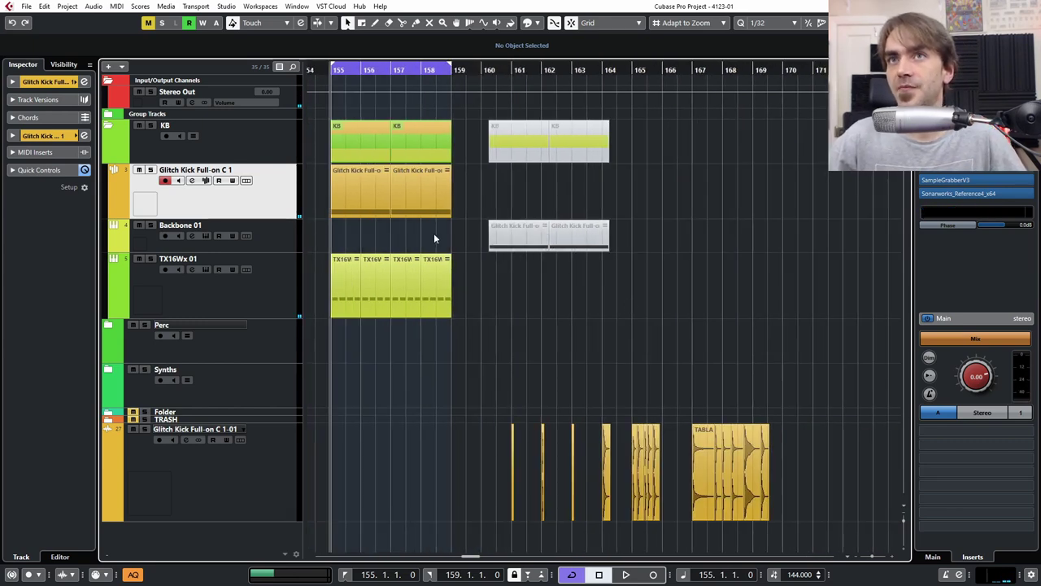
pyautogui.click(281, 244)
pyautogui.scroll(3, 281, 244)
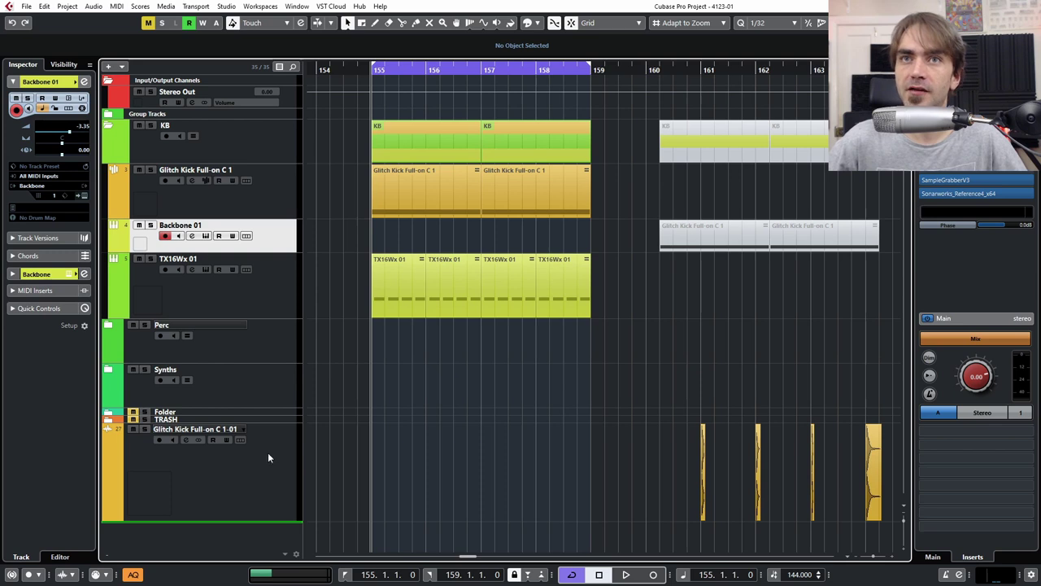
pyautogui.moveTo(273, 458); pyautogui.dragTo(356, 462)
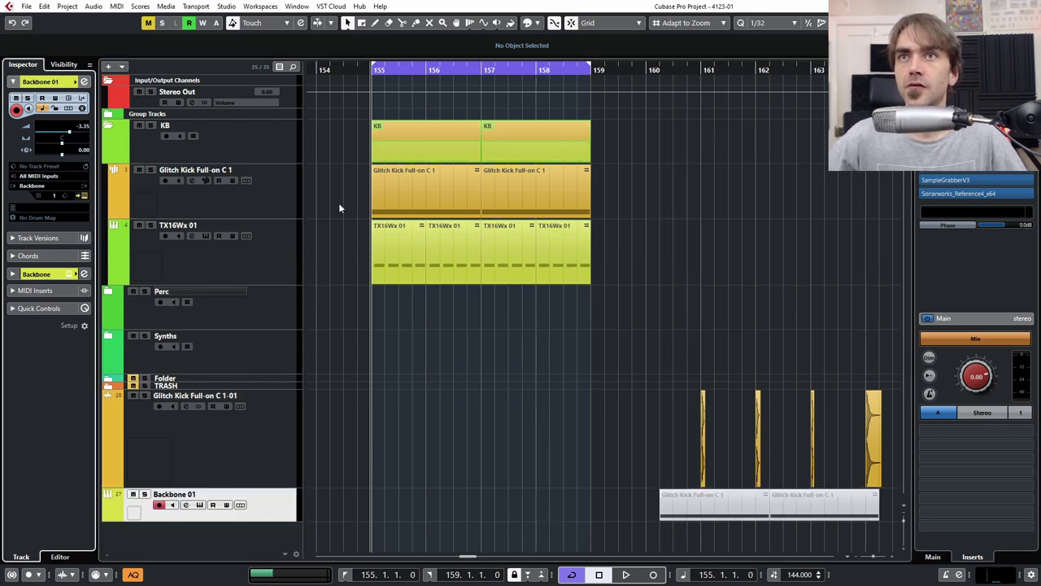
# Open Backbone, remove the kick layer and load the HIHAT135(CLSD) audio event from bar 161 as layer 1.
pyautogui.click(83, 196)
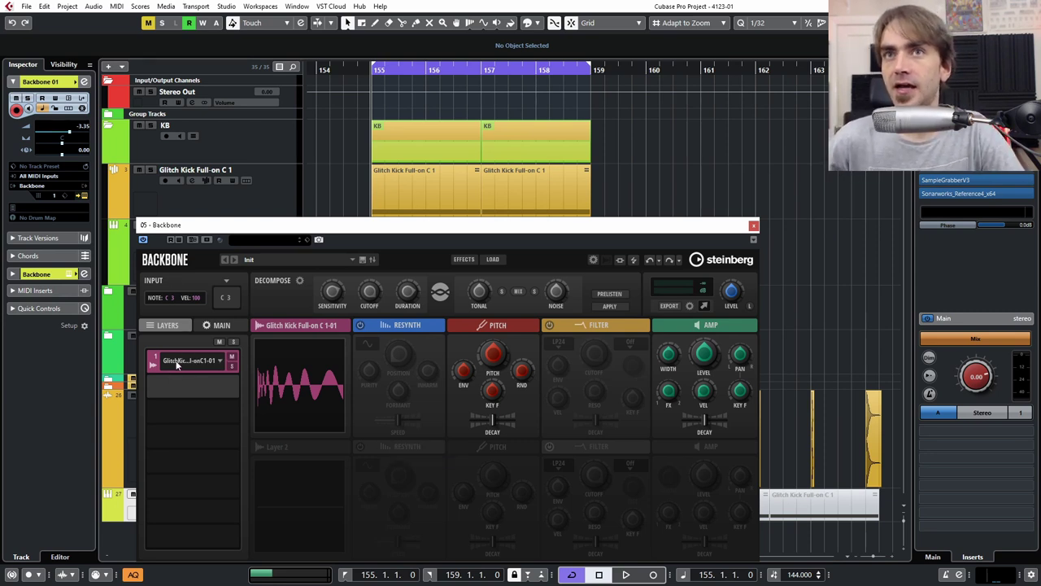
pyautogui.click(218, 362)
pyautogui.click(221, 392)
pyautogui.moveTo(728, 225); pyautogui.dragTo(822, 18)
pyautogui.click(705, 450)
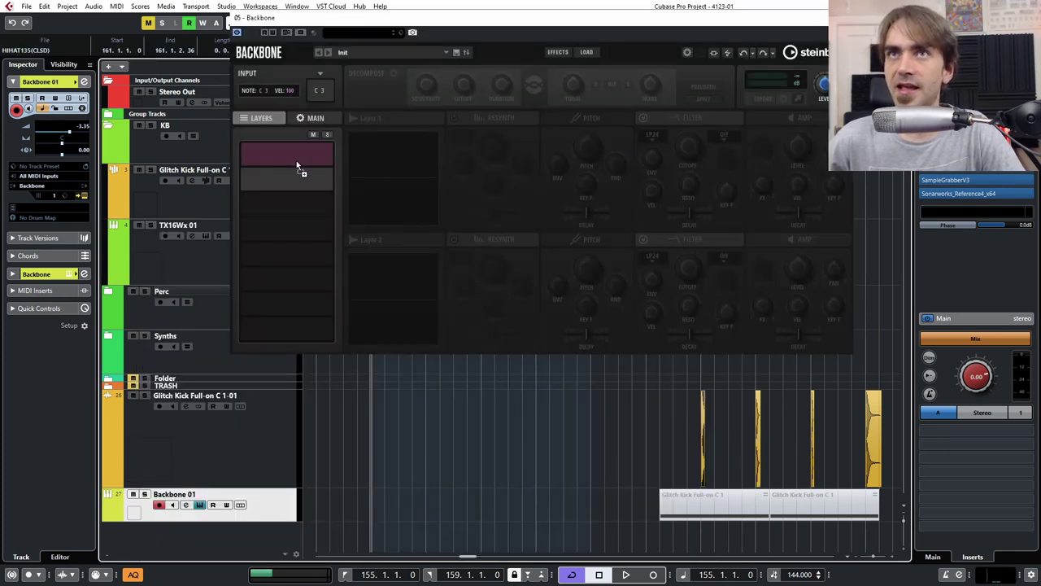
pyautogui.moveTo(307, 163); pyautogui.dragTo(273, 155)
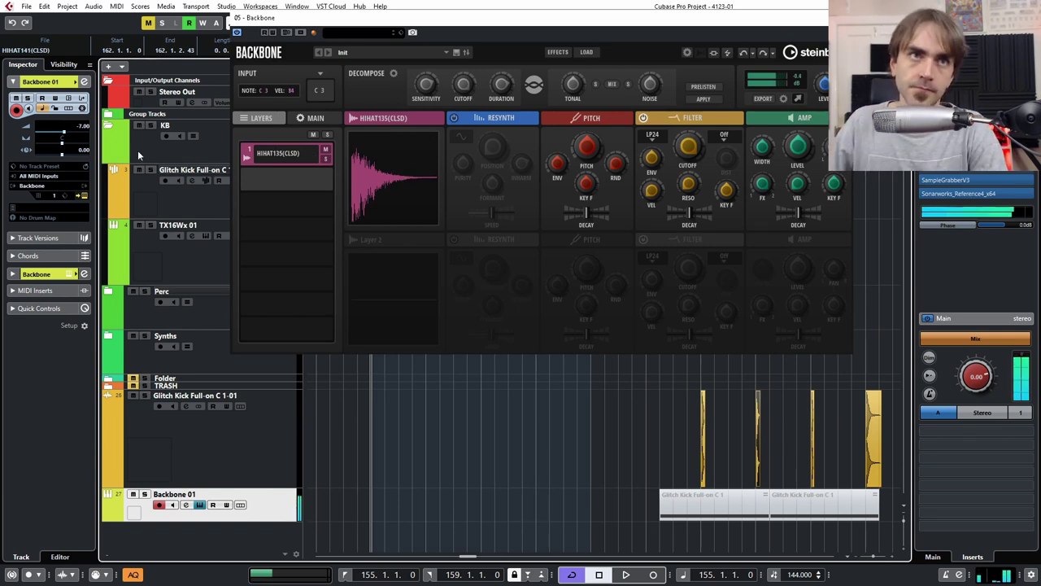
# Compare the hi-hat with and without resynthesis, leave Resynth enabled and switch its Resynth Mode away from the sine waveform.
pyautogui.click(510, 161)
pyautogui.click(442, 118)
pyautogui.click(477, 119)
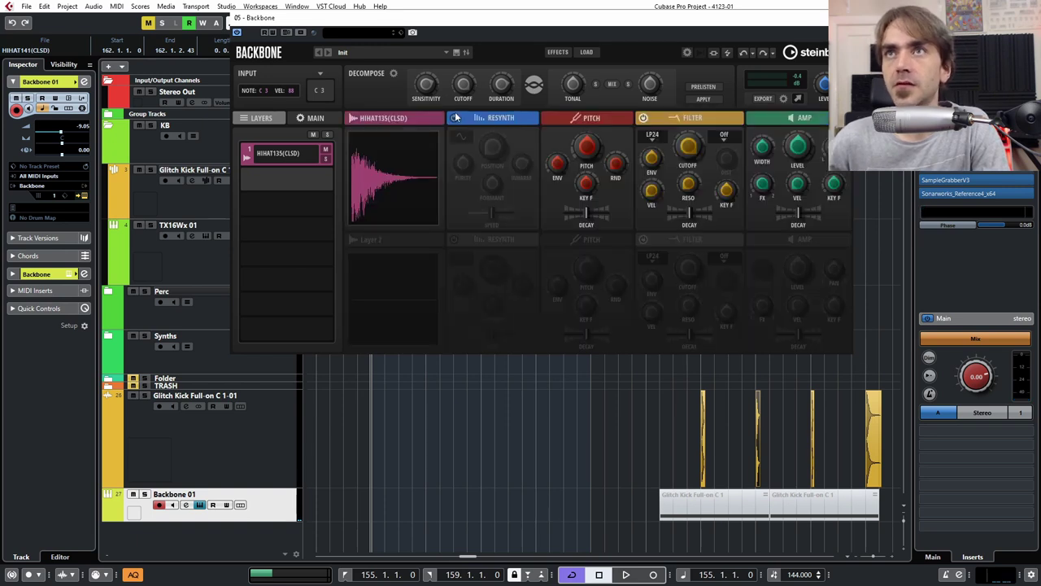
pyautogui.click(454, 118)
pyautogui.click(454, 118)
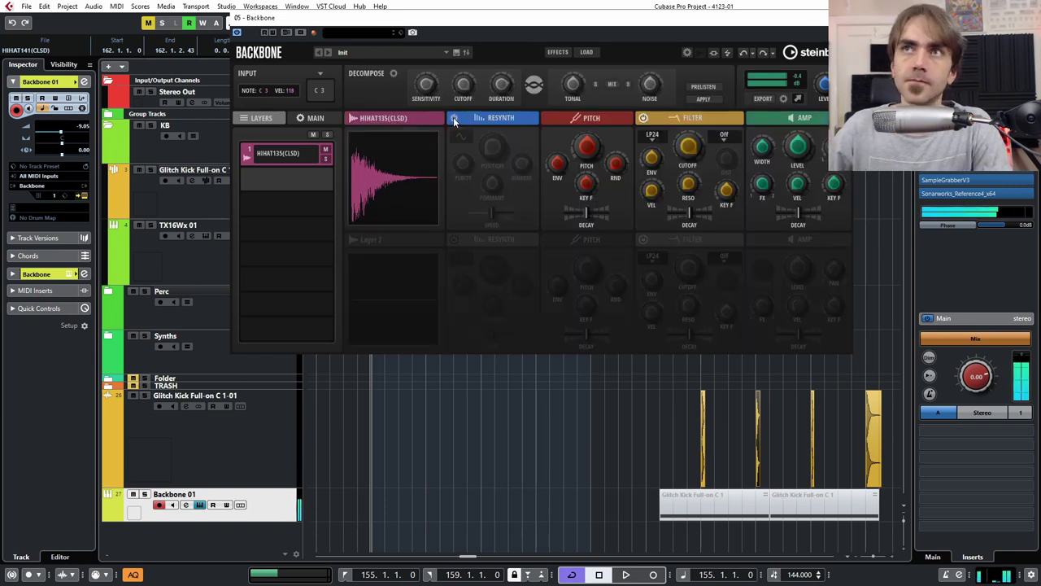
pyautogui.click(454, 118)
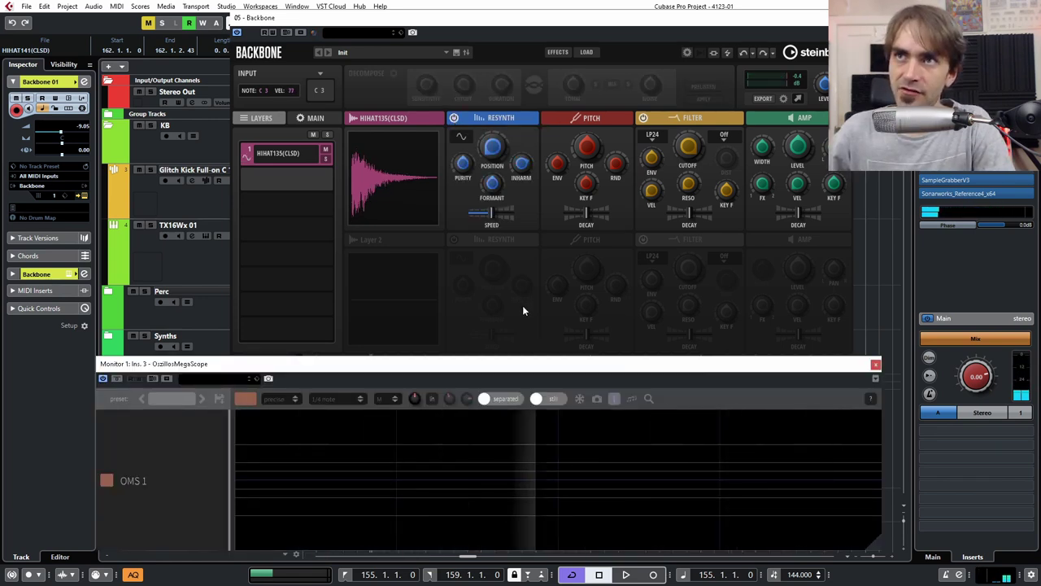
pyautogui.moveTo(501, 364); pyautogui.dragTo(500, 380)
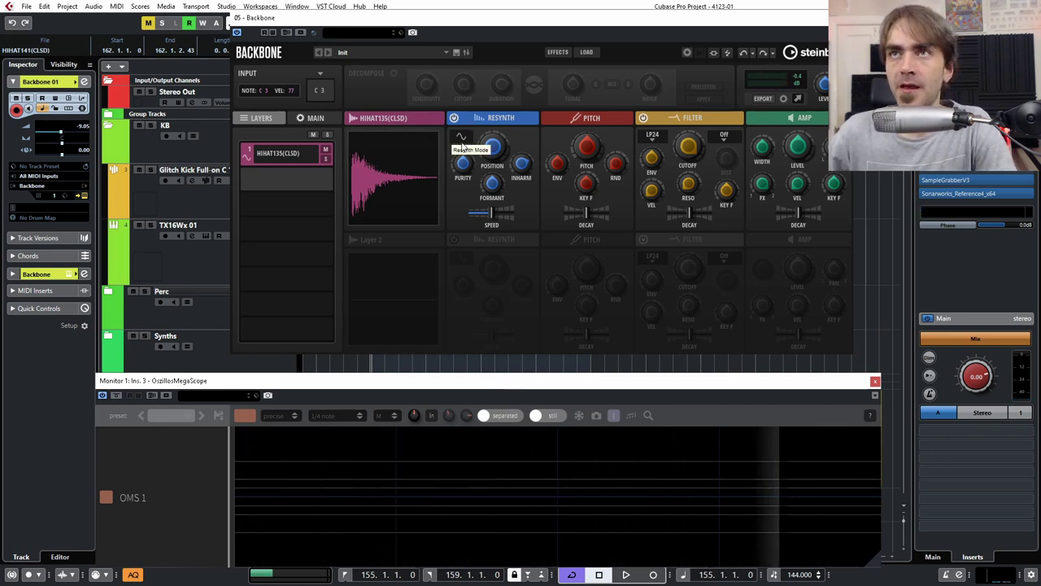
pyautogui.click(462, 138)
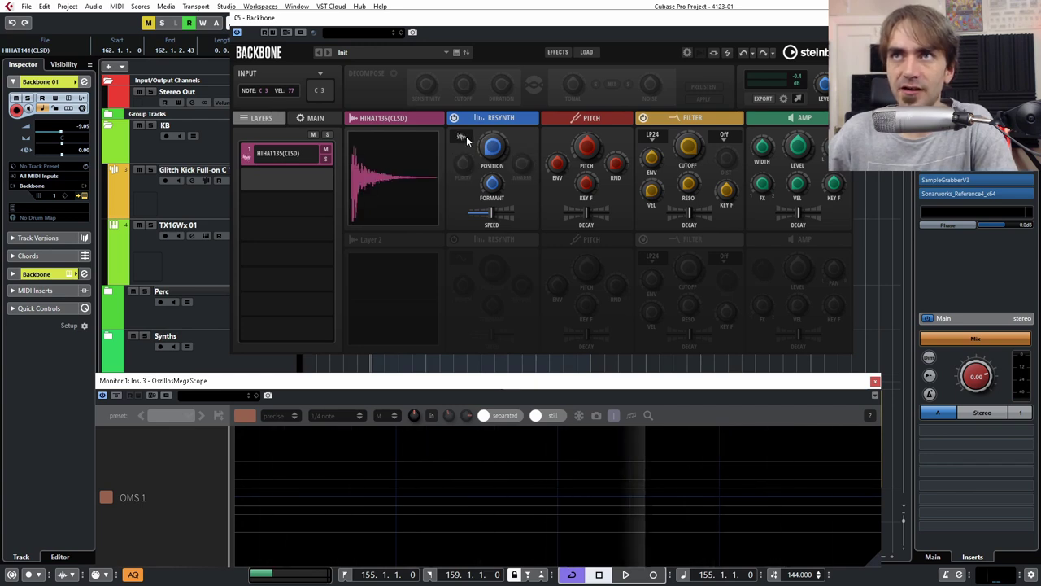
# Switch the hi-hat layer's Resynth Mode back to sine, try a Speed of about 303.1 and reset it.
pyautogui.click(462, 139)
pyautogui.moveTo(493, 215); pyautogui.dragTo(502, 229)
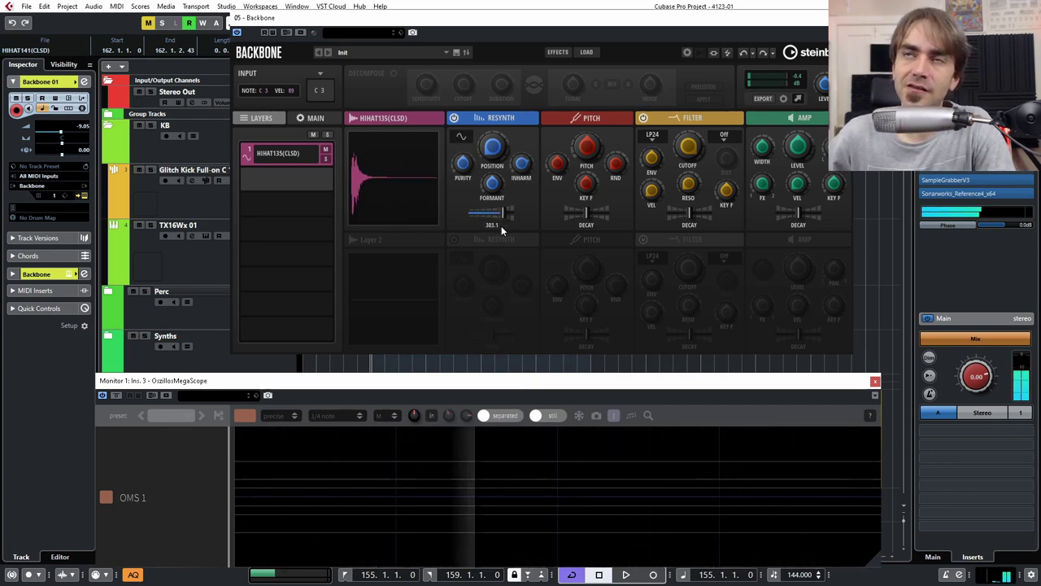
pyautogui.keyDown('ctrl'); pyautogui.click(503, 217); pyautogui.keyUp('ctrl')
pyautogui.moveTo(500, 154)
pyautogui.mouseDown()
pyautogui.moveTo(503, 116)
pyautogui.moveTo(497, 135)
pyautogui.mouseUp()
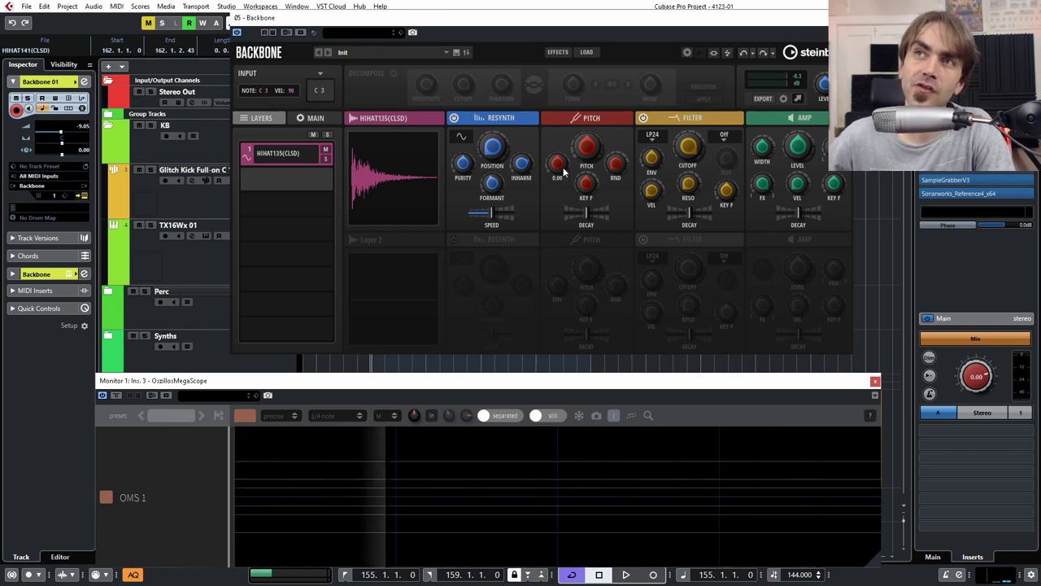
# Lower the Resynth Speed to about 77.8 and open the detailed Resynth editor of the hi-hat layer.
pyautogui.moveTo(489, 213)
pyautogui.moveTo(490, 213); pyautogui.dragTo(488, 212)
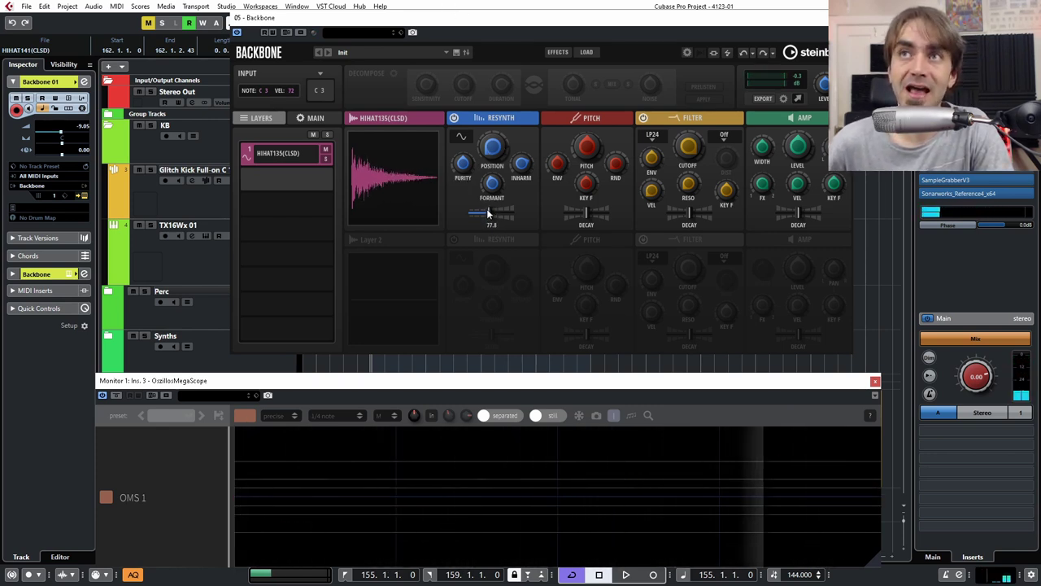
pyautogui.click(500, 118)
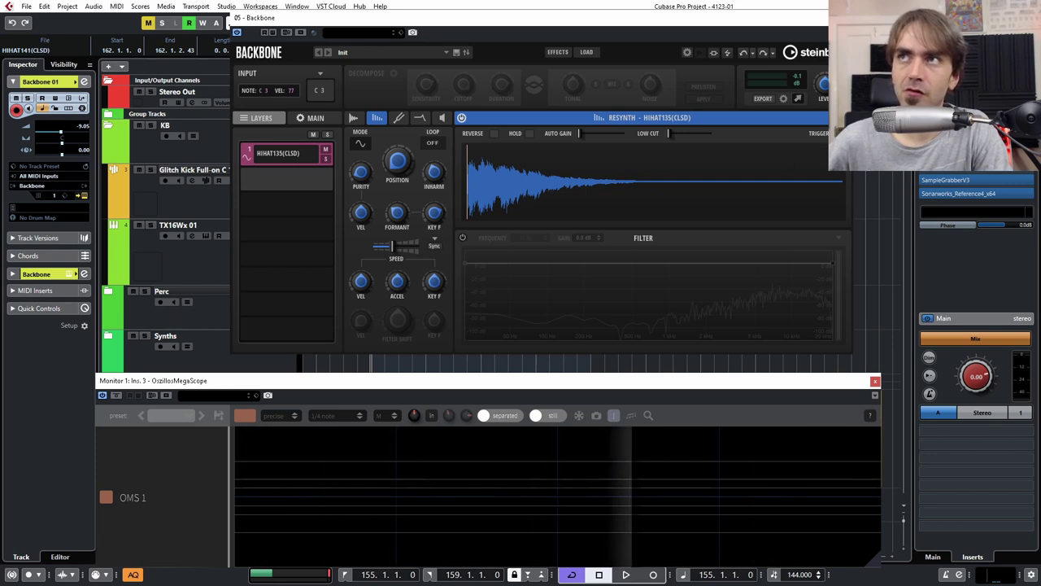
# Solo the Backbone 01 track, then lower the hi-hat's Resynth Speed to its minimum and adjust the formant's velocity amount.
pyautogui.click(847, 18)
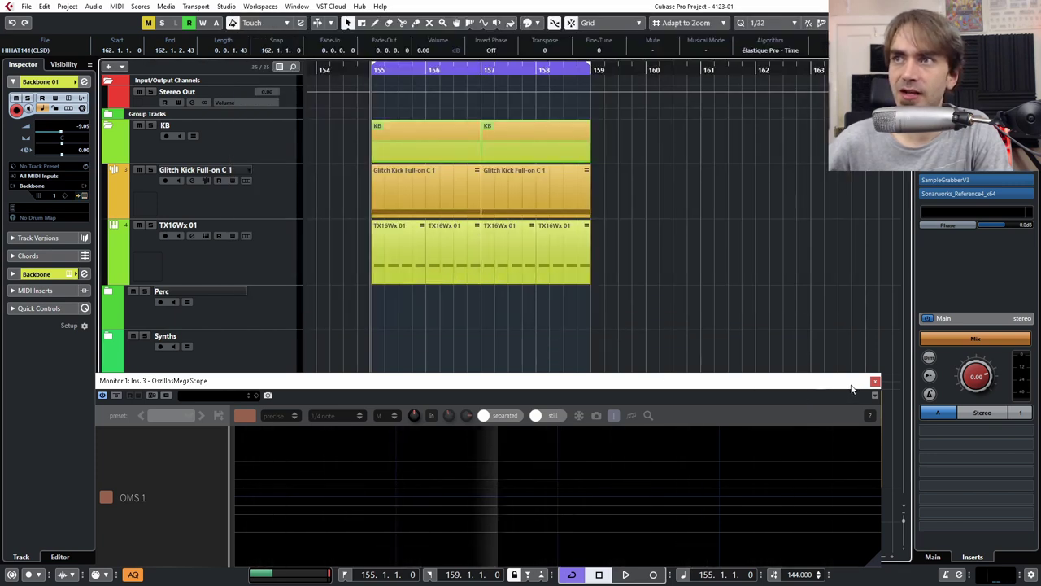
pyautogui.moveTo(839, 383); pyautogui.dragTo(842, 583)
pyautogui.doubleClick(377, 504)
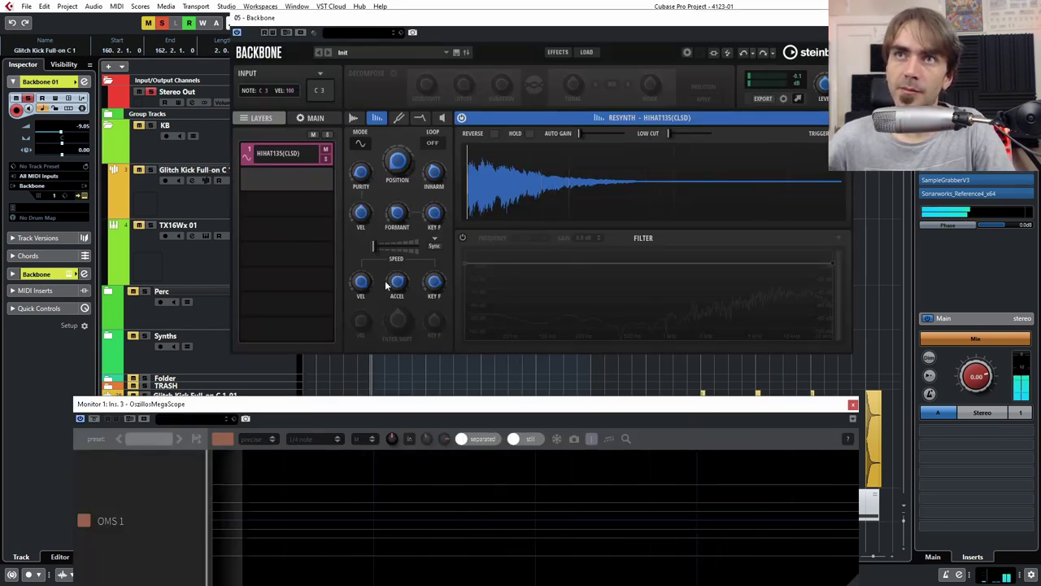
pyautogui.moveTo(370, 212); pyautogui.dragTo(376, 195)
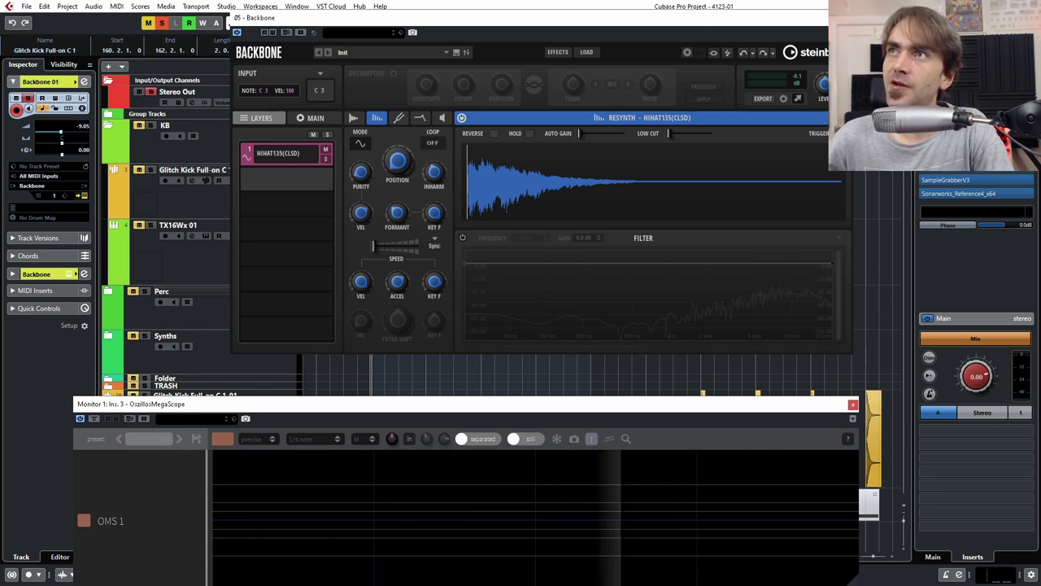
# Close Backbone and the OszillosMegaScope window and open the Backbone 01 MIDI part at bar 155 for note editing.
pyautogui.click(846, 18)
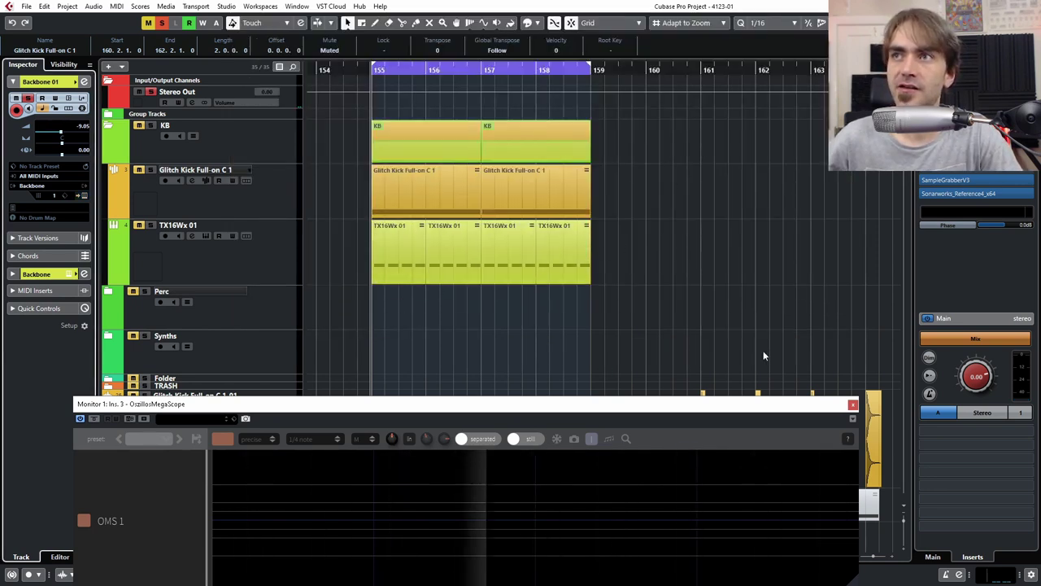
pyautogui.moveTo(837, 403); pyautogui.dragTo(827, 455)
pyautogui.click(844, 457)
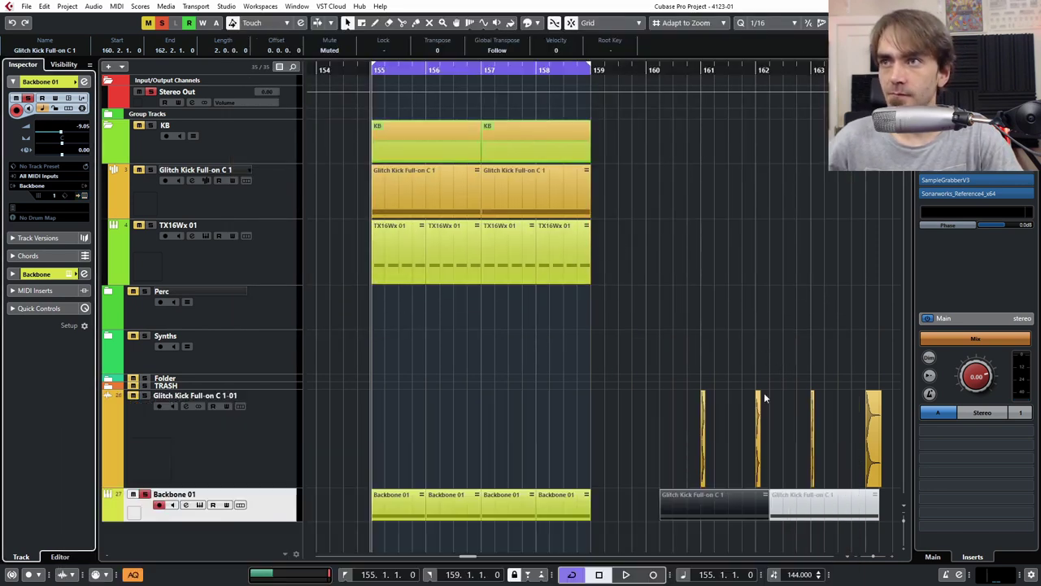
pyautogui.click(801, 428)
pyautogui.doubleClick(402, 497)
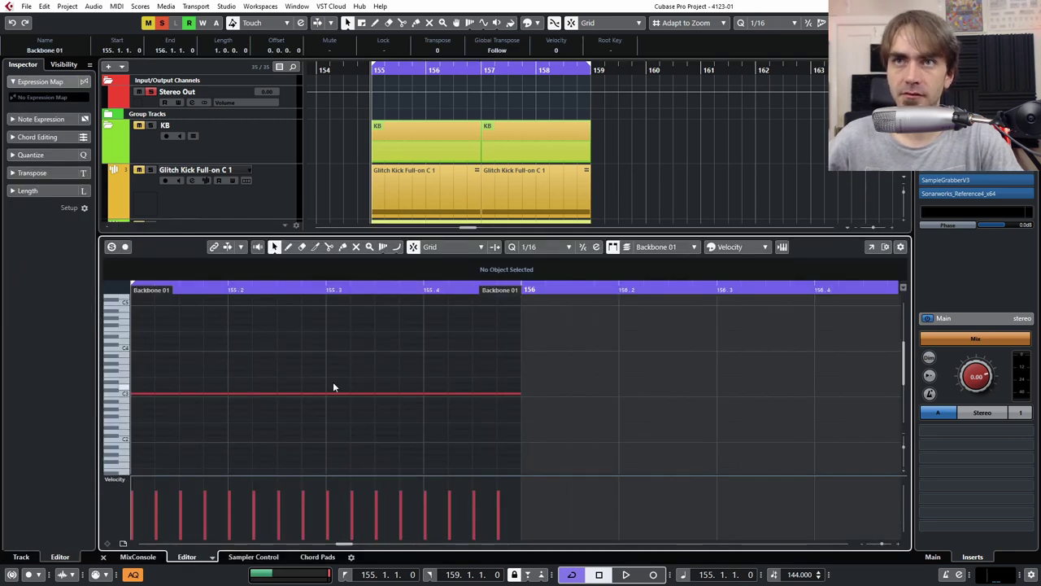
# Play the loop and lower the velocities of several sixteenth notes in the Backbone 01 part to varied levels.
pyautogui.press('space')
pyautogui.click(157, 530)
pyautogui.click(207, 524)
pyautogui.click(206, 511)
pyautogui.click(255, 494)
pyautogui.click(279, 529)
pyautogui.click(353, 507)
pyautogui.click(401, 514)
pyautogui.click(450, 508)
pyautogui.click(474, 527)
# Audition the note at 155.1.3 in higher and lower octaves and return it to C3.
pyautogui.press('Right')
pyautogui.hotkey('shift', 'Up')
pyautogui.hotkey('shift', 'Up')
pyautogui.hotkey('shift', 'Down')
pyautogui.hotkey('shift', 'Down')
pyautogui.hotkey('shift', 'Down')
pyautogui.hotkey('shift', 'Up')
pyautogui.scroll(-10, 299, 175)
# Reopen Backbone, set the formant Key F to 200 and audition the note at 155.1.3 in lower octaves.
pyautogui.click(199, 184)
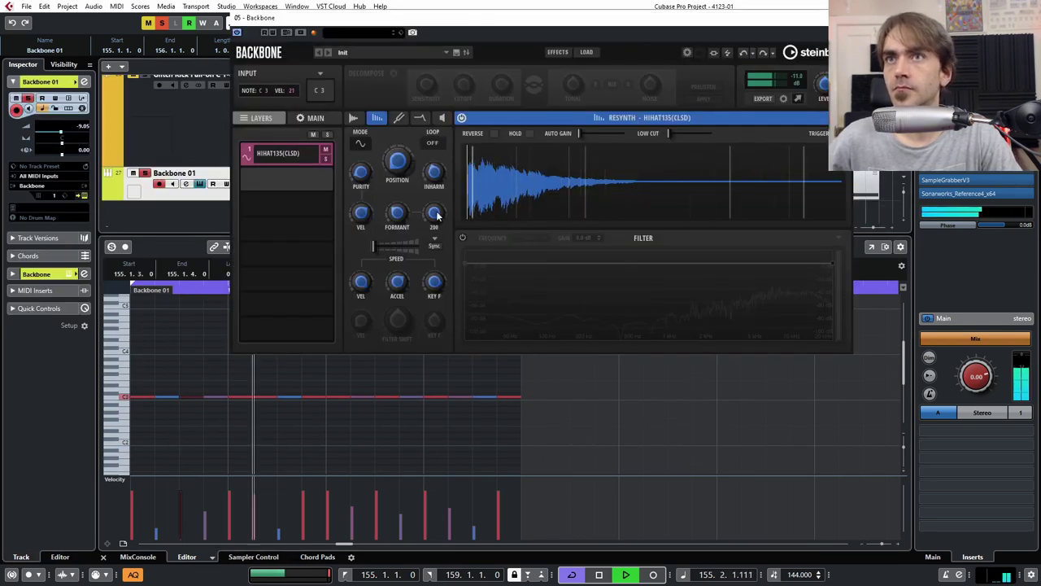
pyautogui.click(196, 436)
pyautogui.hotkey('shift', 'Down')
pyautogui.hotkey('shift', 'Down')
pyautogui.hotkey('shift', 'Down')
pyautogui.hotkey('shift', 'Down')
pyautogui.hotkey('shift', 'Up')
# Reset the Resynth Speed Key F to 0 and set Key F in the hi-hat layer's Amp editor to about 146.
pyautogui.click(439, 284)
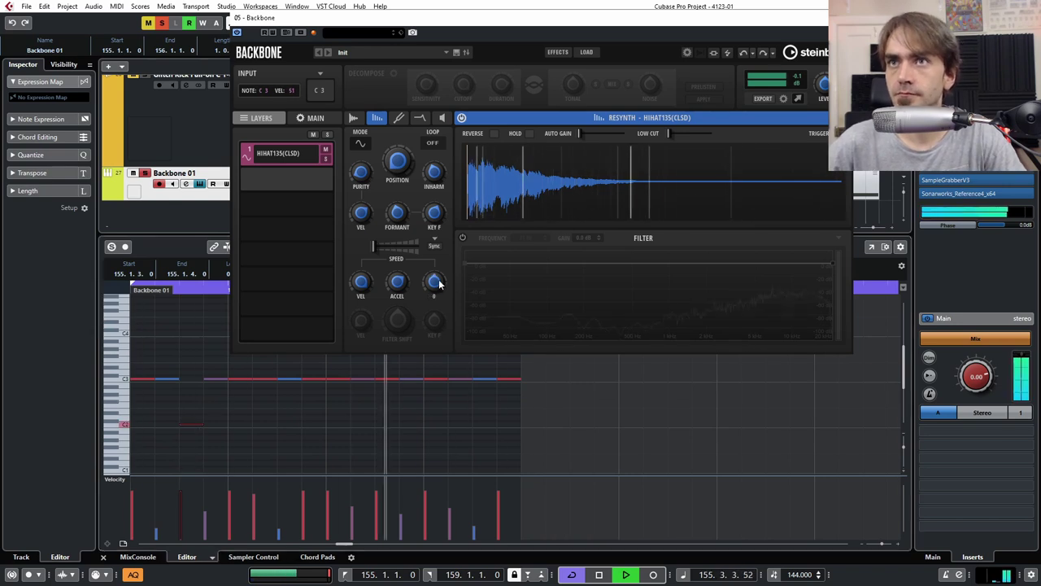
pyautogui.click(418, 118)
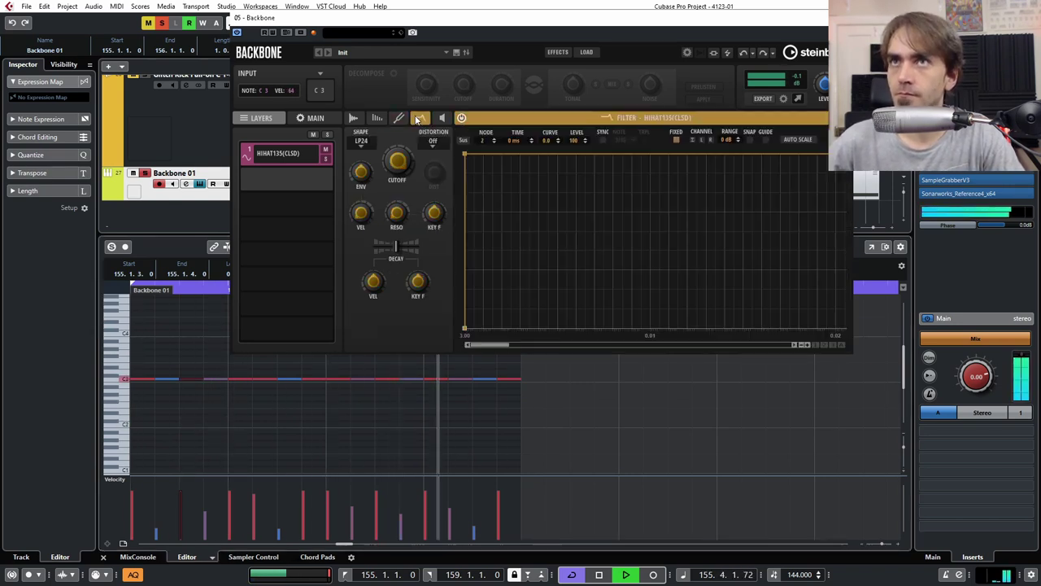
pyautogui.click(521, 121)
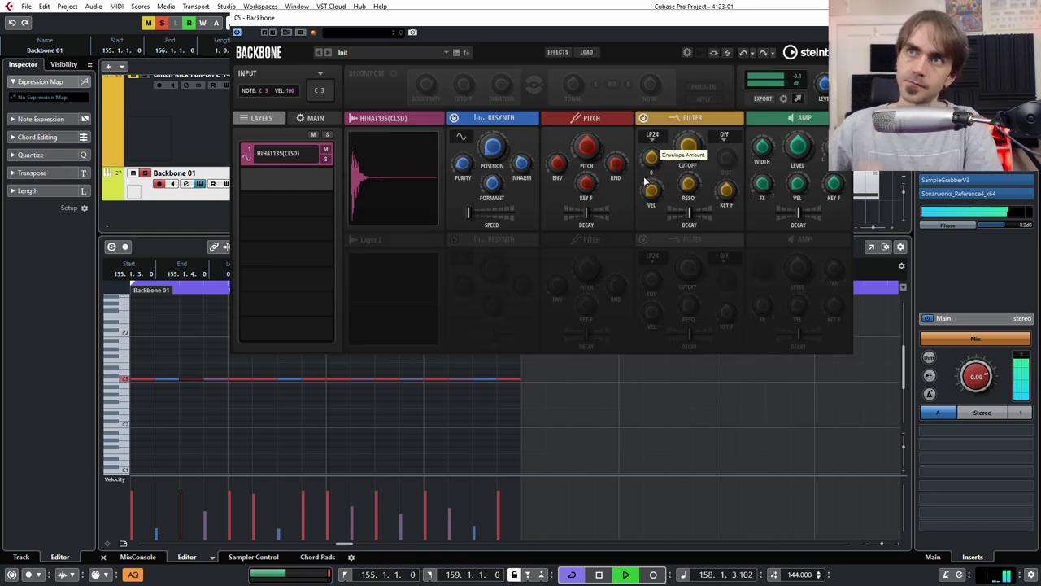
pyautogui.click(811, 116)
pyautogui.press('space')
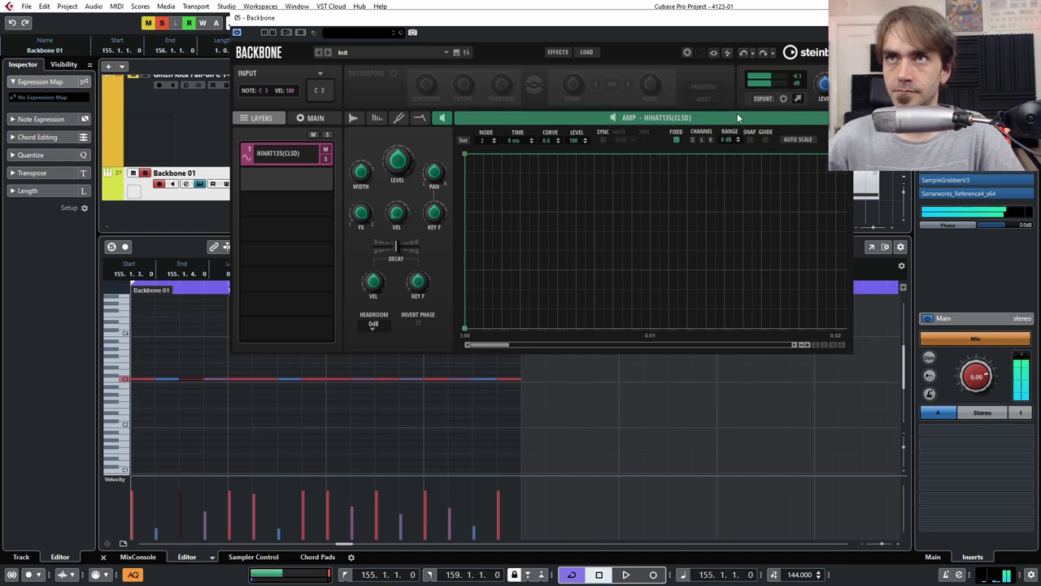
pyautogui.press('space')
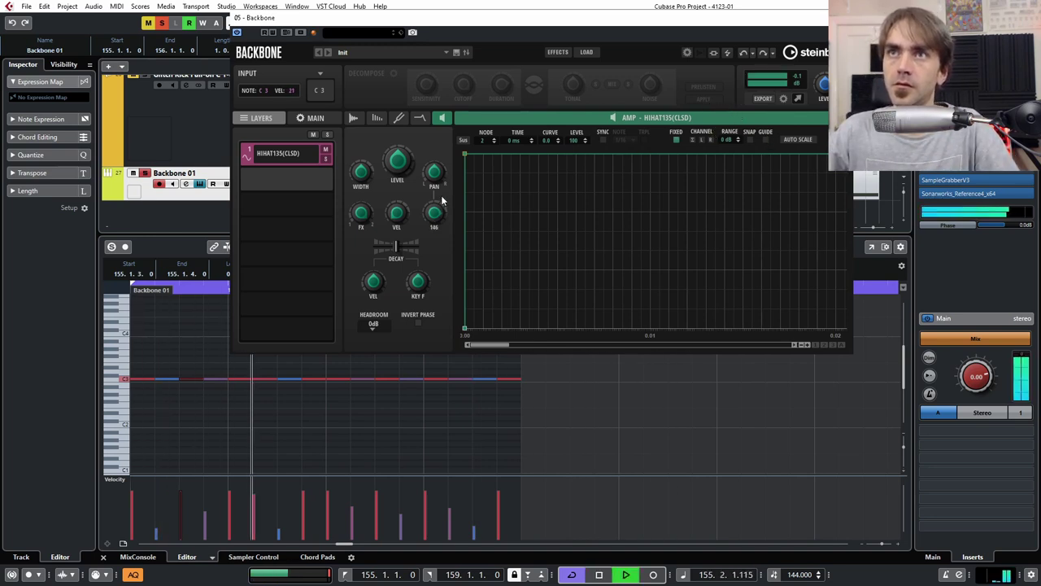
# Transpose the note at 155.1.3 up an octave and back down in semitones to G#3.
pyautogui.click(190, 379)
pyautogui.hotkey('shift', 'Up')
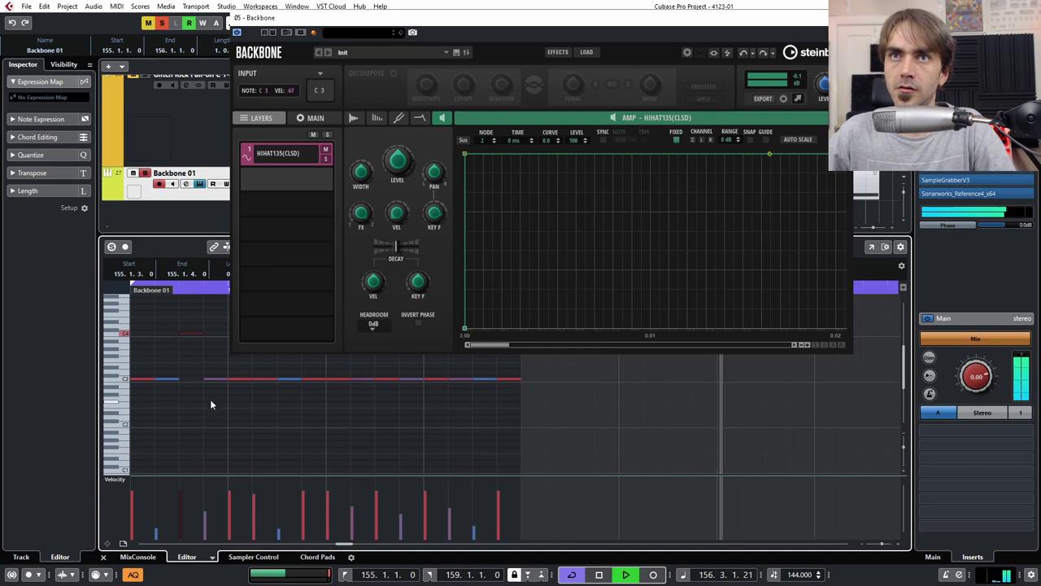
pyautogui.press('Down')
pyautogui.press('Down')
# Lower the pitches of the notes at 155.2.1 and 155.2.2 by several semitones below C3.
pyautogui.moveTo(244, 370); pyautogui.dragTo(301, 428)
pyautogui.click(260, 396)
pyautogui.press('Down')
pyautogui.press('Down')
pyautogui.press('Down')
pyautogui.press('Down')
pyautogui.press('Down')
pyautogui.press('Down')
pyautogui.press('Down')
pyautogui.press('Down')
pyautogui.press('Down')
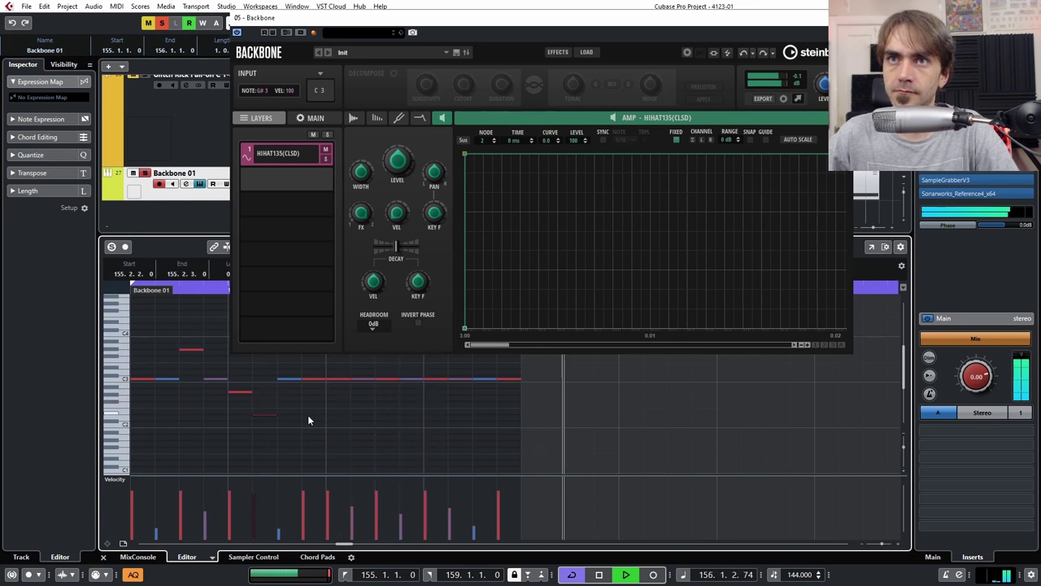
# Raise the note at 155.3.1, lower those at 155.3.3, 155.4.2 and 155.4.4, and stop playback after listening.
pyautogui.click(333, 378)
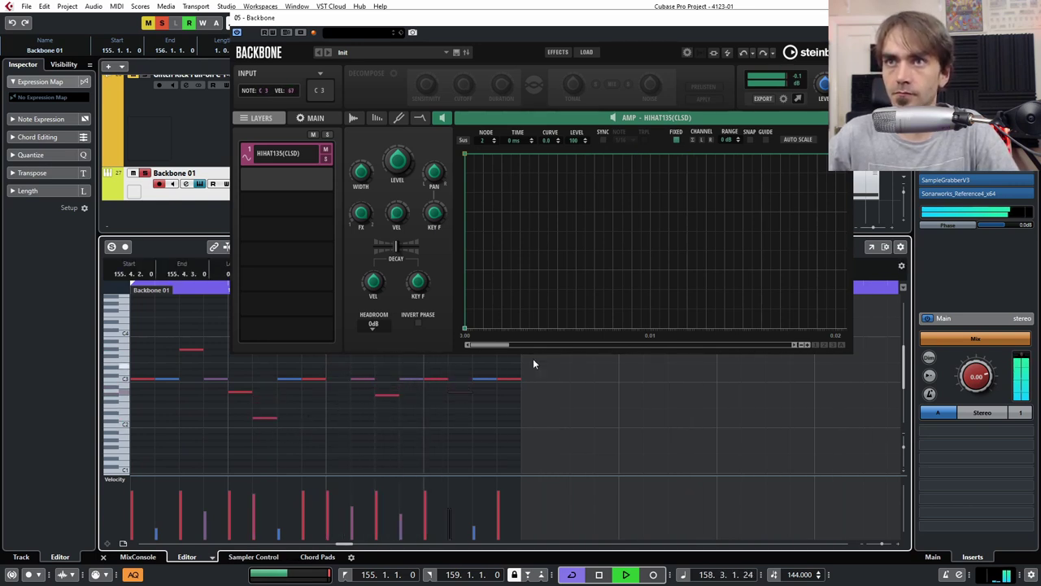
pyautogui.moveTo(511, 388); pyautogui.dragTo(506, 474)
pyautogui.scroll(3, 557, 399)
pyautogui.scroll(-2, 554, 387)
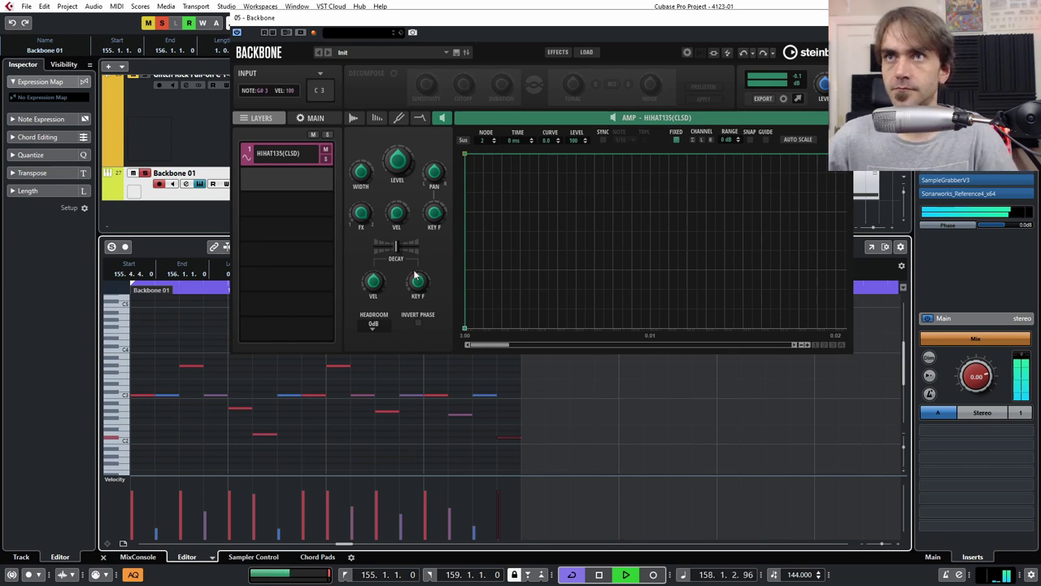
pyautogui.press('space')
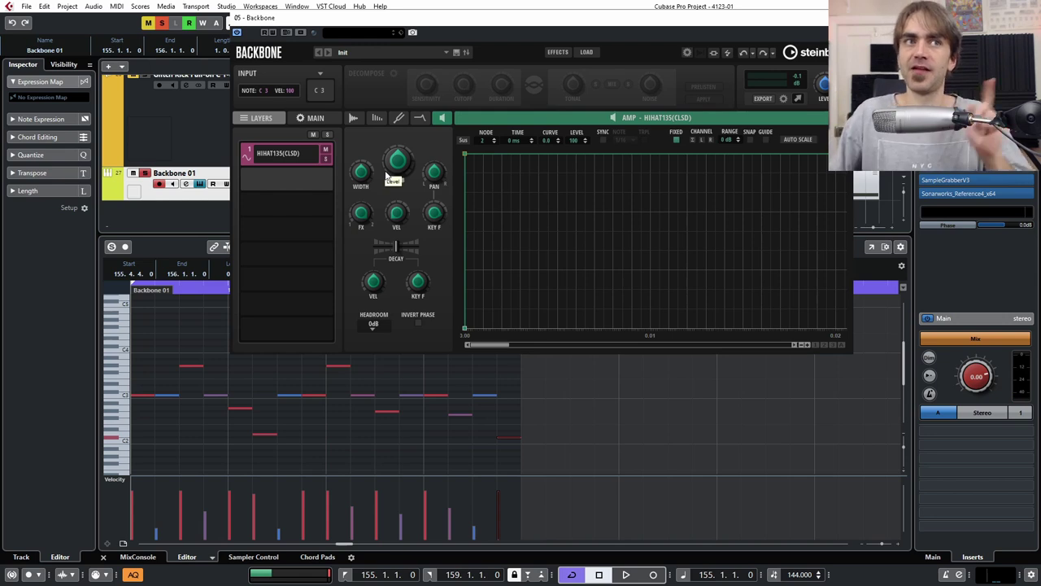
# Show Backbone's effects section with the FX 1 chain and open the hi-hat layer's Amp editor.
pyautogui.click(695, 117)
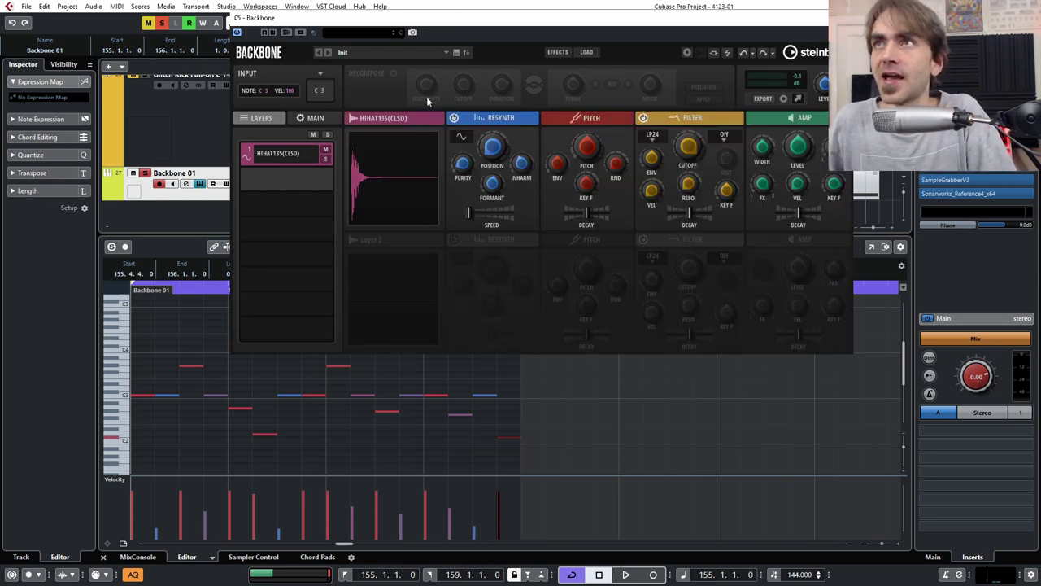
pyautogui.click(557, 53)
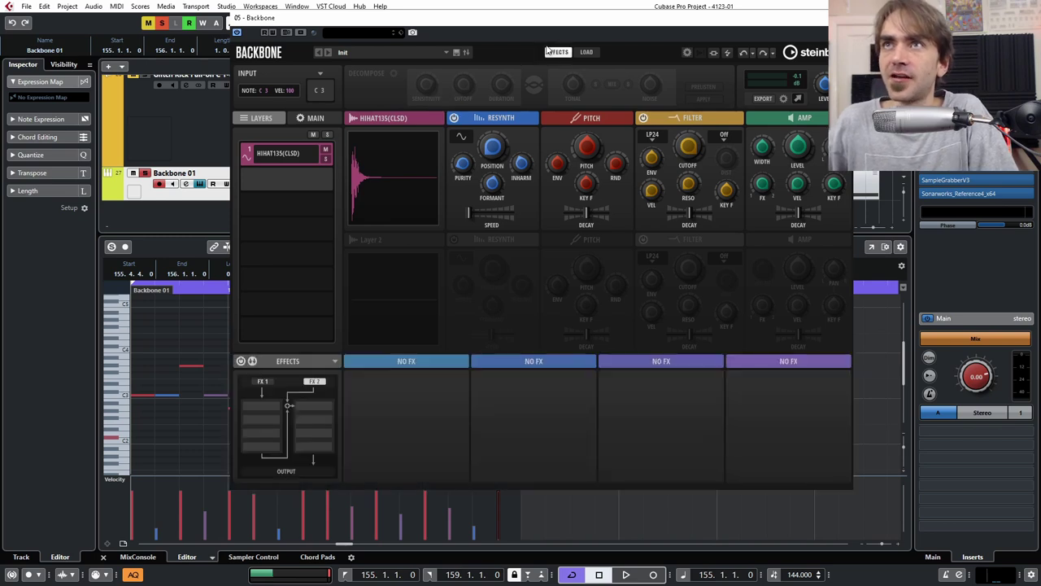
pyautogui.click(261, 382)
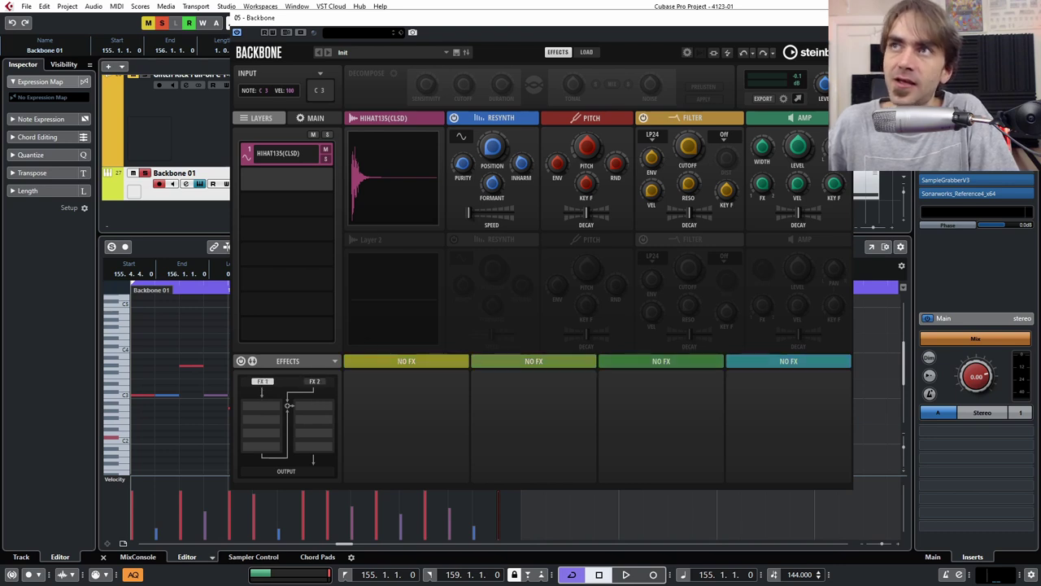
pyautogui.click(806, 118)
pyautogui.moveTo(305, 221)
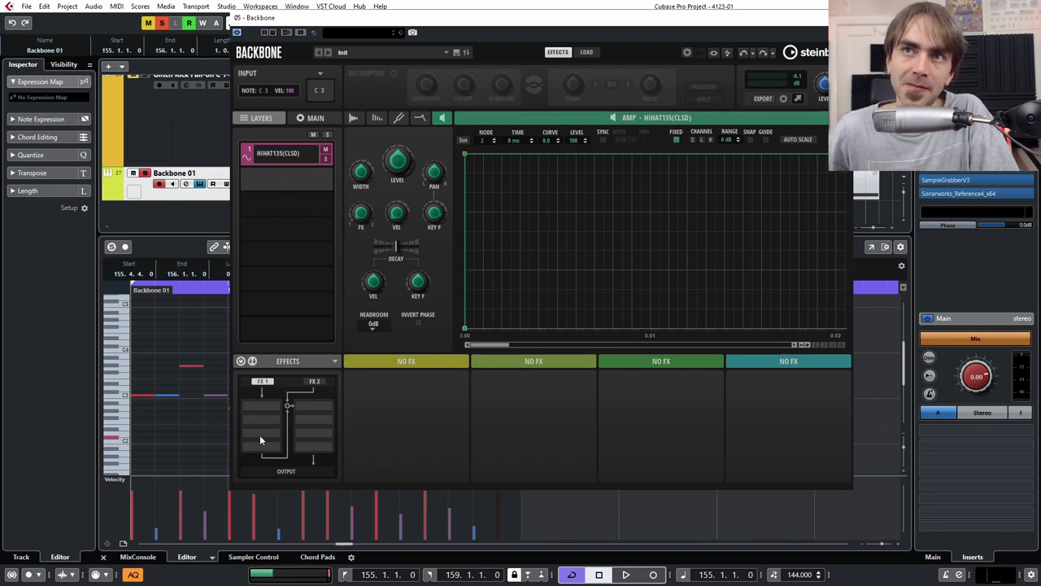
# Try the Serial 2 effects routing and set the routing of FX 1 and FX 2 to Parallel.
pyautogui.click(252, 361)
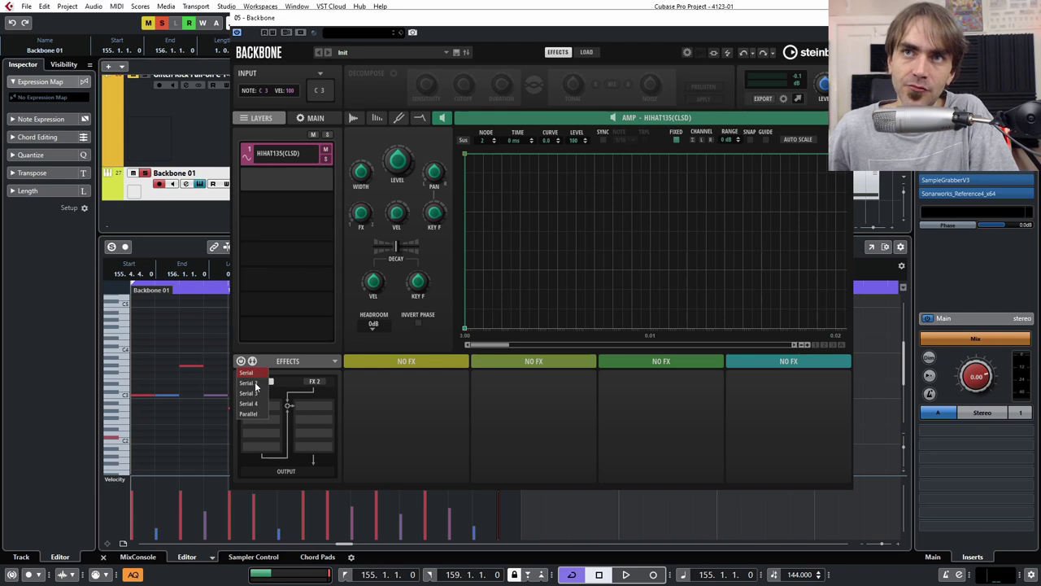
pyautogui.click(255, 383)
pyautogui.click(252, 362)
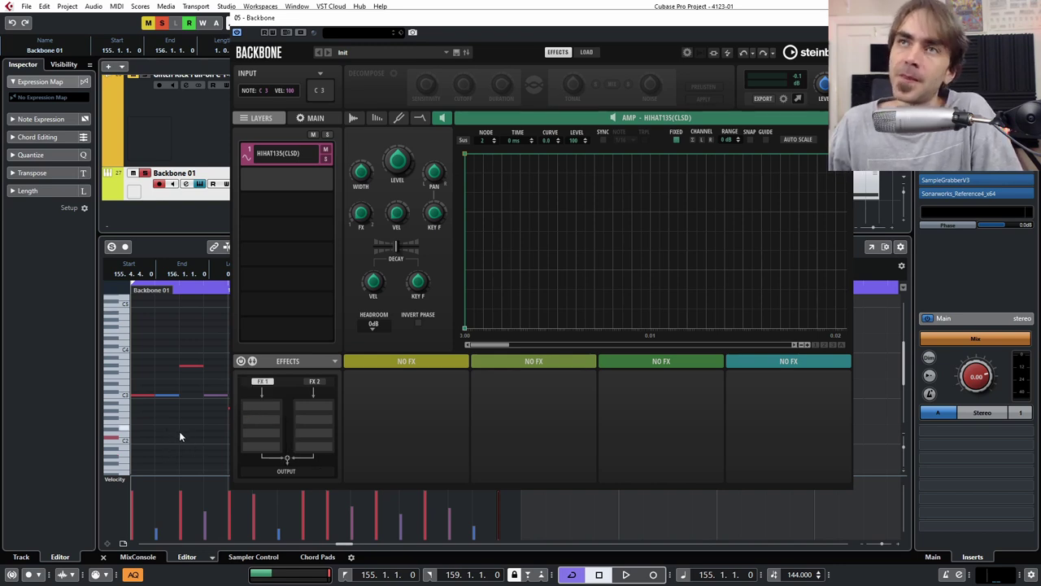
# Insert a Delay in the first FX 1 slot and a Reverb in the second while the loop plays.
pyautogui.click(261, 405)
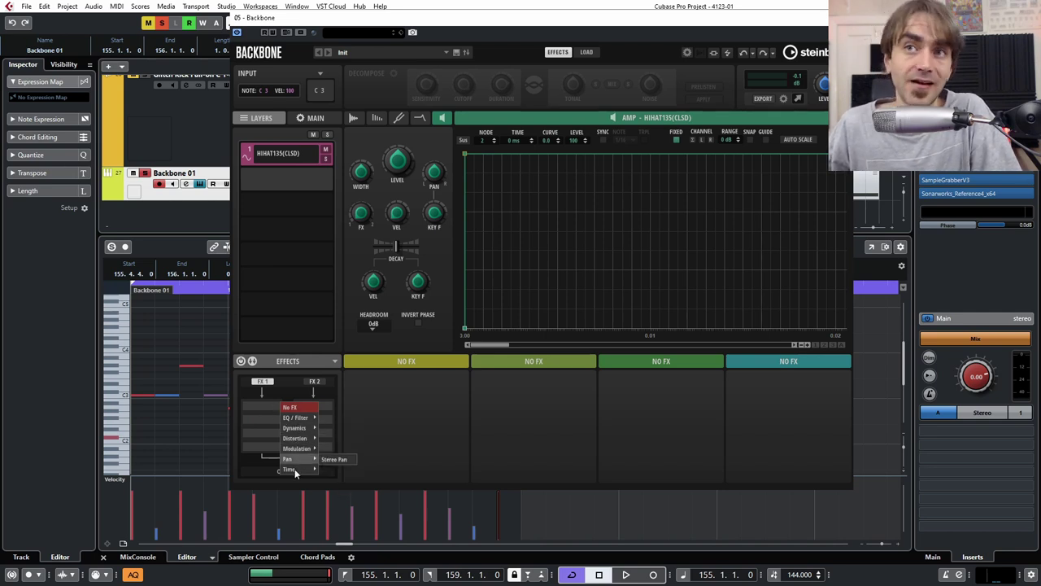
pyautogui.click(297, 472)
pyautogui.click(280, 423)
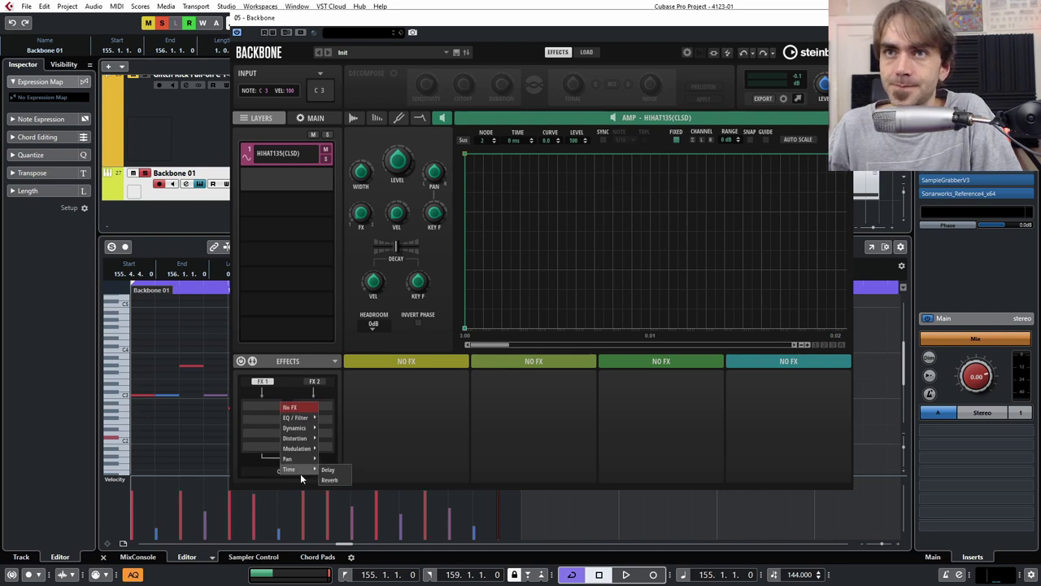
pyautogui.click(328, 469)
pyautogui.press('space')
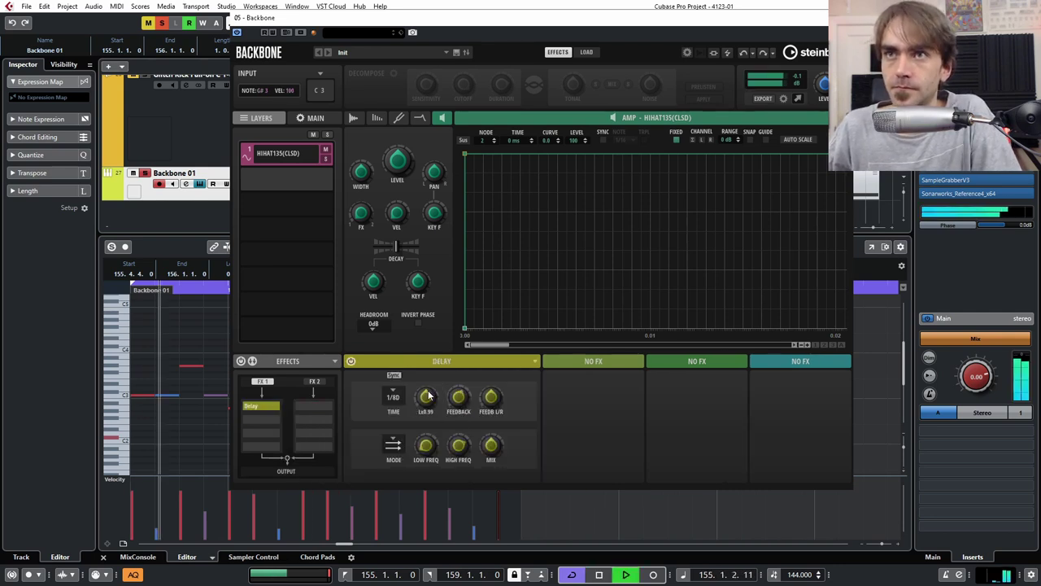
pyautogui.click(265, 419)
pyautogui.moveTo(299, 484)
pyautogui.click(336, 492)
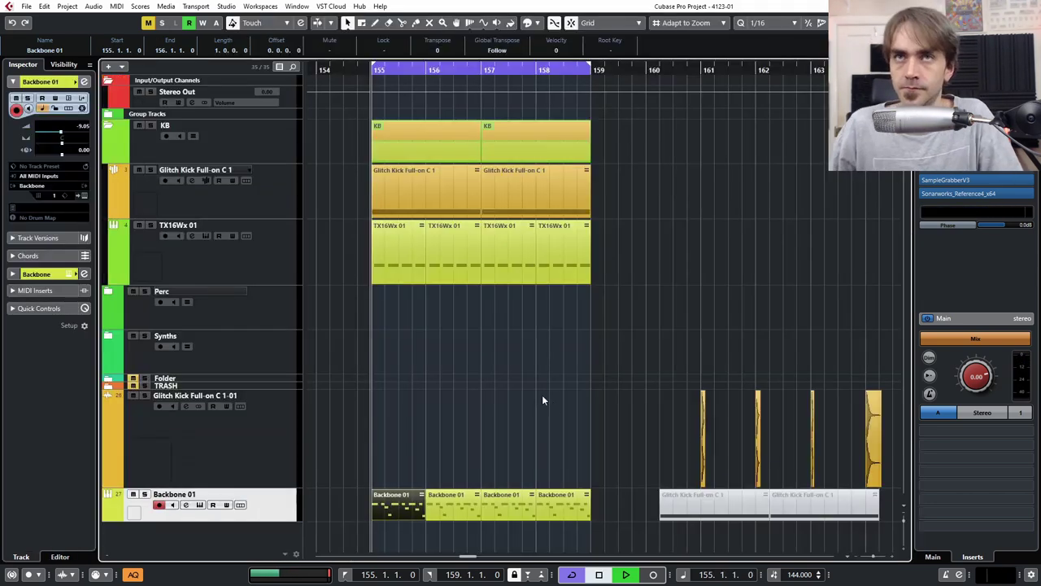
# Play the loop with all tracks unsoloed and expand the Perc folder to show its hi-hat and snare tracks.
pyautogui.press('space')
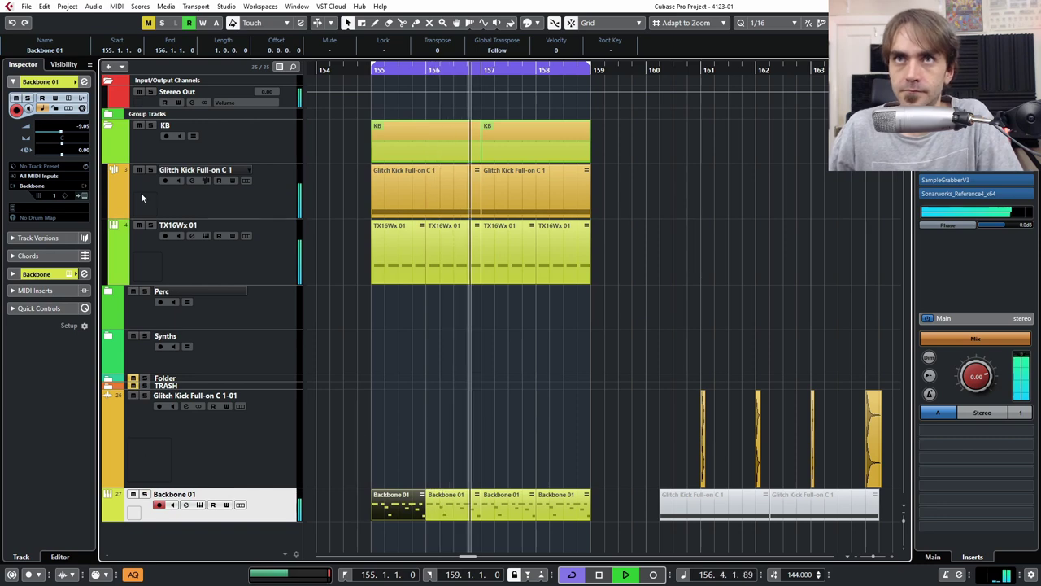
pyautogui.scroll(-5, 492, 361)
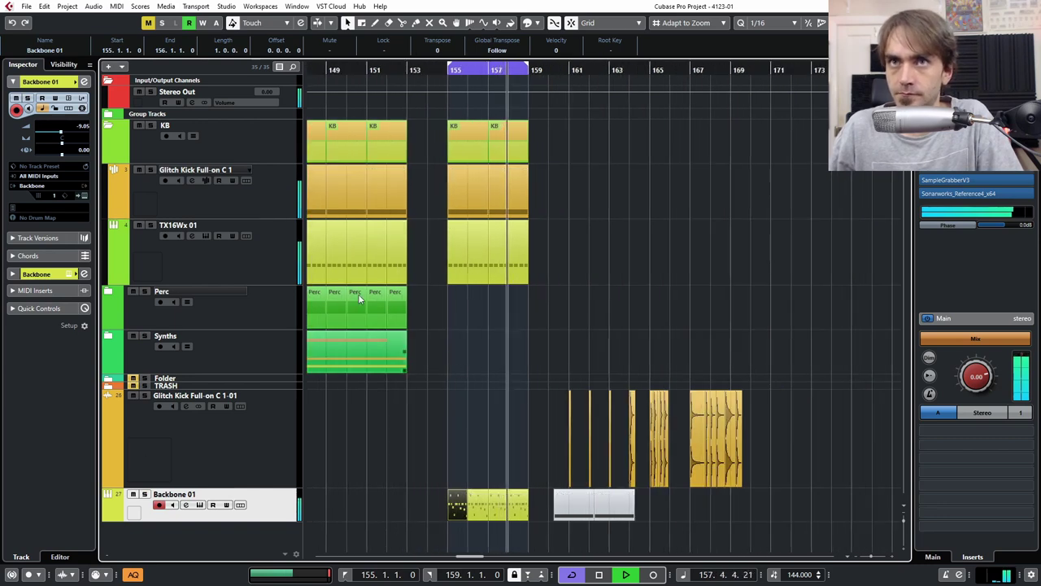
pyautogui.scroll(4, 486, 380)
pyautogui.press('g')
pyautogui.press('g')
pyautogui.press('g')
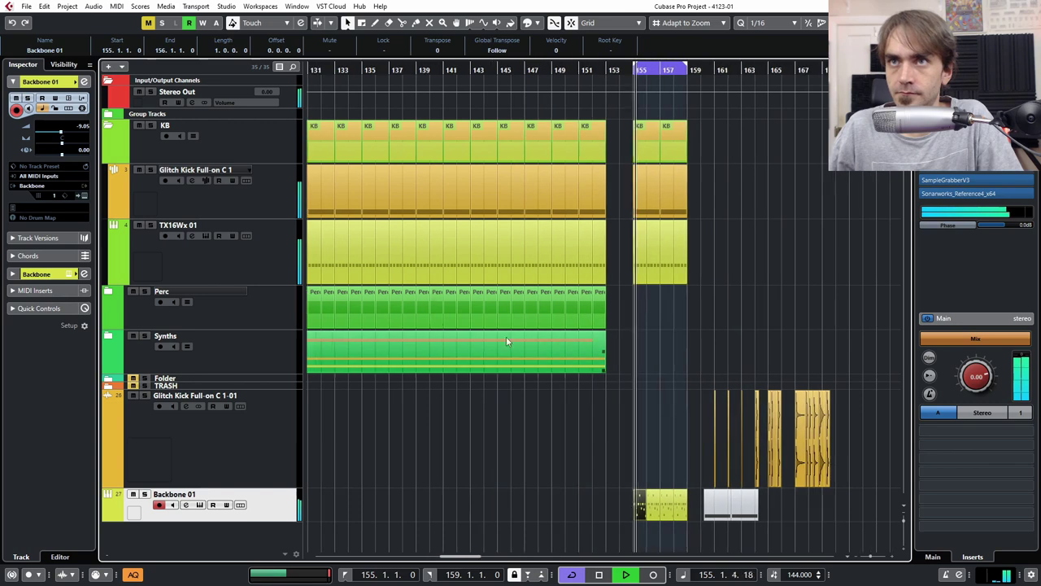
pyautogui.click(108, 291)
pyautogui.scroll(-2, 564, 350)
pyautogui.press('g')
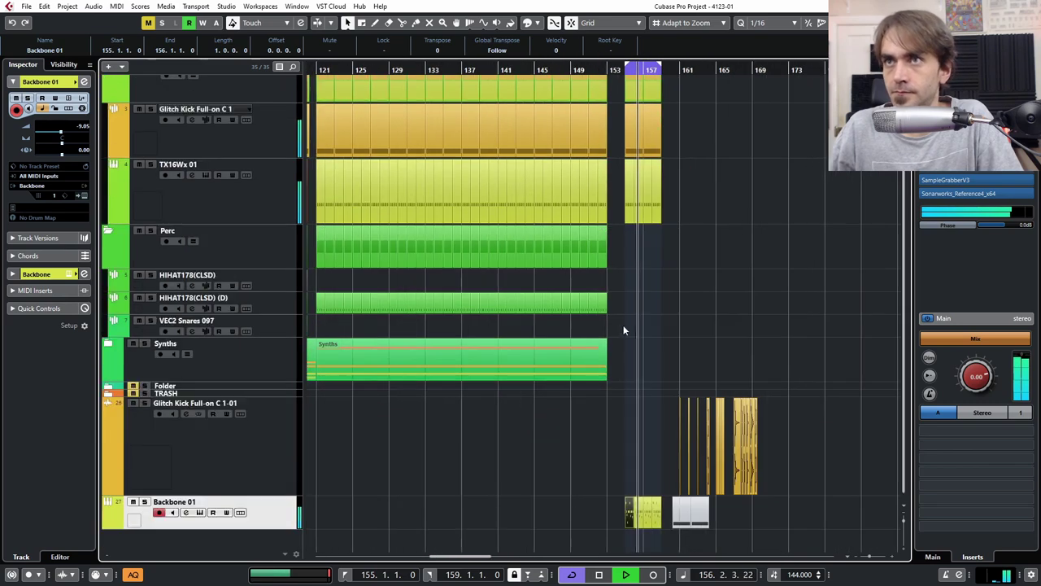
# Copy the HIHAT178(CLSD) (D) parts into the loop range starting at bar 155.
pyautogui.moveTo(320, 319); pyautogui.dragTo(629, 295)
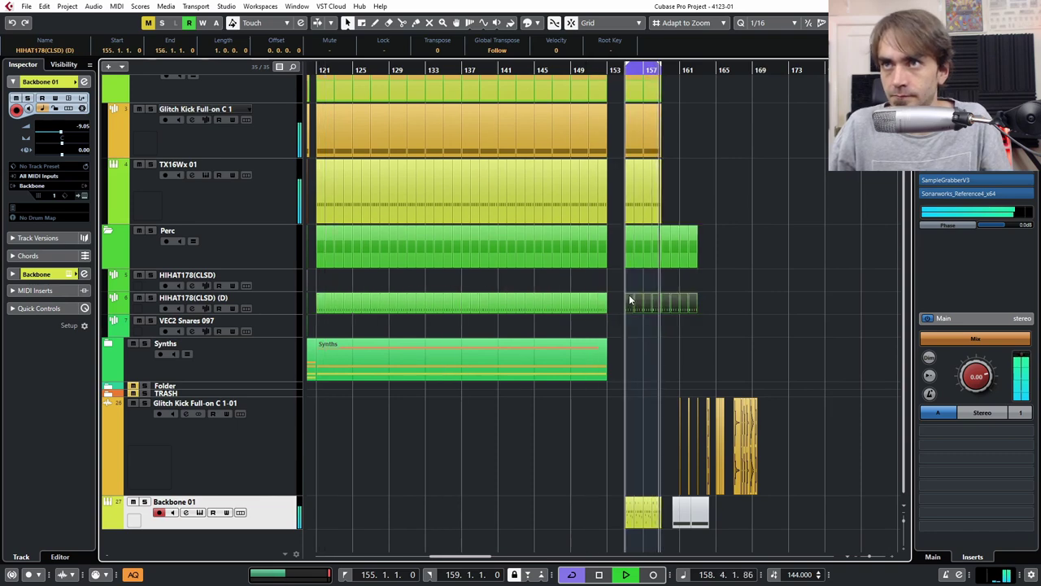
pyautogui.press('h')
pyautogui.press('h')
pyautogui.press('h')
pyautogui.press('h')
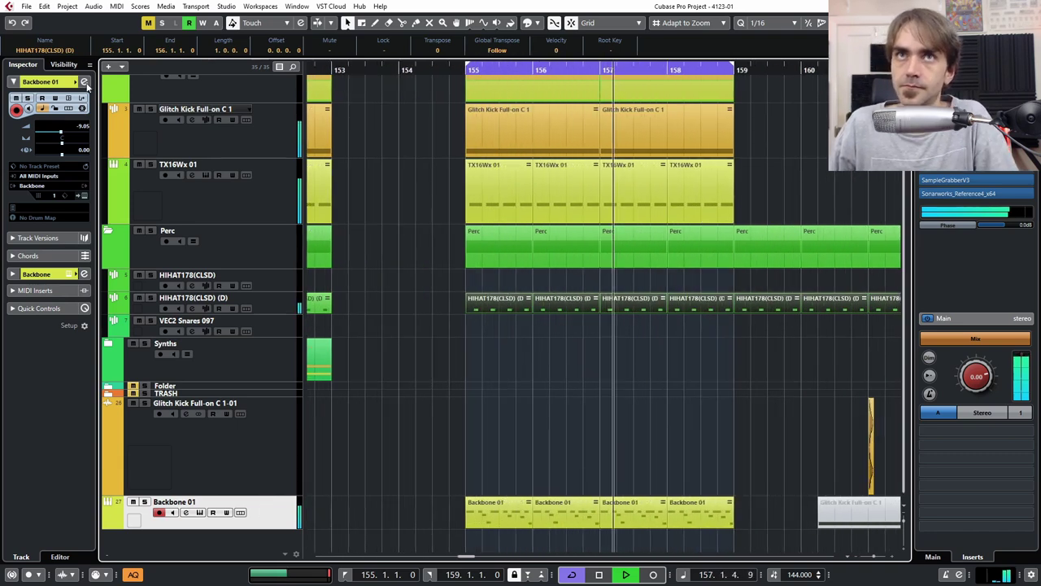
# Enable a 24 dB low cut on the Backbone 01 channel equalizer and raise its cutoff toward 1 kHz.
pyautogui.click(84, 81)
pyautogui.moveTo(170, 209); pyautogui.dragTo(574, 111)
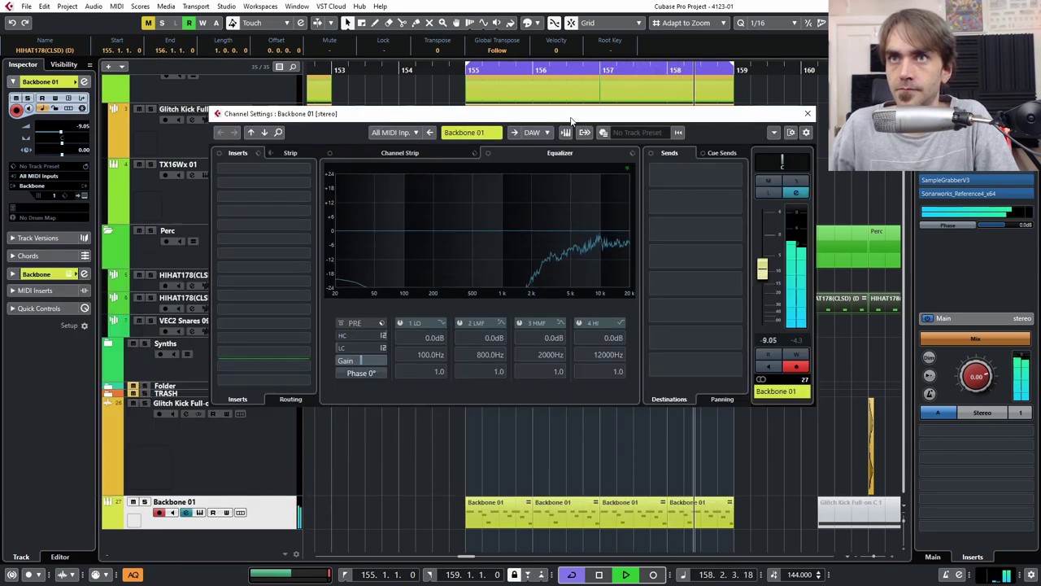
pyautogui.click(342, 348)
pyautogui.click(382, 348)
pyautogui.click(413, 379)
pyautogui.moveTo(348, 349); pyautogui.dragTo(415, 204)
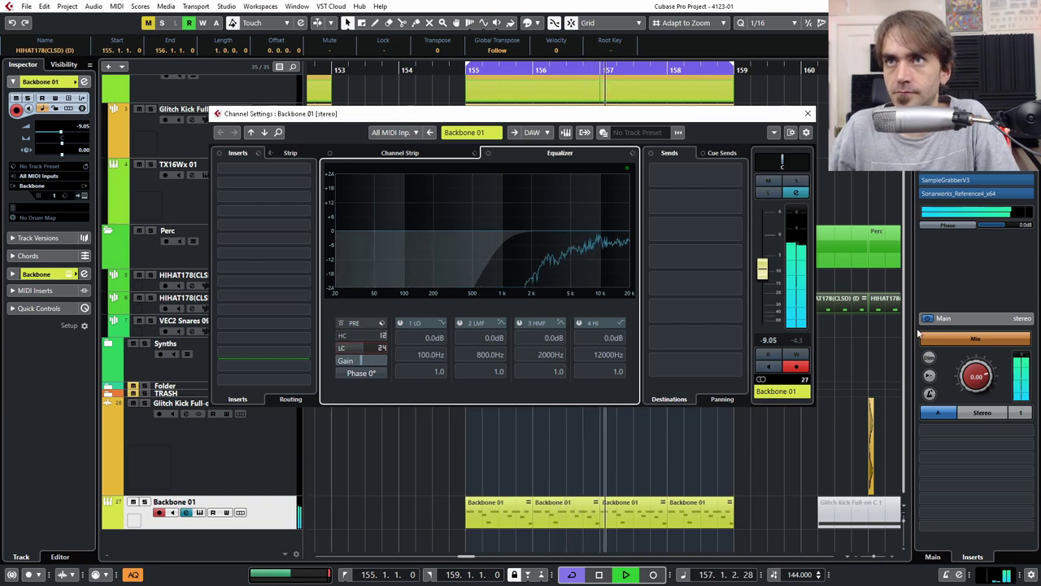
pyautogui.click(807, 113)
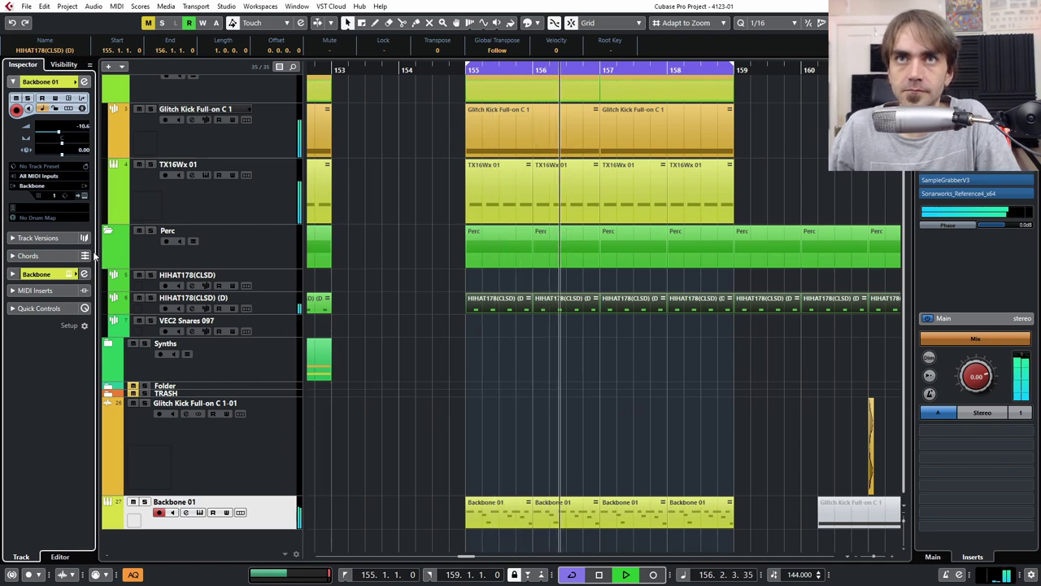
# Shape the hi-hat's resynth filter with a low end at -120 dB and a -52.1 dB notch near 3387 Hz, comparing it bypassed.
pyautogui.click(226, 288)
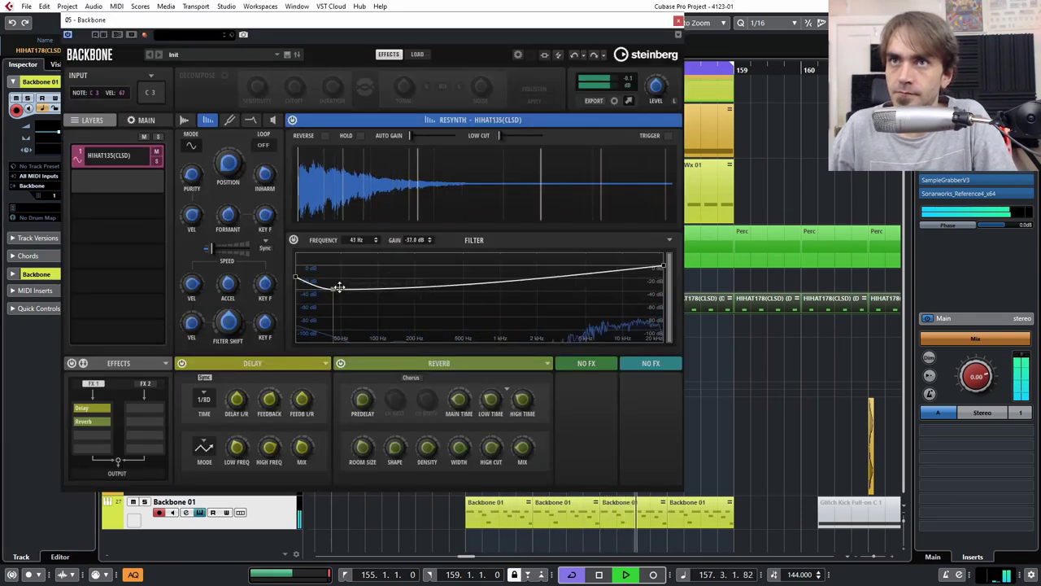
pyautogui.moveTo(297, 278); pyautogui.dragTo(289, 346)
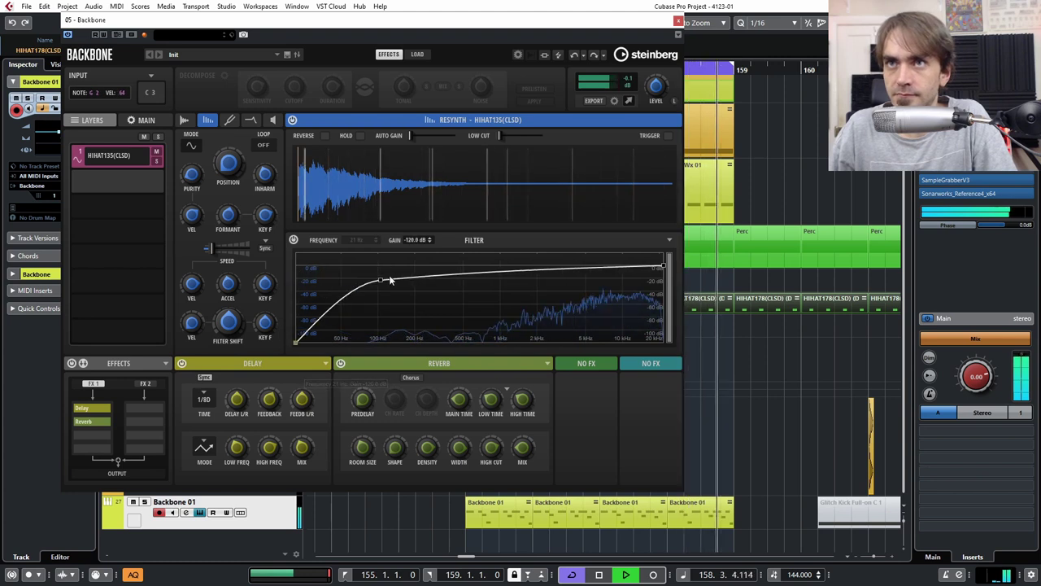
pyautogui.moveTo(386, 283); pyautogui.dragTo(391, 272)
pyautogui.click(561, 267)
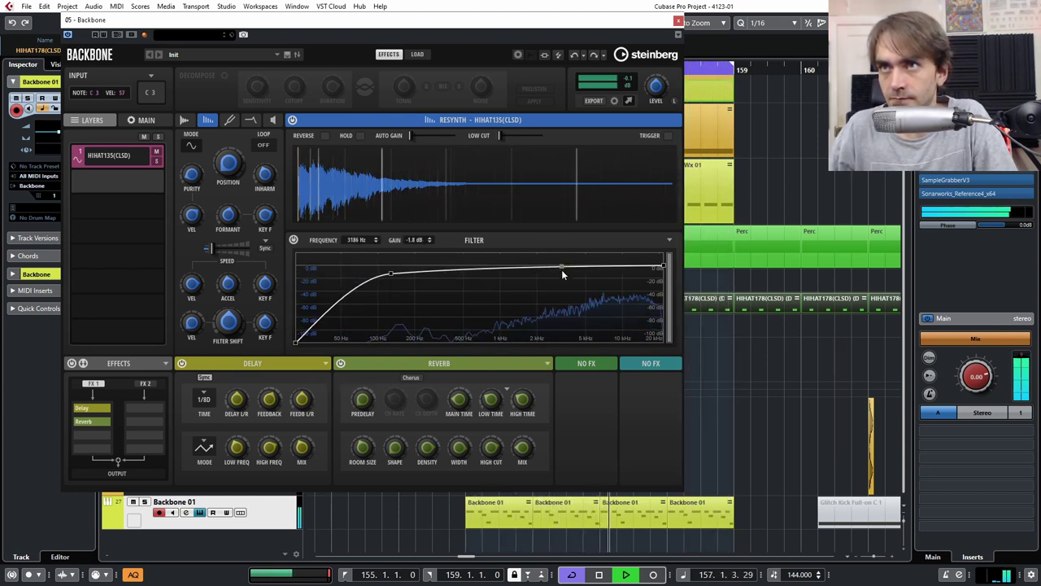
pyautogui.moveTo(583, 269); pyautogui.dragTo(568, 298)
pyautogui.click(597, 267)
pyautogui.click(559, 269)
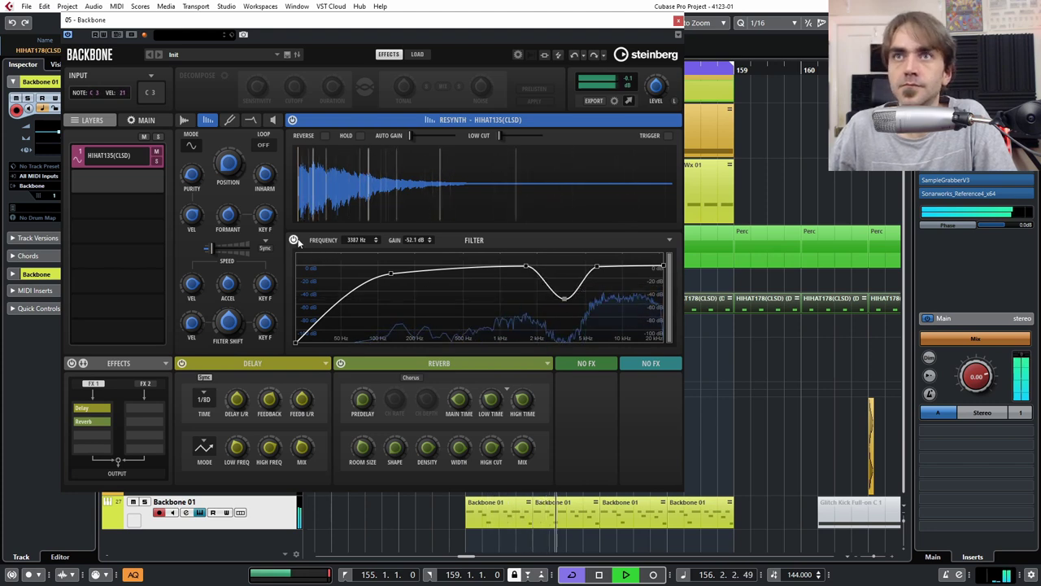
pyautogui.click(293, 239)
pyautogui.click(294, 239)
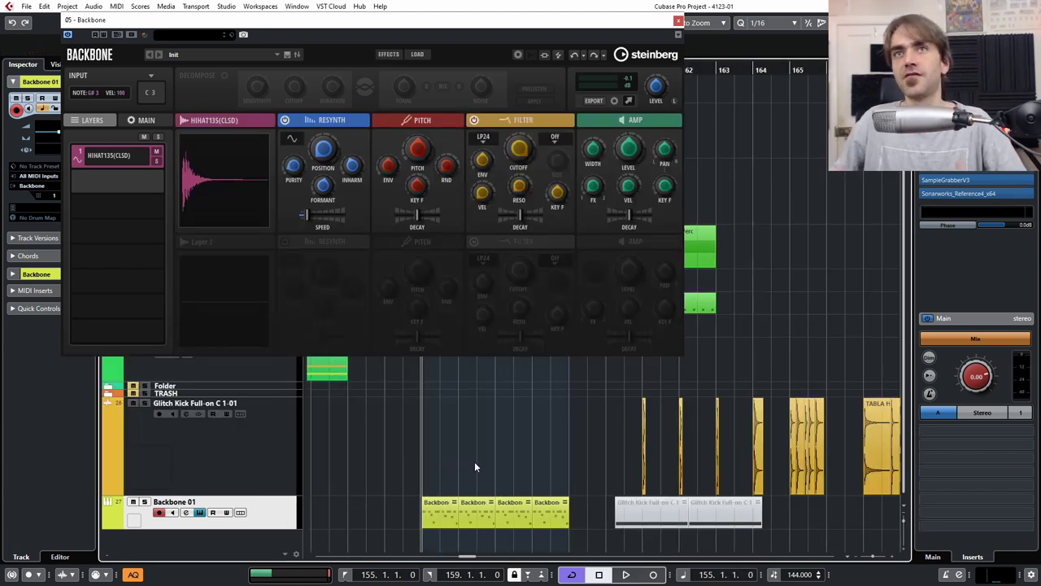
# Render the four Backbone 01 loop parts in place to an audio track.
pyautogui.moveTo(539, 472); pyautogui.dragTo(443, 519)
pyautogui.rightClick(442, 519)
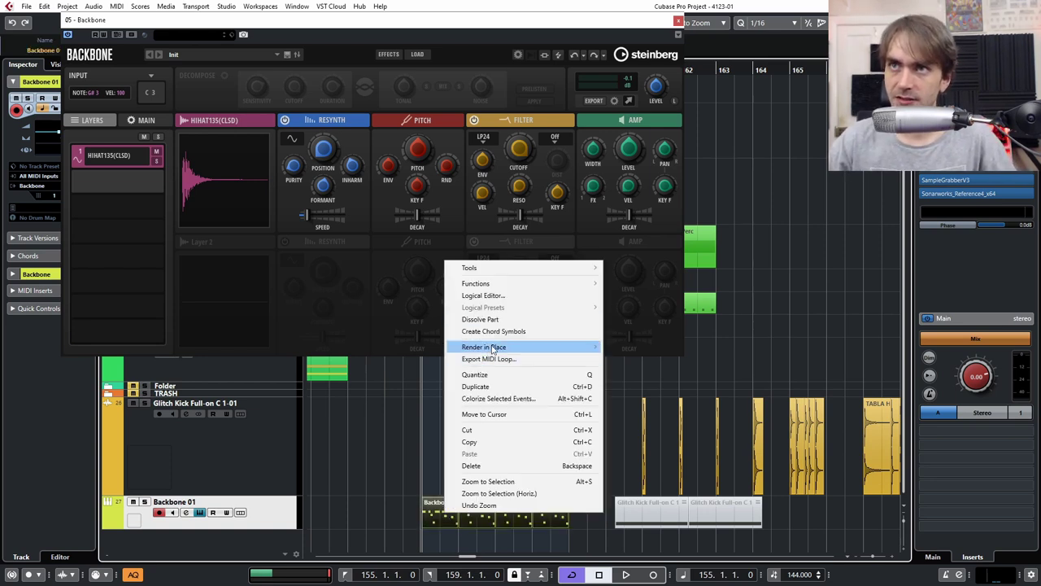
pyautogui.click(708, 347)
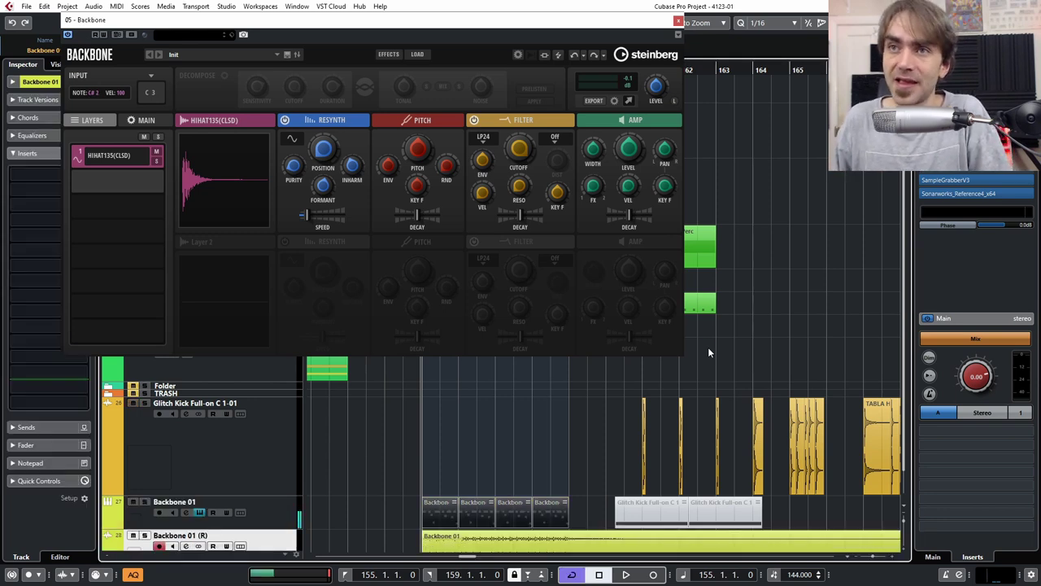
pyautogui.scroll(-1, 618, 439)
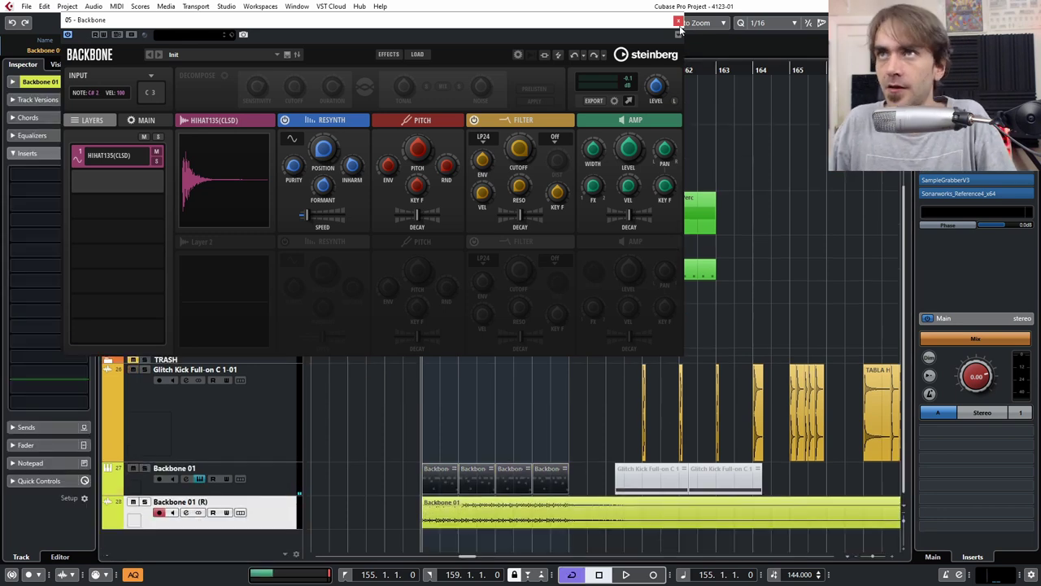
# Trim the rendered Backbone audio to the end of the loop at bar 159 and place its track in the Perc folder.
pyautogui.click(613, 321)
pyautogui.click(653, 511)
pyautogui.press('3')
pyautogui.click(586, 524)
pyautogui.press('1')
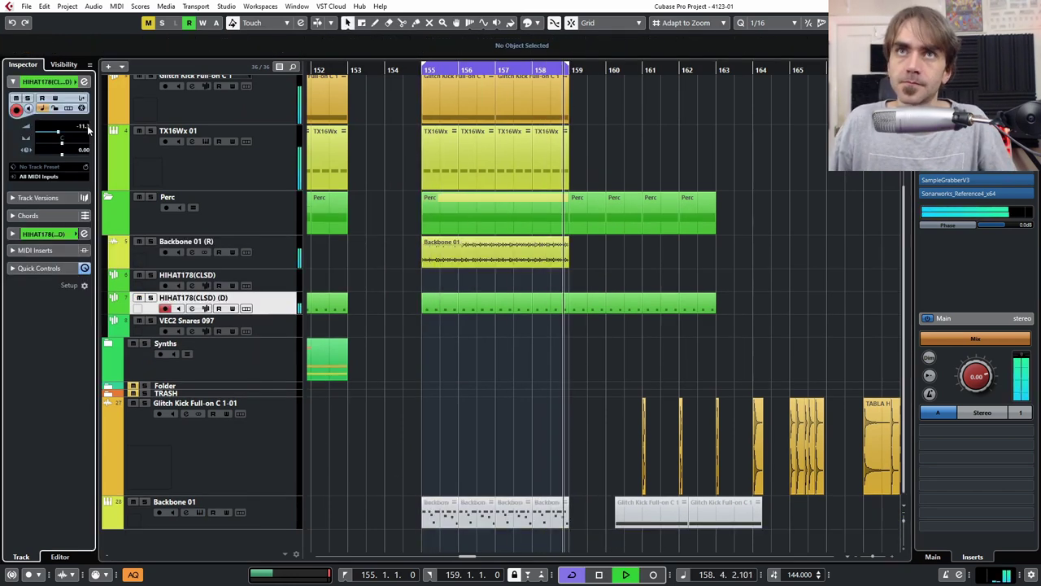
# Save the Backbone sound as the preset Psy Hats 1 and unmute the Backbone 01 loop parts.
pyautogui.press('g')
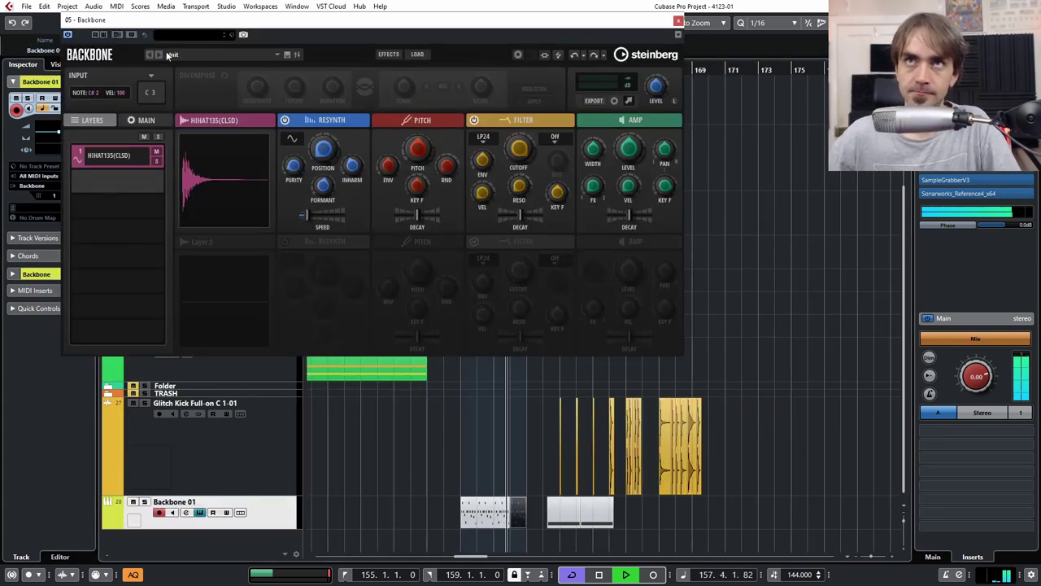
pyautogui.click(288, 55)
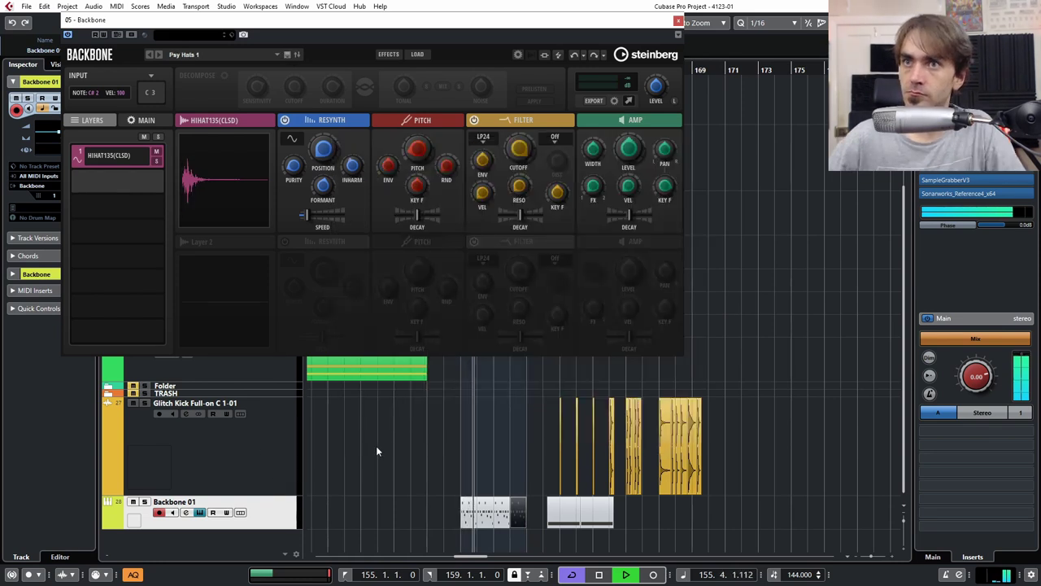
pyautogui.click(388, 466)
pyautogui.moveTo(416, 476); pyautogui.dragTo(514, 519)
pyautogui.hotkey('shift', 'u')
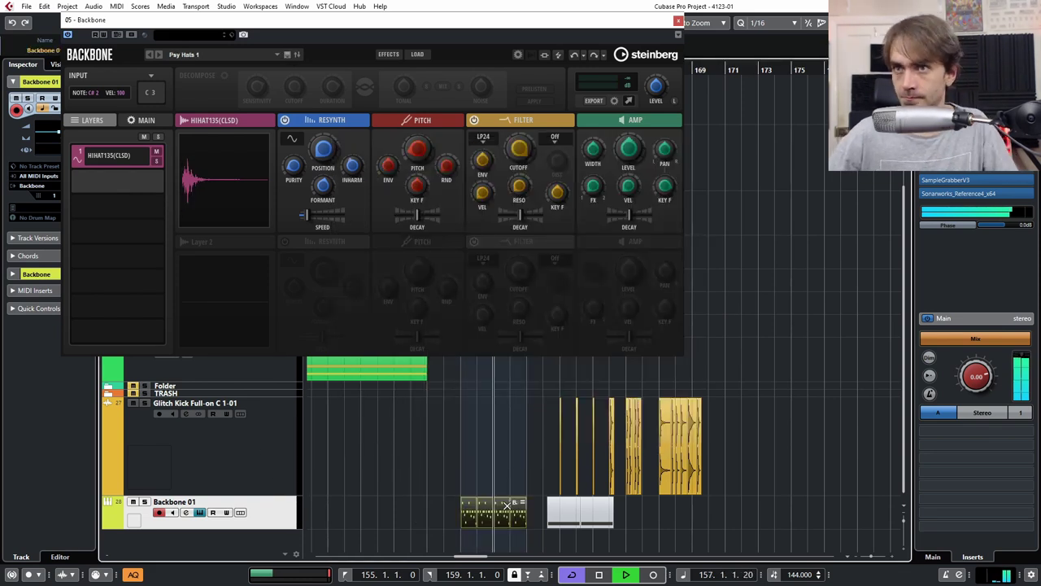
# Try a different pitch on the hi-hat layer while the loop plays, close the instrument and stop playback.
pyautogui.moveTo(423, 147); pyautogui.dragTo(415, 306)
pyautogui.scroll(3, 412, 171)
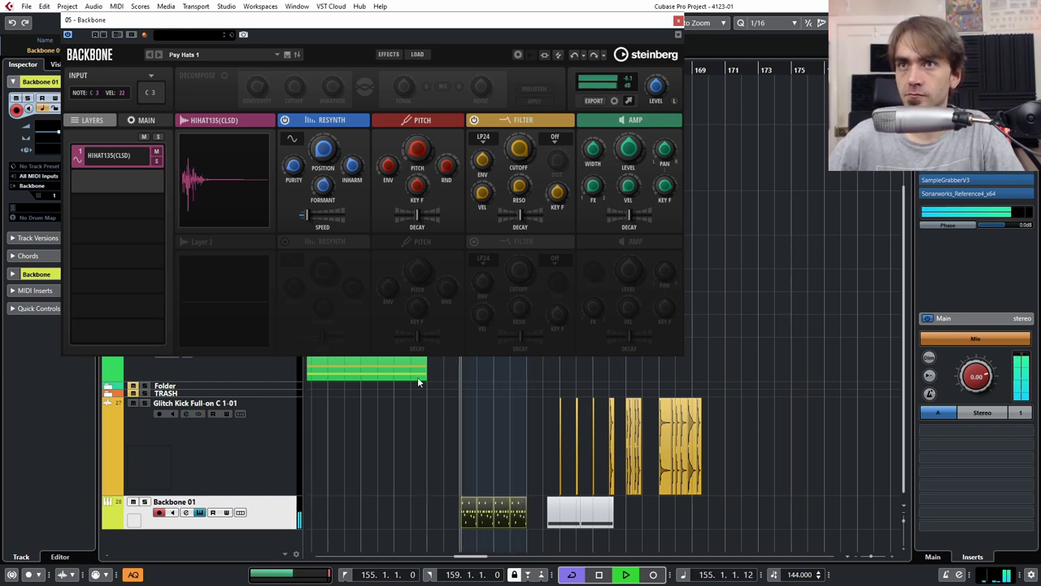
pyautogui.click(678, 21)
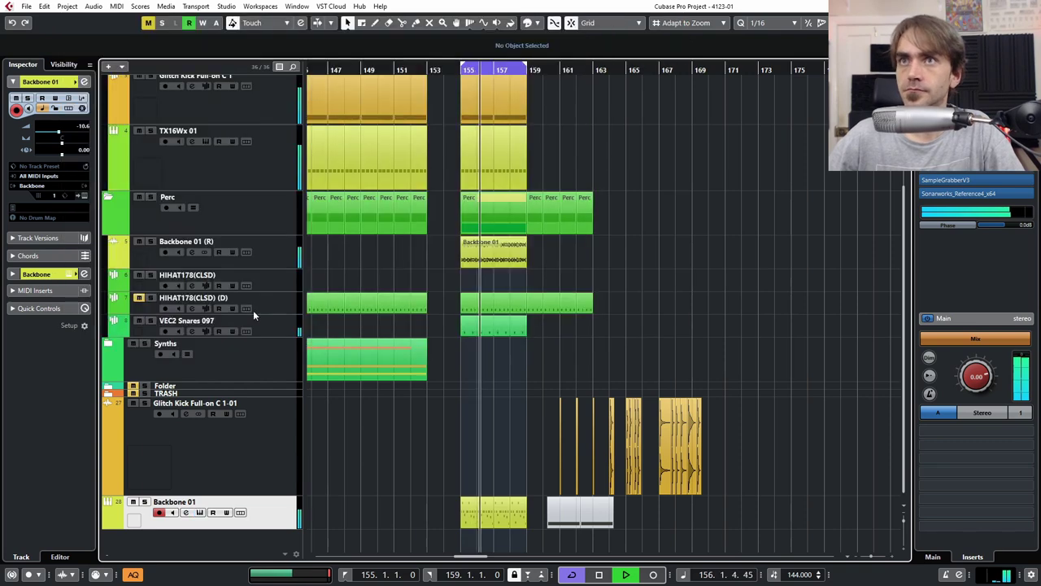
pyautogui.press('space')
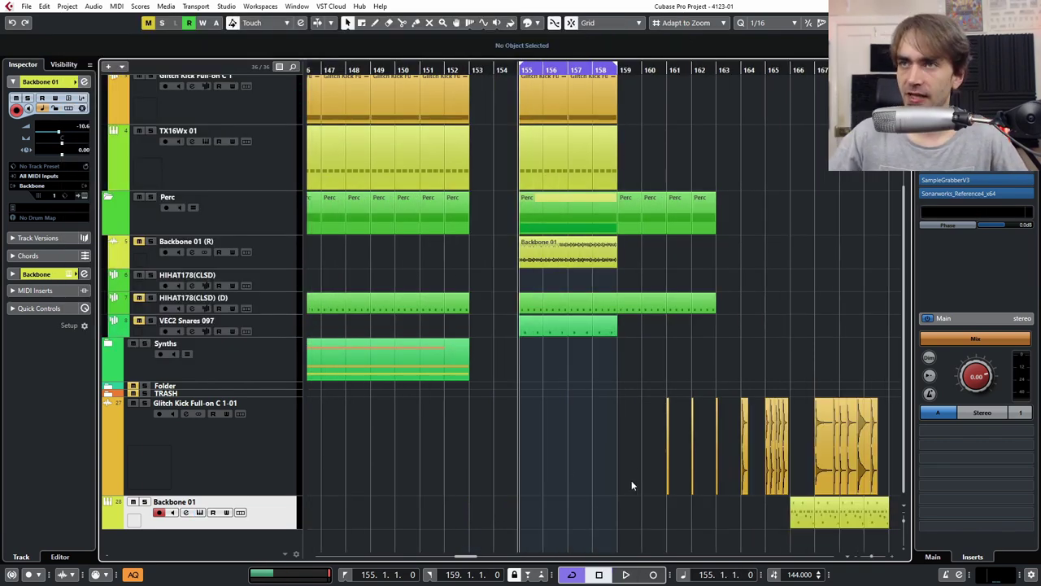
# Load the BONGO-CONGA107 event from the audio track into the first layer of an initialized Backbone.
pyautogui.scroll(10, 635, 477)
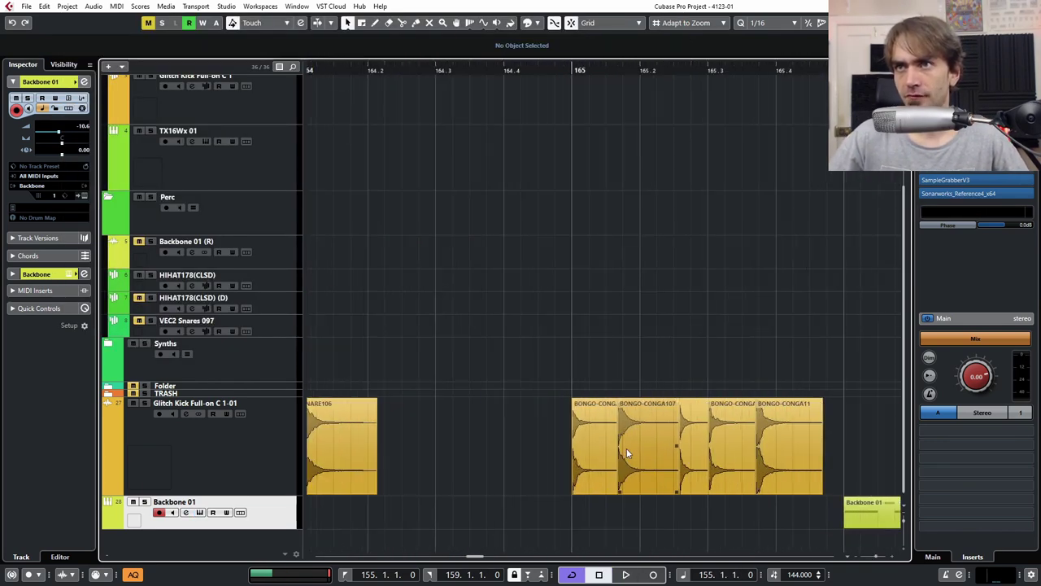
pyautogui.click(85, 197)
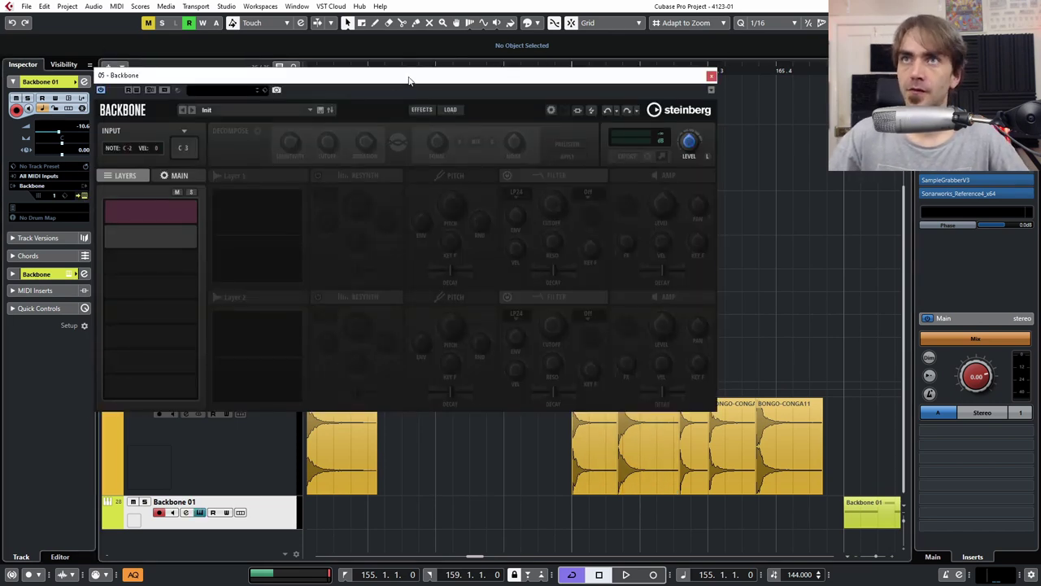
pyautogui.moveTo(409, 81); pyautogui.dragTo(421, 61)
pyautogui.click(630, 460)
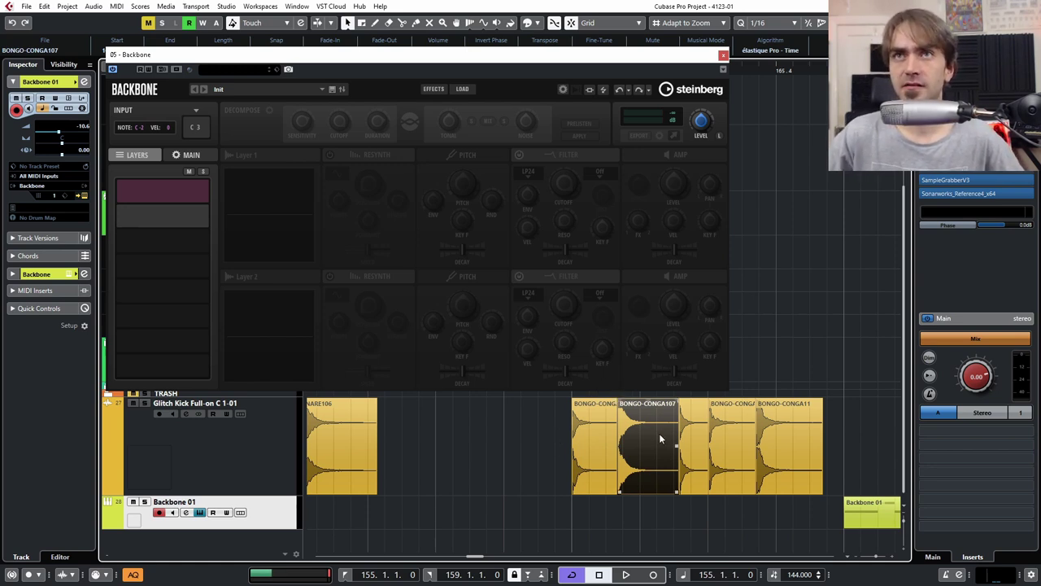
pyautogui.moveTo(659, 437); pyautogui.dragTo(295, 209)
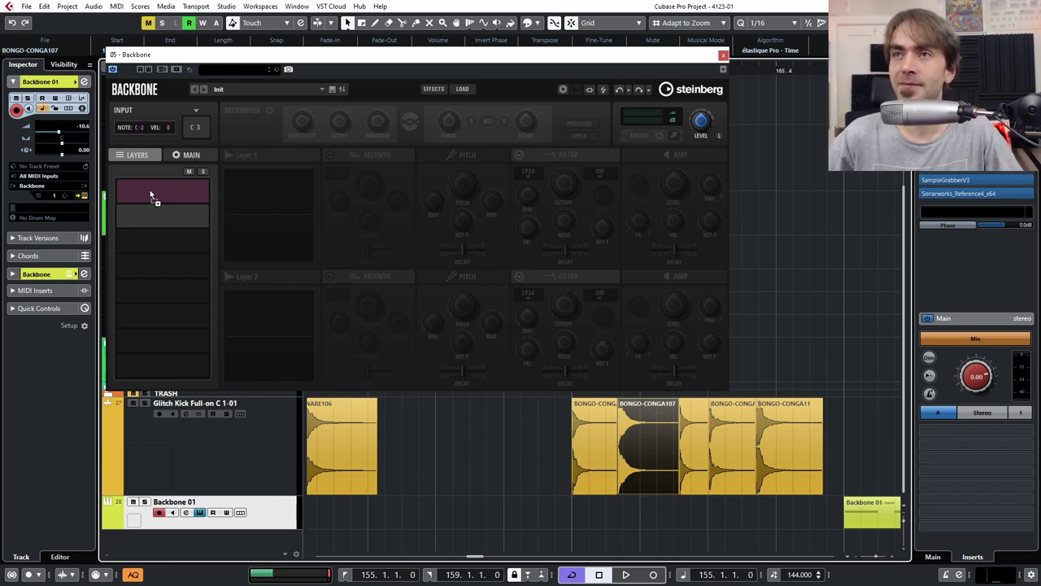
pyautogui.moveTo(150, 195); pyautogui.dragTo(151, 193)
pyautogui.click(448, 509)
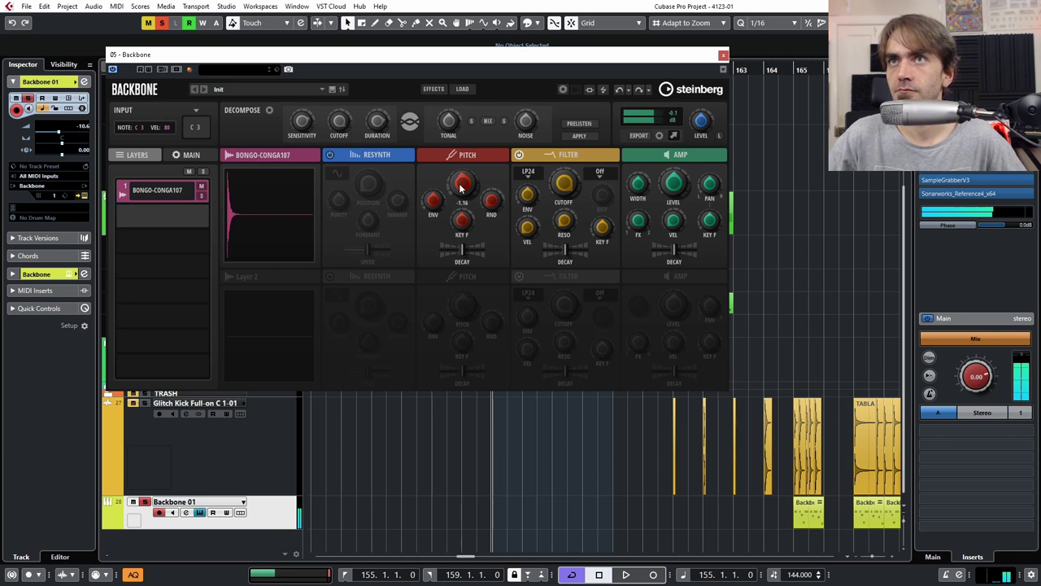
# Set the conga layer's random pitch amount to 100 and try out its pitch envelope amount.
pyautogui.click(465, 155)
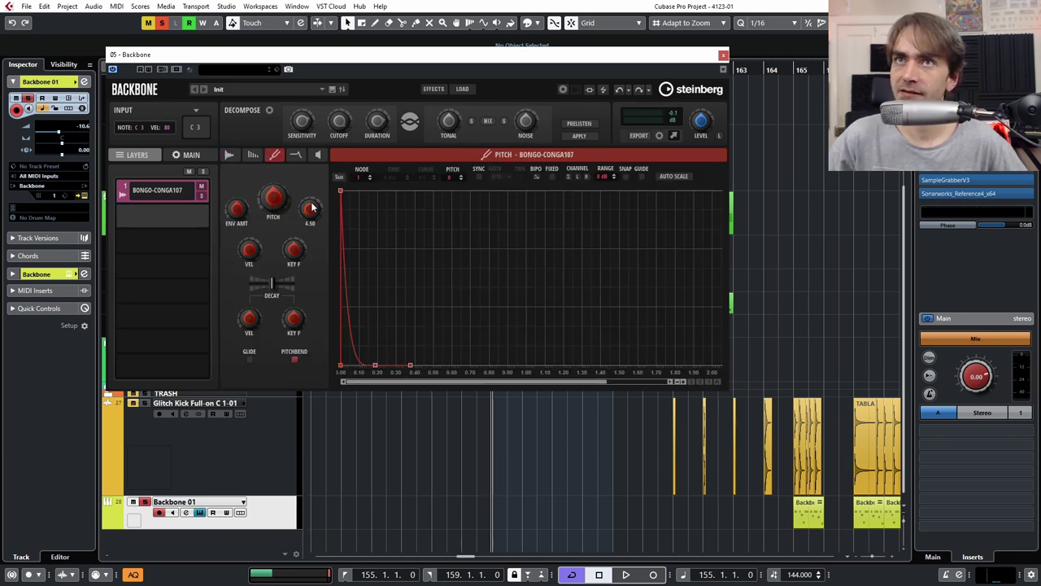
pyautogui.moveTo(311, 210); pyautogui.dragTo(315, 183)
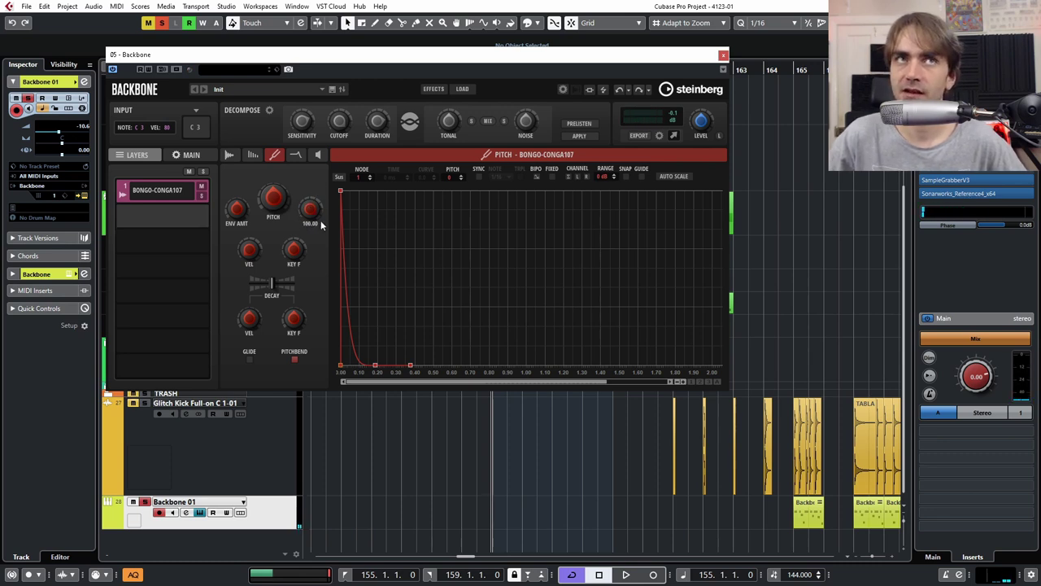
pyautogui.moveTo(241, 210); pyautogui.dragTo(242, 206)
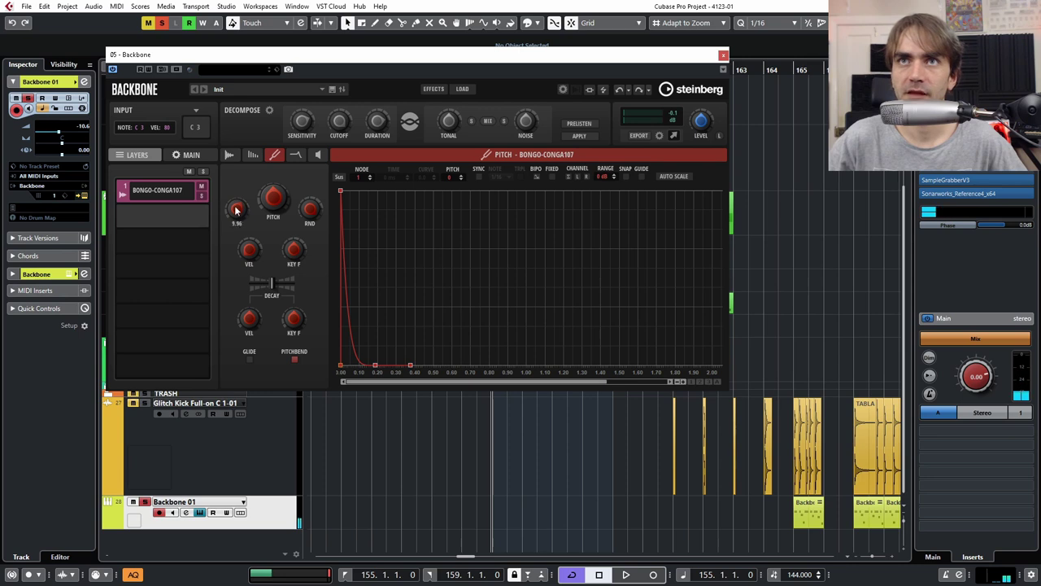
# Turn on resynthesis for the BONGO-CONGA107 layer.
pyautogui.click(252, 156)
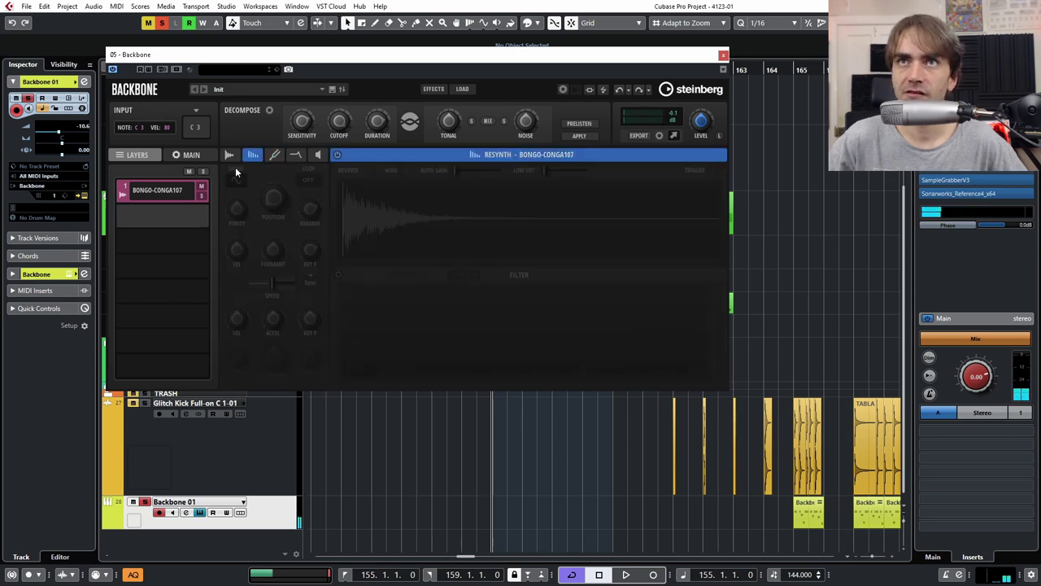
pyautogui.click(422, 159)
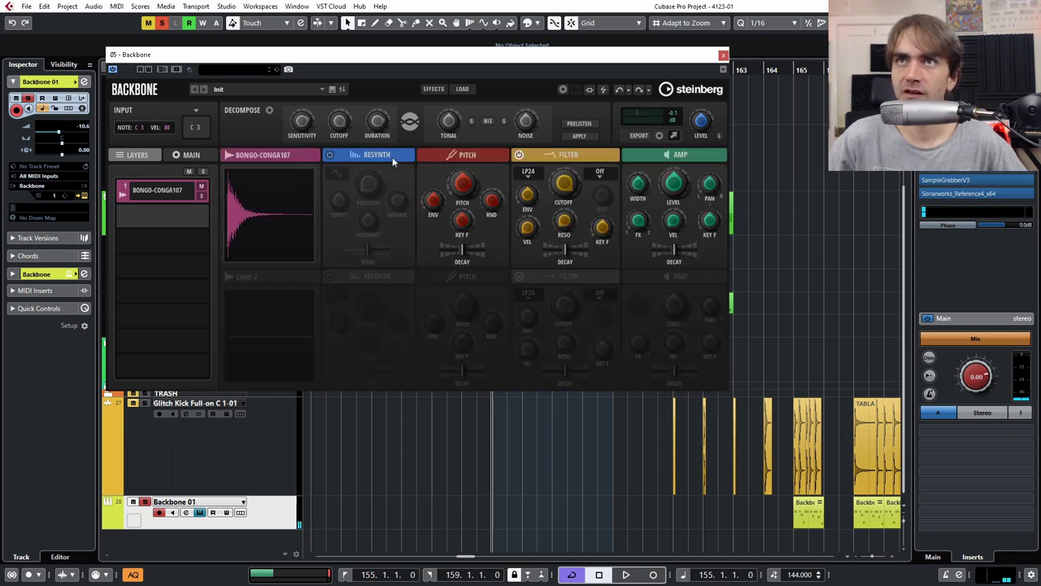
pyautogui.click(329, 156)
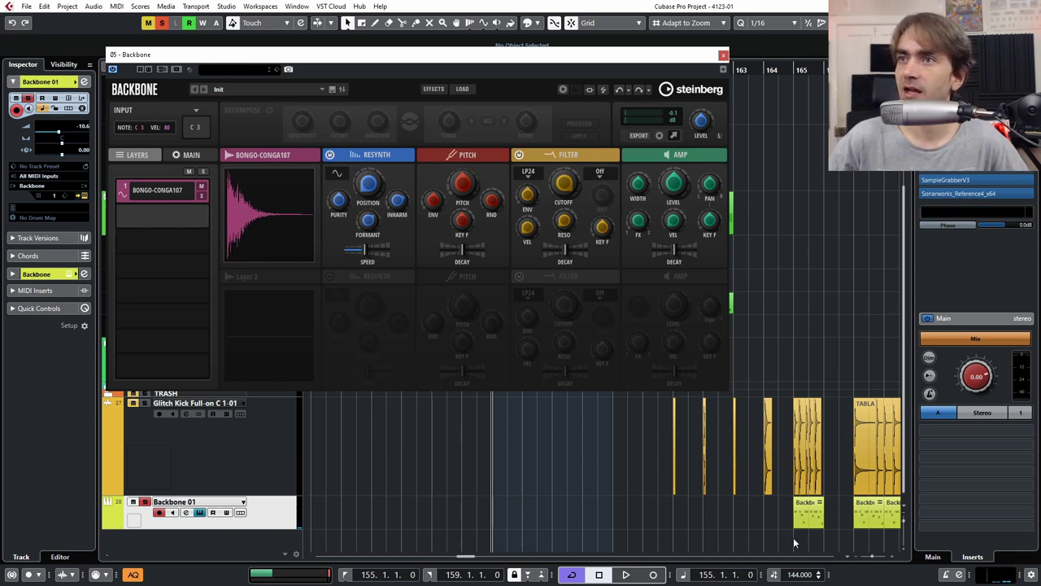
# Copy a Backbone MIDI part from bar 165 to the loop start, duplicate it three times and play the loop.
pyautogui.moveTo(803, 513); pyautogui.dragTo(506, 517)
pyautogui.hotkey('ctrl', 'd')
pyautogui.hotkey('ctrl', 'd')
pyautogui.hotkey('ctrl', 'd')
pyautogui.press('space')
# Shorten the conga layer's pitch envelope to about 74 ms and add a Delay in the first FX 1 slot.
pyautogui.click(377, 154)
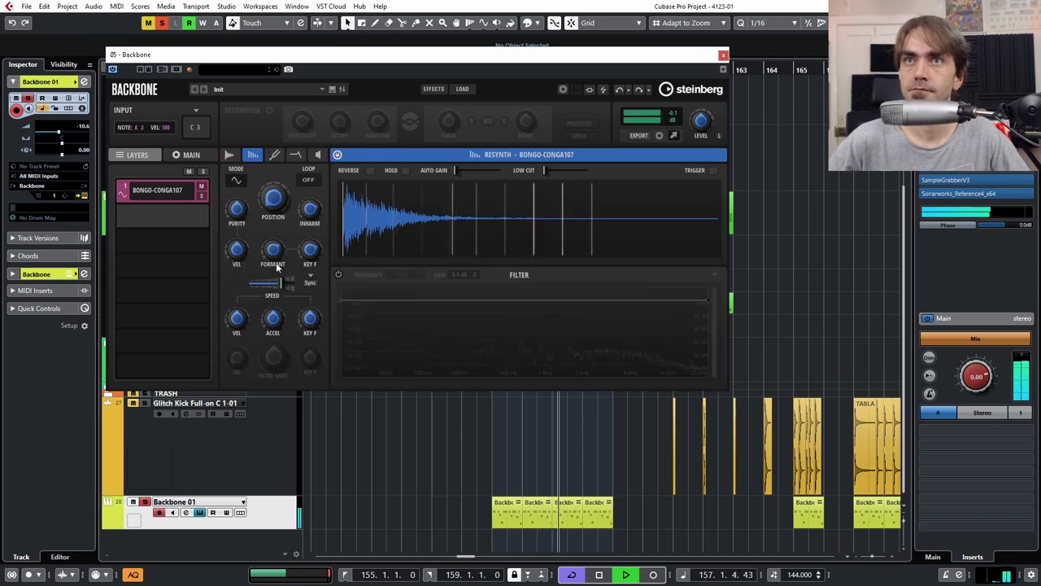
pyautogui.click(275, 154)
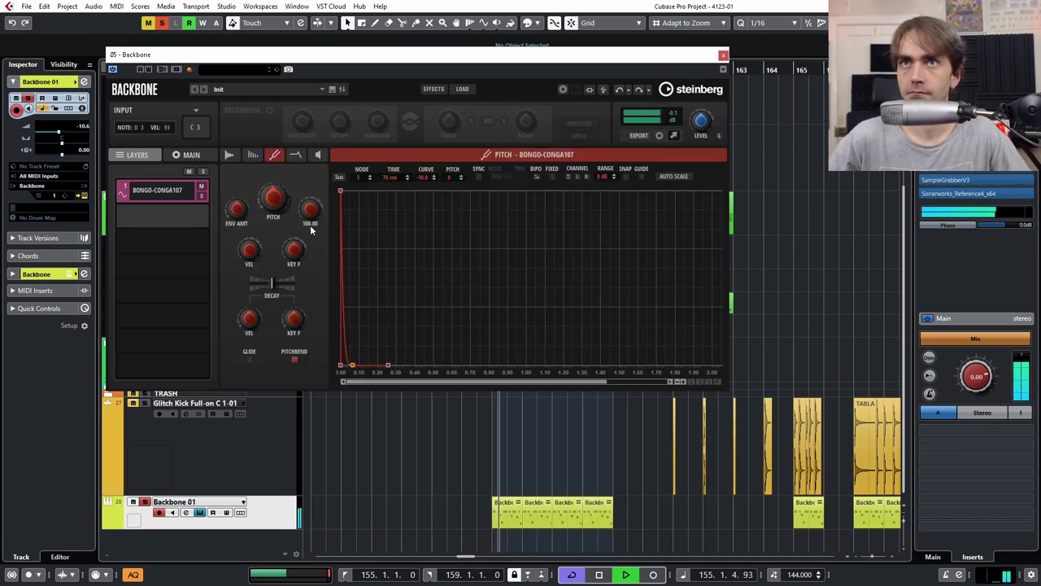
pyautogui.moveTo(272, 285); pyautogui.dragTo(272, 284)
pyautogui.click(317, 155)
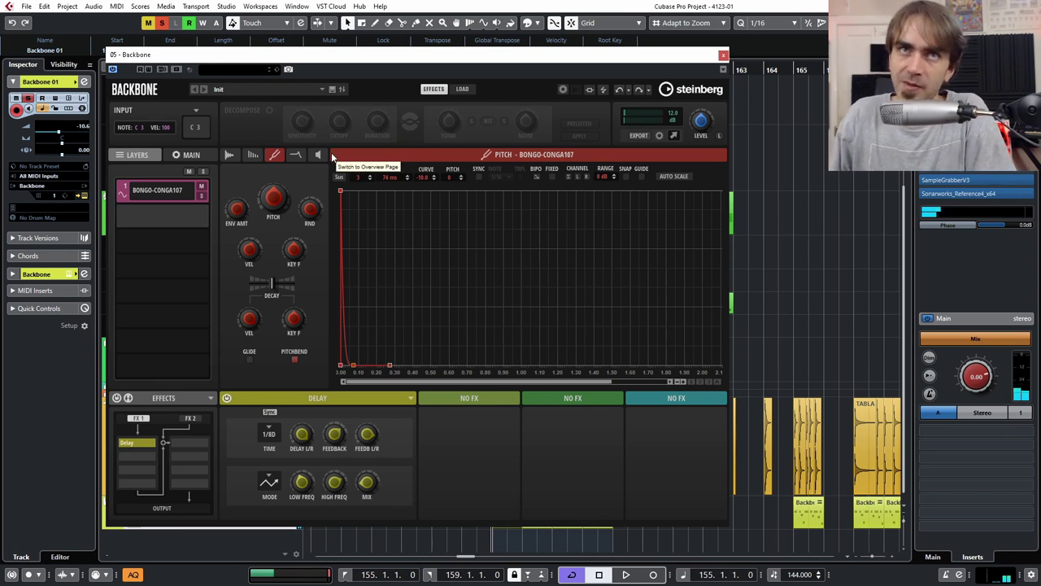
# Show the context options of the conga layer's Pitch control.
pyautogui.rightClick(279, 198)
pyautogui.click(318, 301)
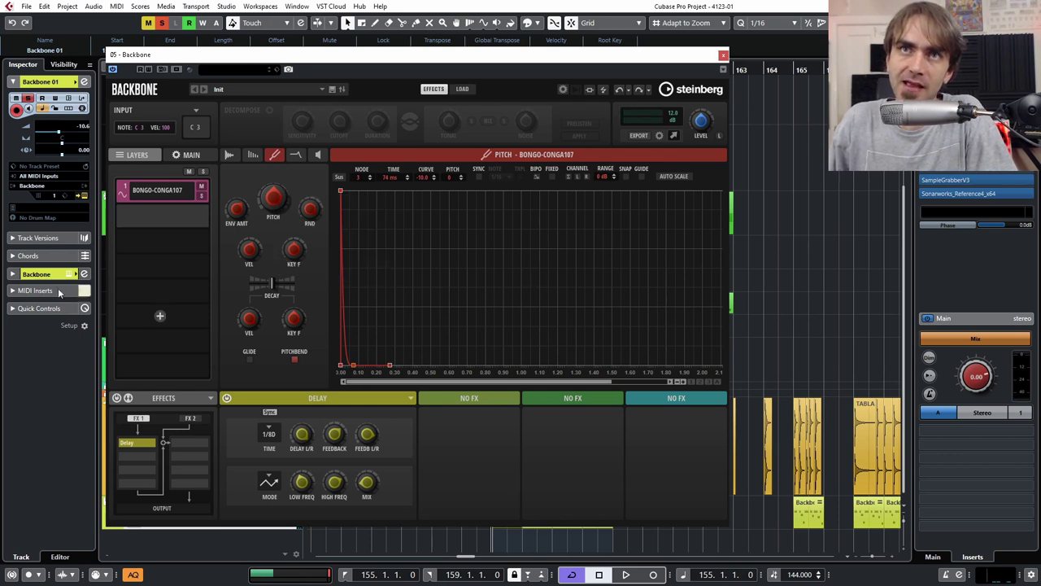
# Add an Auto LFO as the first MIDI insert of the Backbone 01 track and arrange its window beside the Backbone window.
pyautogui.click(17, 292)
pyautogui.click(49, 174)
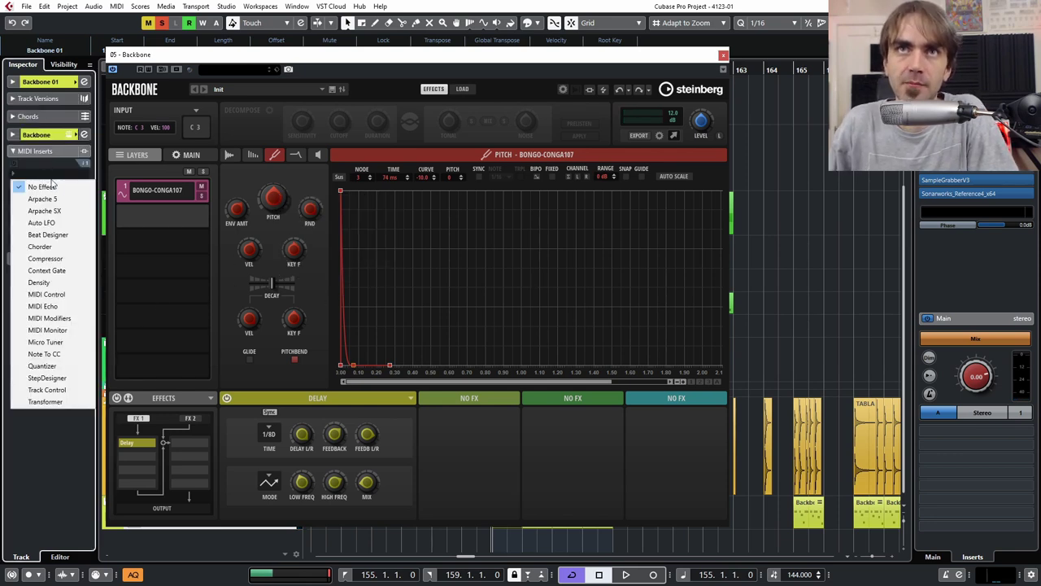
pyautogui.click(32, 224)
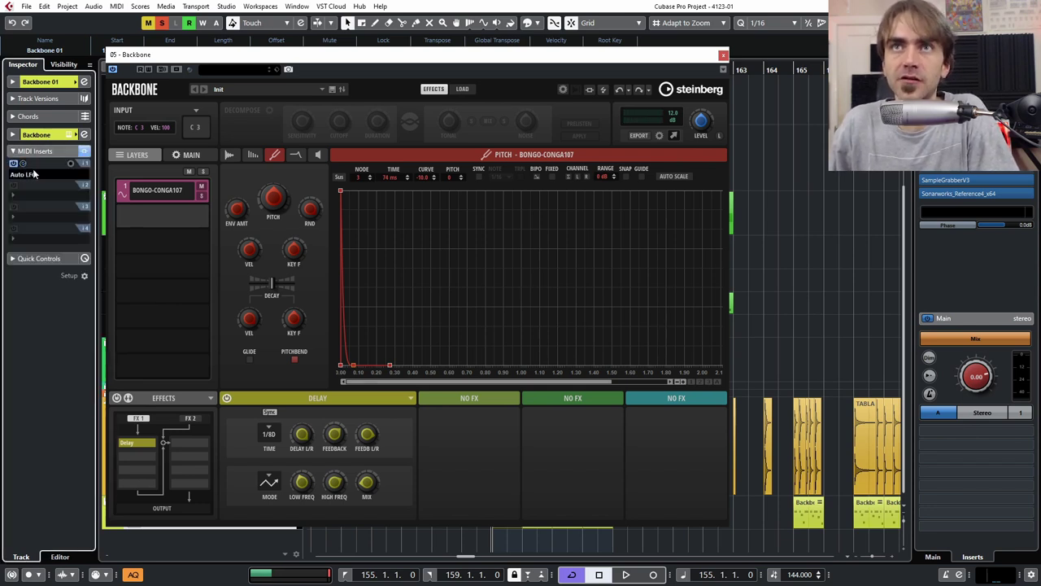
pyautogui.moveTo(331, 55); pyautogui.dragTo(732, 73)
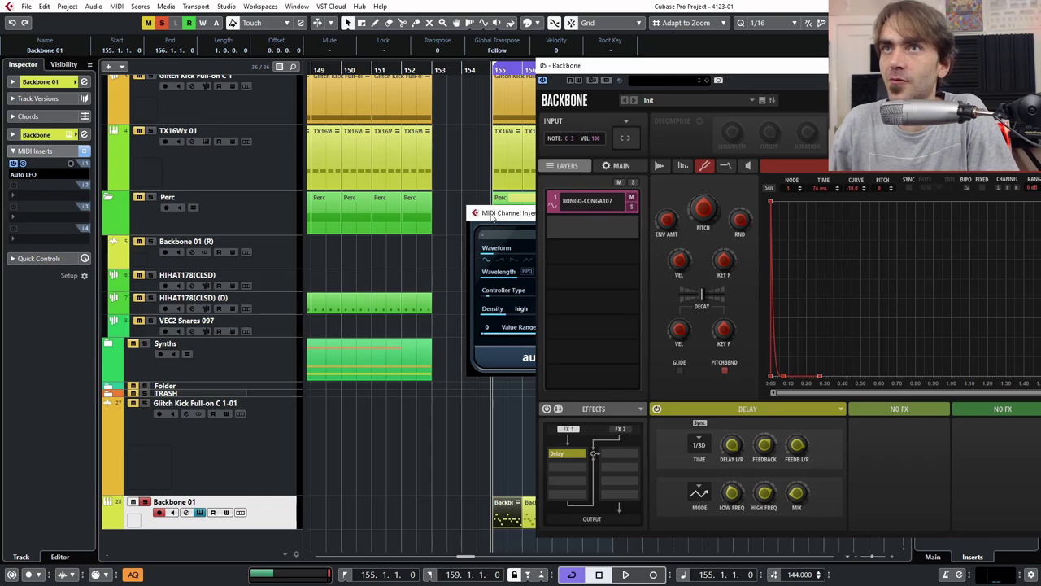
pyautogui.moveTo(494, 215); pyautogui.dragTo(63, 160)
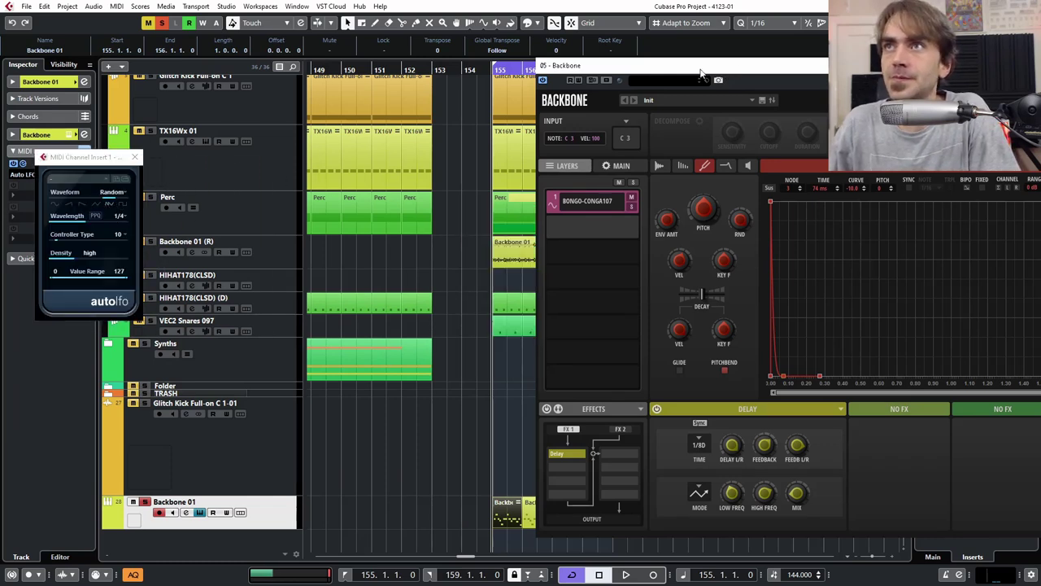
pyautogui.moveTo(701, 72); pyautogui.dragTo(314, 62)
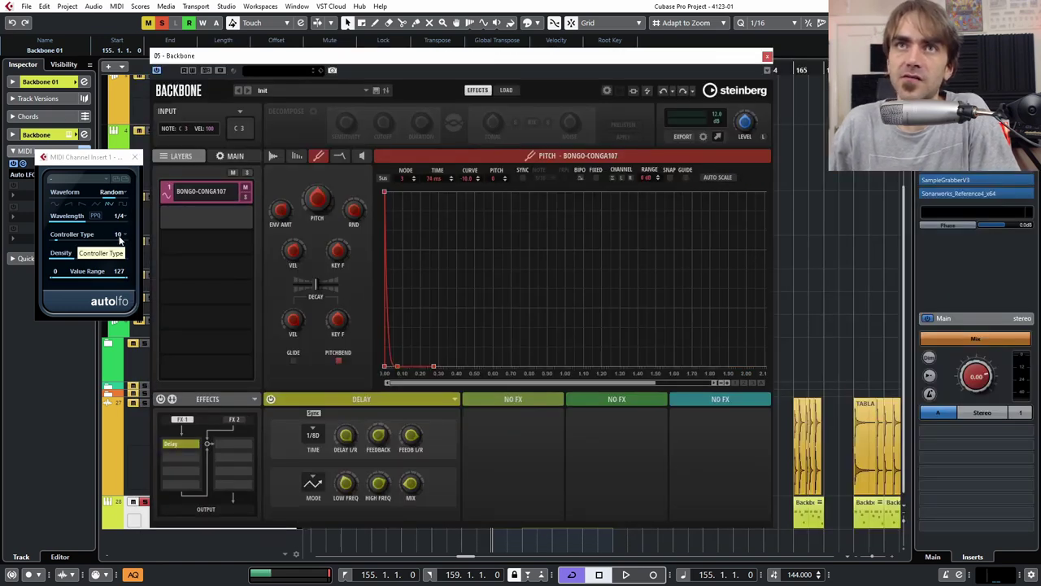
# Map the conga layer's Pitch to the Auto LFO with Learn CC and set the LFO to Sine, wavelength 1/2 and low density.
pyautogui.rightClick(282, 213)
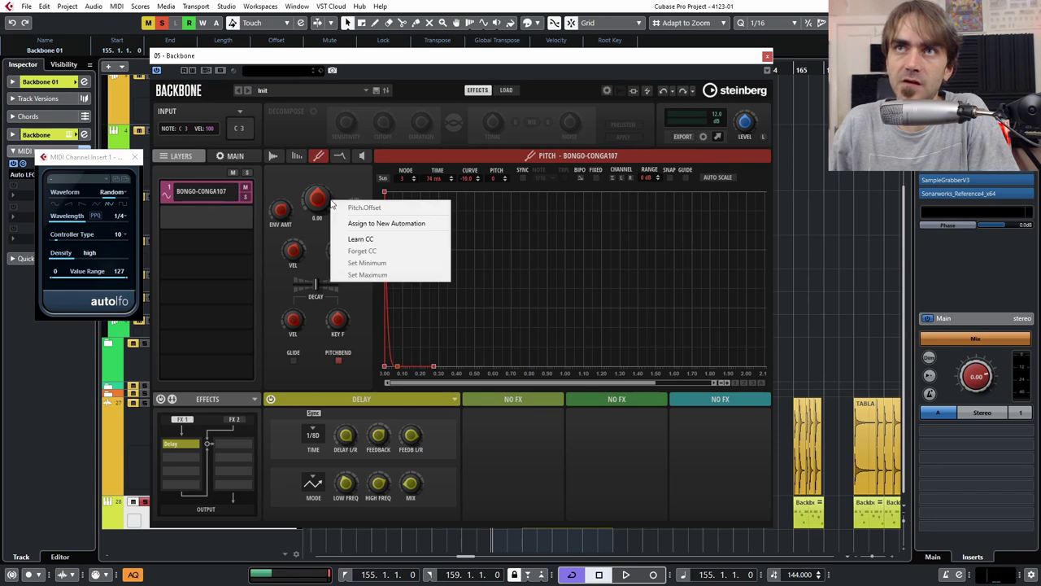
pyautogui.click(371, 242)
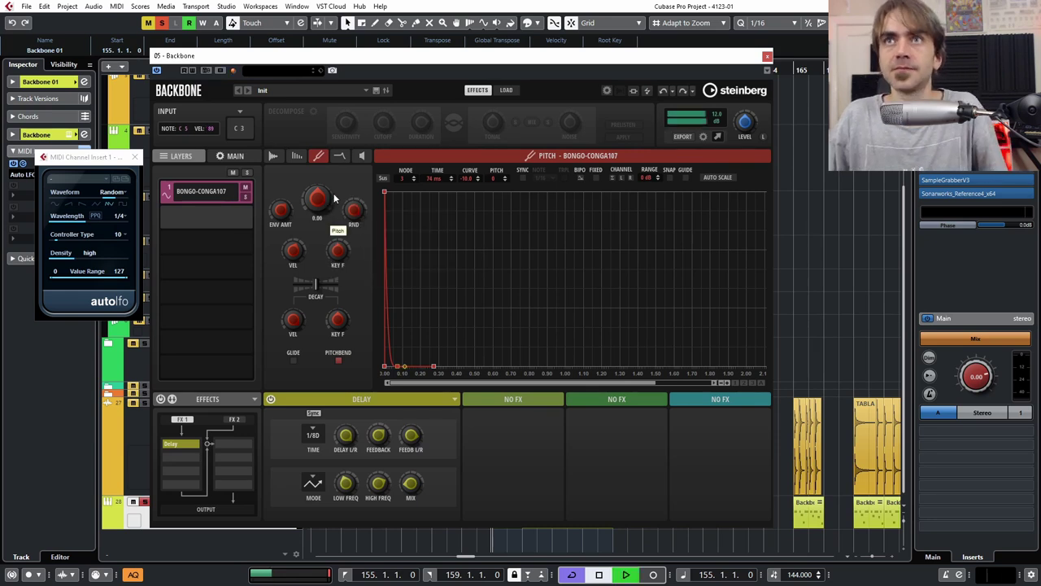
pyautogui.click(121, 216)
pyautogui.click(96, 312)
pyautogui.click(121, 216)
pyautogui.click(96, 326)
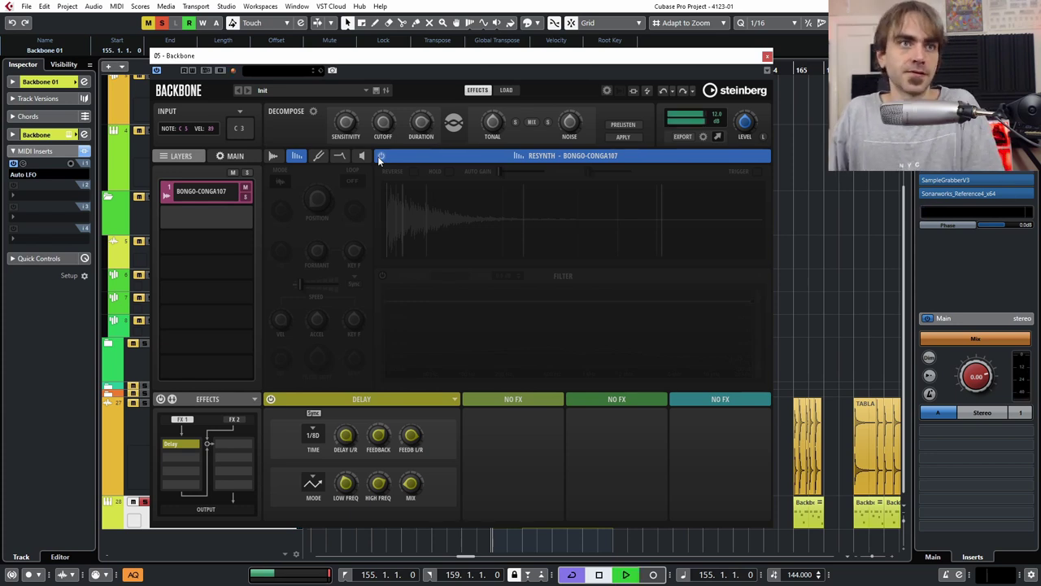
# Turn the conga layer's resynthesis on and audition the loop, setting Speed velocity to 47, Speed to 14 and Formant to 37.
pyautogui.press('space')
pyautogui.click(380, 156)
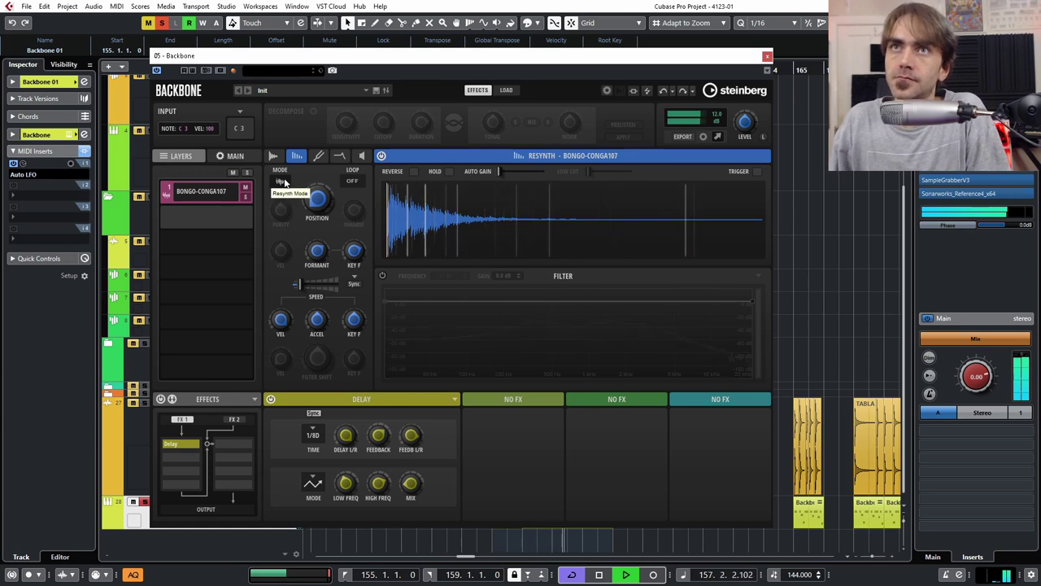
pyautogui.press('space')
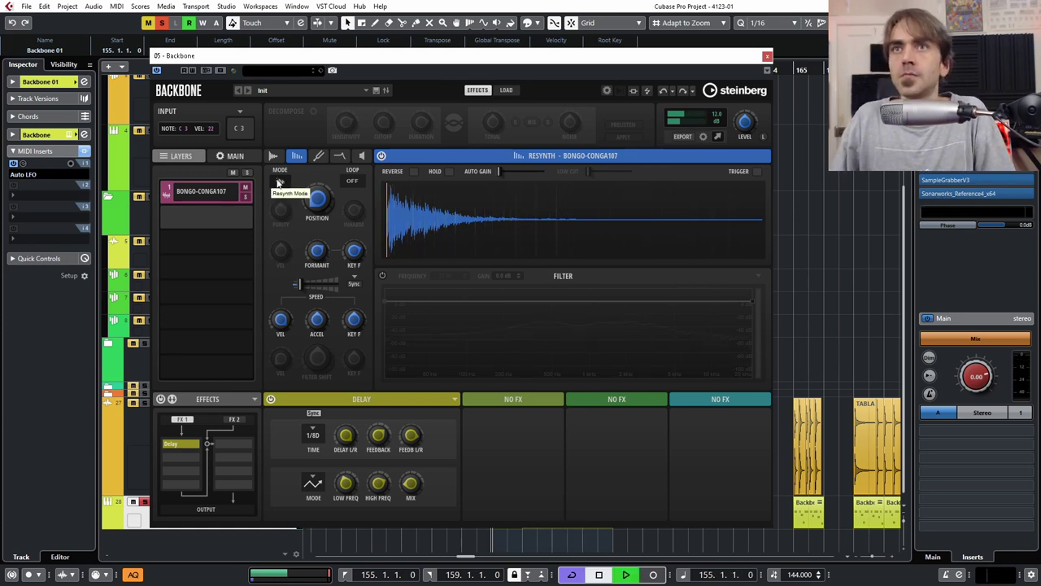
pyautogui.press('space')
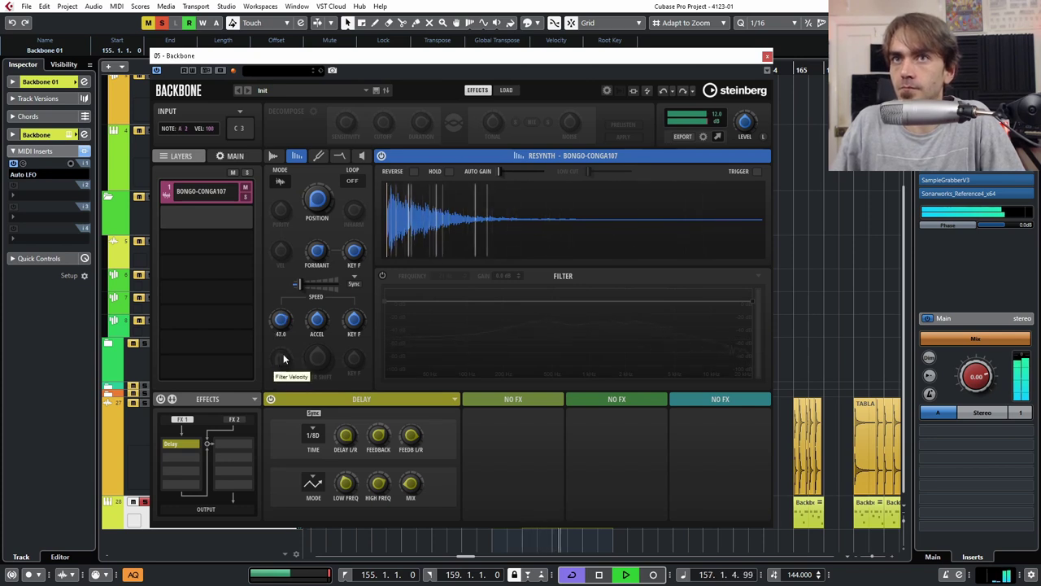
pyautogui.press('space')
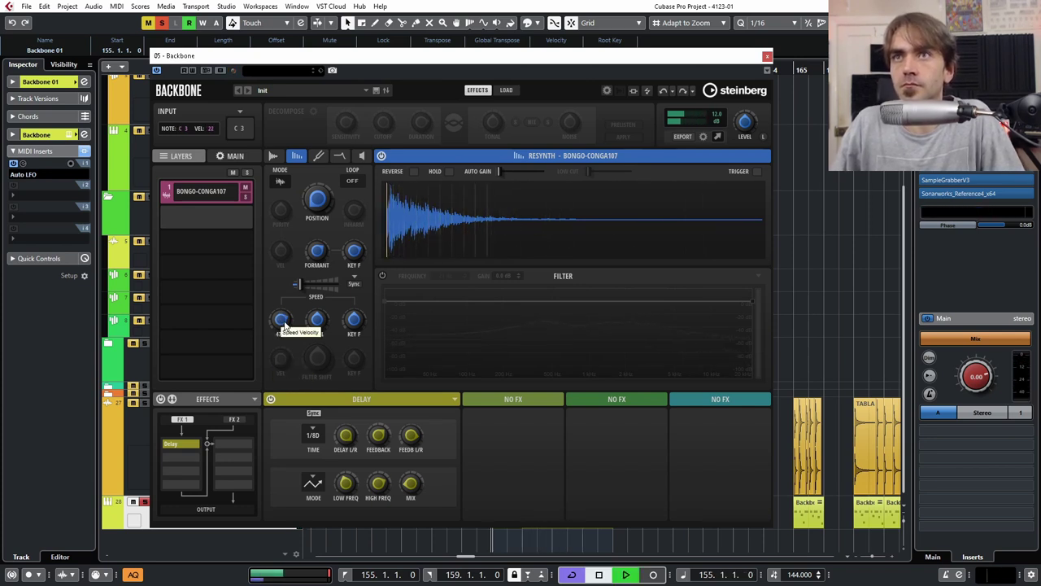
pyautogui.press('space')
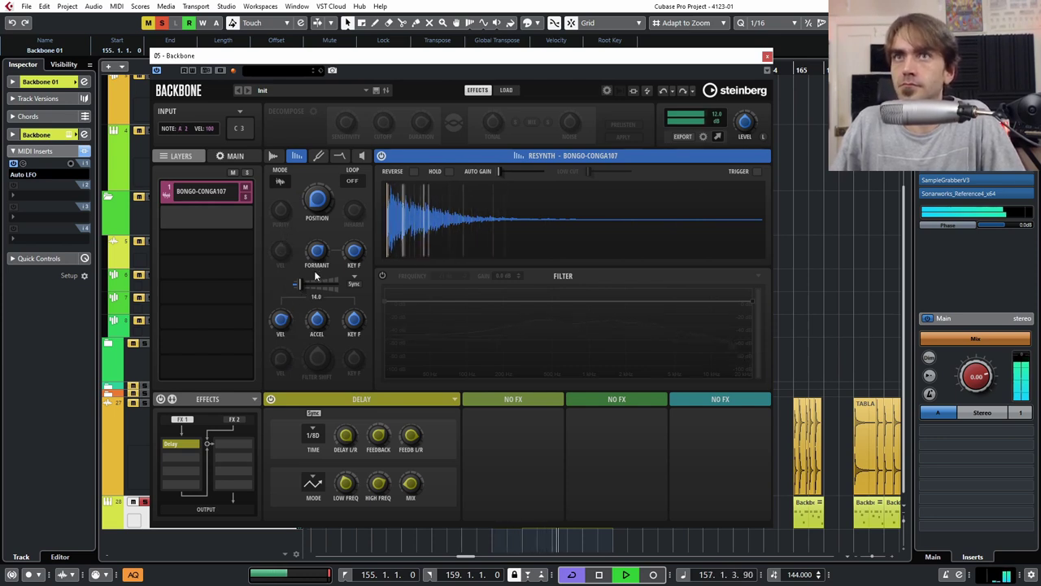
pyautogui.press('space')
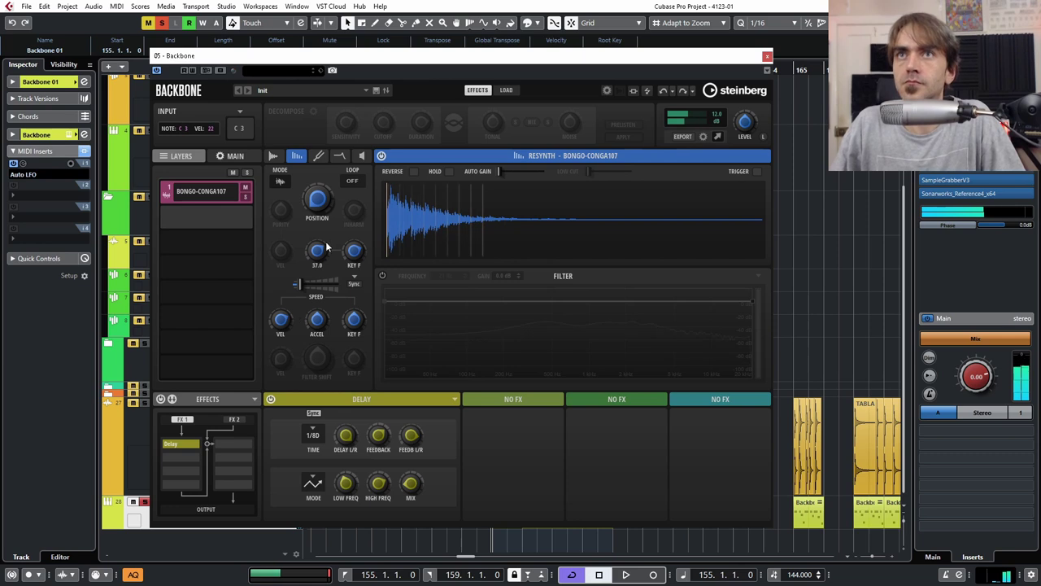
pyautogui.press('space')
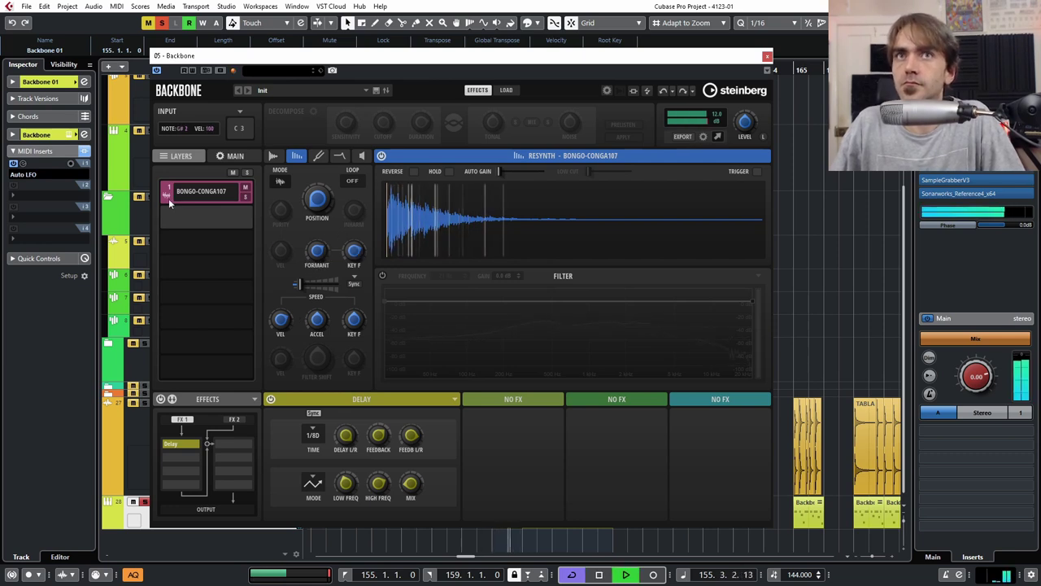
# Switch the resynth mode to the sine-wave option, bypass the Auto LFO insert and adjust the Speed velocity.
pyautogui.click(13, 164)
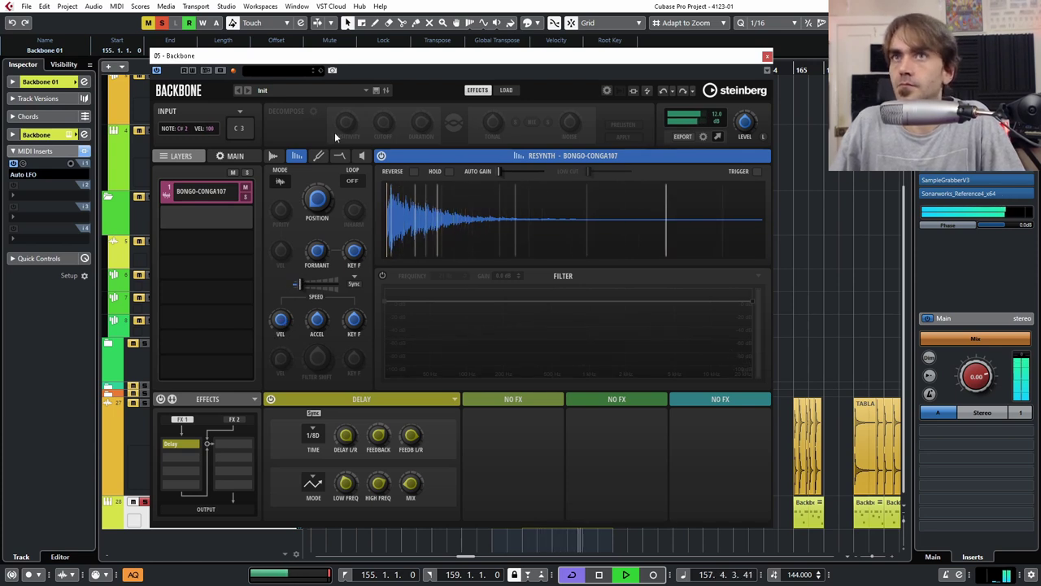
pyautogui.click(281, 182)
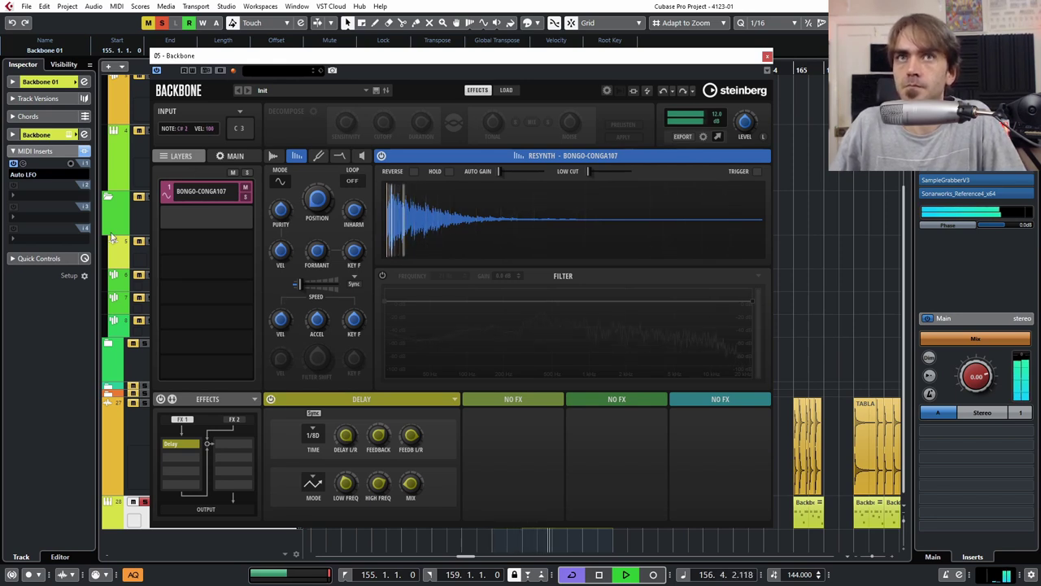
pyautogui.click(14, 164)
pyautogui.moveTo(282, 320); pyautogui.dragTo(285, 324)
pyautogui.scroll(-11, 285, 323)
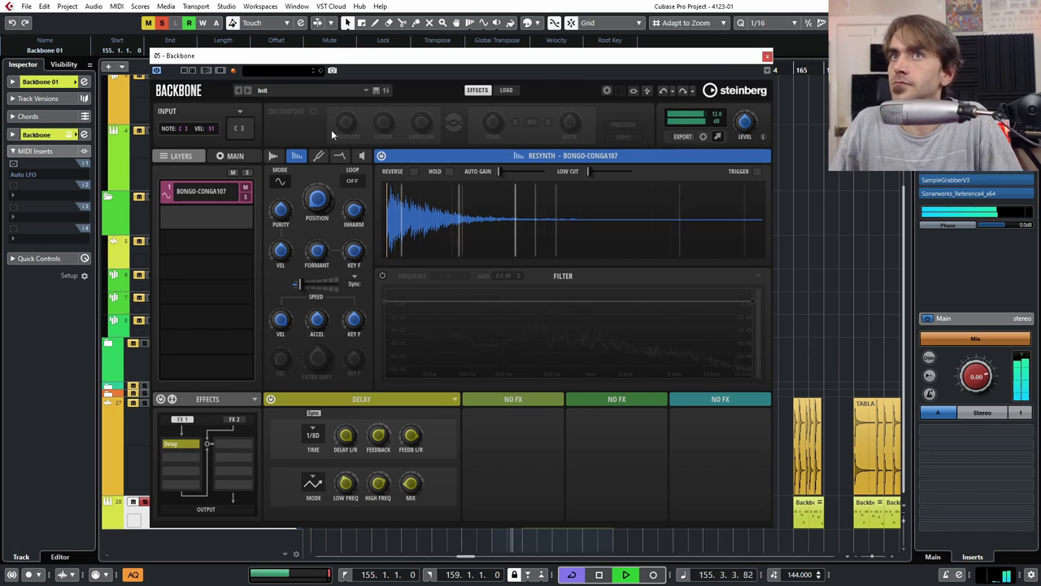
# Reactivate the Auto LFO, limit its value range to 0–69 and close the plug-in windows.
pyautogui.click(319, 156)
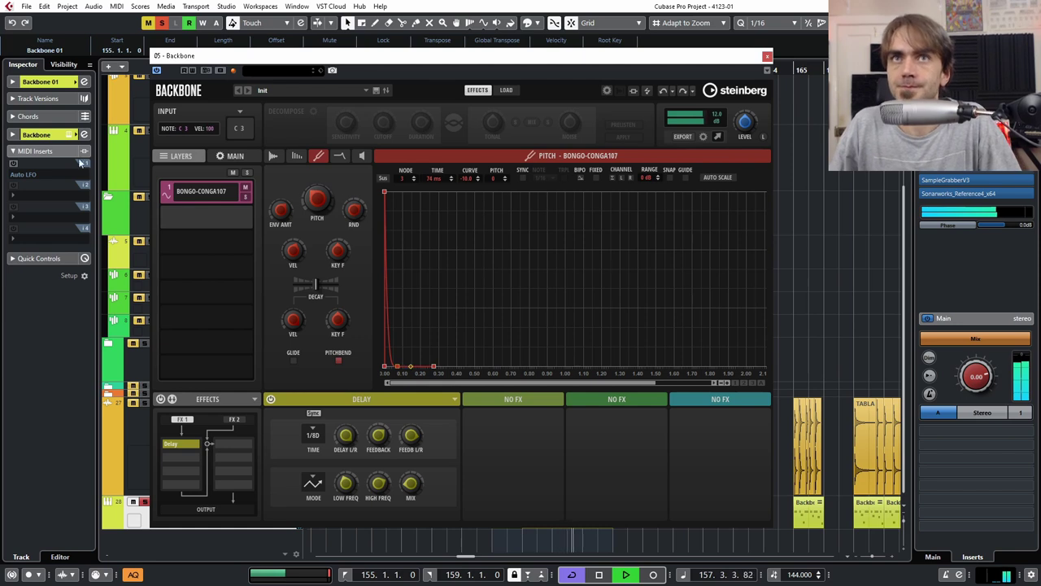
pyautogui.click(12, 165)
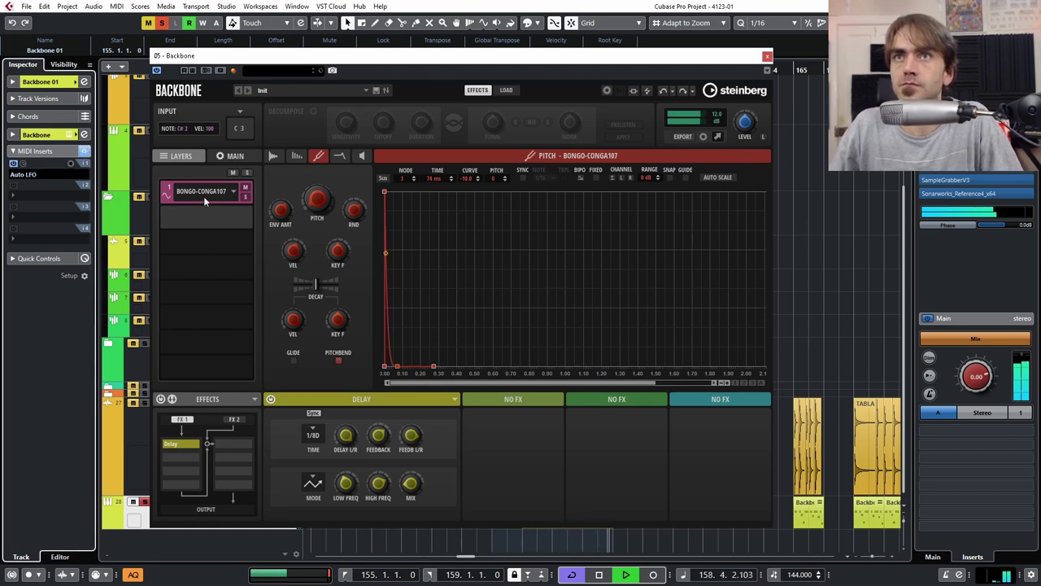
pyautogui.click(23, 165)
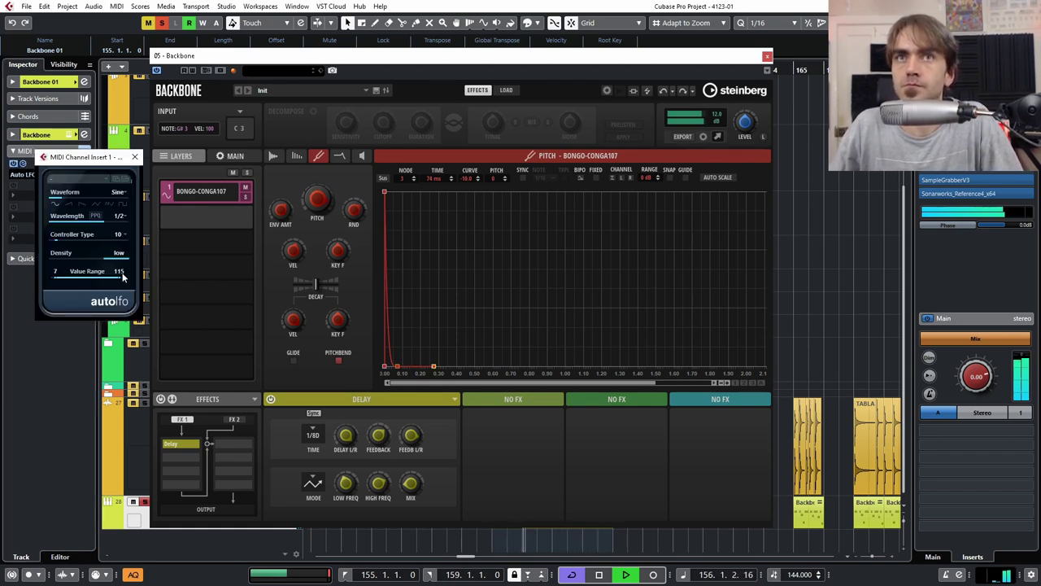
pyautogui.moveTo(119, 282); pyautogui.dragTo(90, 282)
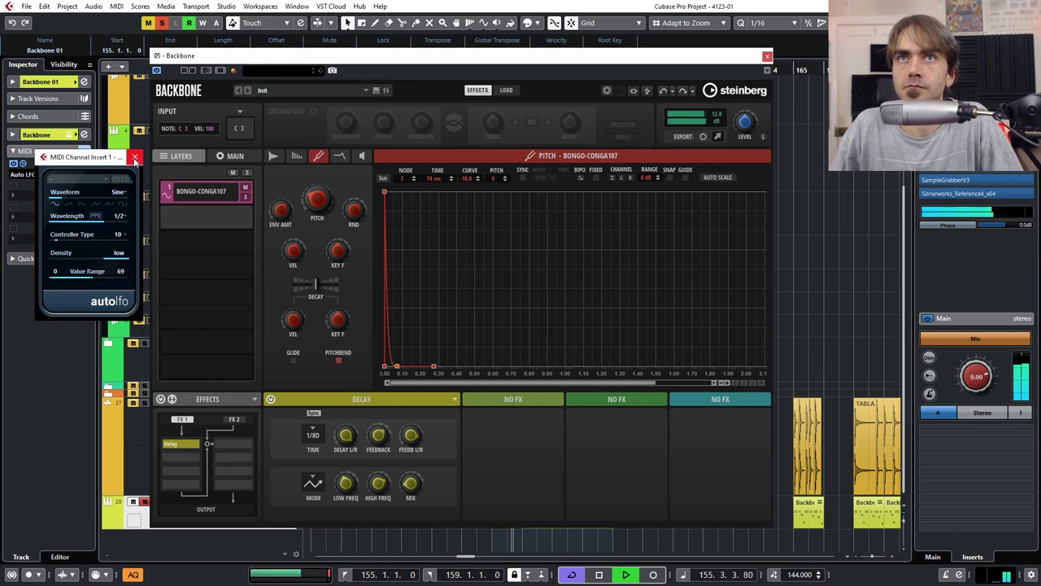
pyautogui.click(135, 158)
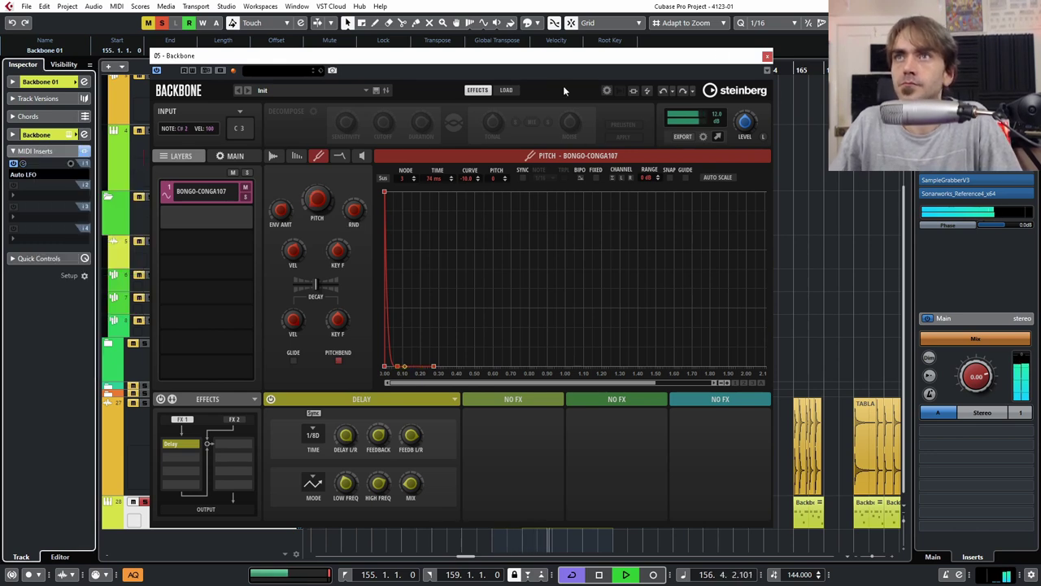
pyautogui.click(768, 57)
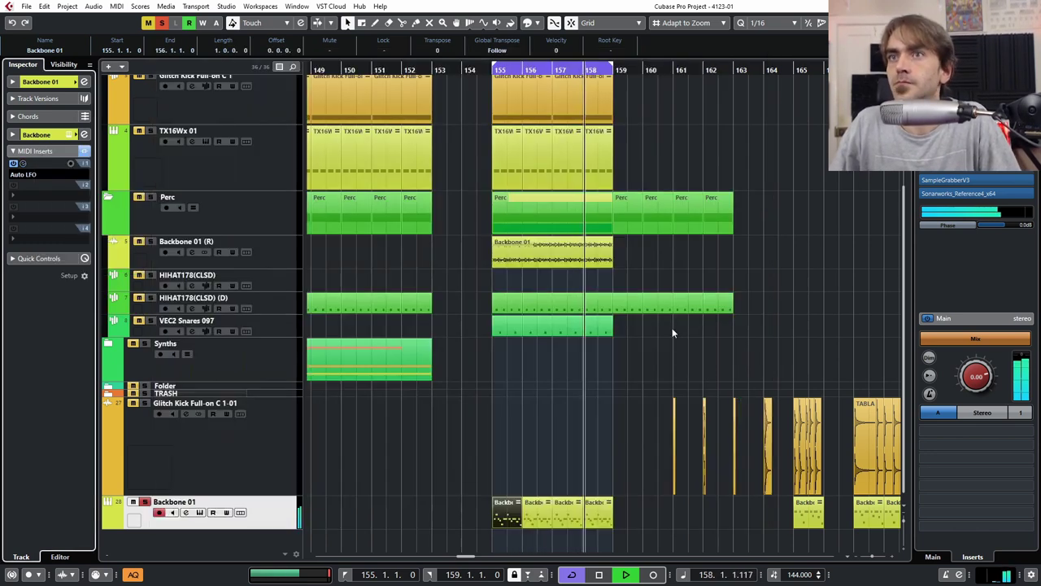
# Reopen Backbone, turn the conga layer's resynthesis off and bypass the Auto LFO MIDI insert.
pyautogui.click(84, 196)
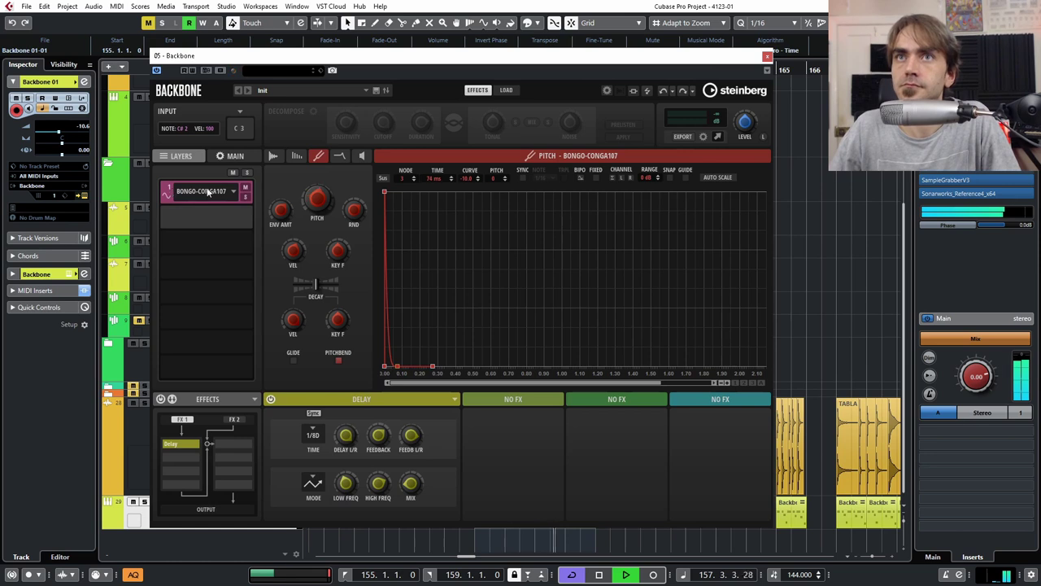
pyautogui.click(297, 156)
pyautogui.click(381, 155)
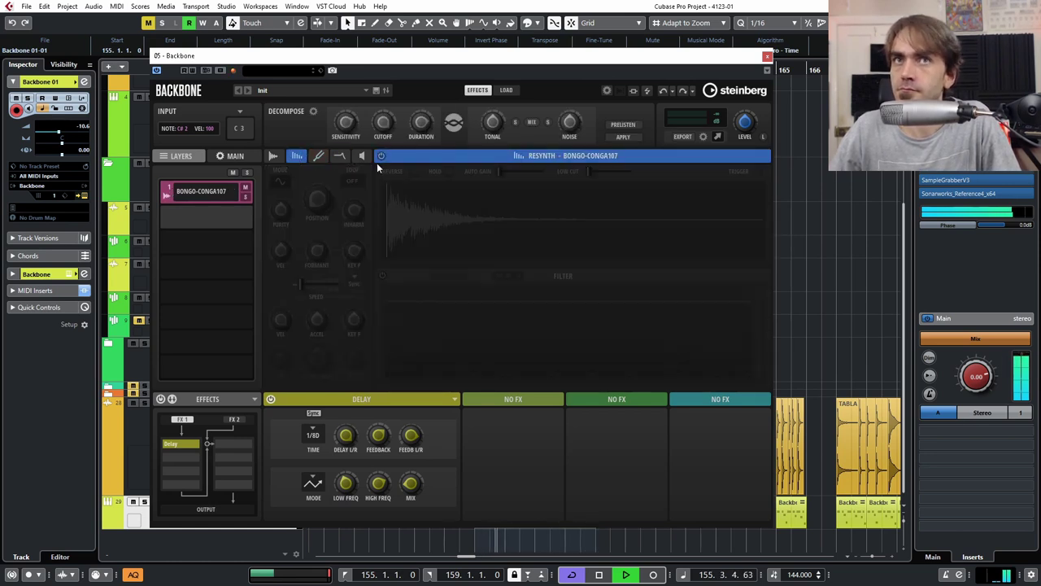
pyautogui.click(13, 290)
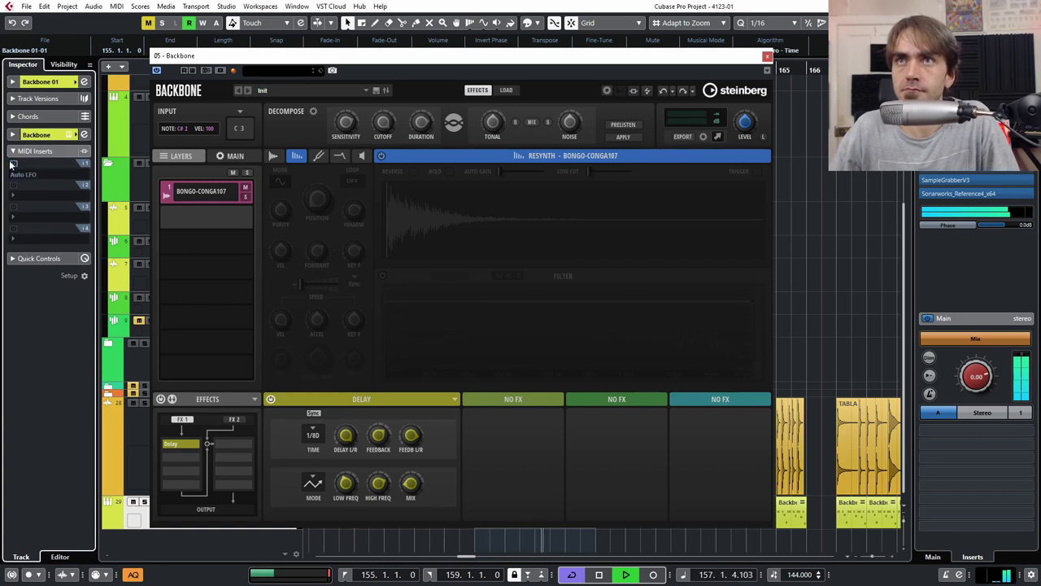
pyautogui.click(317, 157)
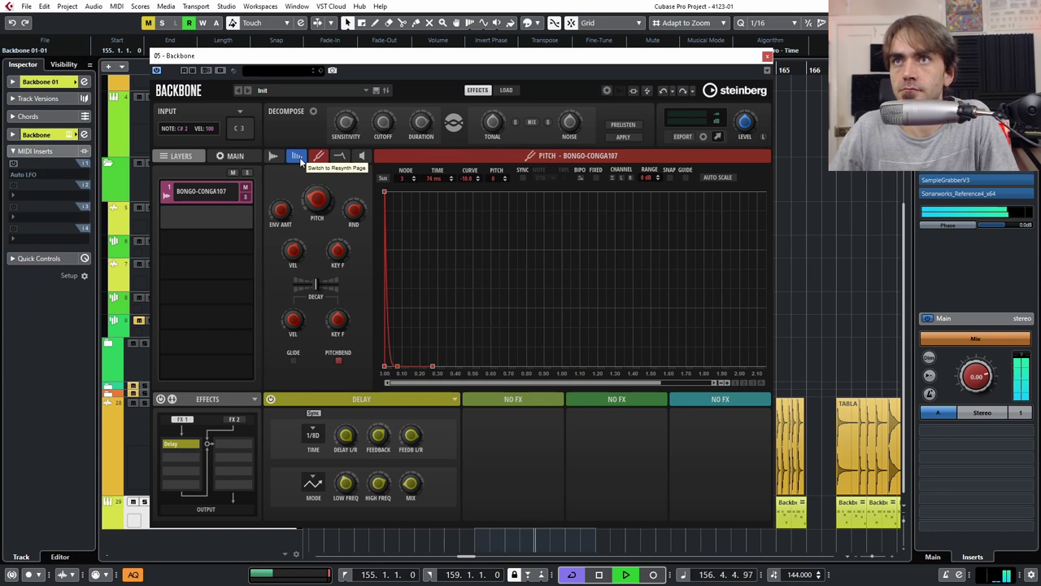
pyautogui.click(298, 156)
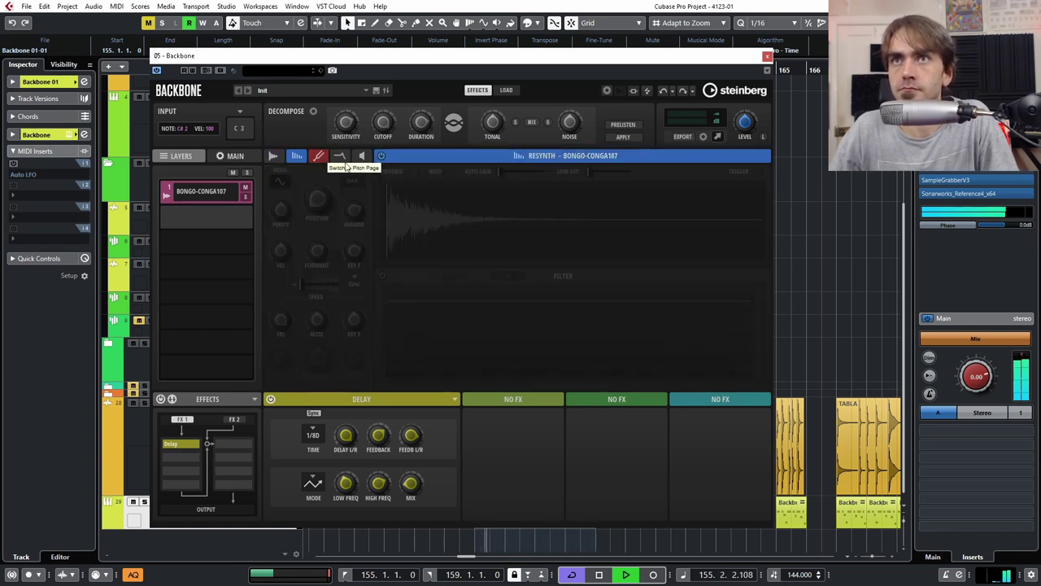
# Turn the conga layer's resynthesis on with the jagged-waveform mode and close the Backbone window.
pyautogui.click(381, 156)
pyautogui.click(282, 179)
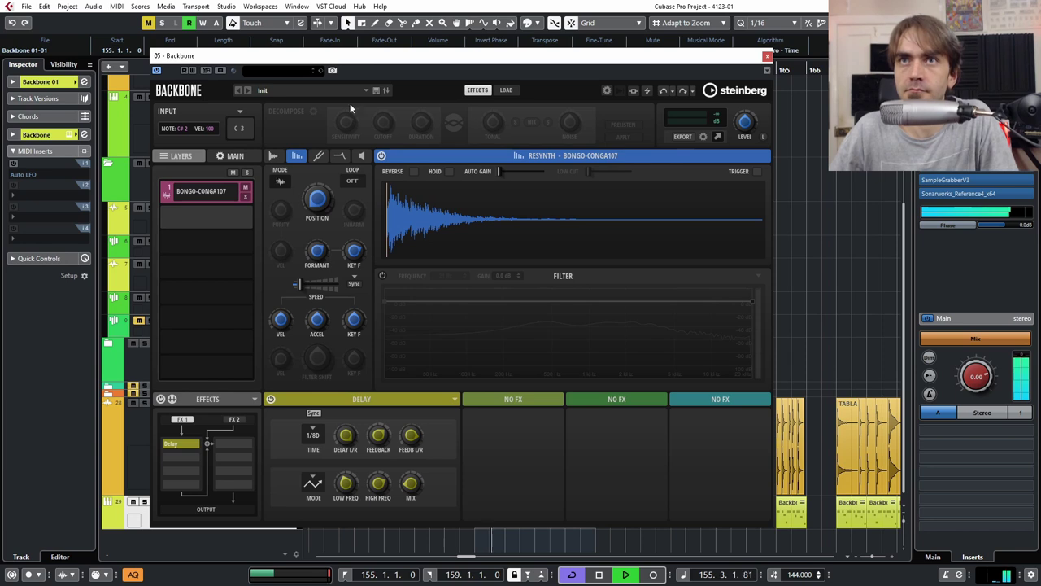
pyautogui.click(767, 57)
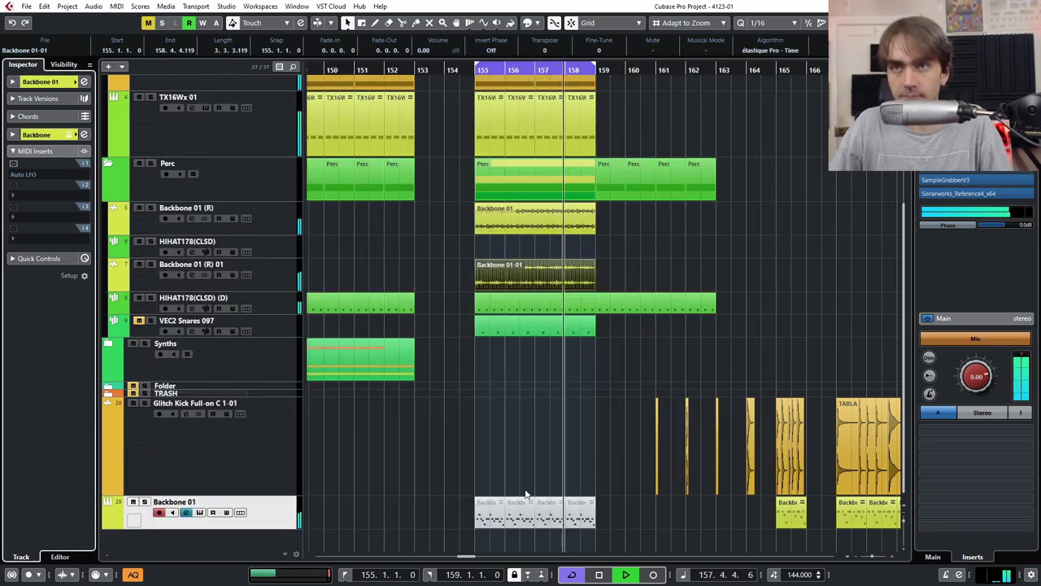
# Unmute the four Backbone 01 MIDI parts across bars 155 to 158.
pyautogui.click(488, 487)
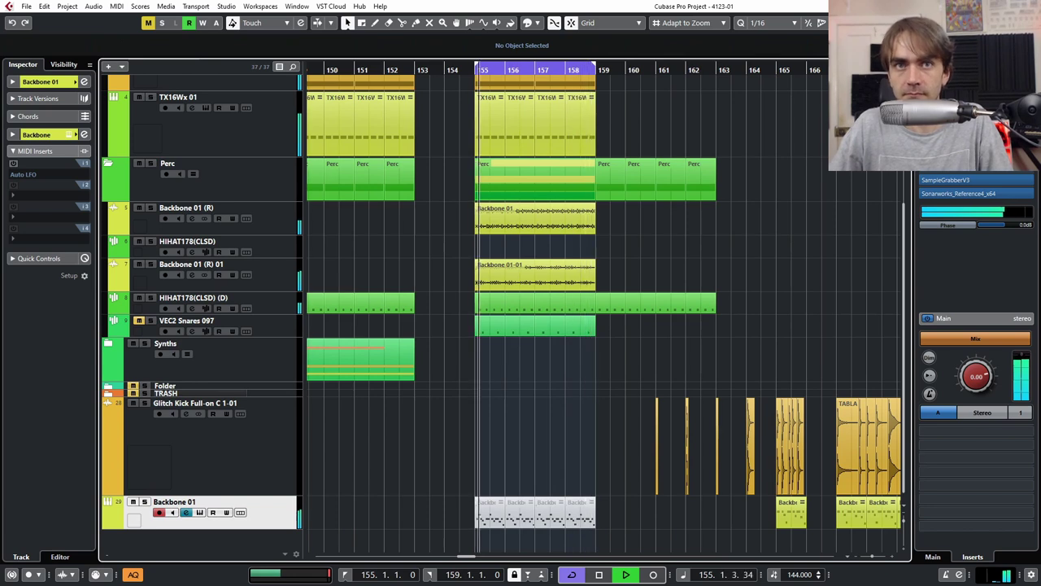
pyautogui.click(589, 458)
pyautogui.press('7')
pyautogui.moveTo(493, 514); pyautogui.dragTo(578, 523)
pyautogui.press('1')
pyautogui.click(500, 467)
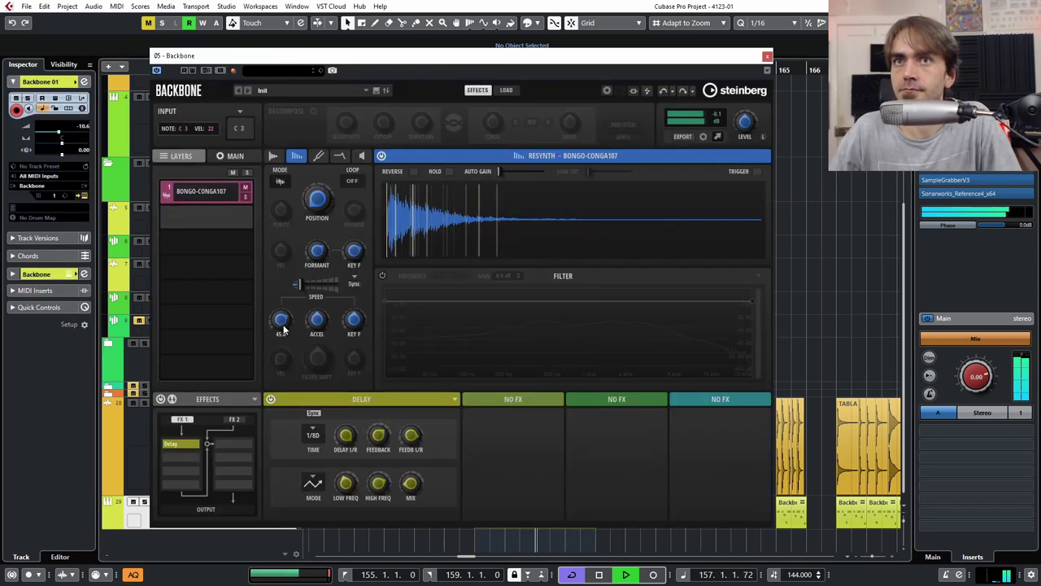
# Fine-tune the conga layer's resynth Speed velocity in Backbone and close the plug-in window.
pyautogui.moveTo(282, 330); pyautogui.dragTo(286, 321)
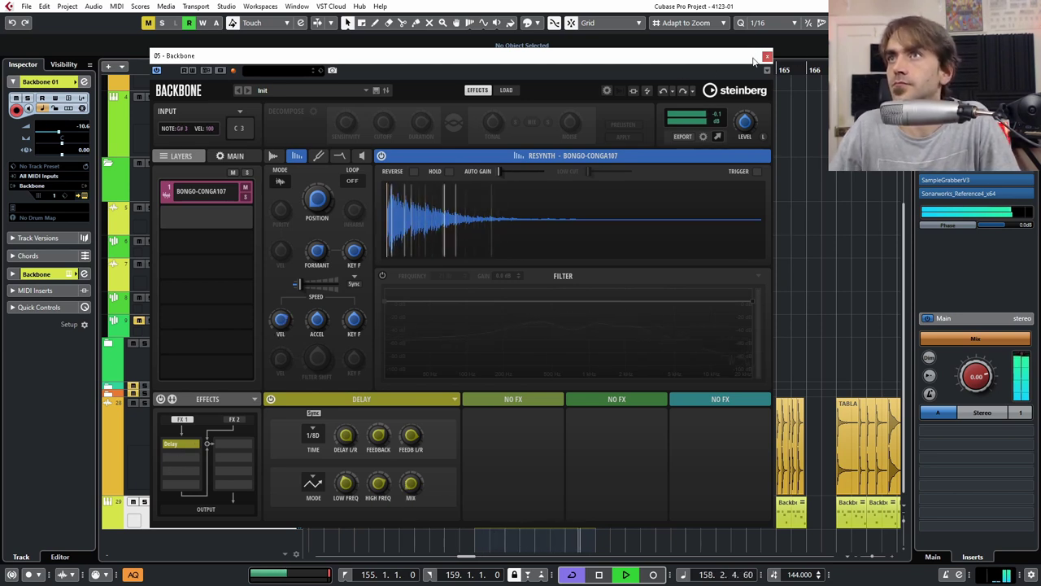
pyautogui.click(767, 57)
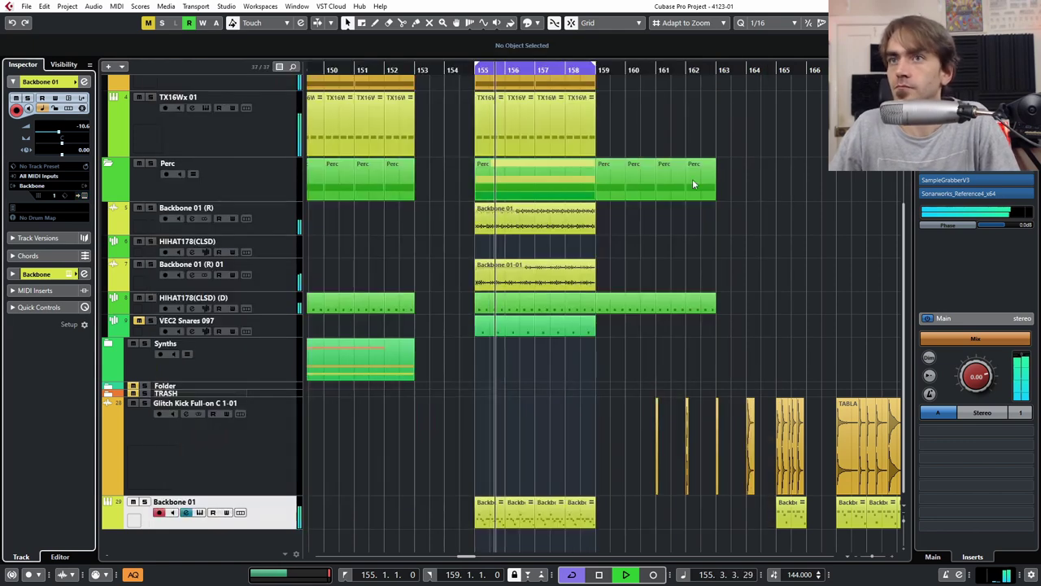
# Render the Backbone 01 parts of bars 155 to 158 to audio and set the rendered track's volume to -4.34.
pyautogui.press('space')
pyautogui.press('space')
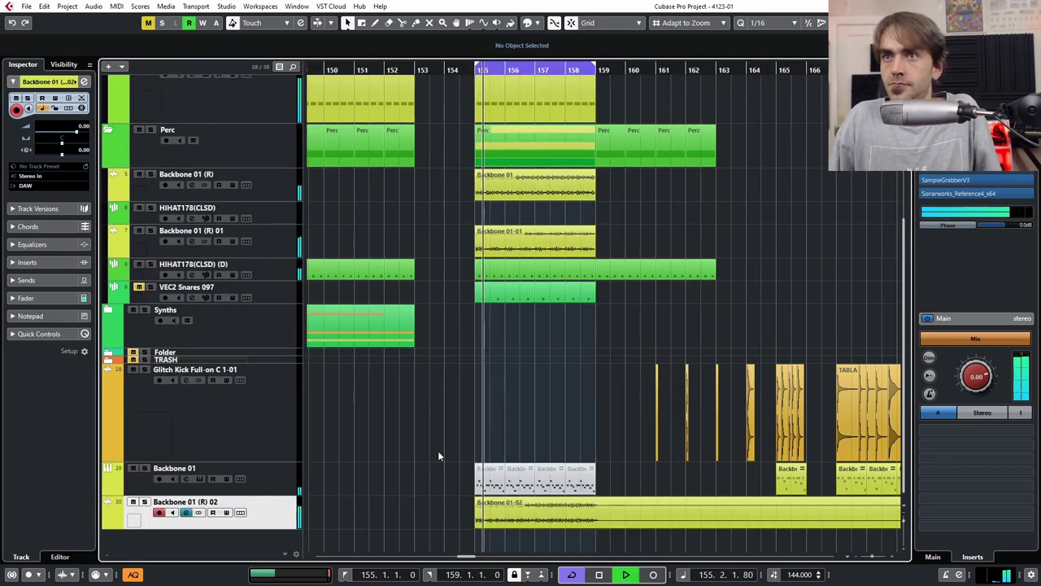
pyautogui.scroll(-2, 434, 456)
pyautogui.click(67, 133)
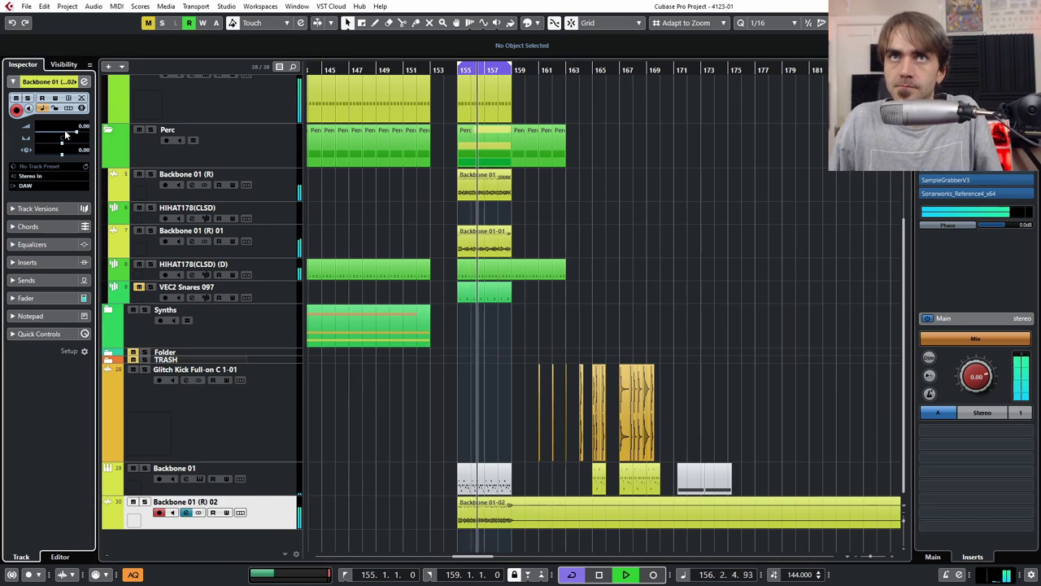
# Trim the rendered Backbone 01-02 event to the end of bar 158 and move its track into the Perc folder above Backbone 01 (R) 01.
pyautogui.scroll(-2, 439, 398)
pyautogui.hscroll(1, 529, 451)
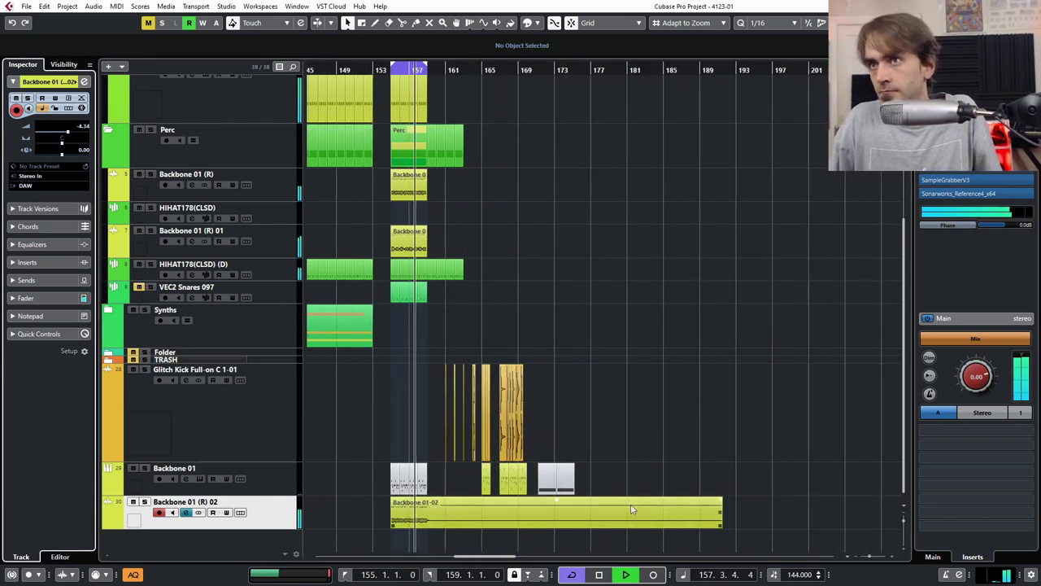
pyautogui.moveTo(721, 525); pyautogui.dragTo(559, 563)
pyautogui.moveTo(654, 533); pyautogui.dragTo(424, 528)
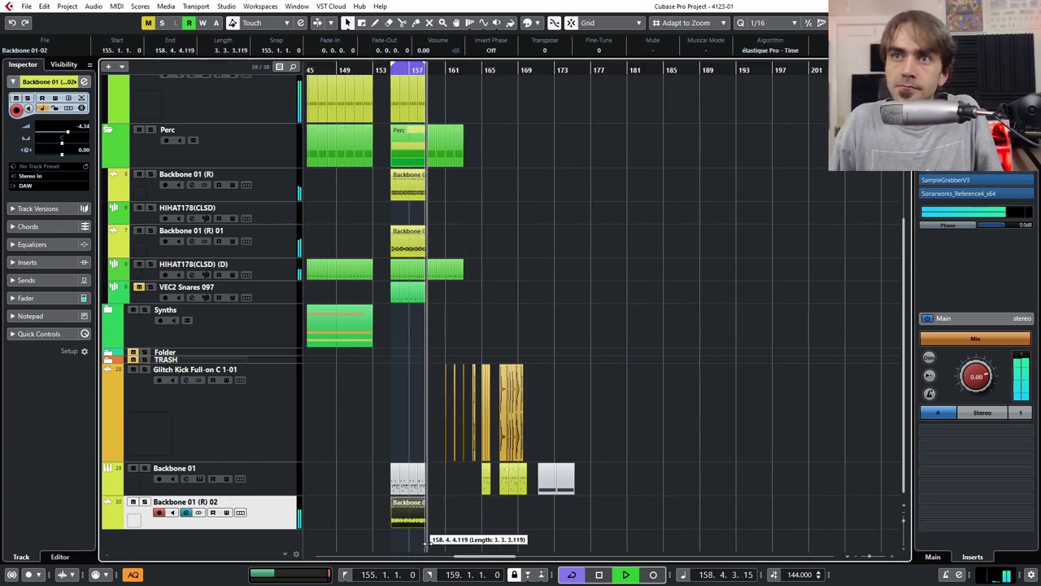
pyautogui.press('h')
pyautogui.press('h')
pyautogui.press('h')
pyautogui.moveTo(234, 527); pyautogui.dragTo(262, 244)
pyautogui.scroll(3, 501, 302)
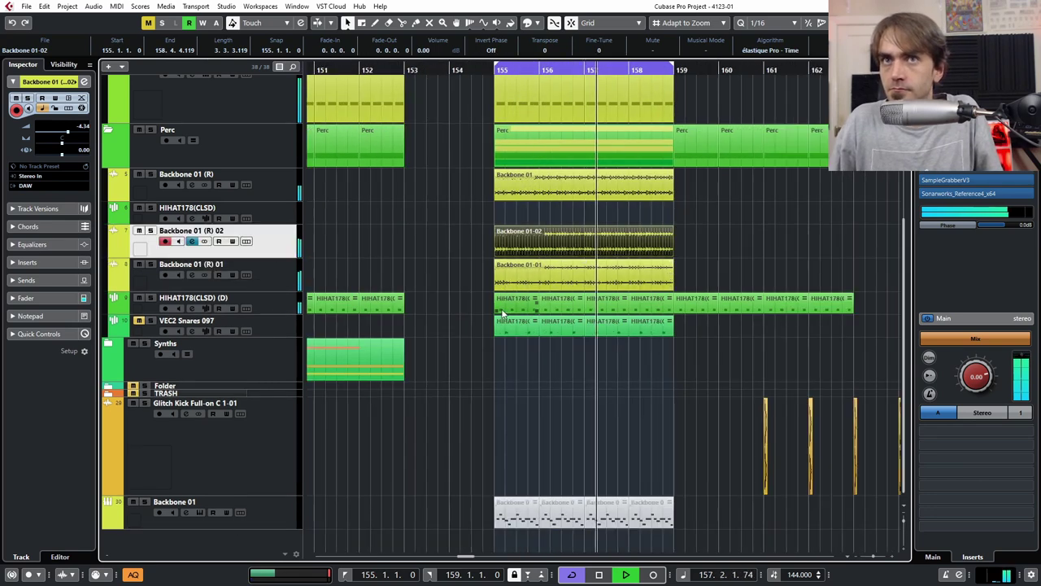
# Expand the Perc folder track and mute its three rendered Backbone audio tracks.
pyautogui.hscroll(2, 486, 328)
pyautogui.scroll(-2, 483, 329)
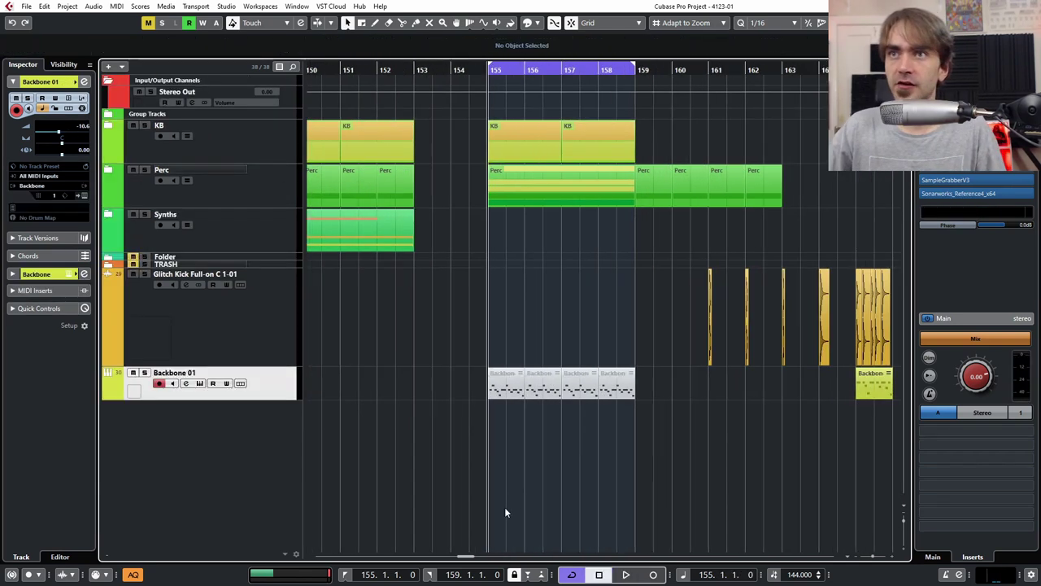
pyautogui.scroll(2, 504, 512)
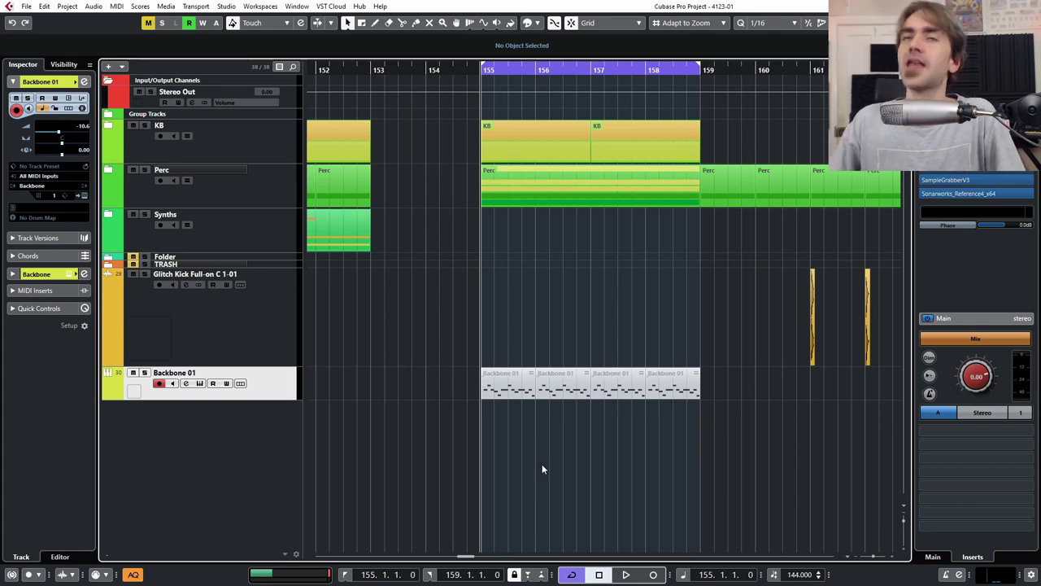
pyautogui.click(118, 175)
pyautogui.click(108, 170)
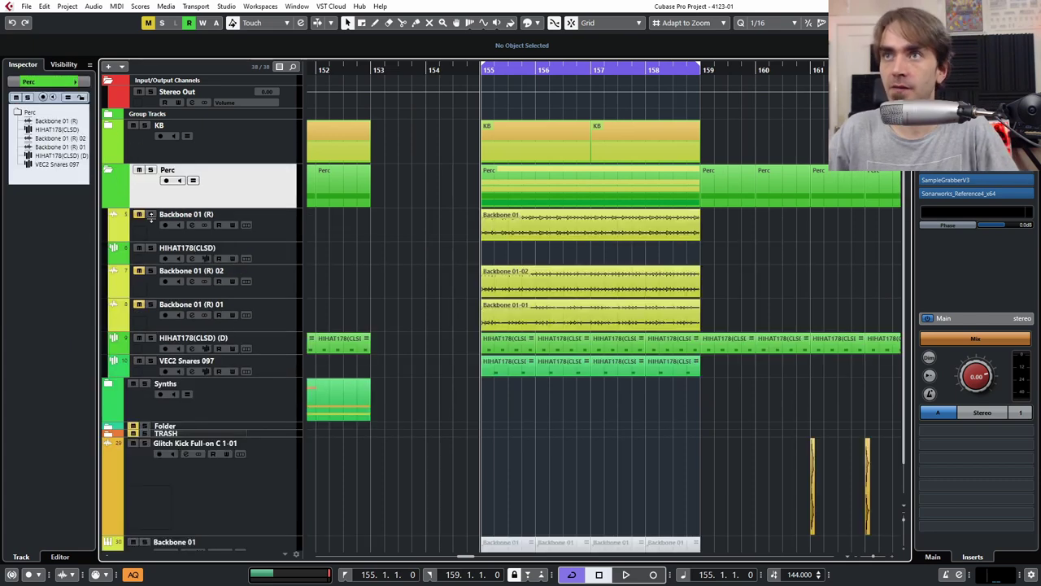
# Delete the four muted MIDI parts on the Backbone 01 track across bars 155 to 158.
pyautogui.scroll(-1, 627, 387)
pyautogui.scroll(-2, 626, 386)
pyautogui.hscroll(2, 605, 371)
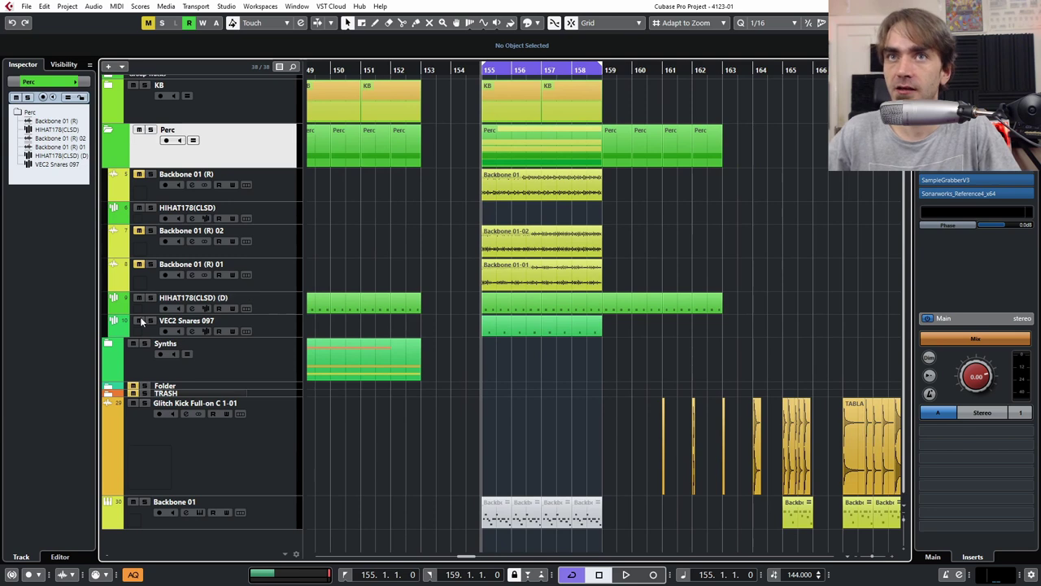
pyautogui.moveTo(546, 512); pyautogui.dragTo(540, 514)
pyautogui.scroll(-2, 599, 451)
pyautogui.moveTo(607, 497); pyautogui.dragTo(524, 515)
pyautogui.press('Delete')
# Copy the four VEC2 Snares 097 parts of bars 155 to 158 onto the Backbone 01 track.
pyautogui.moveTo(644, 345); pyautogui.dragTo(522, 328)
pyautogui.moveTo(522, 328); pyautogui.dragTo(523, 515)
pyautogui.click(471, 513)
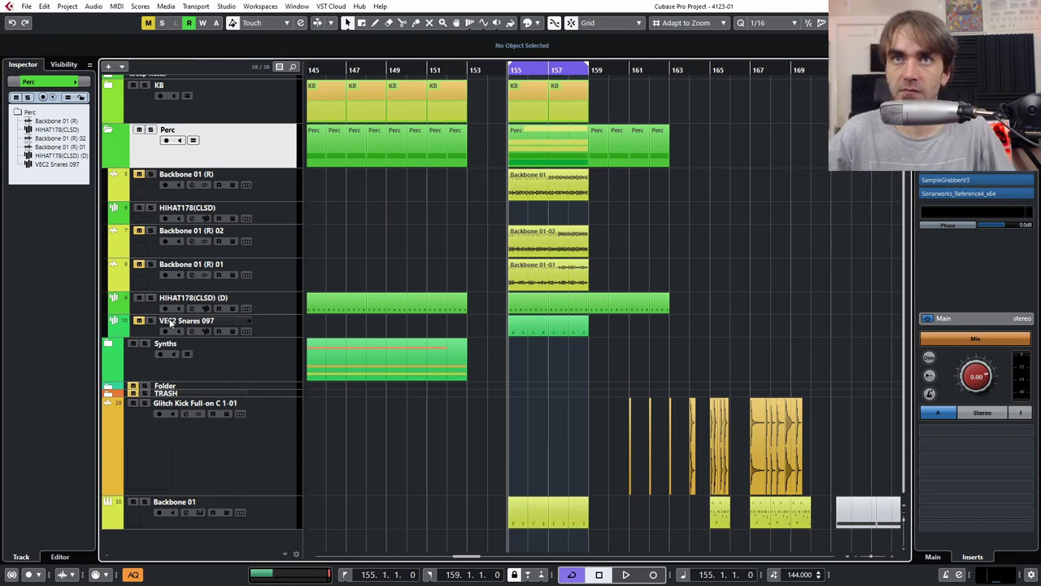
pyautogui.scroll(3, 560, 491)
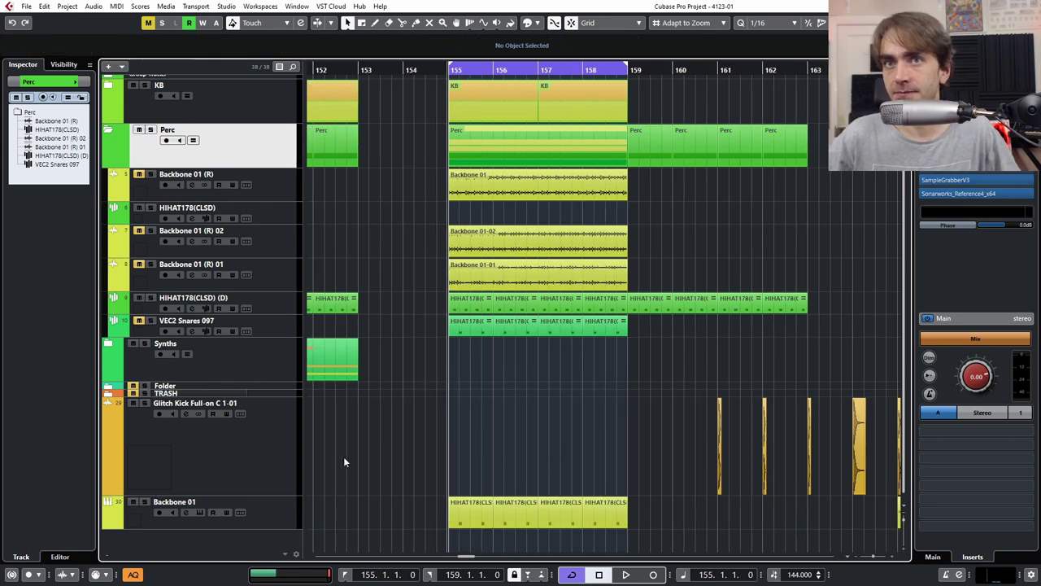
# Open Backbone from the Backbone 01 track and reset it to an empty Init preset.
pyautogui.click(203, 521)
pyautogui.click(82, 196)
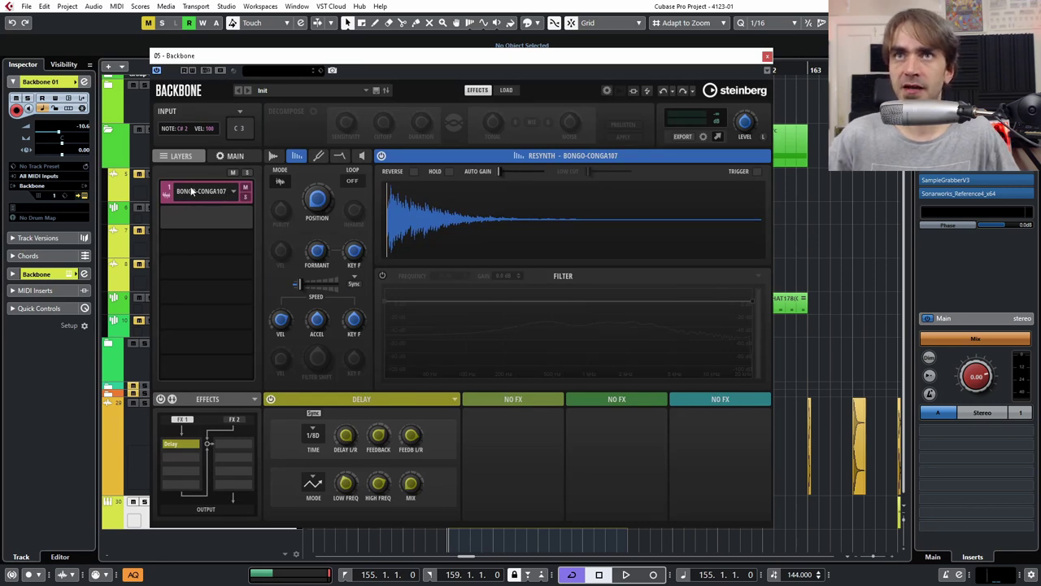
pyautogui.click(376, 90)
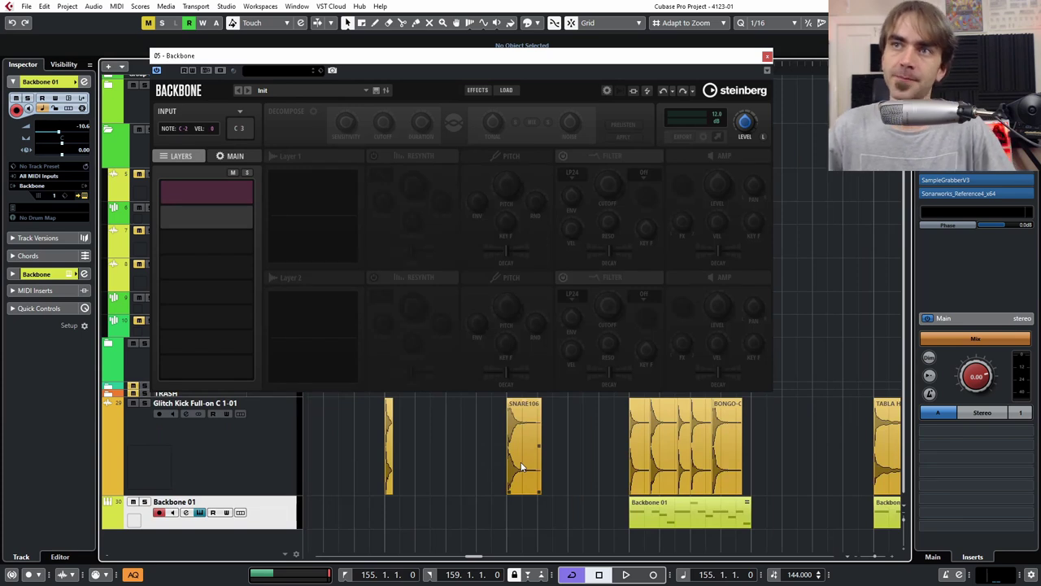
# Load the SNARE106 audio event into Backbone as layer 1 and the RIM18 event as layer 2.
pyautogui.click(521, 466)
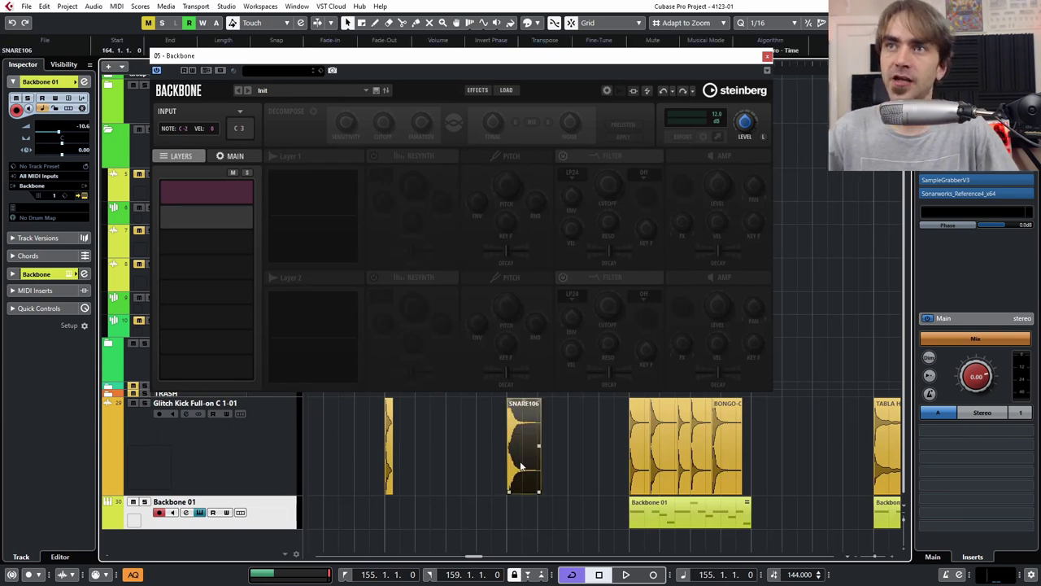
pyautogui.moveTo(307, 228); pyautogui.dragTo(302, 219)
pyautogui.moveTo(331, 180); pyautogui.dragTo(321, 198)
pyautogui.scroll(3, 321, 221)
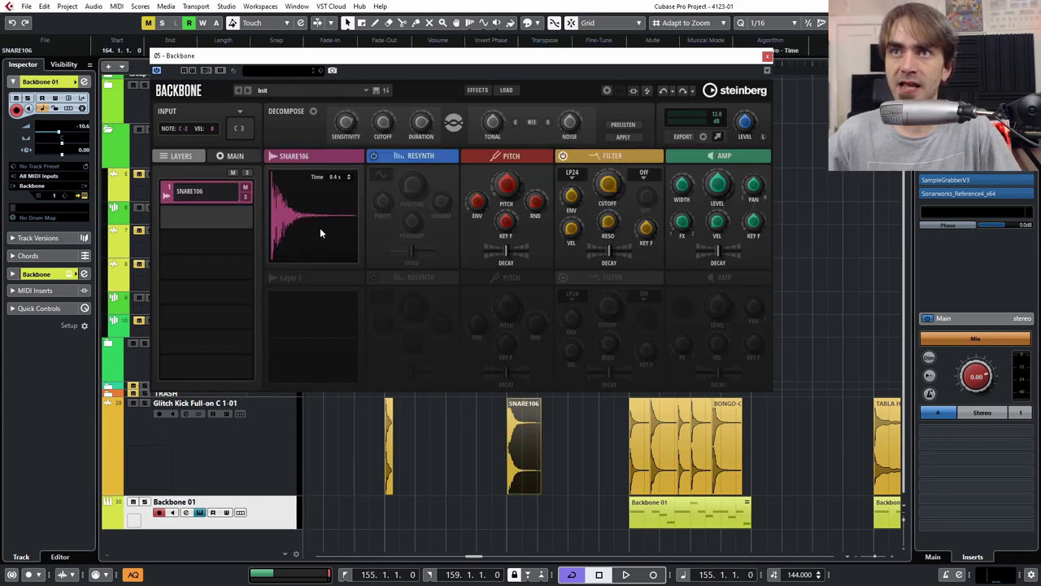
pyautogui.click(368, 440)
pyautogui.scroll(4, 371, 444)
pyautogui.moveTo(431, 462); pyautogui.dragTo(293, 324)
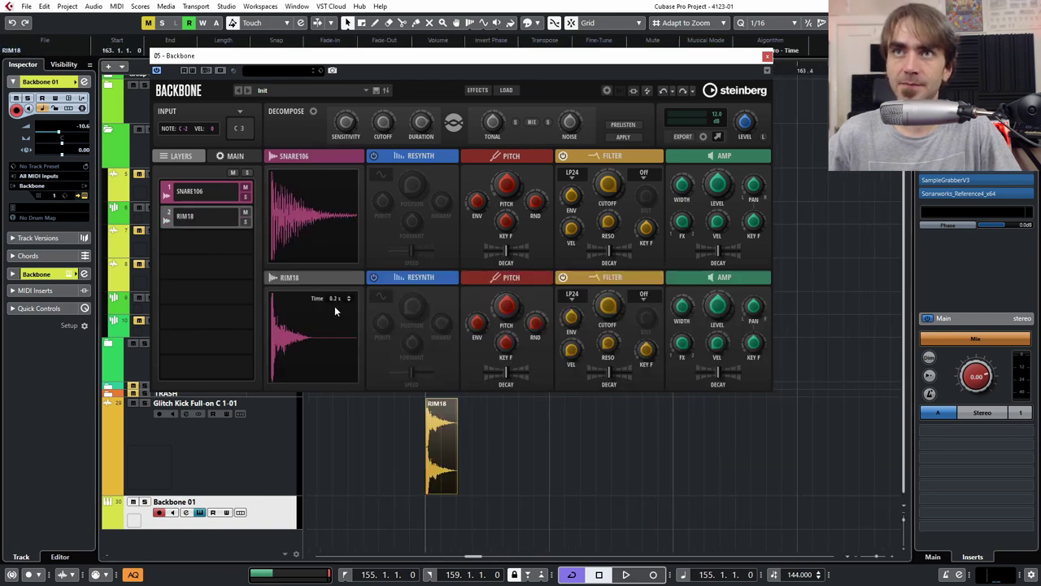
# Add the BONGO-CONGA11 event as layer 3 and the TABLA HIT2 event as layer 4.
pyautogui.hscroll(10, 528, 478)
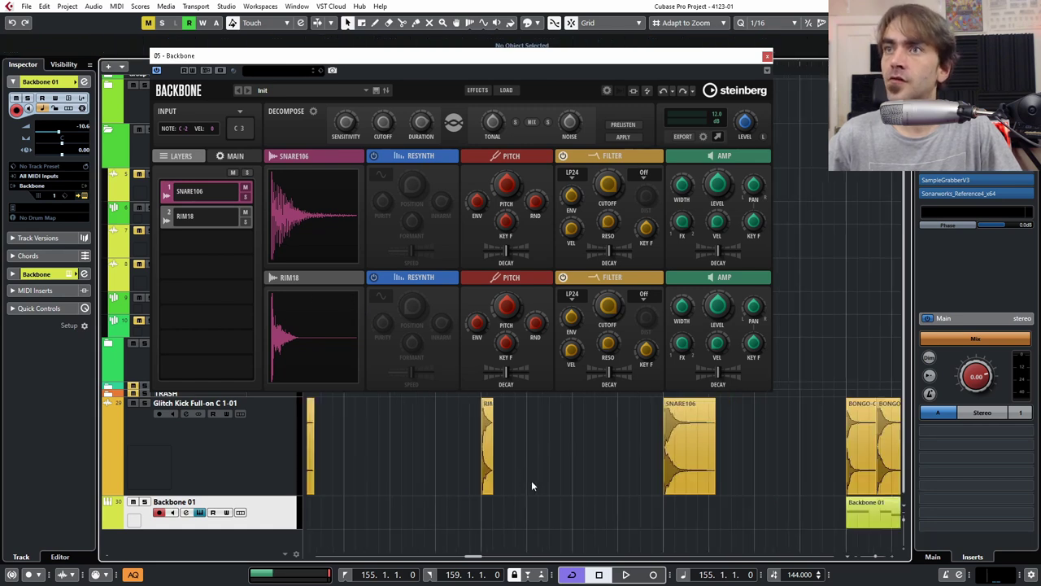
pyautogui.moveTo(572, 452); pyautogui.dragTo(179, 241)
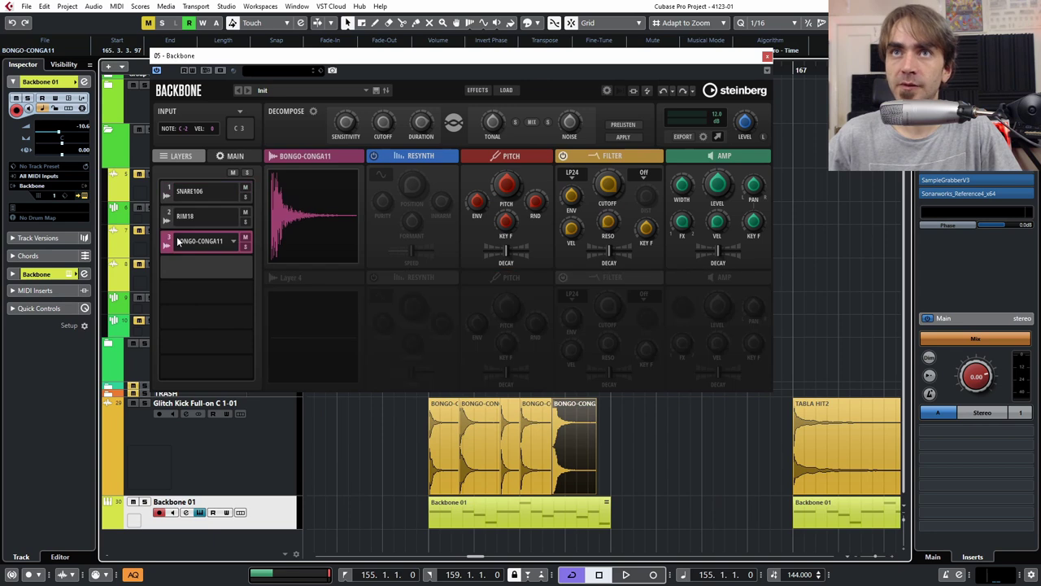
pyautogui.hscroll(5, 732, 456)
pyautogui.moveTo(725, 458); pyautogui.dragTo(195, 264)
# Add the SNARE163, SNARE165 and SNARE182 samples as layers 5, 6 and 7.
pyautogui.hscroll(-8, 510, 415)
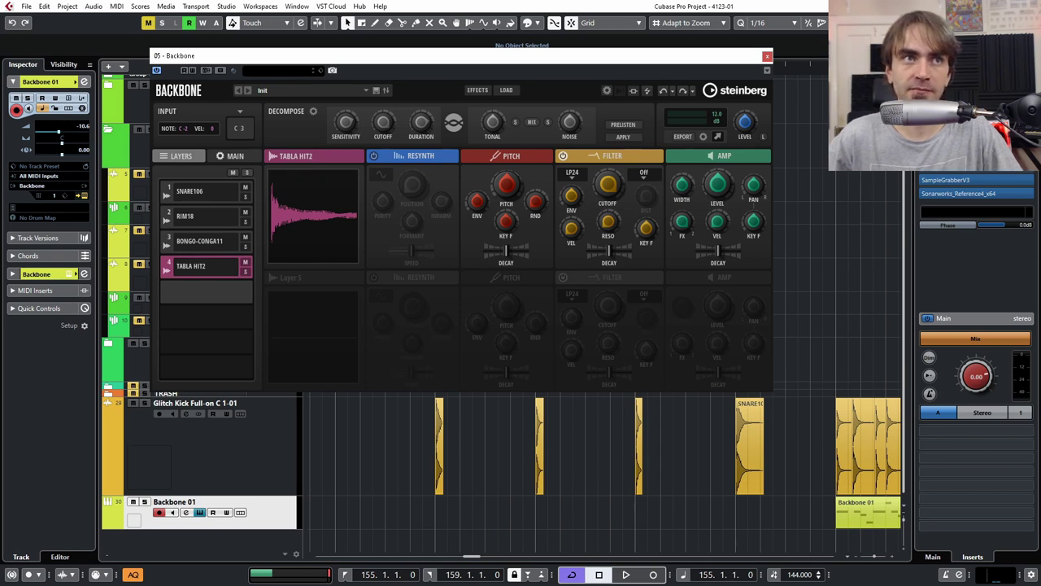
pyautogui.moveTo(195, 302); pyautogui.dragTo(192, 298)
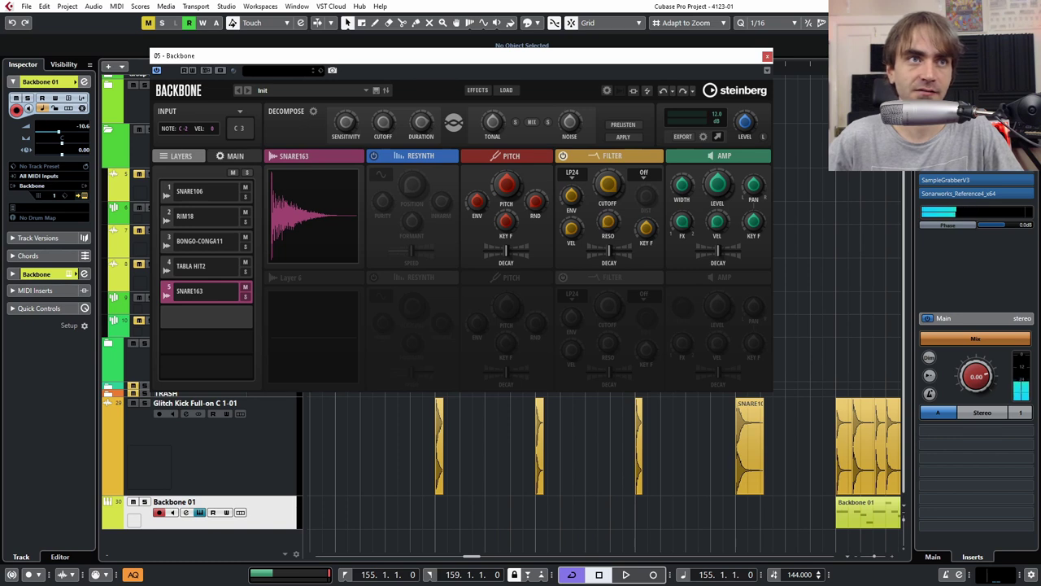
pyautogui.moveTo(243, 330); pyautogui.dragTo(163, 325)
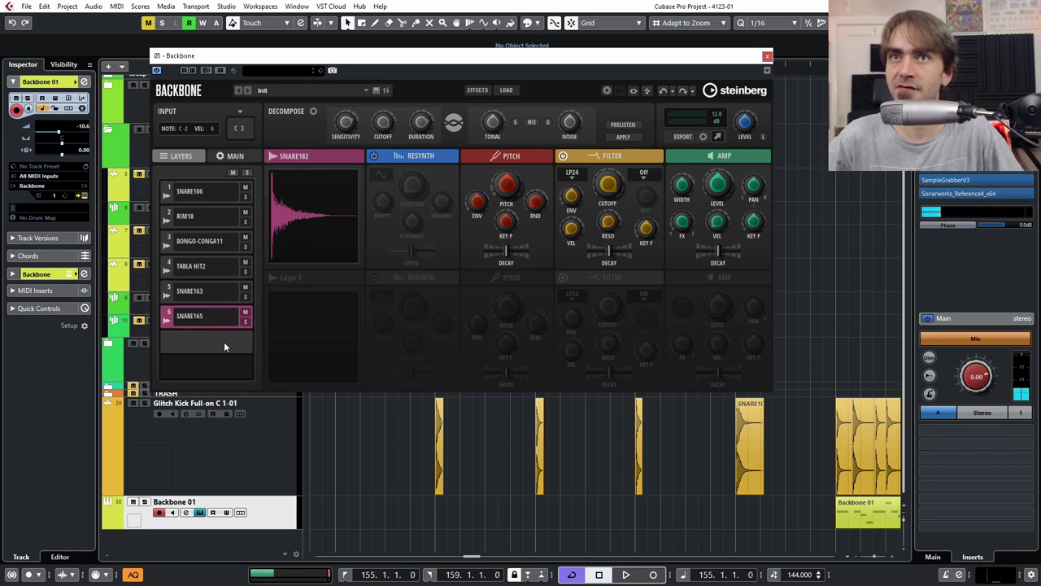
pyautogui.moveTo(225, 347); pyautogui.dragTo(211, 343)
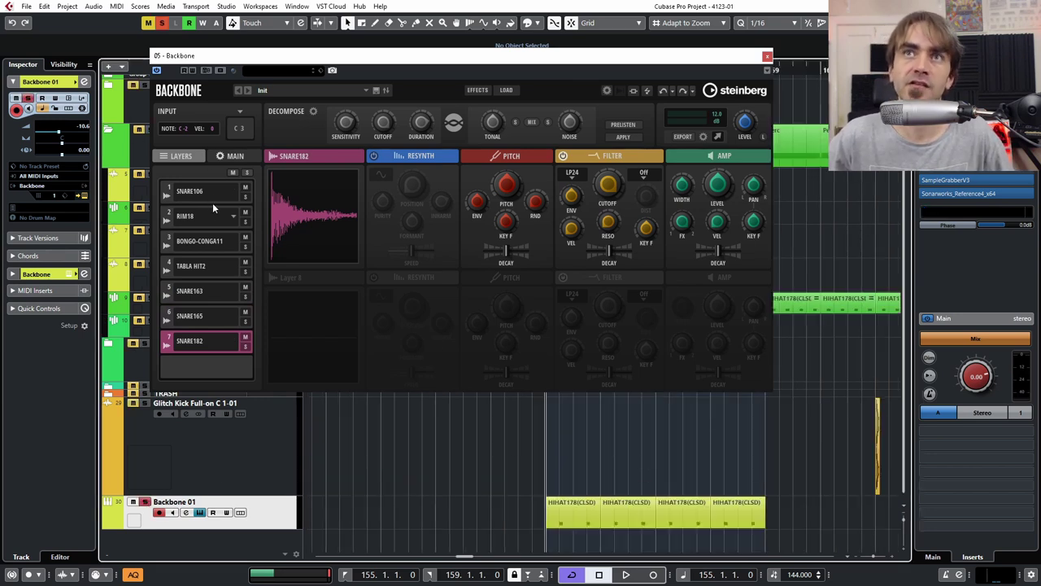
# Mute layers 2 to 7 and lower the SNARE106 layer's amp level to -28.4 dB during playback.
pyautogui.click(167, 214)
pyautogui.keyDown('shift'); pyautogui.click(171, 240); pyautogui.keyUp('shift')
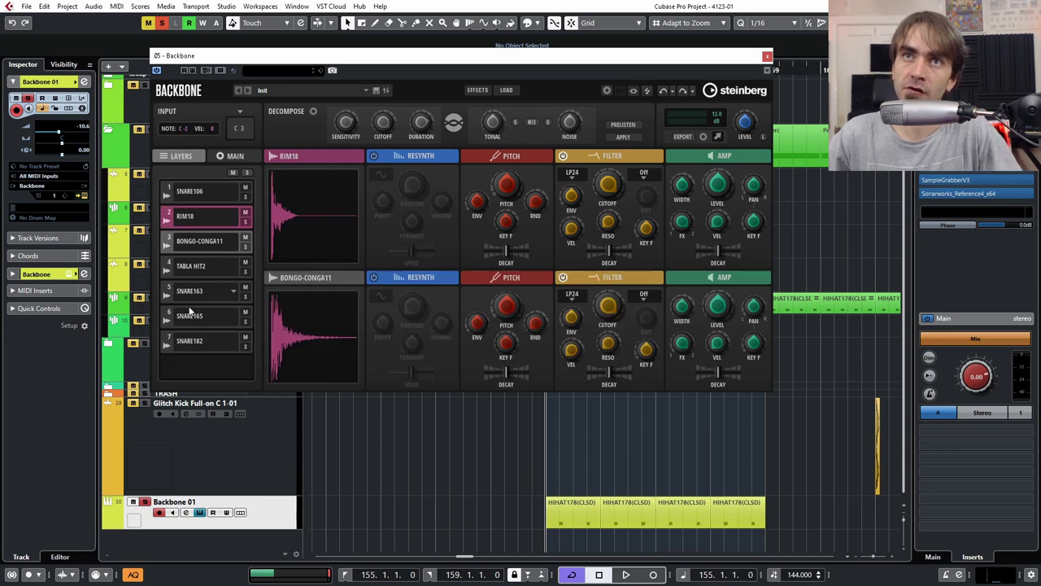
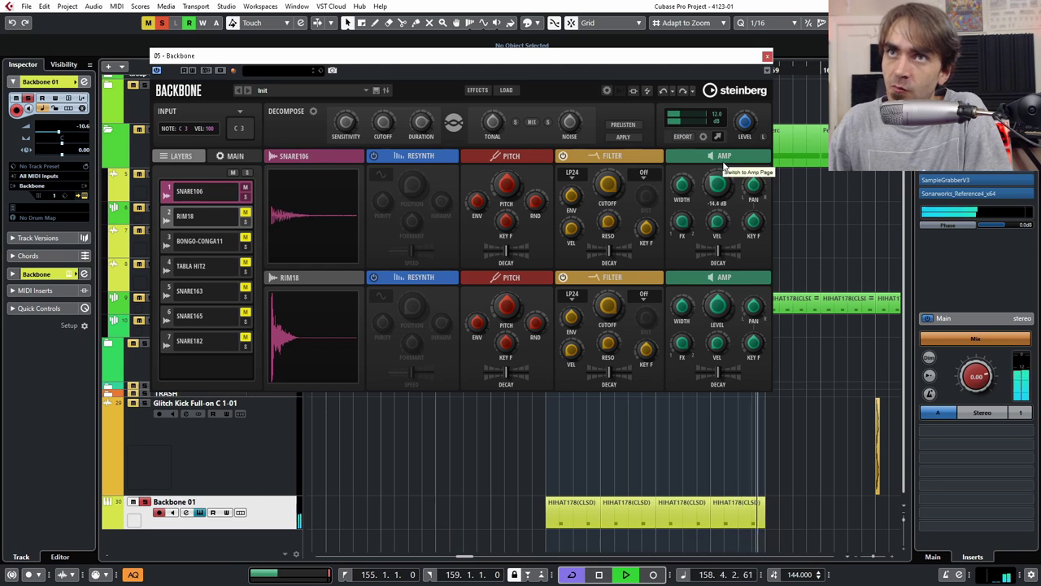
pyautogui.moveTo(717, 185)
pyautogui.mouseDown()
pyautogui.moveTo(718, 203)
pyautogui.moveTo(726, 186)
pyautogui.moveTo(709, 198)
pyautogui.mouseUp()
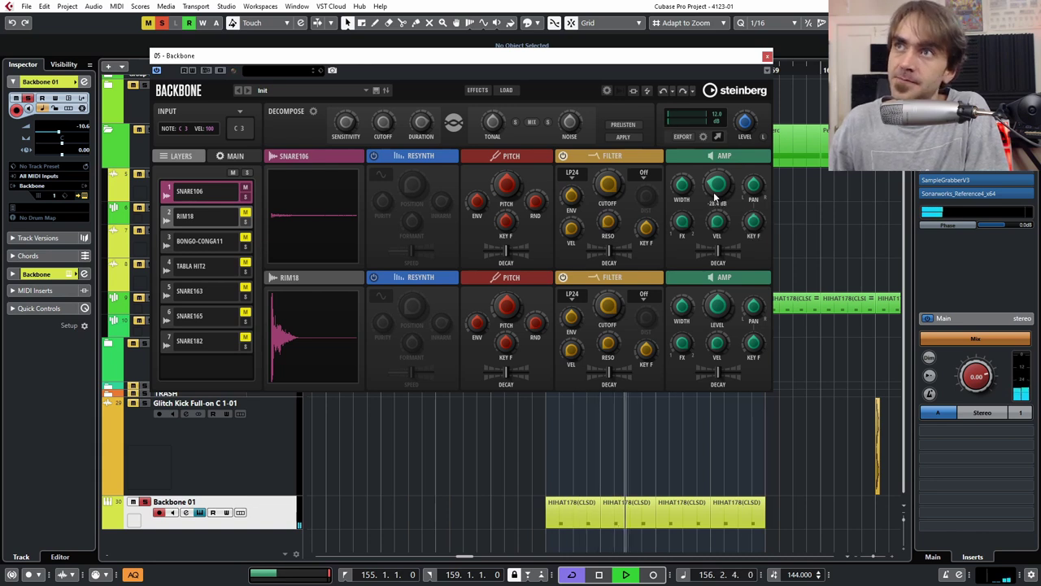
# Shape the SNARE106 amp envelope with tempo sync at 1/16 and a slow attack using a curve of 6.4.
pyautogui.click(716, 156)
pyautogui.moveTo(386, 192); pyautogui.dragTo(408, 192)
pyautogui.moveTo(402, 232); pyautogui.dragTo(405, 247)
pyautogui.moveTo(405, 191); pyautogui.dragTo(397, 192)
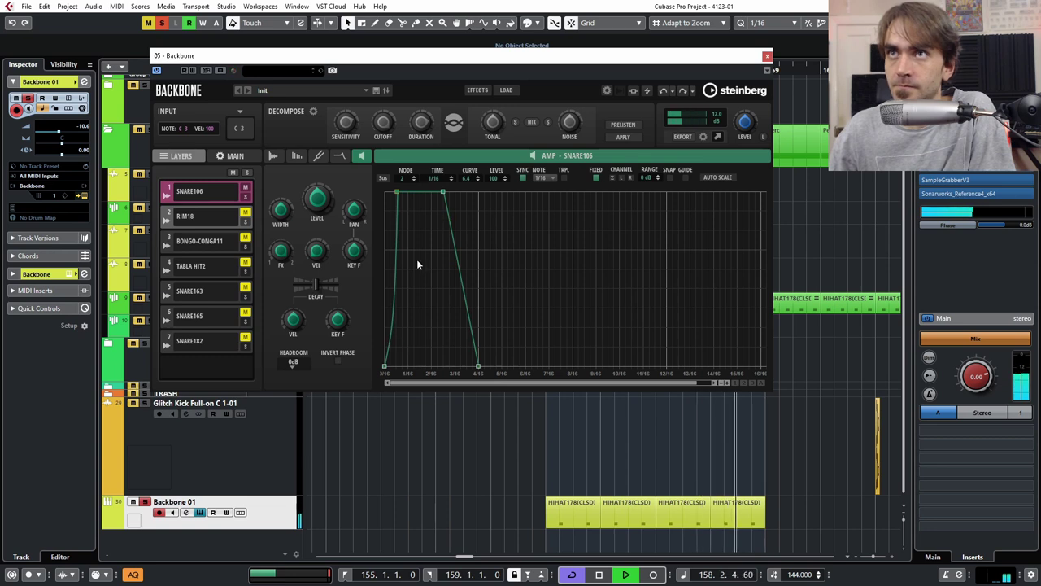
# Set the SNARE106 filter to HP24 with a cutoff of 868 Hz and return to the layer overview.
pyautogui.click(297, 155)
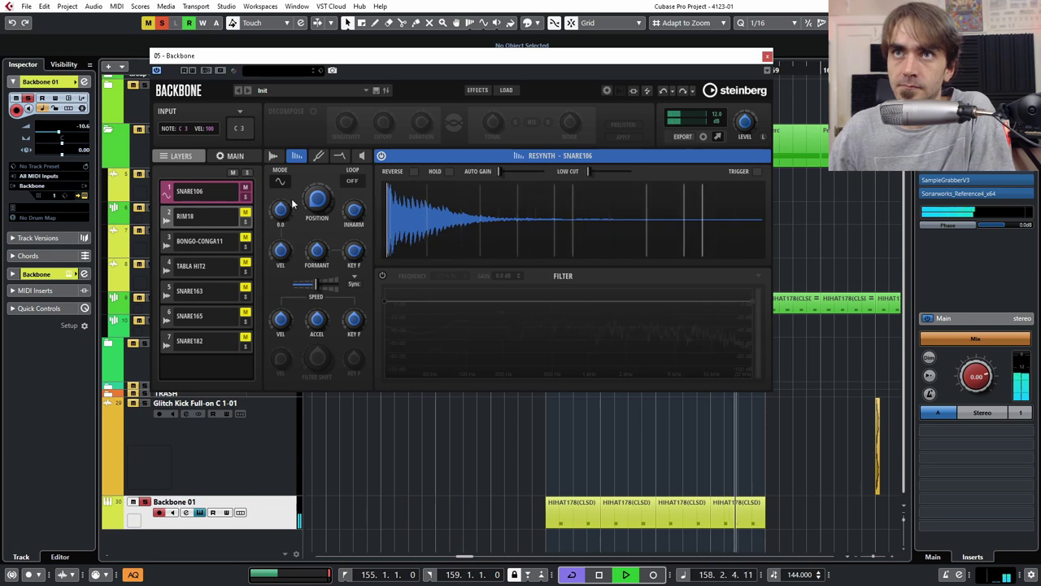
pyautogui.click(340, 155)
pyautogui.moveTo(324, 204)
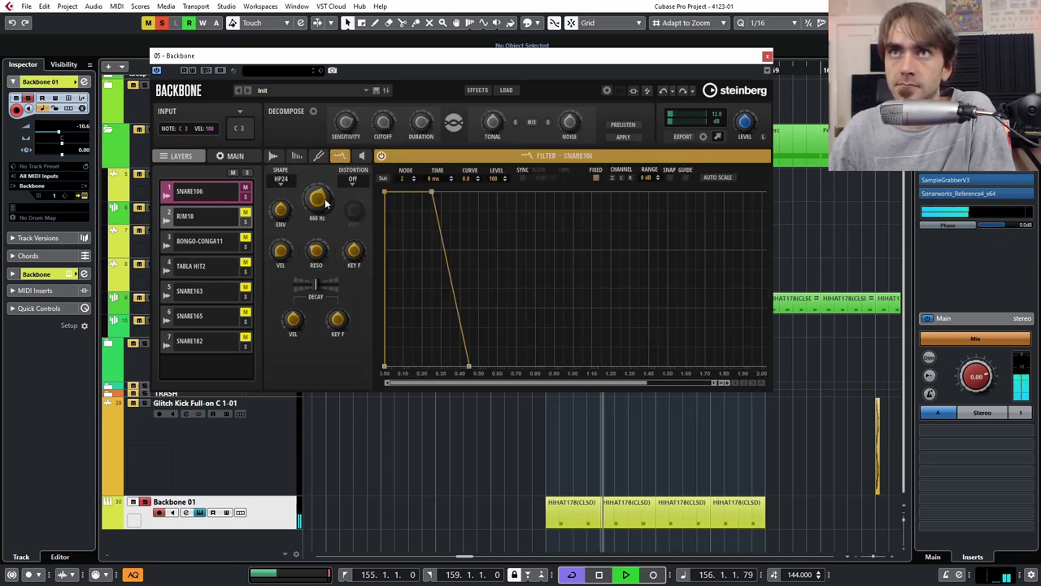
pyautogui.click(362, 156)
pyautogui.click(362, 155)
# Audition other layers against SNARE106, muting SNARE182 again and unmuting and selecting SNARE165.
pyautogui.click(245, 213)
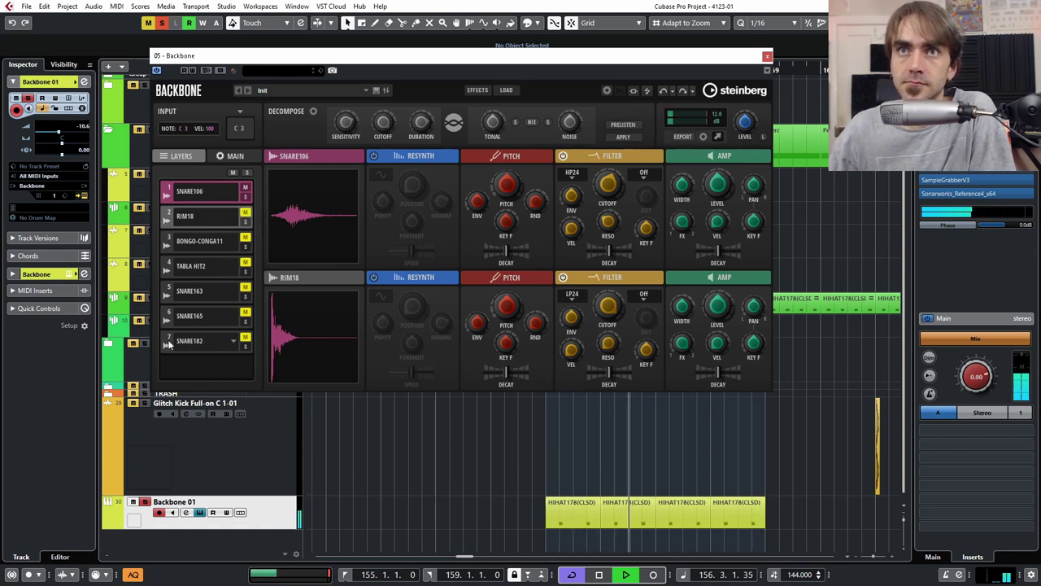
pyautogui.click(245, 338)
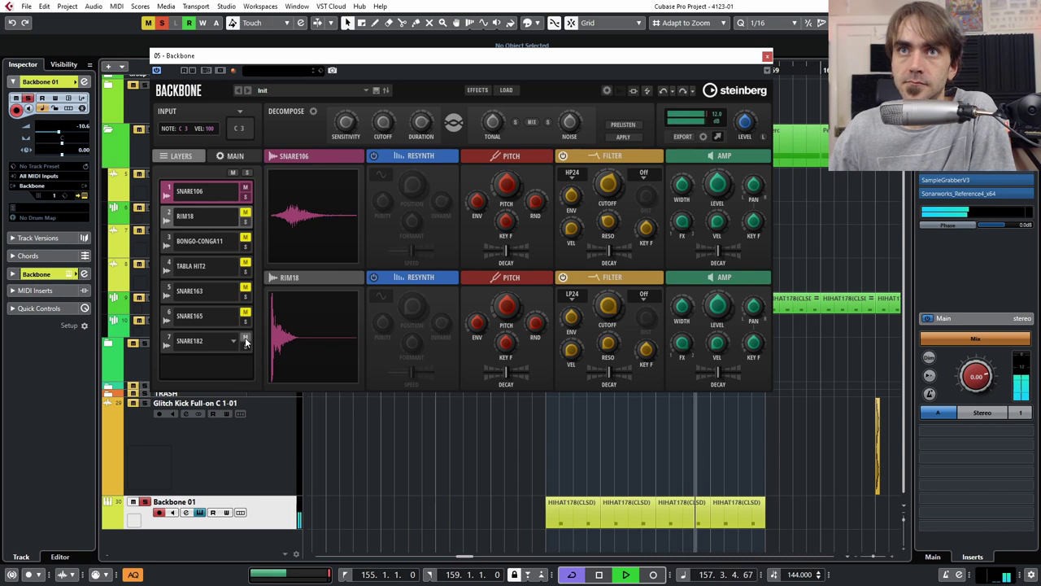
pyautogui.click(192, 341)
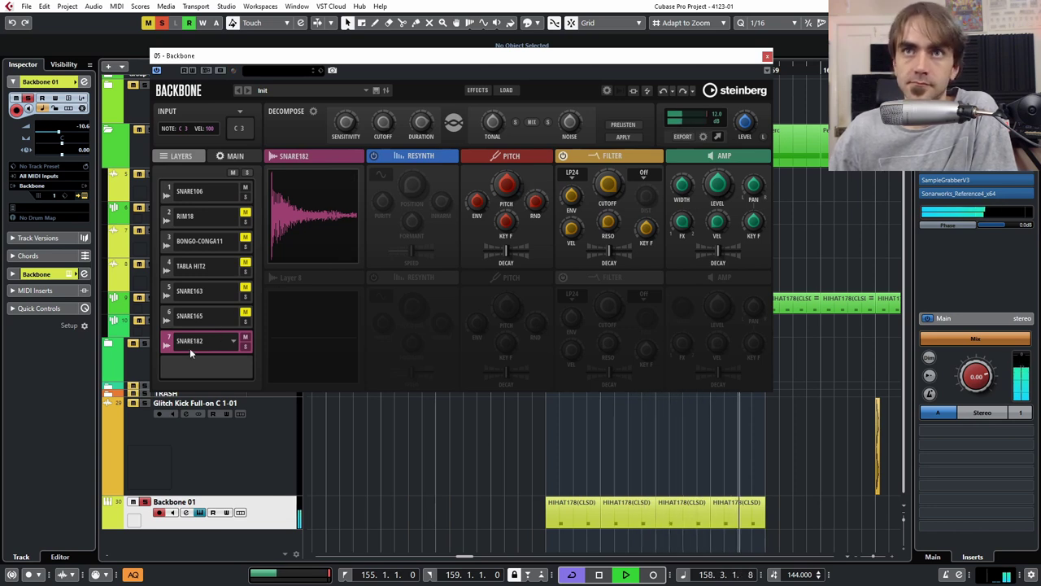
pyautogui.click(245, 336)
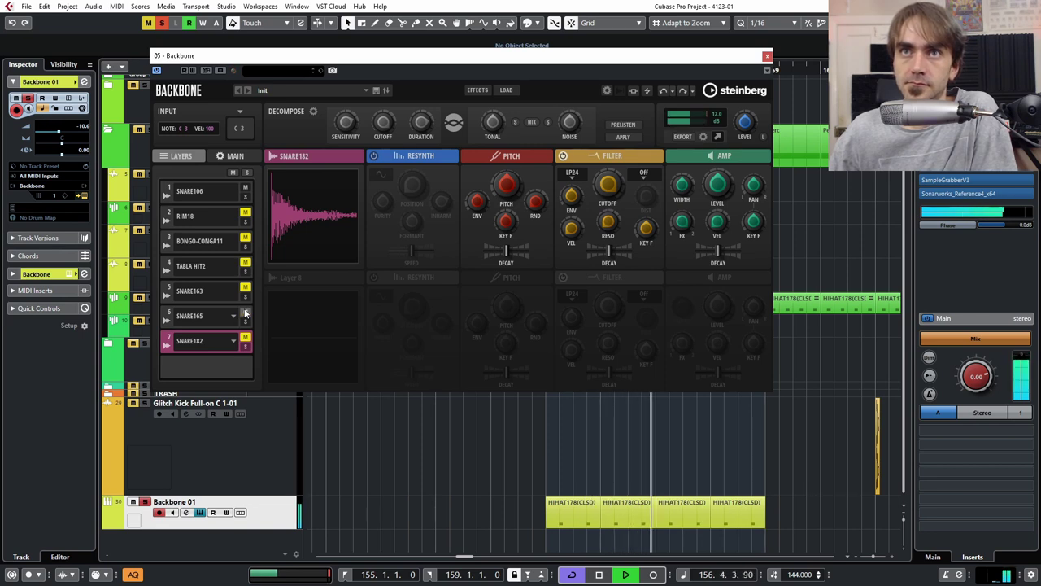
pyautogui.click(192, 319)
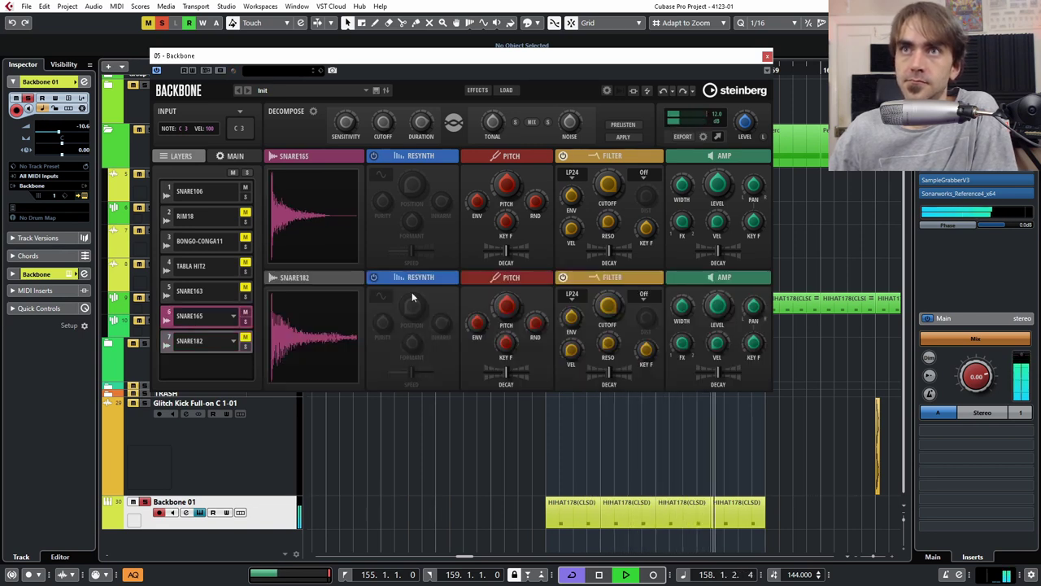
# Sync the SNARE182 amp envelope to 1/16 notes and shorten it to a very brief burst without attack.
pyautogui.click(708, 277)
pyautogui.click(524, 177)
pyautogui.moveTo(489, 366); pyautogui.dragTo(445, 366)
pyautogui.moveTo(437, 192); pyautogui.dragTo(397, 192)
pyautogui.click(407, 191)
pyautogui.click(727, 383)
pyautogui.moveTo(740, 366); pyautogui.dragTo(525, 365)
pyautogui.moveTo(519, 192); pyautogui.dragTo(410, 192)
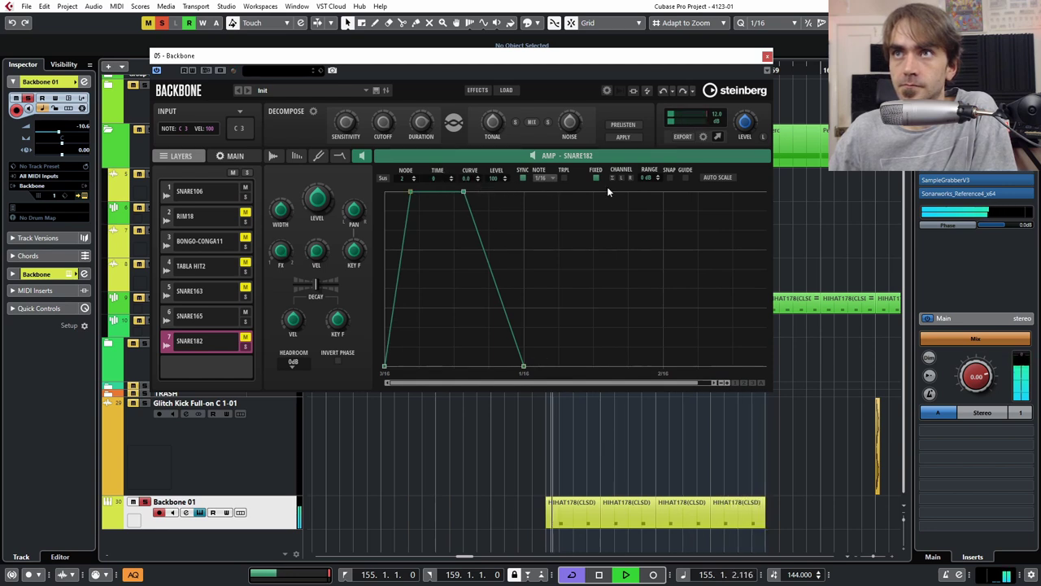
pyautogui.moveTo(462, 192); pyautogui.dragTo(391, 193)
pyautogui.moveTo(449, 365); pyautogui.dragTo(395, 365)
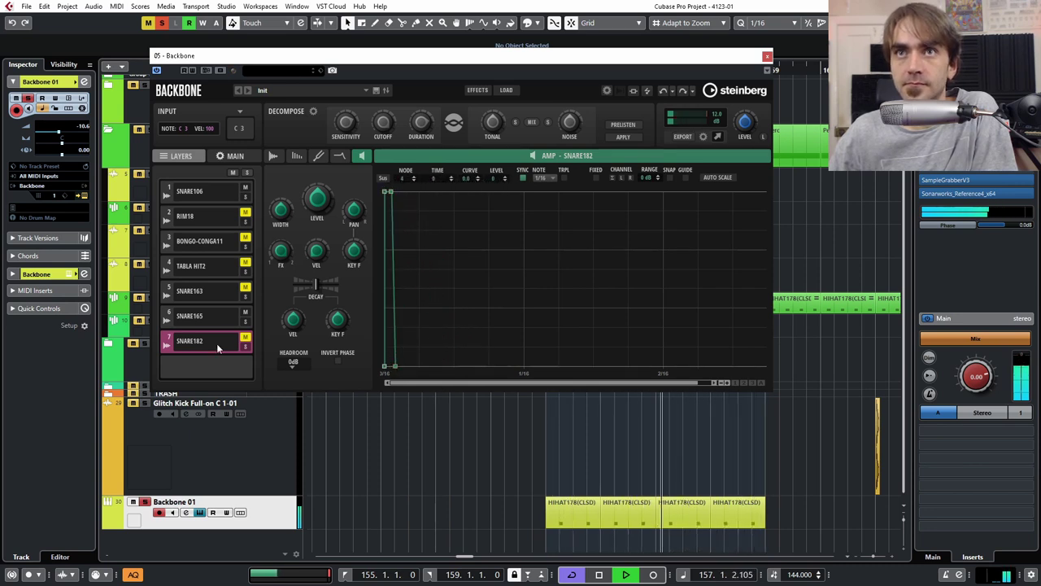
# Shape the SNARE165 amp envelope with a short attack and a steep curved 100 ms decay, and unmute SNARE182.
pyautogui.click(213, 317)
pyautogui.moveTo(596, 192); pyautogui.dragTo(389, 190)
pyautogui.moveTo(610, 365); pyautogui.dragTo(452, 366)
pyautogui.moveTo(386, 193); pyautogui.dragTo(398, 192)
pyautogui.click(246, 338)
pyautogui.moveTo(401, 366); pyautogui.dragTo(467, 365)
pyautogui.moveTo(435, 287); pyautogui.dragTo(433, 346)
pyautogui.click(236, 318)
pyautogui.moveTo(392, 192); pyautogui.dragTo(398, 191)
pyautogui.moveTo(445, 295); pyautogui.dragTo(464, 327)
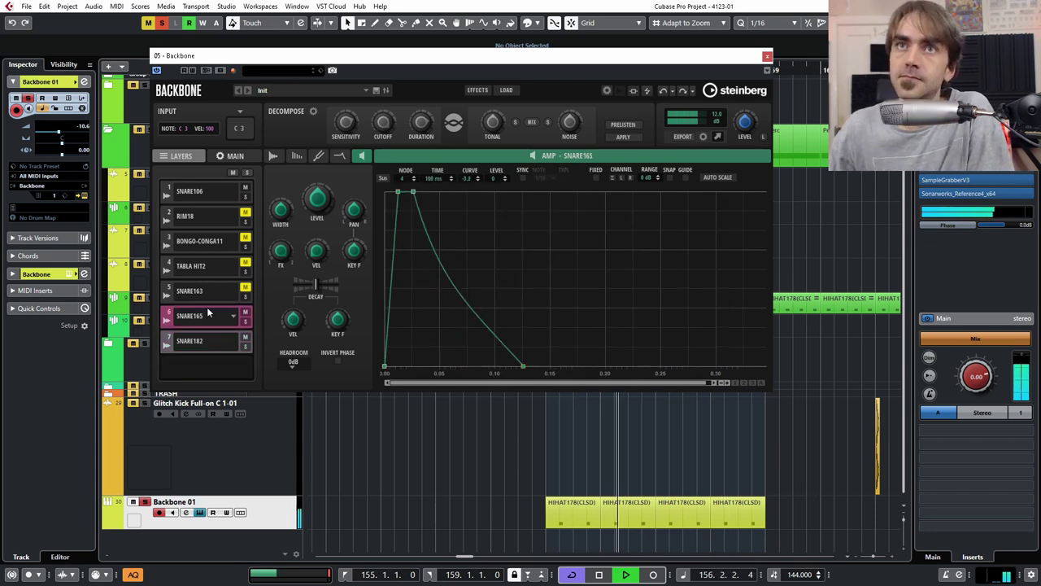
# Return to the layer overview, unmute BONGO-CONGA11 and lower its pitch to about -9.74.
pyautogui.click(199, 266)
pyautogui.click(465, 156)
pyautogui.click(246, 237)
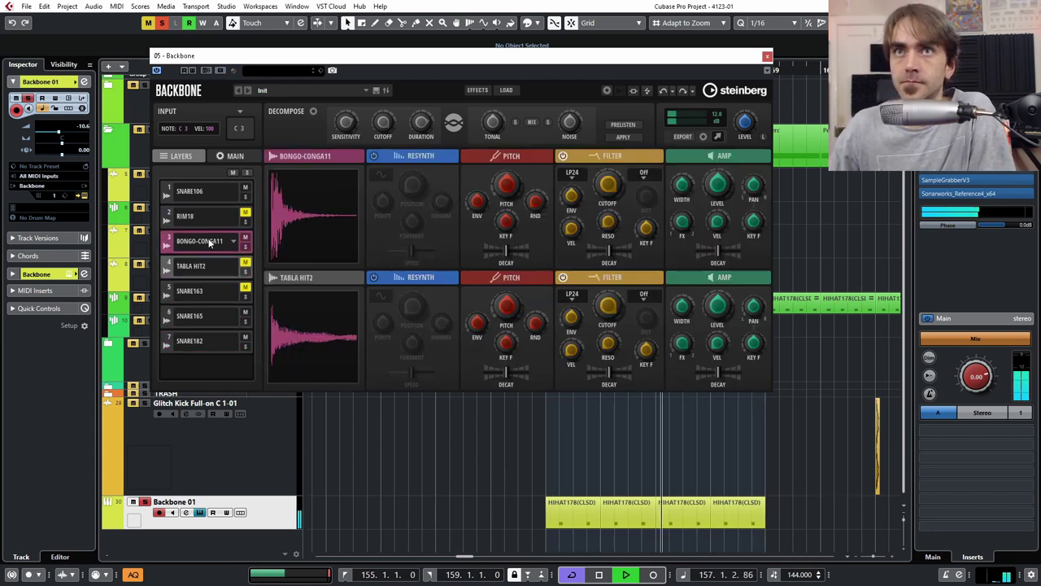
pyautogui.moveTo(506, 188); pyautogui.dragTo(506, 198)
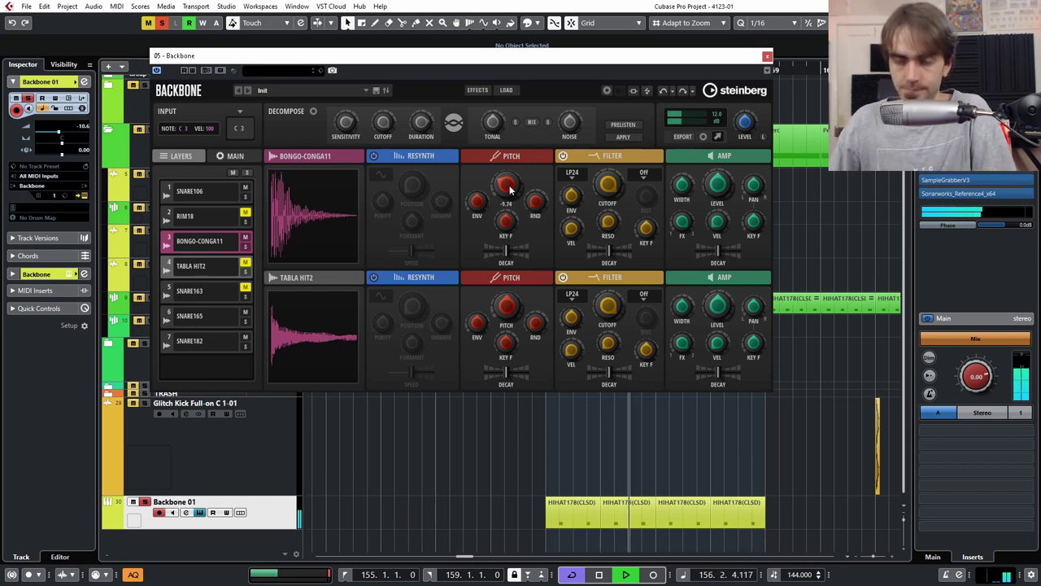
# Resynthesize BONGO-CONGA11 with a speed of 42.4, set its amp level to 3.7 dB and stop playback.
pyautogui.click(393, 156)
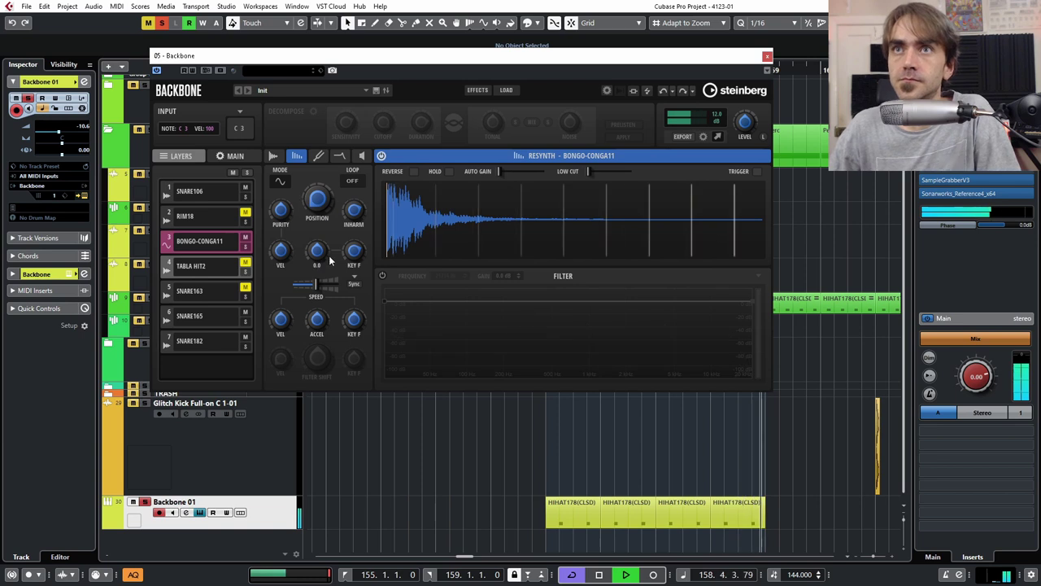
pyautogui.click(362, 156)
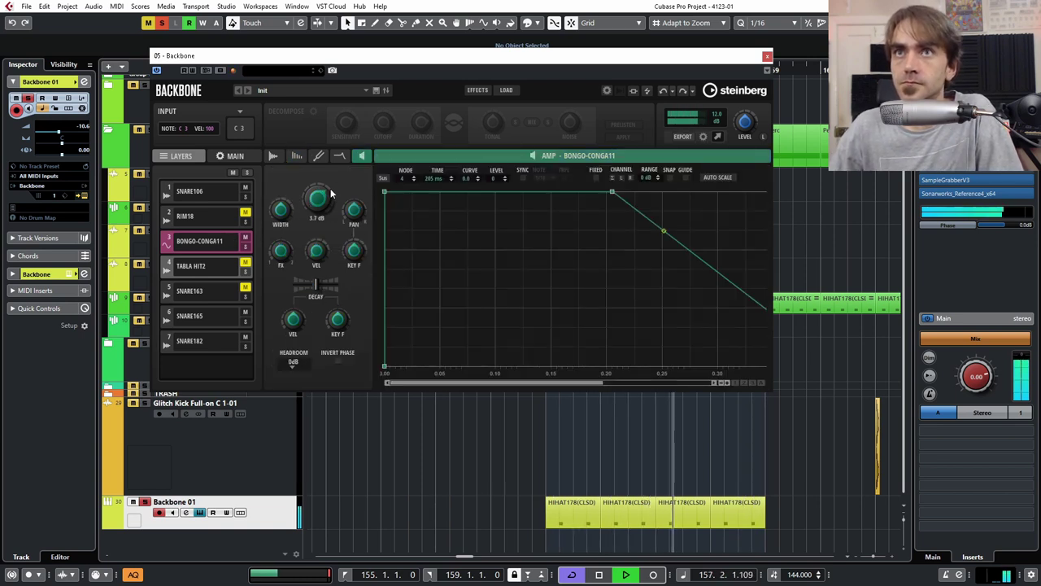
pyautogui.click(297, 156)
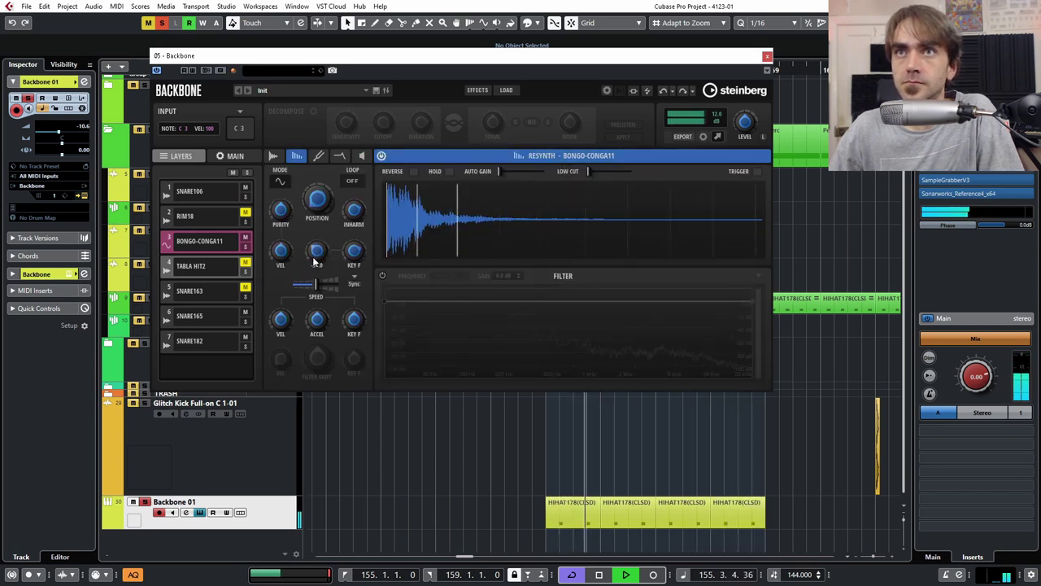
pyautogui.moveTo(316, 286); pyautogui.dragTo(304, 288)
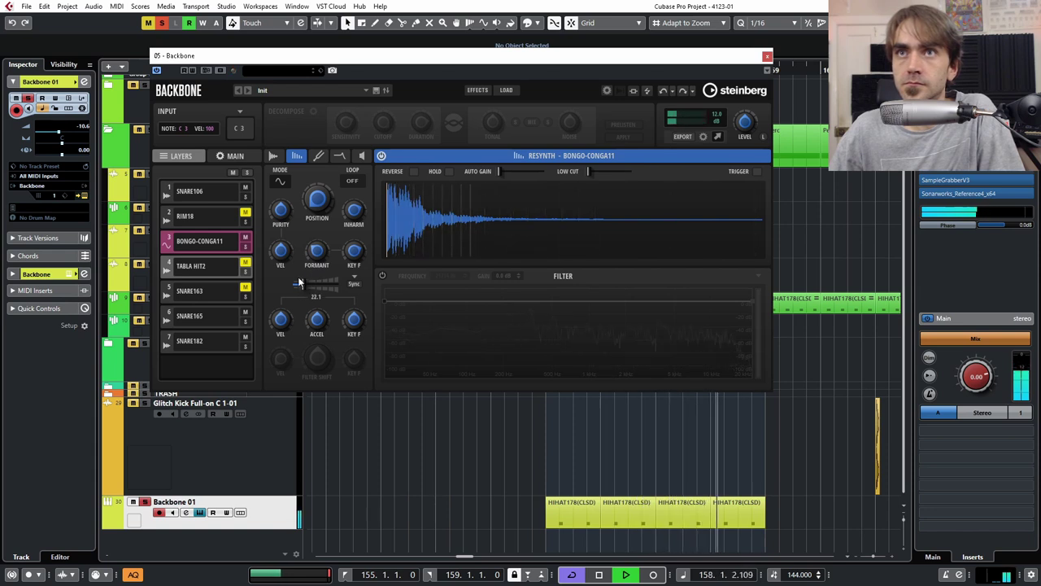
pyautogui.moveTo(303, 283); pyautogui.dragTo(307, 283)
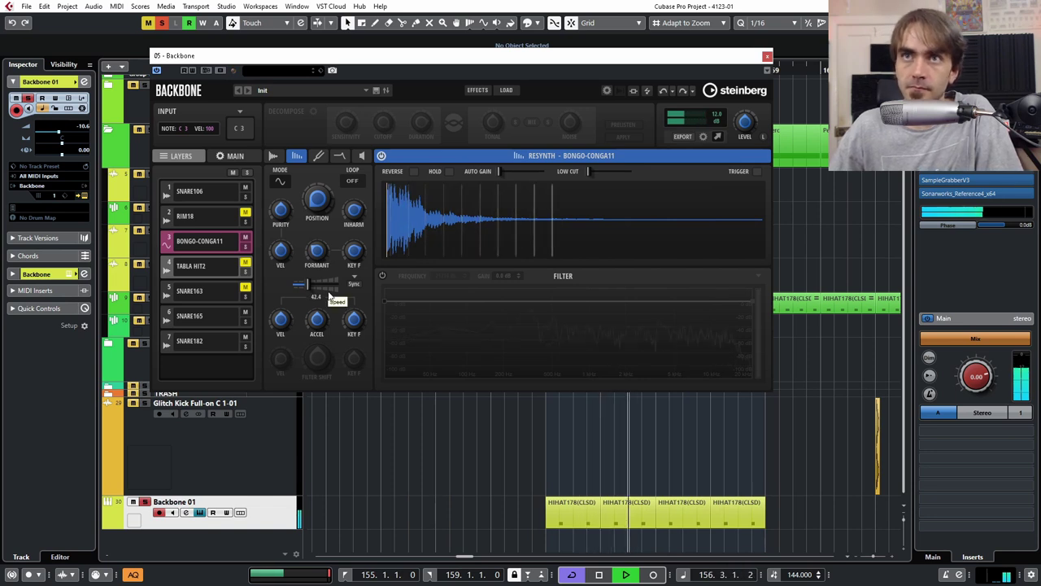
pyautogui.press('space')
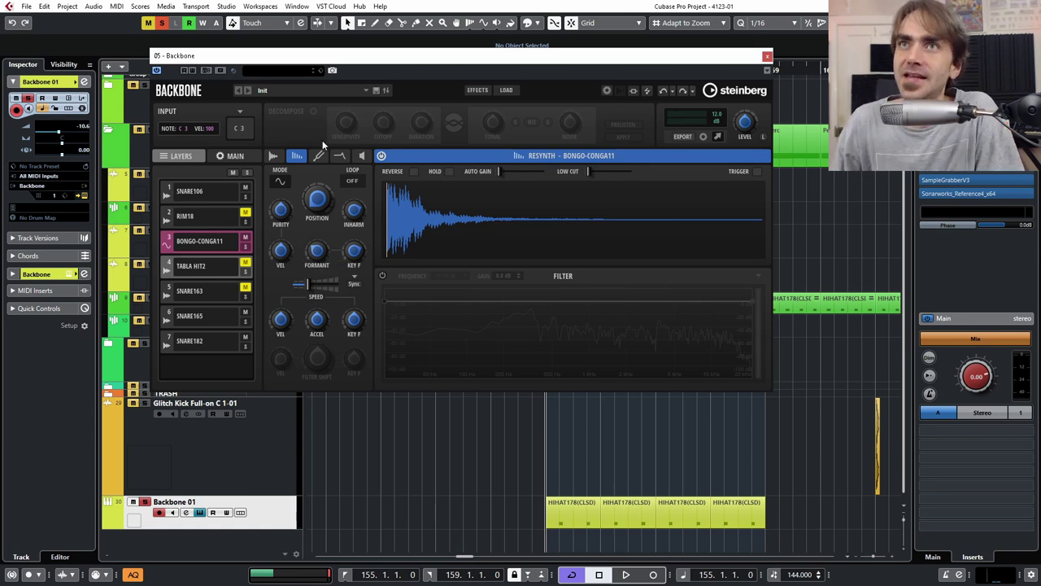
# Set the BONGO-CONGA11 filter shape to BP24.
pyautogui.click(339, 156)
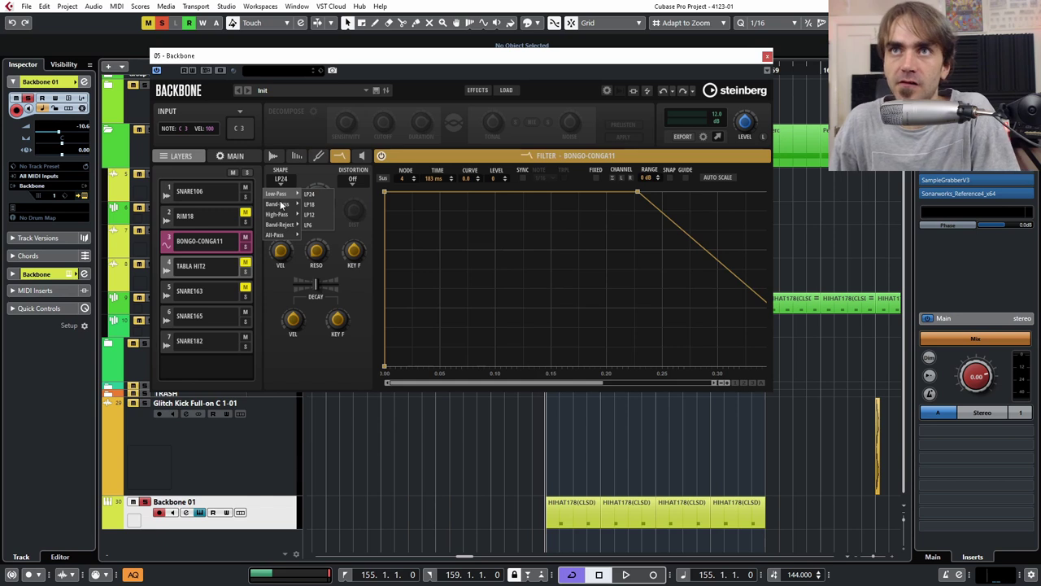
pyautogui.moveTo(278, 211)
pyautogui.click(316, 213)
# Shorten the BONGO-CONGA11 amp envelope to a 14 ms attack, 15 ms hold and quick decay, and play it back.
pyautogui.click(362, 155)
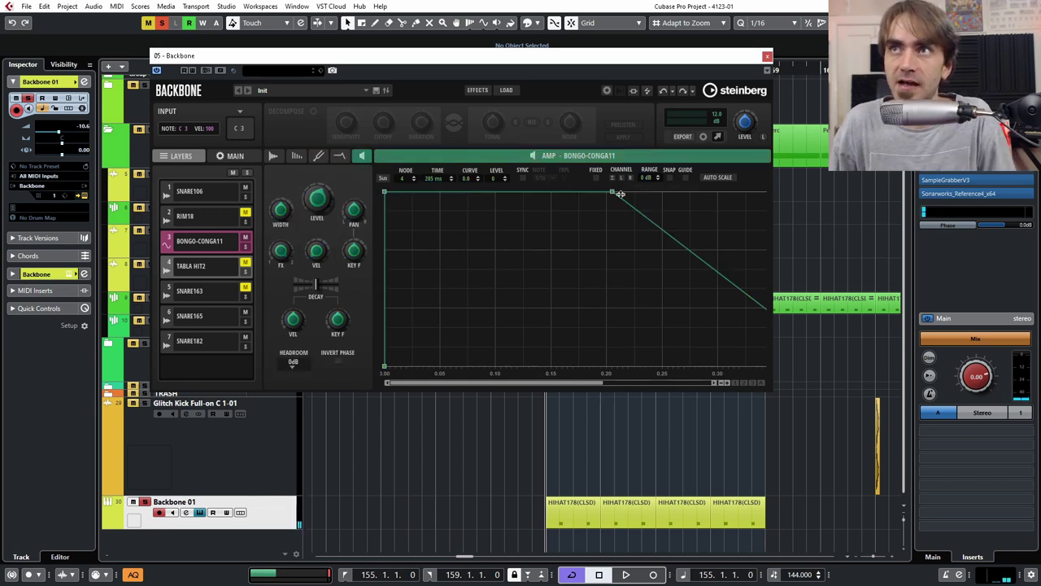
pyautogui.moveTo(614, 193); pyautogui.dragTo(482, 193)
pyautogui.moveTo(706, 363); pyautogui.dragTo(593, 354)
pyautogui.moveTo(478, 193); pyautogui.dragTo(399, 193)
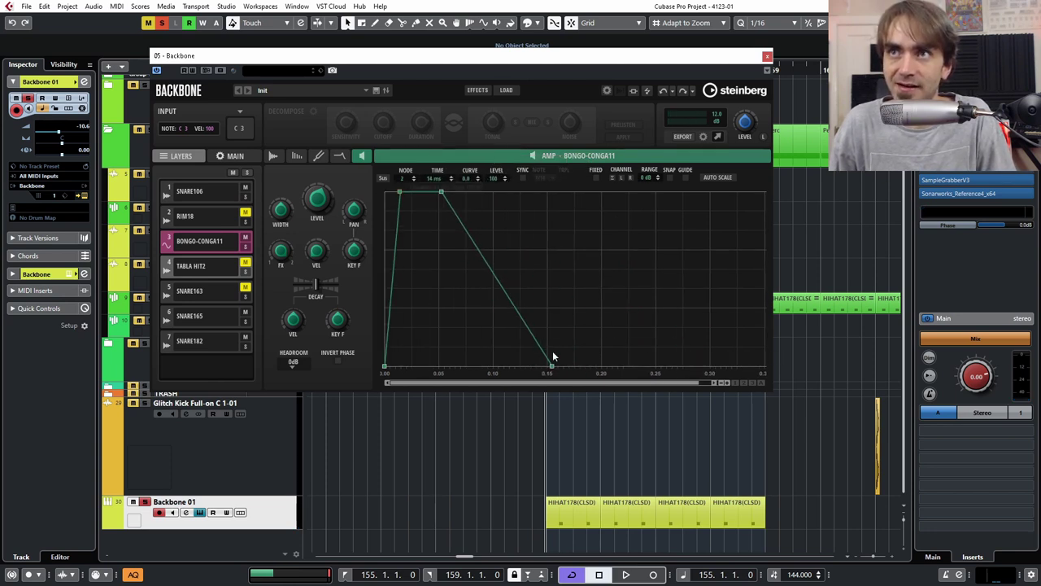
pyautogui.moveTo(554, 366); pyautogui.dragTo(491, 365)
pyautogui.moveTo(437, 193); pyautogui.dragTo(416, 195)
pyautogui.press('space')
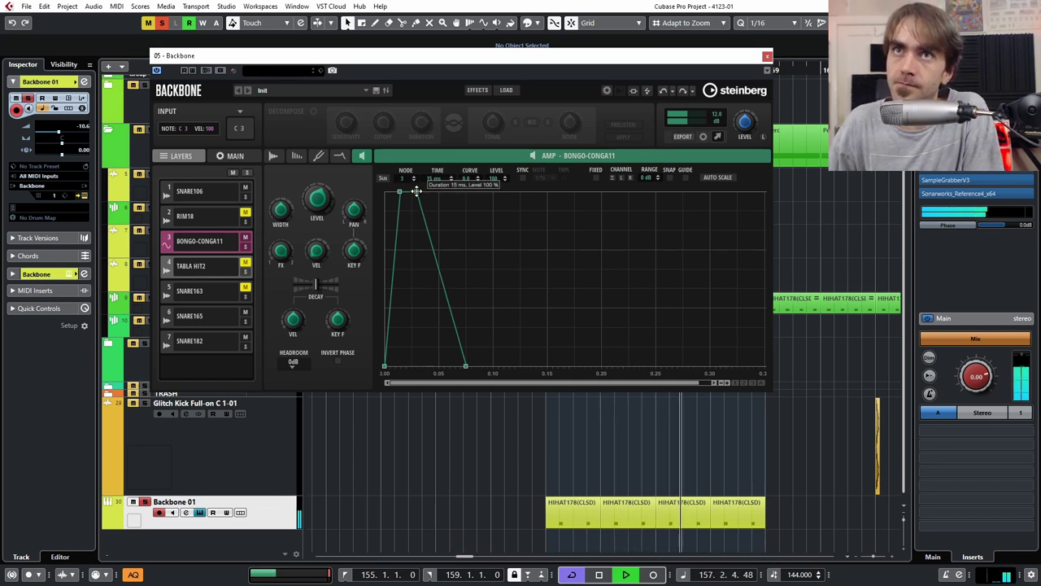
# Unmute TABLA HIT2, enable its resynthesis, lower the formant to about -27 and raise the speed.
pyautogui.click(191, 267)
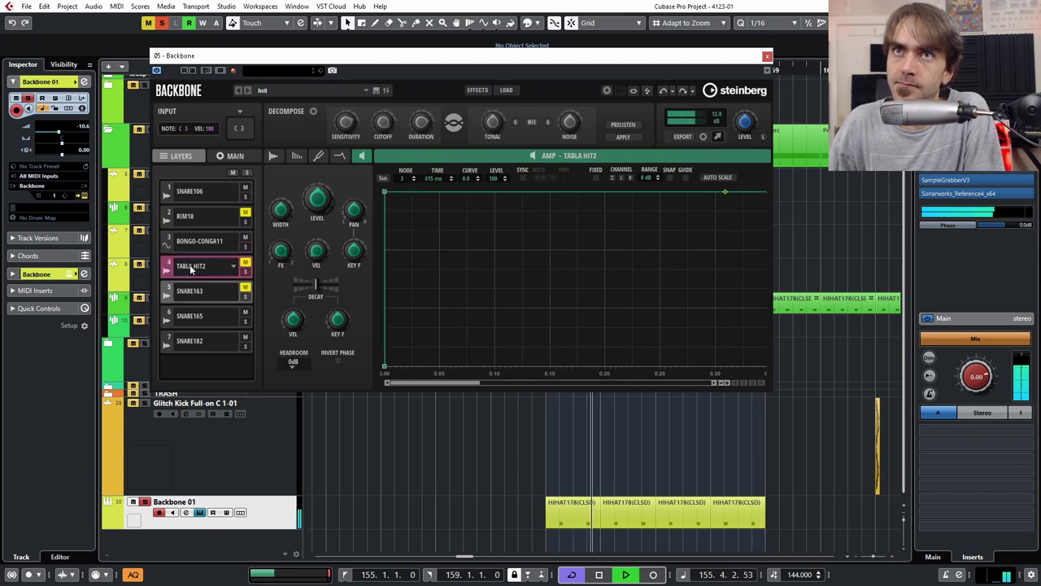
pyautogui.click(404, 158)
pyautogui.click(209, 289)
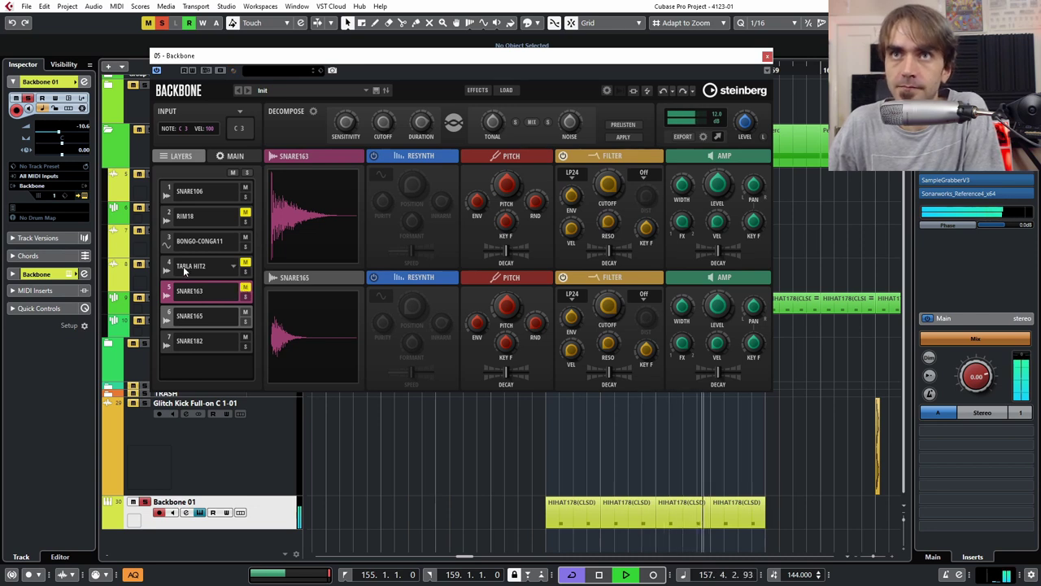
pyautogui.click(244, 266)
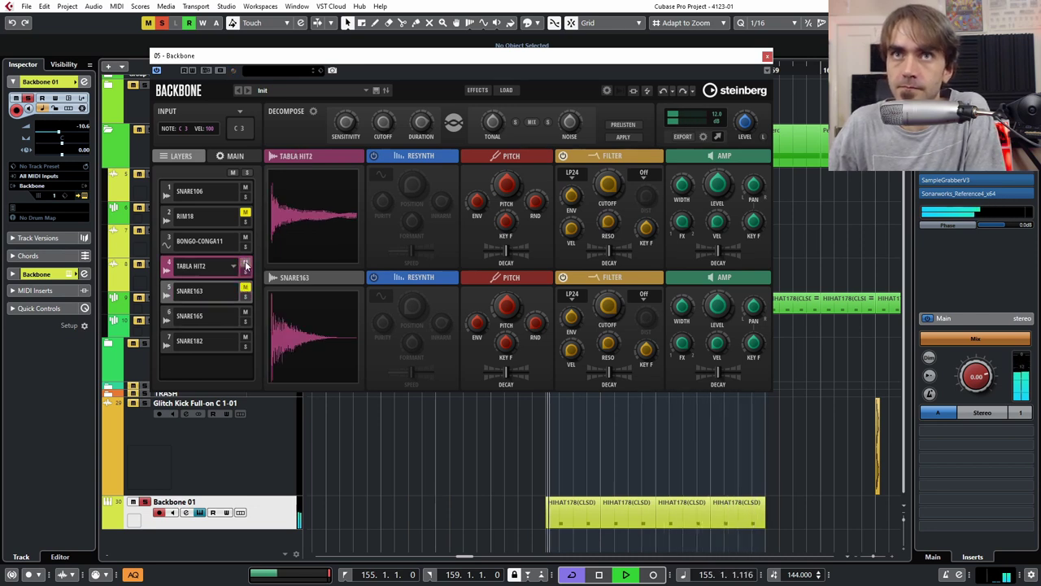
pyautogui.click(382, 176)
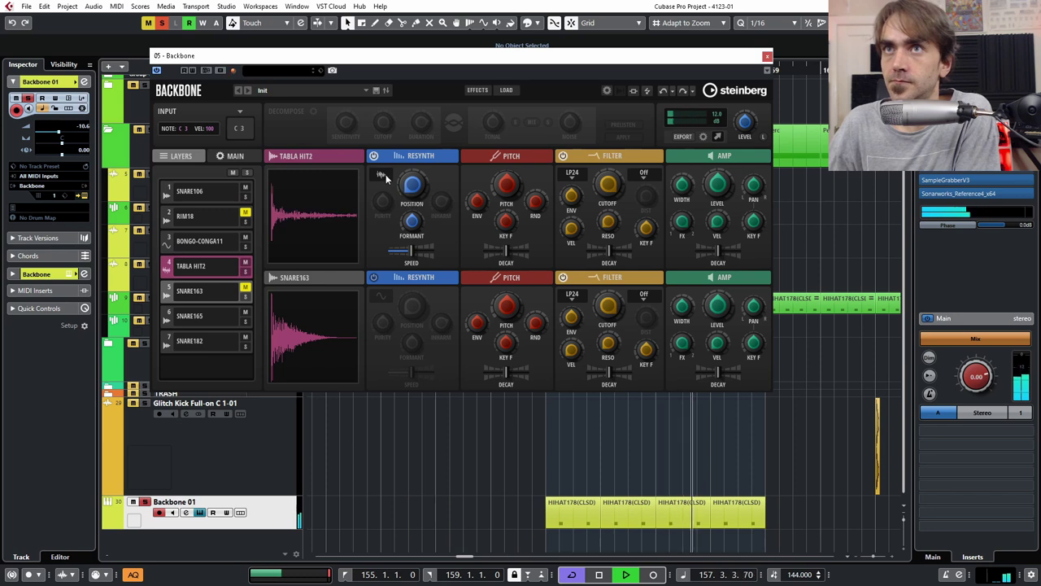
pyautogui.moveTo(417, 226)
pyautogui.mouseDown()
pyautogui.moveTo(422, 203)
pyautogui.moveTo(412, 229)
pyautogui.mouseUp()
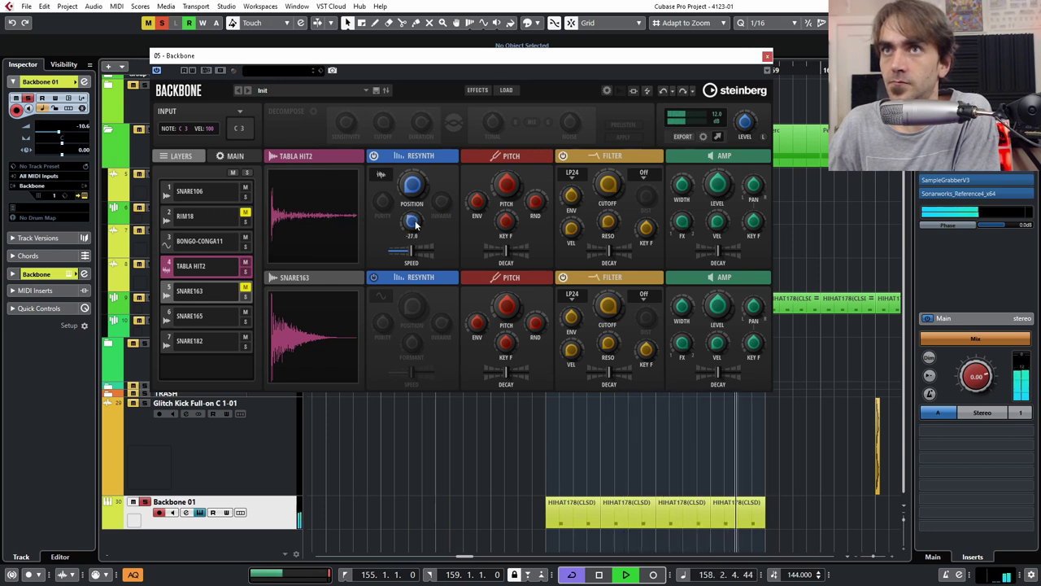
pyautogui.moveTo(412, 252)
pyautogui.mouseDown()
pyautogui.moveTo(394, 253)
pyautogui.moveTo(423, 253)
pyautogui.mouseUp()
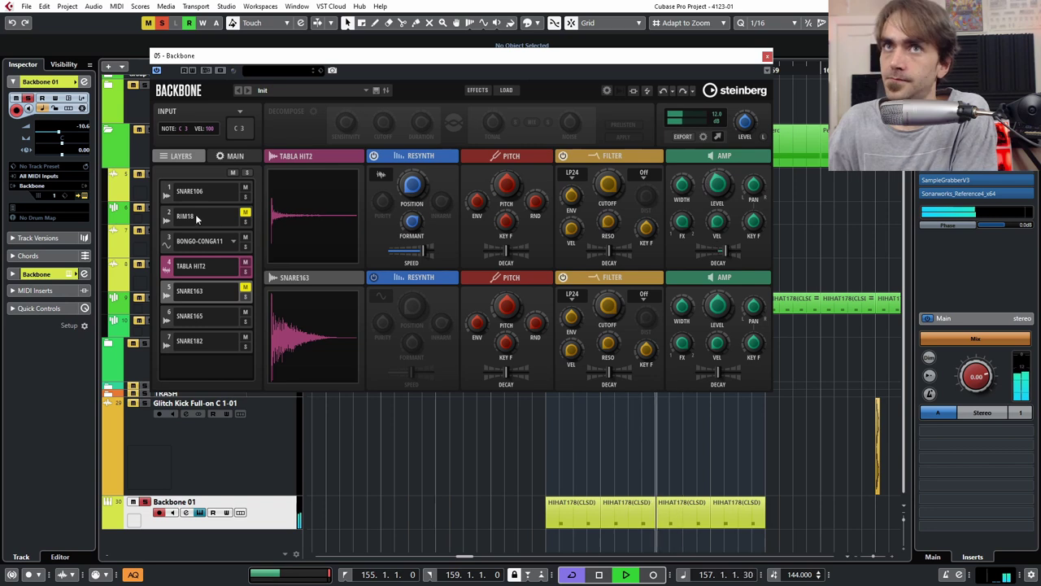
# Unmute RIM18, reduce its amp level and set its filter to HP24 with a cutoff of about 835 Hz.
pyautogui.click(249, 218)
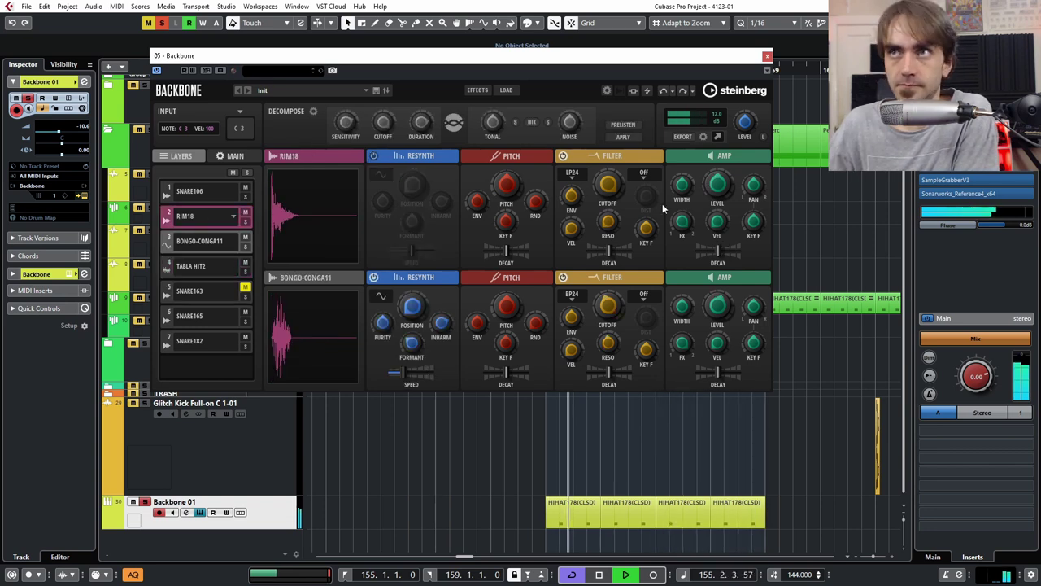
pyautogui.moveTo(723, 191); pyautogui.dragTo(722, 204)
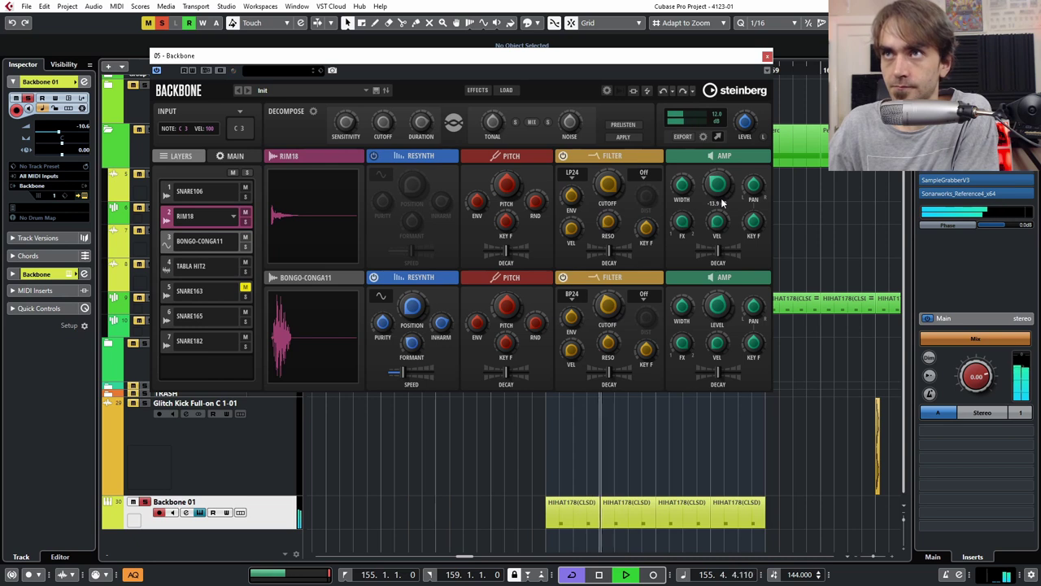
pyautogui.click(573, 174)
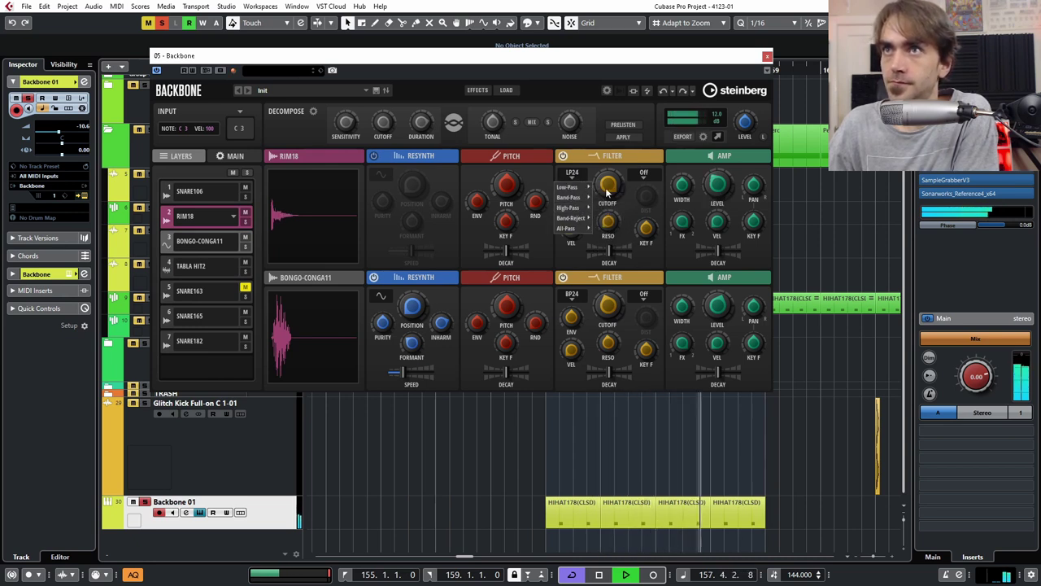
pyautogui.moveTo(569, 207)
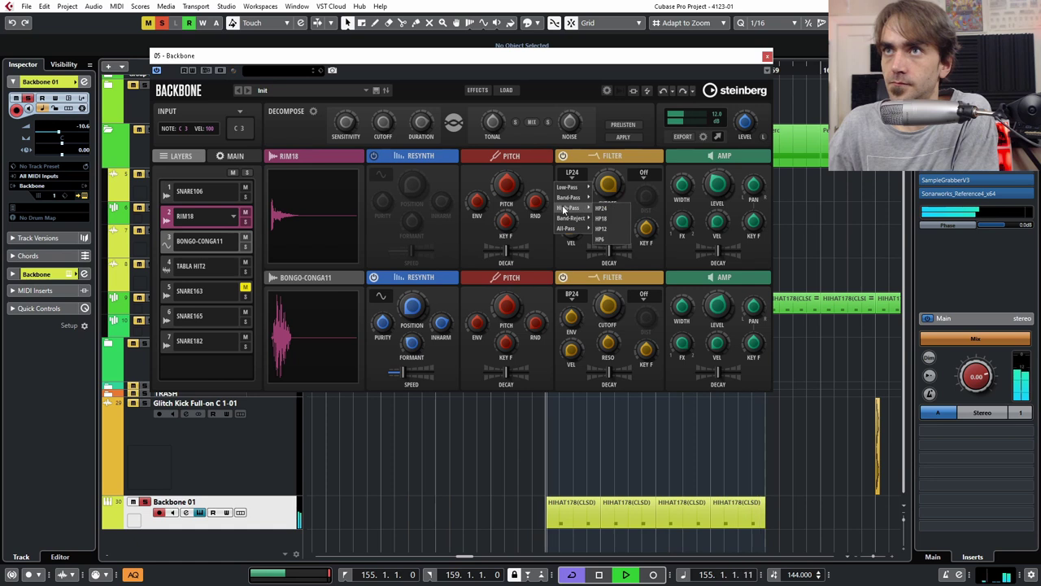
pyautogui.click(605, 210)
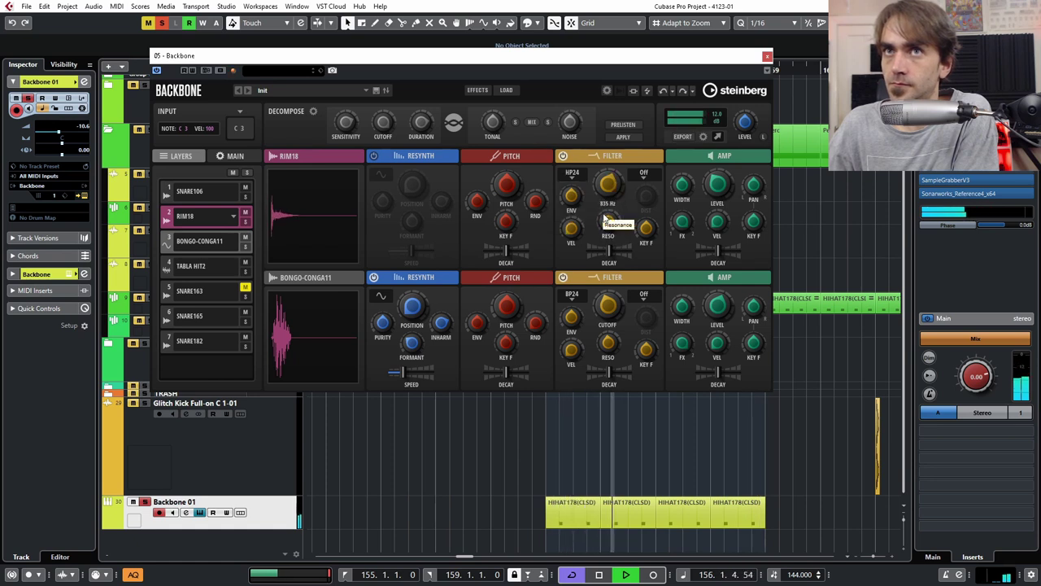
# Unmute SNARE163 and shorten its amp decay.
pyautogui.click(189, 292)
pyautogui.click(245, 290)
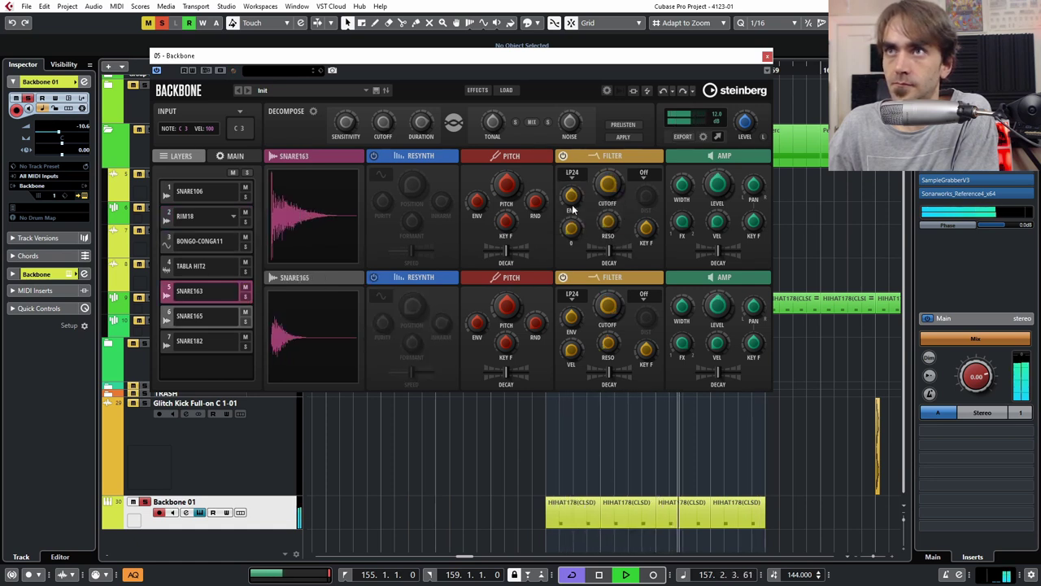
pyautogui.click(574, 174)
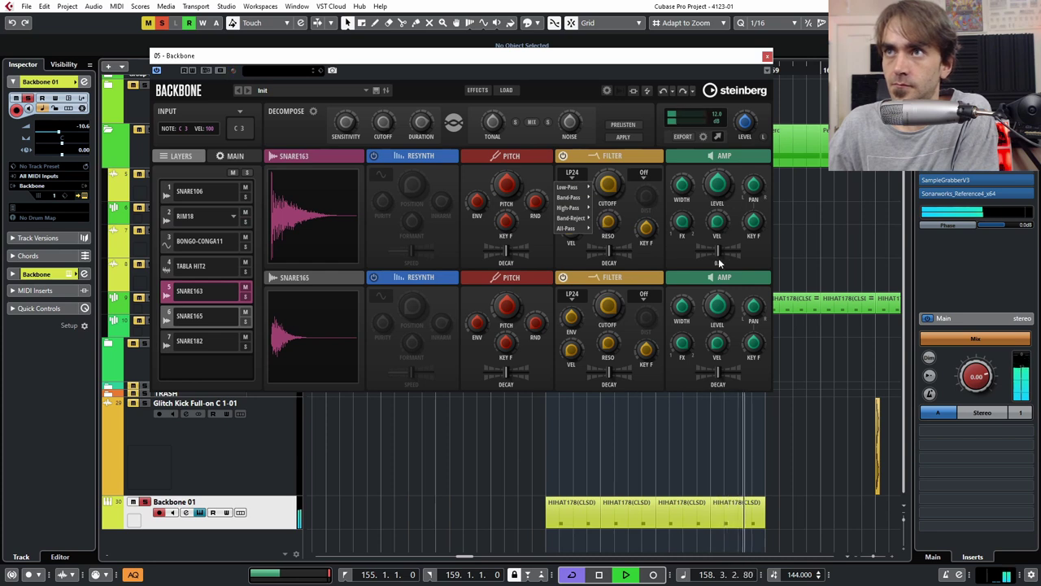
pyautogui.click(719, 263)
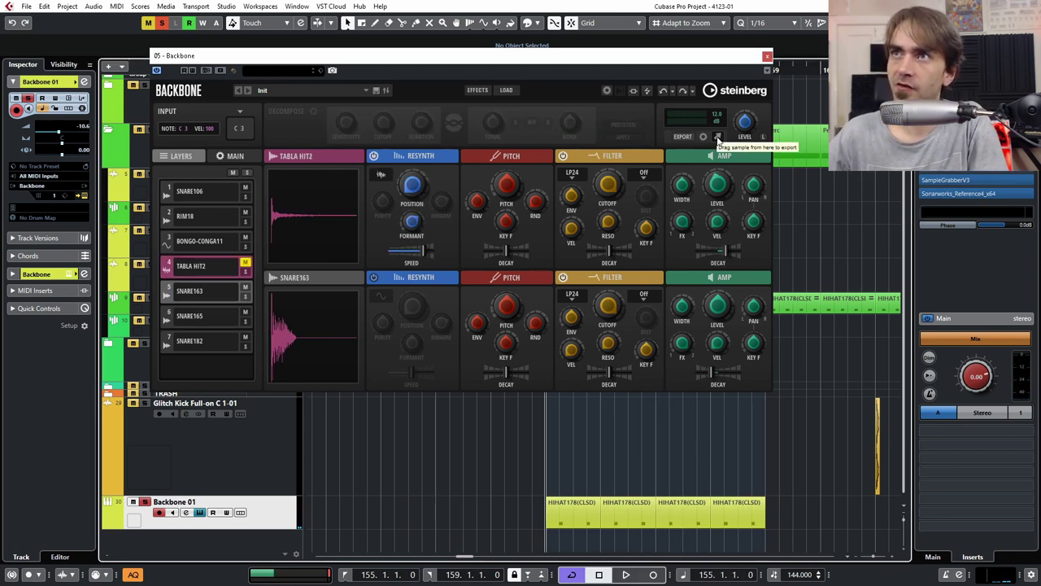
# Export the layered snare as audio onto the Glitch Kick Full-on C 1-01 track at 159.3 and close the Backbone window.
pyautogui.moveTo(718, 138); pyautogui.dragTo(719, 148)
pyautogui.moveTo(812, 501); pyautogui.dragTo(583, 493)
pyautogui.scroll(8, 569, 480)
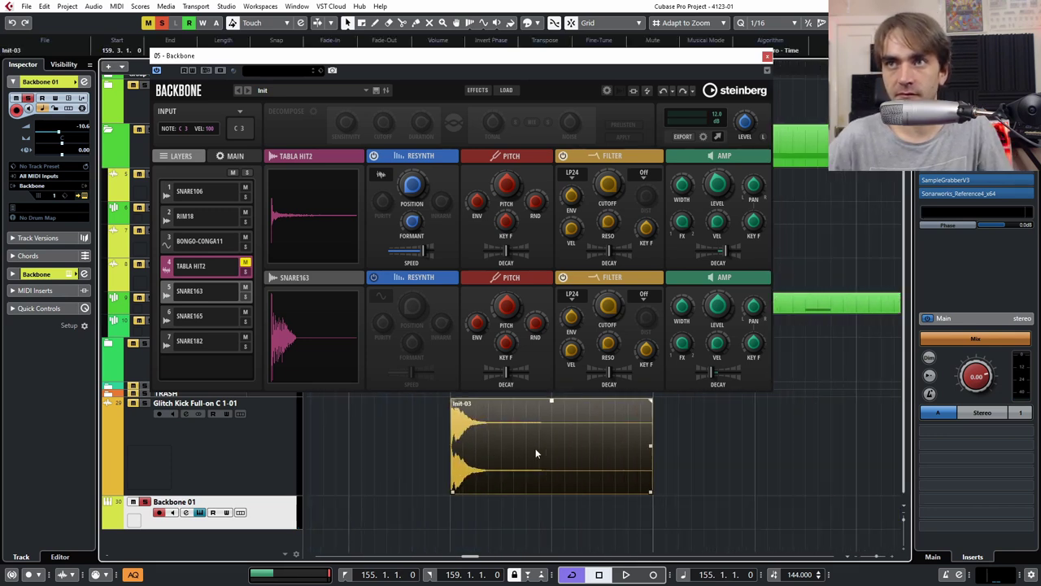
pyautogui.scroll(2, 540, 484)
pyautogui.scroll(-8, 561, 487)
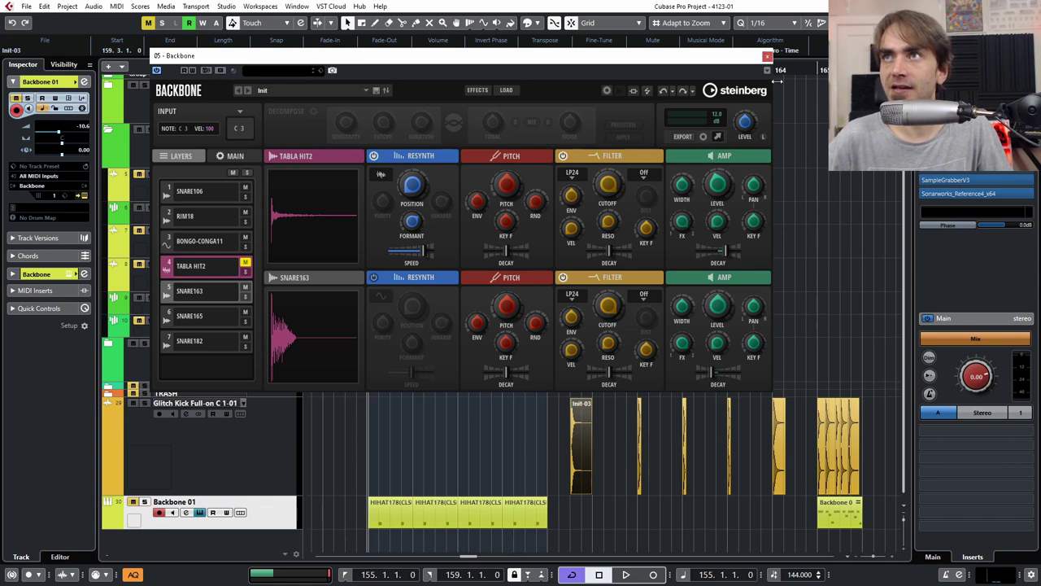
pyautogui.click(765, 57)
# Trim the end of the exported Init-03 event and load it into the VEC2 Snares 097 sampler track.
pyautogui.press('h')
pyautogui.press('h')
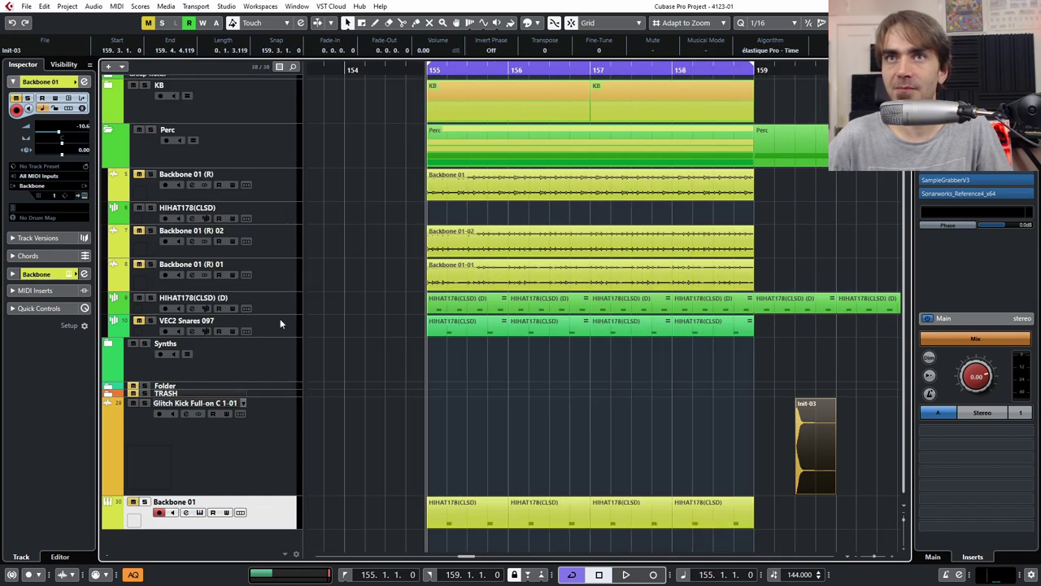
pyautogui.click(251, 336)
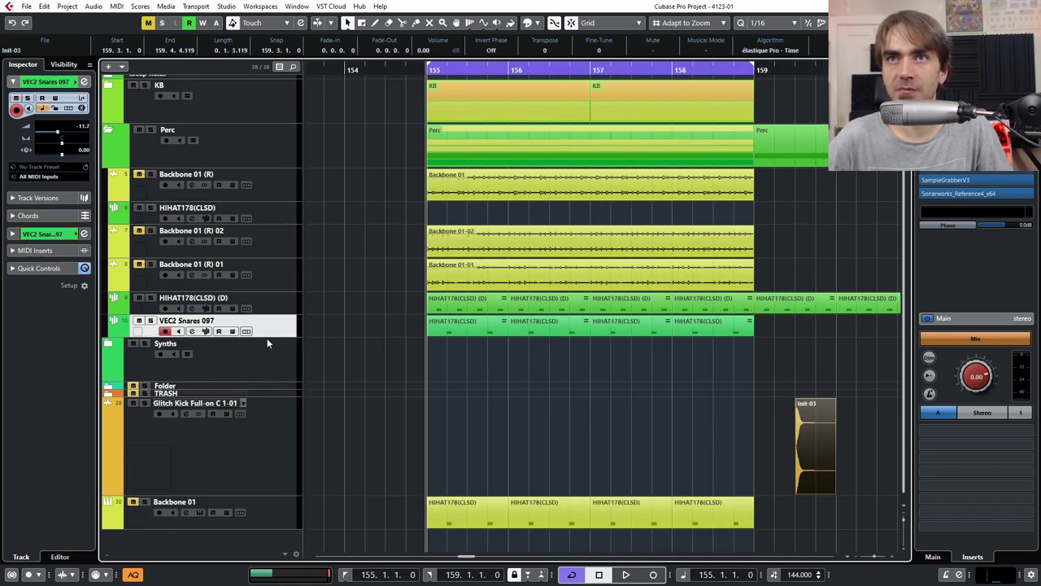
pyautogui.scroll(-2, 828, 510)
pyautogui.scroll(6, 648, 452)
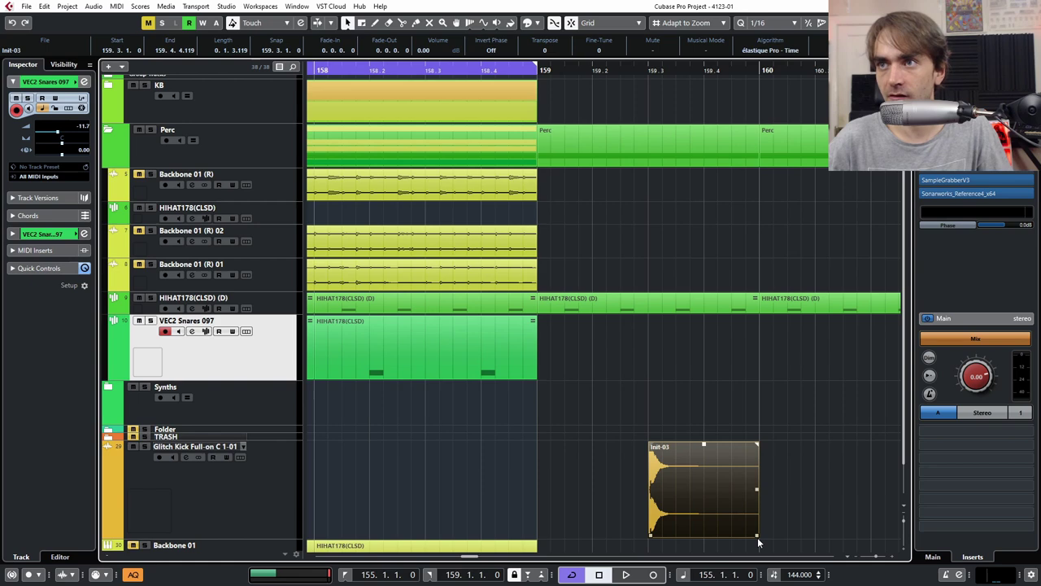
pyautogui.moveTo(757, 537); pyautogui.dragTo(703, 521)
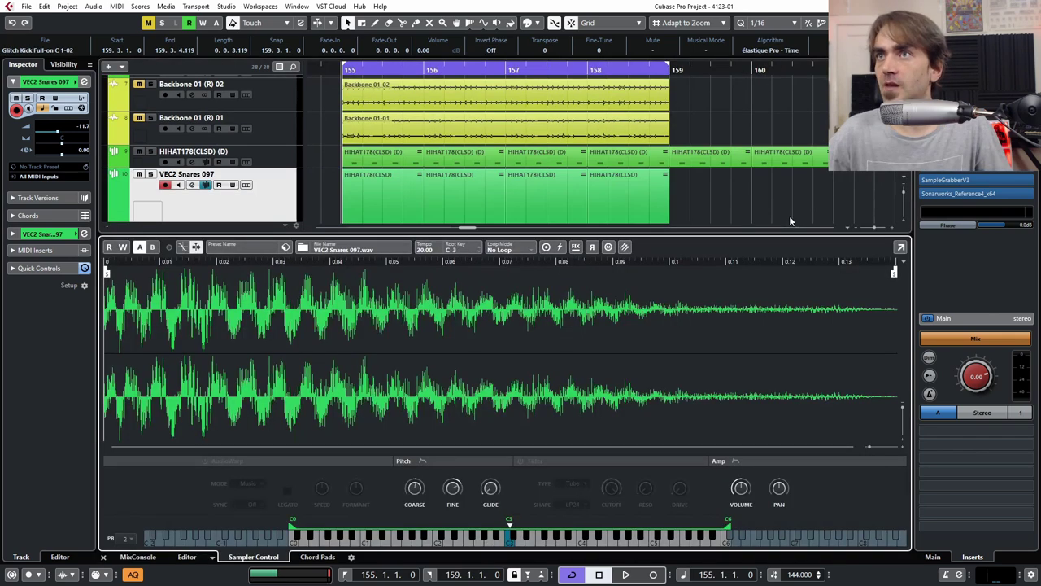
pyautogui.scroll(-5, 781, 195)
pyautogui.moveTo(720, 126); pyautogui.dragTo(616, 313)
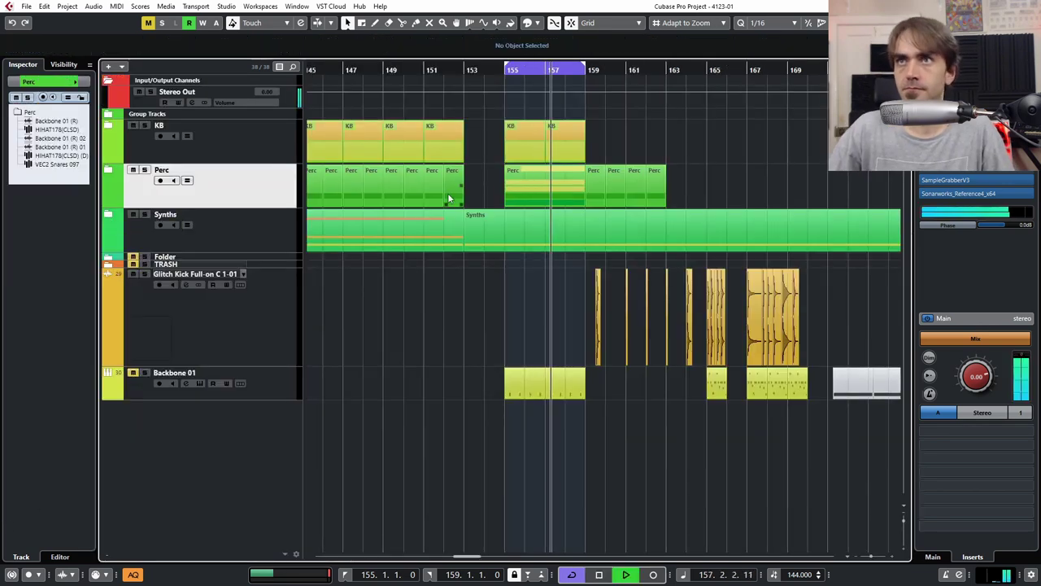
# Duplicate the KB parts from bars 155–159 to bar 159 and extend the cycle range to bar 163.
pyautogui.click(579, 143)
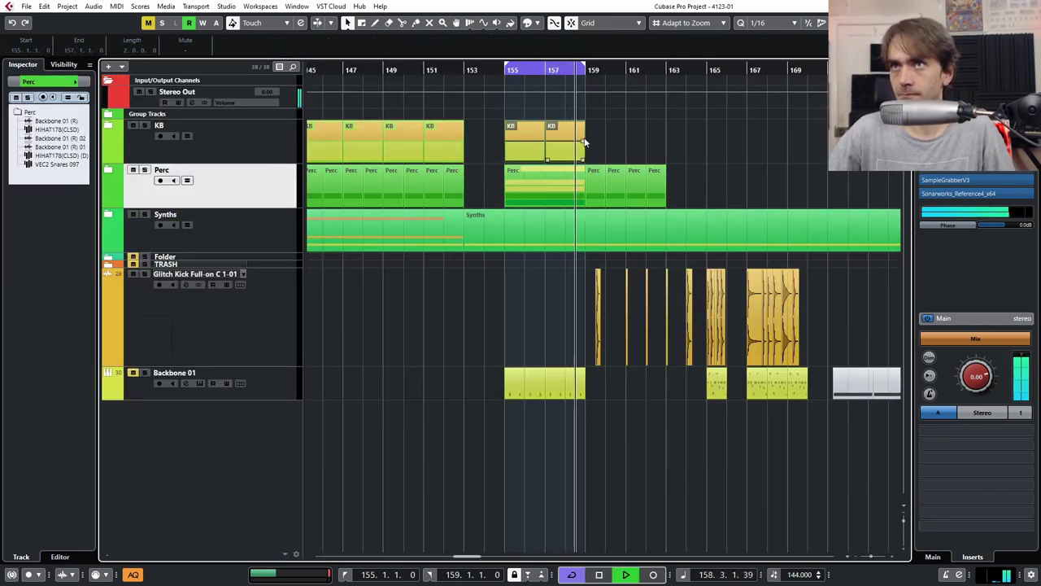
pyautogui.moveTo(584, 146); pyautogui.dragTo(626, 145)
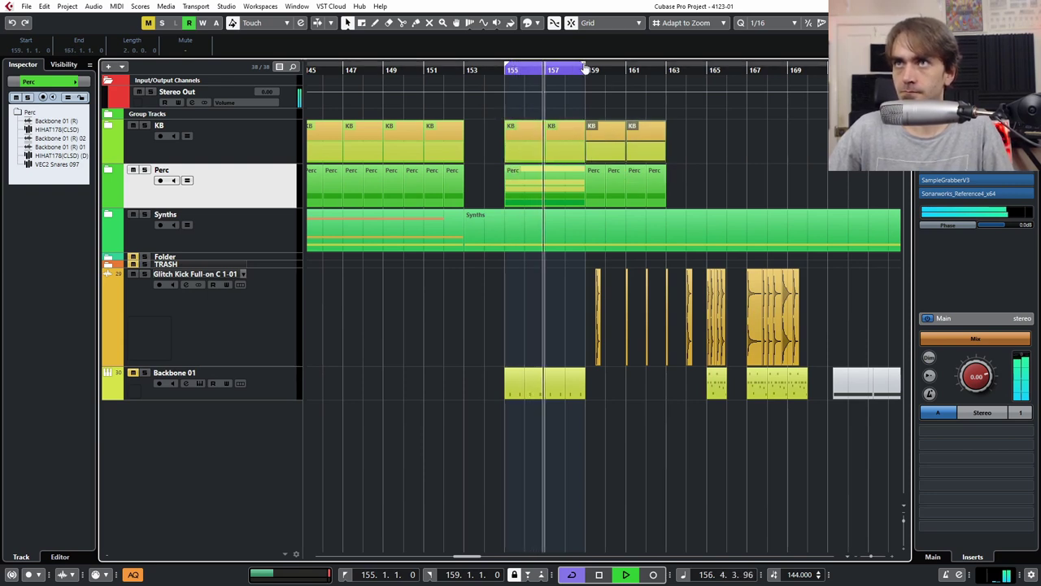
pyautogui.moveTo(583, 69); pyautogui.dragTo(676, 69)
# Expand the Perc folder and repeat the three Backbone audio events and the VEC2 Snares 097 parts across bars 159 to 163.
pyautogui.click(108, 170)
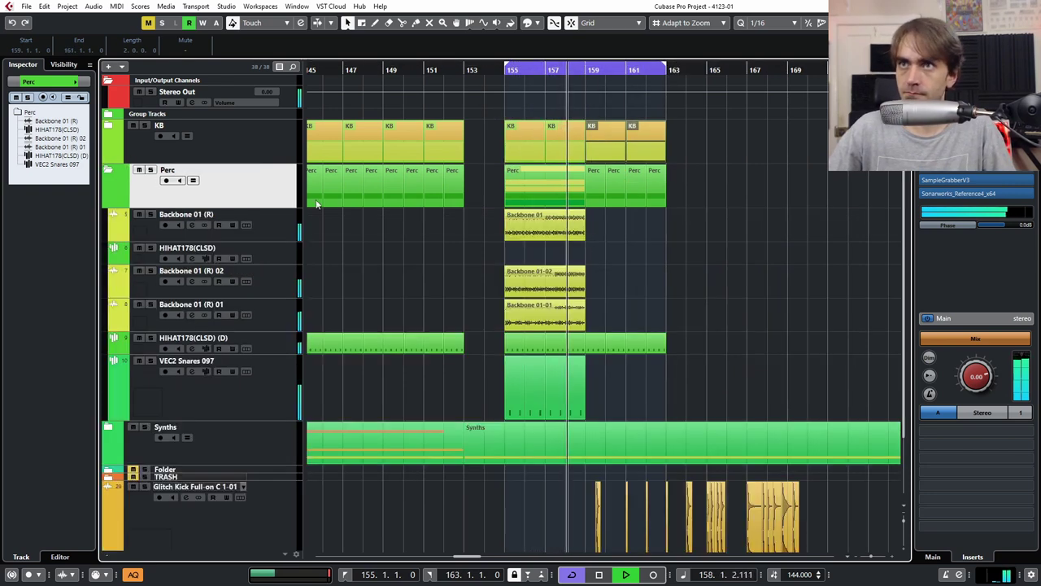
pyautogui.moveTo(615, 213); pyautogui.dragTo(501, 309)
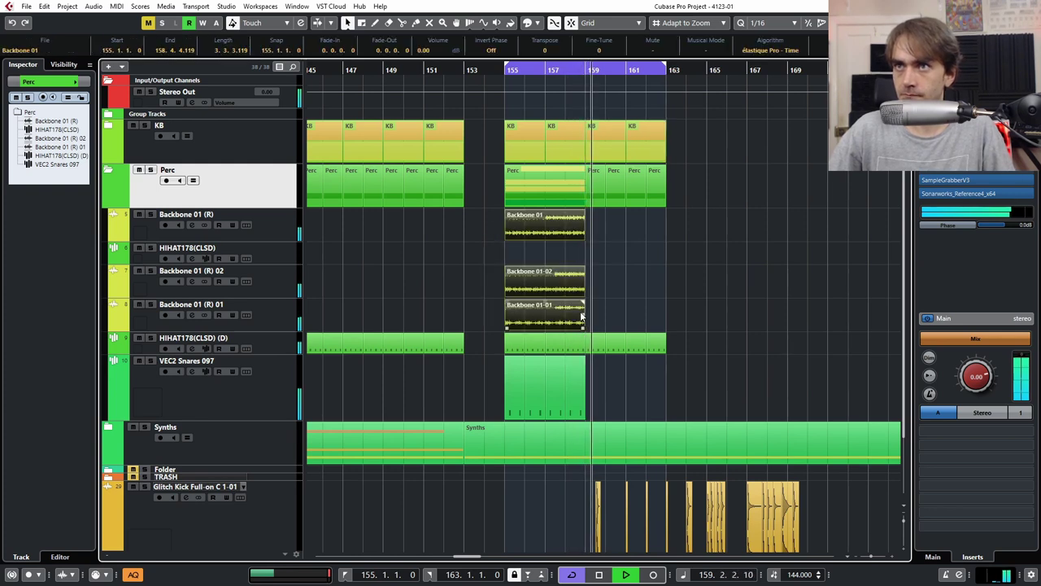
pyautogui.moveTo(586, 319); pyautogui.dragTo(493, 404)
pyautogui.moveTo(582, 388); pyautogui.dragTo(667, 393)
pyautogui.click(732, 367)
# Move the HIHAT178(CLSD) track above Backbone 01 (R) and select the three Backbone audio tracks.
pyautogui.scroll(-2, 743, 365)
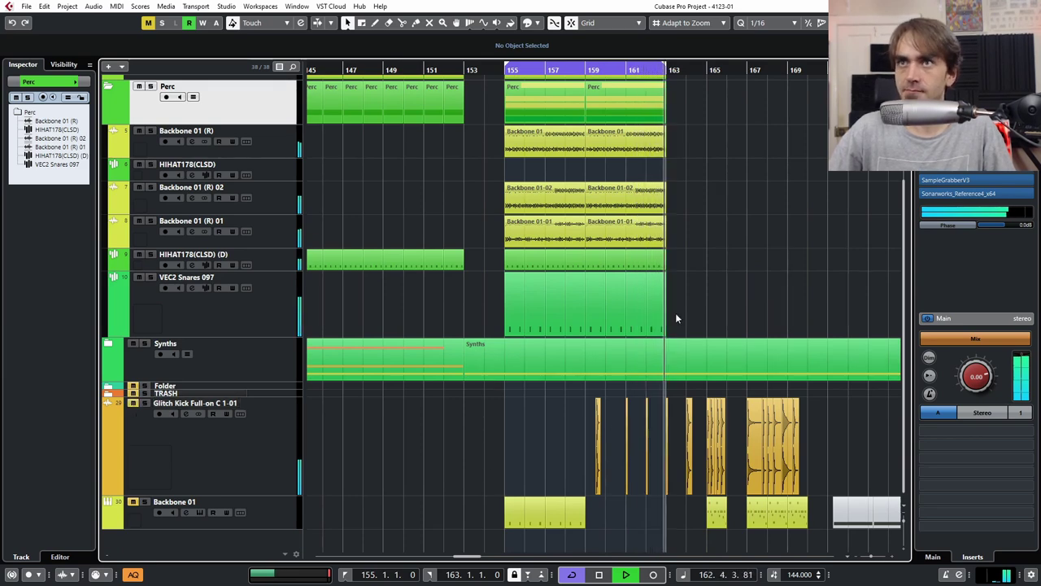
pyautogui.scroll(2, 451, 283)
pyautogui.keyDown('ctrl'); pyautogui.scroll(-2, 439, 284); pyautogui.keyUp('ctrl')
pyautogui.hscroll(-2, 391, 293)
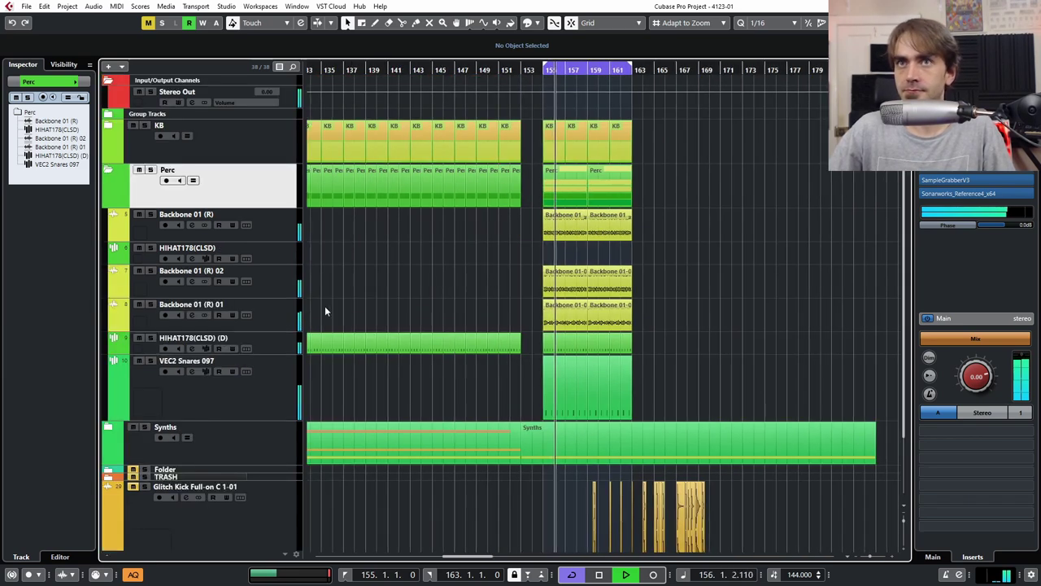
pyautogui.click(278, 302)
pyautogui.moveTo(273, 249); pyautogui.dragTo(273, 218)
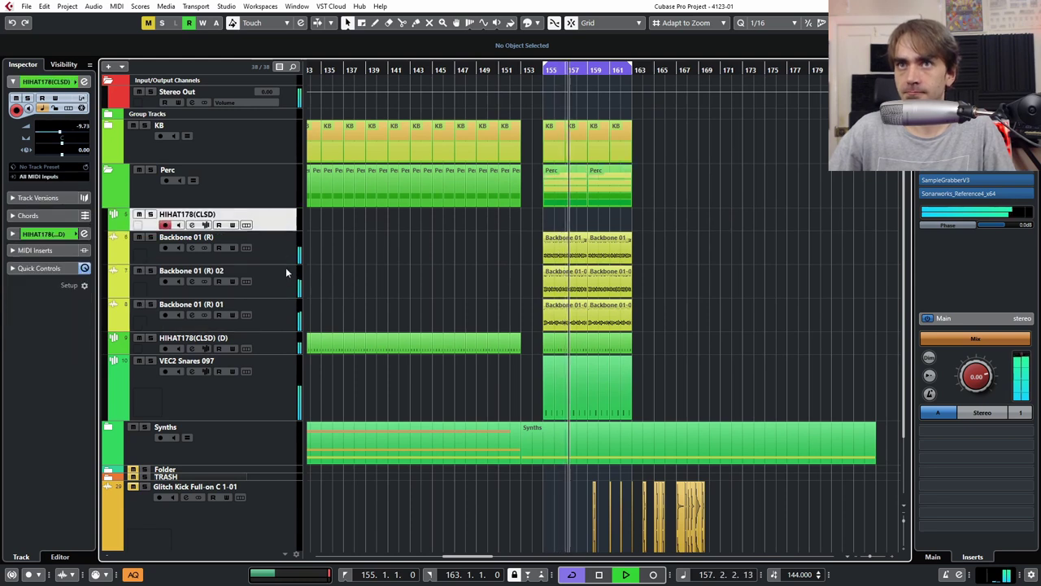
pyautogui.click(287, 255)
pyautogui.keyDown('shift'); pyautogui.click(289, 318); pyautogui.keyUp('shift')
pyautogui.scroll(-2, 84, 128)
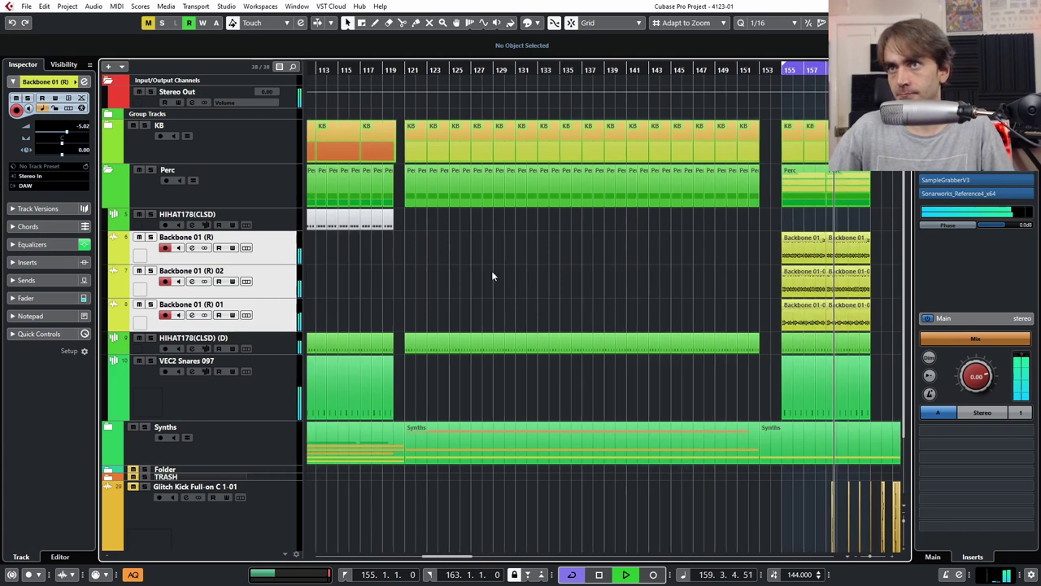
# Collapse the Perc folder, expand the KB folder and extend the parts through bars 163 to 171.
pyautogui.keyDown('ctrl'); pyautogui.scroll(-3, 488, 271); pyautogui.keyUp('ctrl')
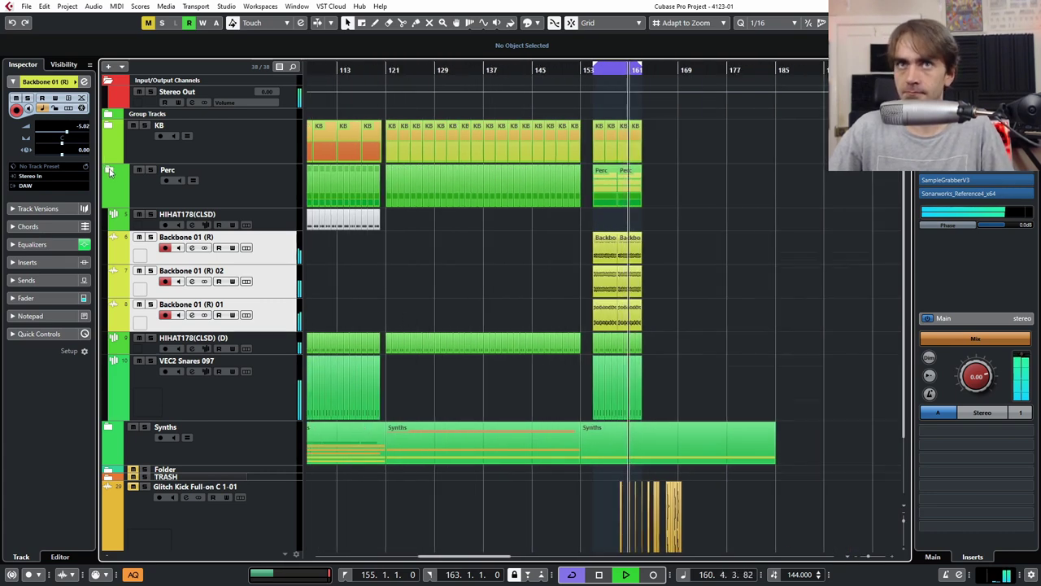
pyautogui.click(109, 170)
pyautogui.click(110, 171)
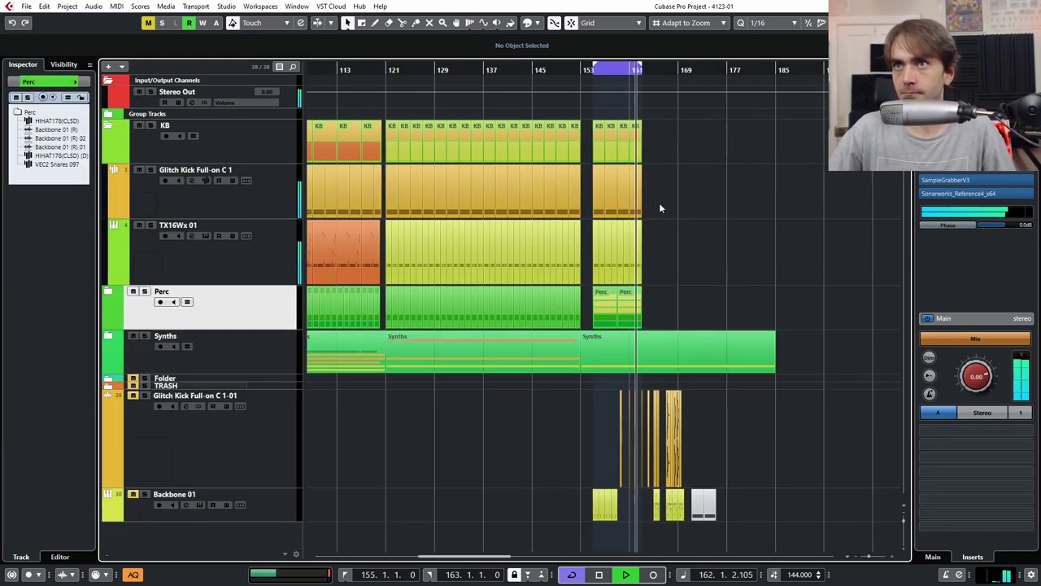
pyautogui.keyDown('ctrl'); pyautogui.scroll(2, 658, 232); pyautogui.keyUp('ctrl')
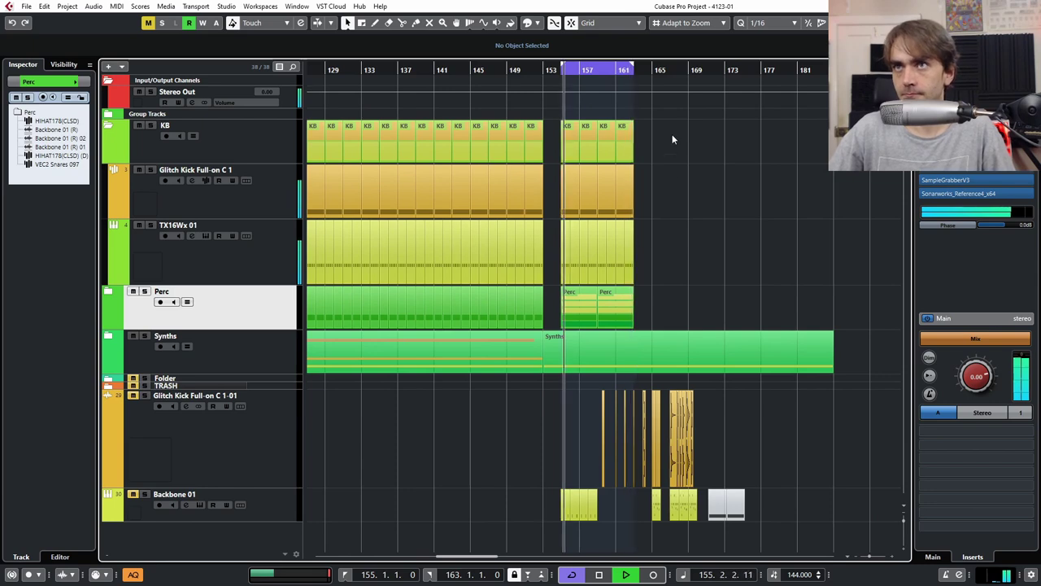
pyautogui.moveTo(666, 153); pyautogui.dragTo(682, 283)
# Select the C1 Sinewave event, open the Backbone 01 instrument and reset it to the Init preset.
pyautogui.scroll(7, 645, 298)
pyautogui.click(692, 281)
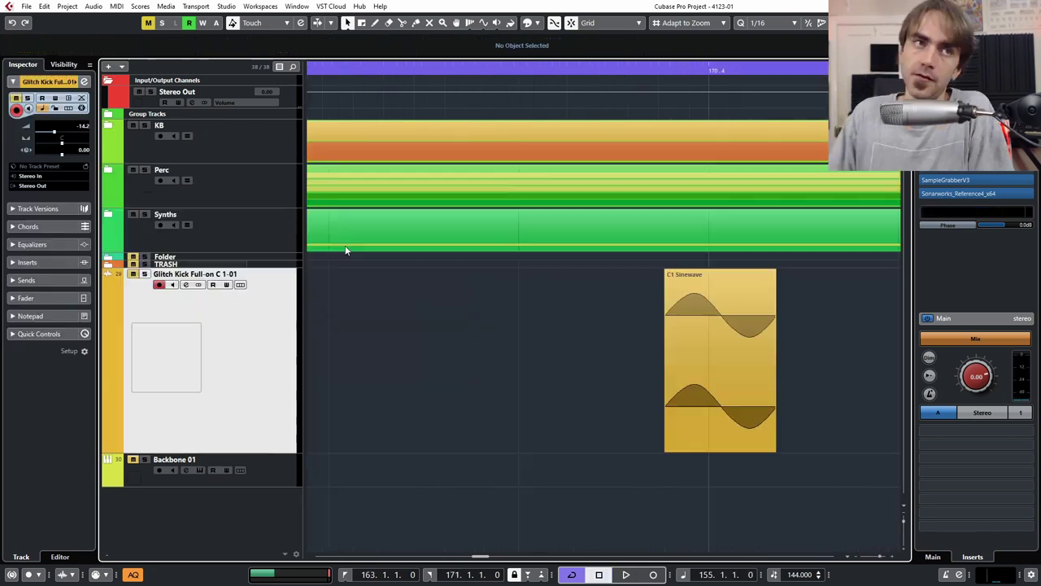
pyautogui.click(684, 343)
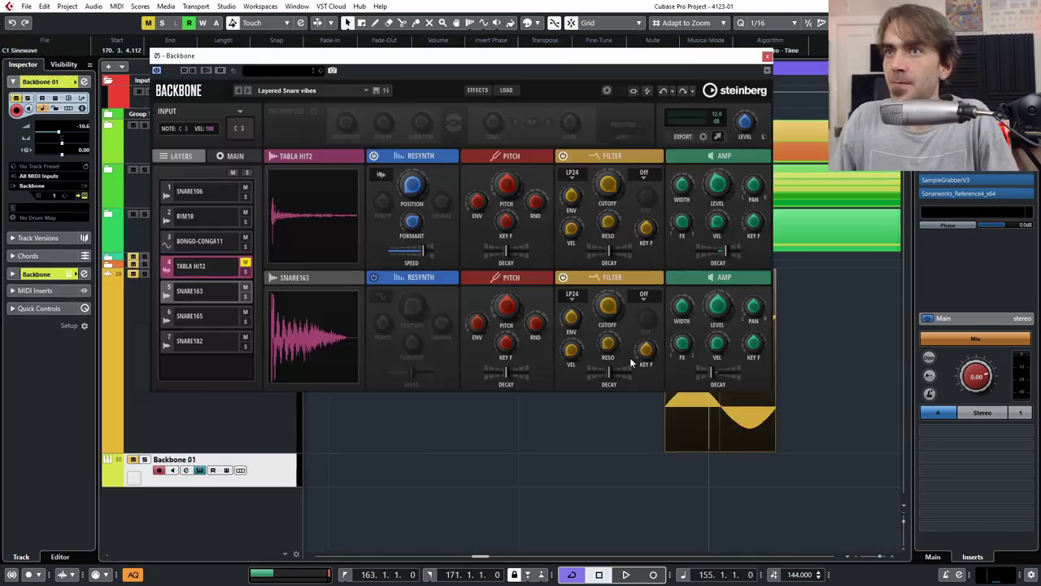
pyautogui.click(24, 175)
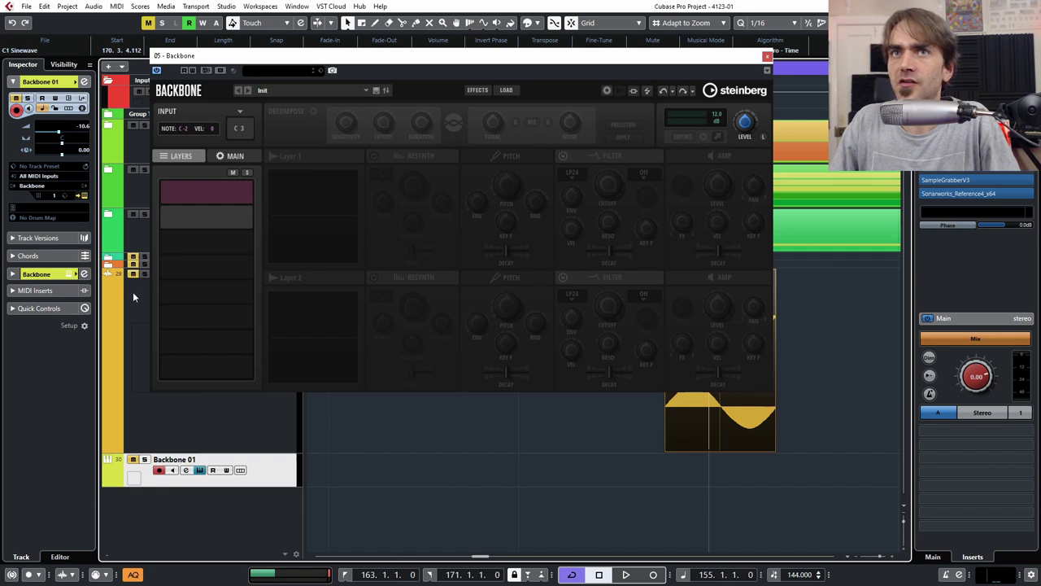
# Increase the heights of the TRASH and Folder tracks so the C1 Sinewave event sits clear of the Backbone window.
pyautogui.moveTo(118, 261); pyautogui.dragTo(107, 384)
pyautogui.click(786, 525)
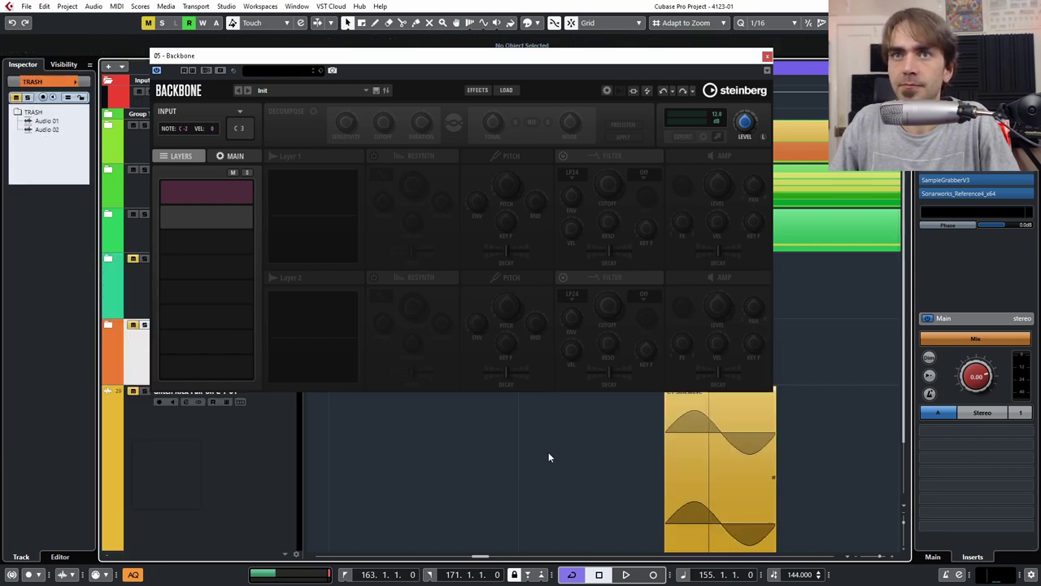
pyautogui.scroll(-2, 713, 479)
pyautogui.moveTo(262, 494); pyautogui.dragTo(266, 420)
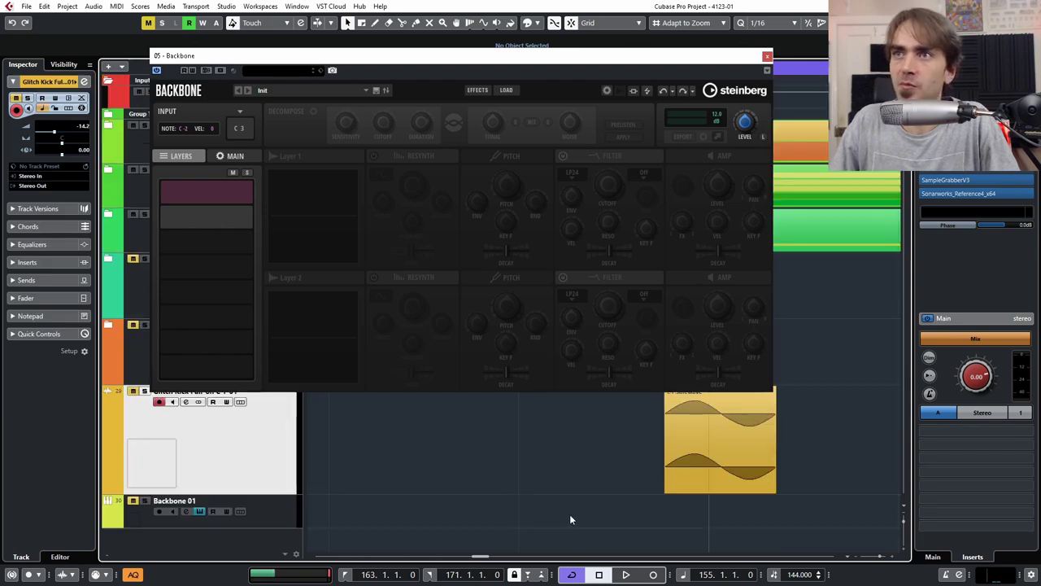
pyautogui.click(119, 315)
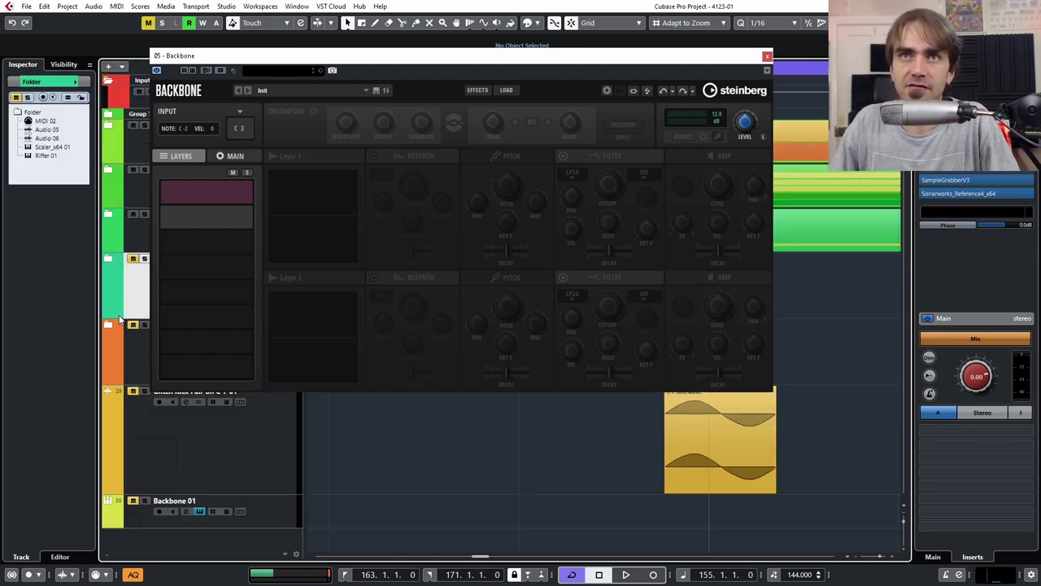
pyautogui.moveTo(116, 317); pyautogui.dragTo(118, 360)
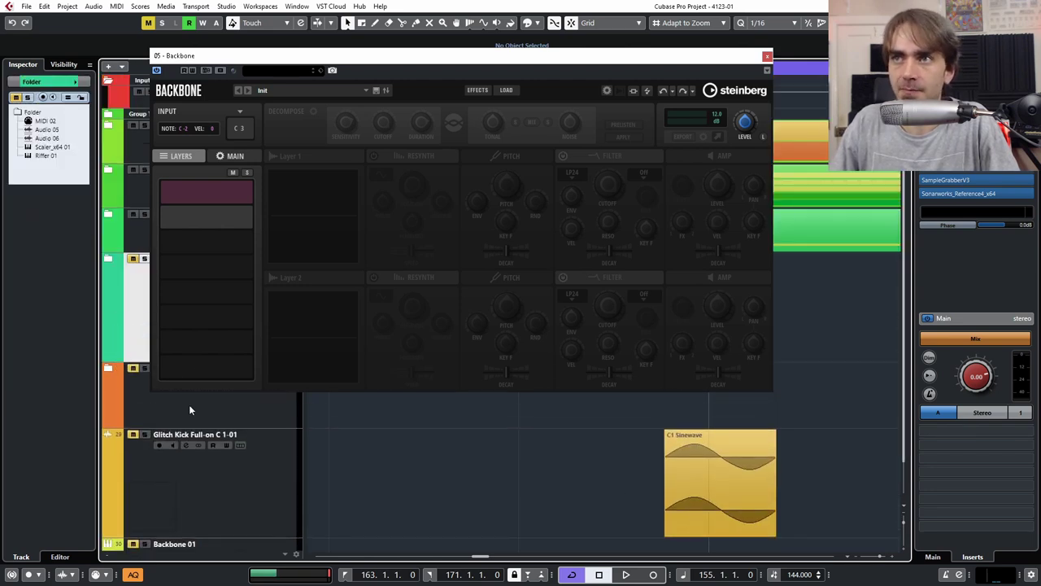
# Load the C1 Sinewave event into Backbone's first layer and set its sample loop to On.
pyautogui.click(733, 516)
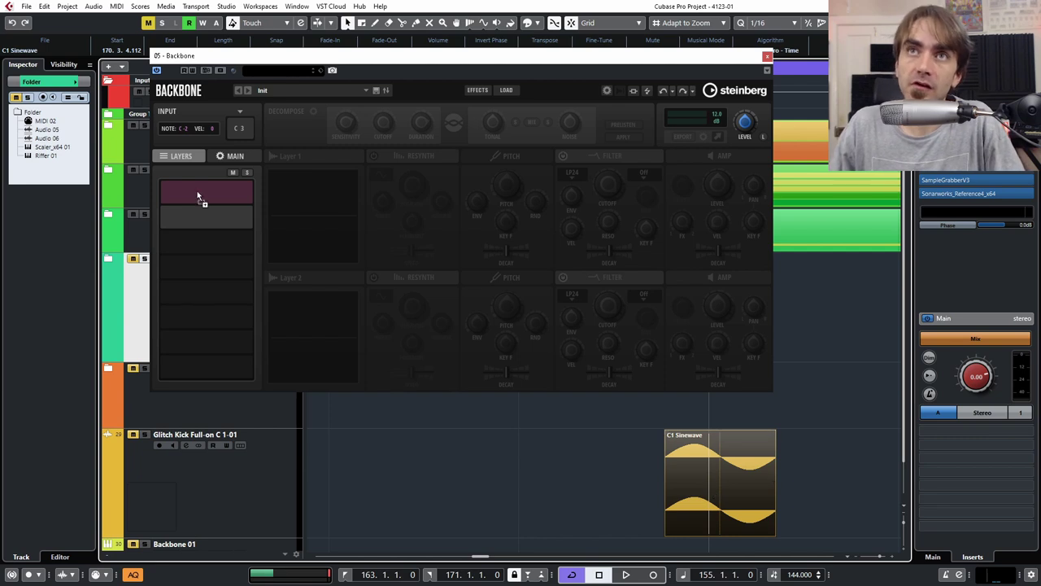
pyautogui.moveTo(197, 193); pyautogui.dragTo(197, 193)
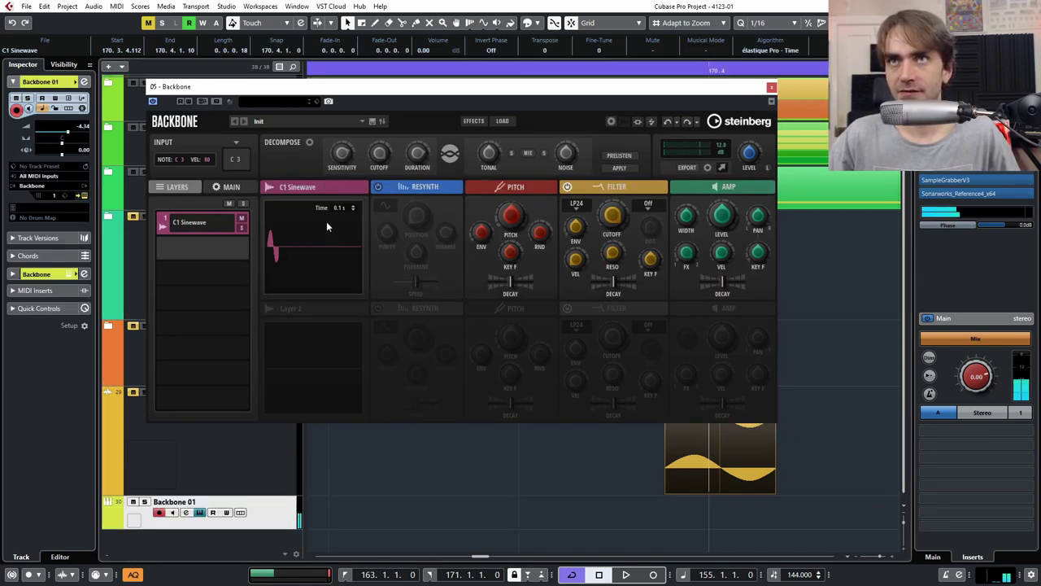
pyautogui.click(328, 190)
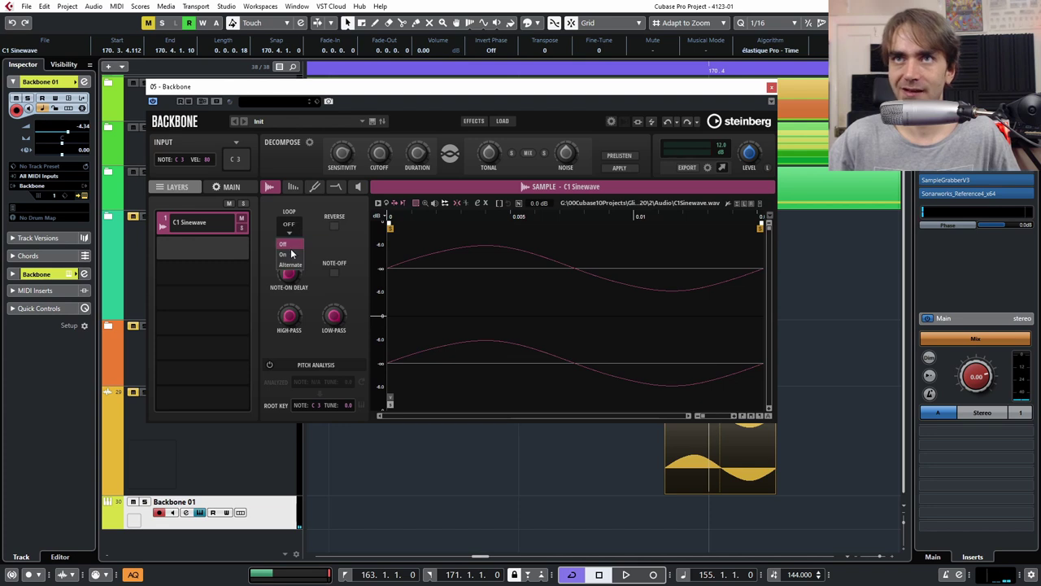
pyautogui.click(287, 257)
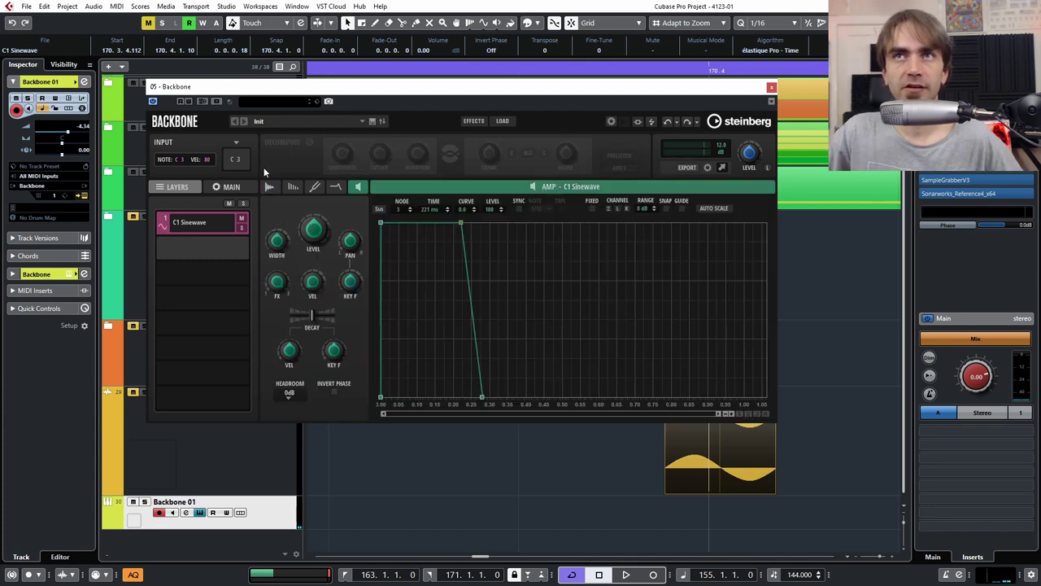
pyautogui.click(271, 187)
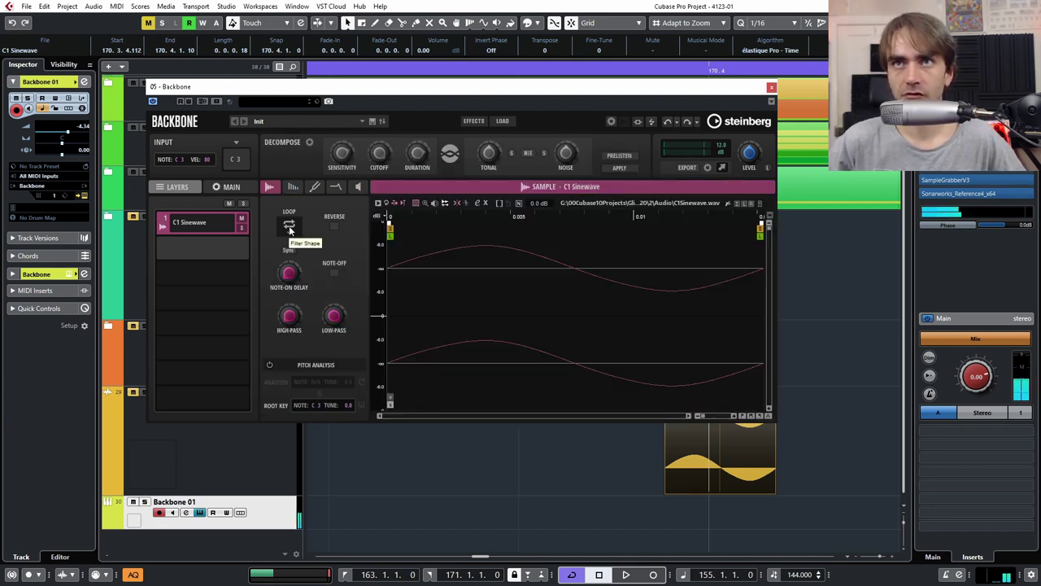
# Sync the sine layer's amp envelope to 1/16 notes and shorten it so the last node falls on 1/16.
pyautogui.click(357, 186)
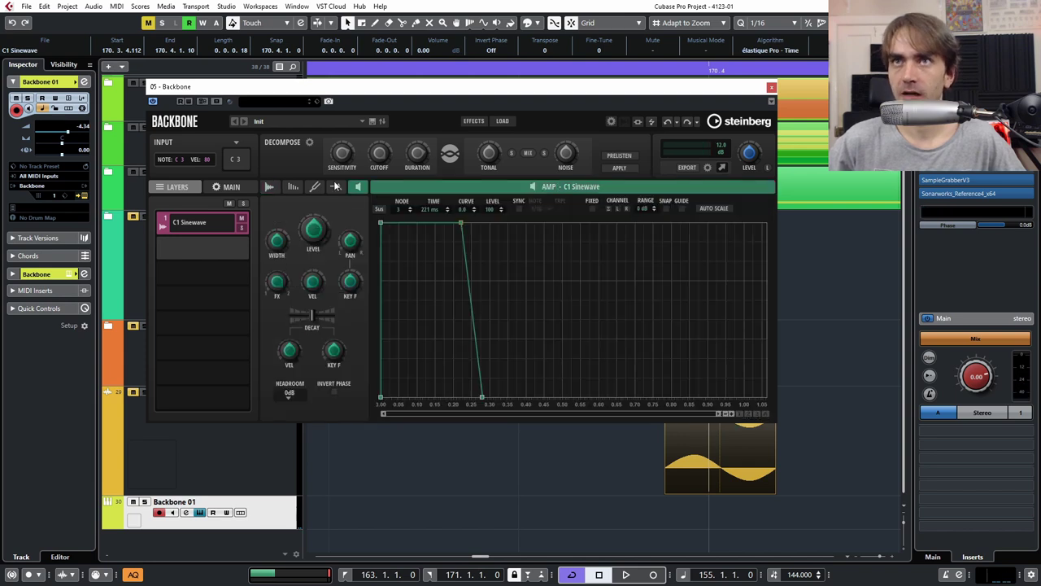
pyautogui.moveTo(460, 222); pyautogui.dragTo(440, 210)
pyautogui.click(518, 209)
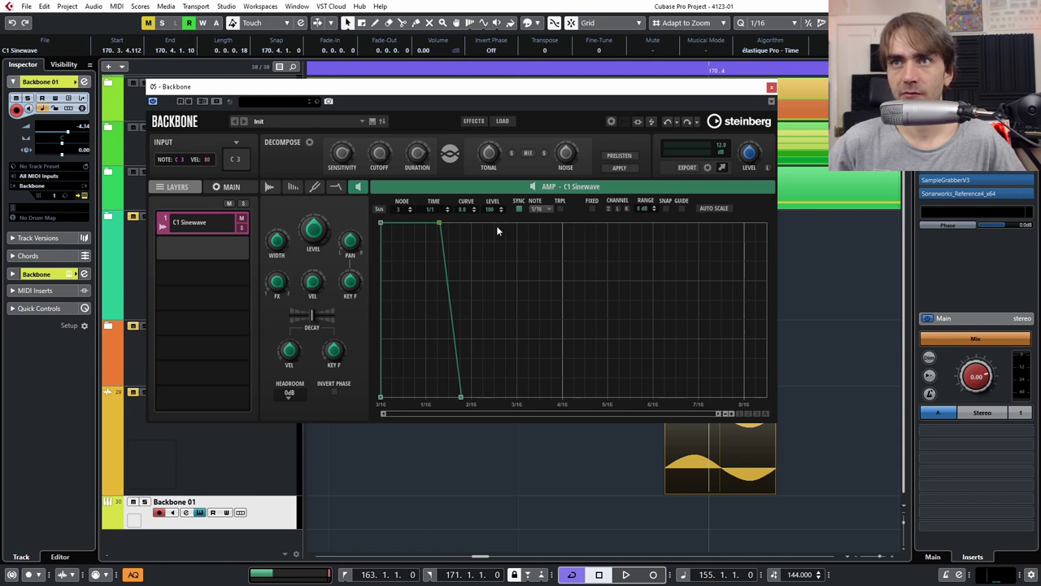
pyautogui.moveTo(446, 238); pyautogui.dragTo(410, 223)
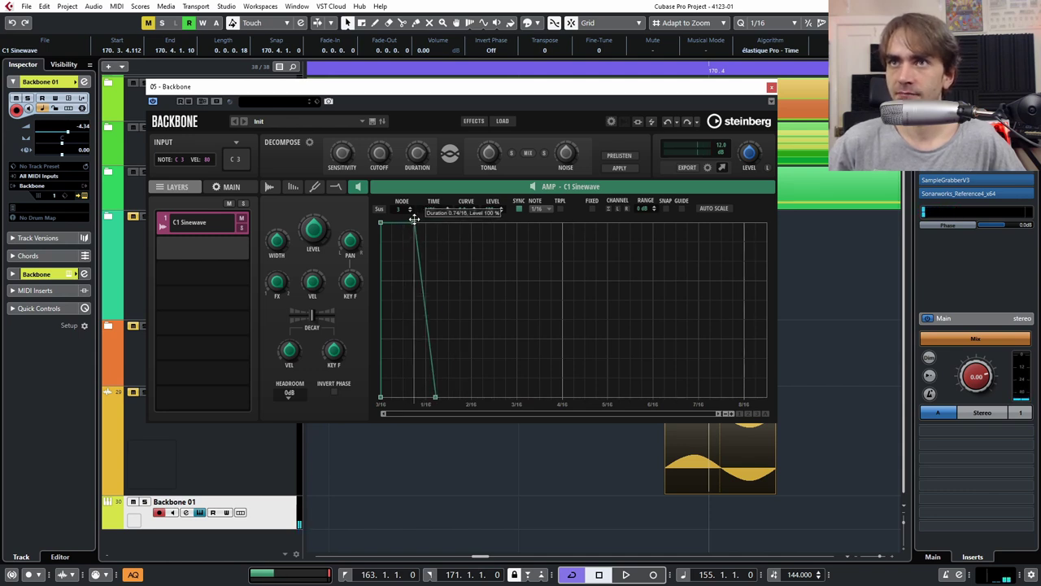
pyautogui.click(731, 414)
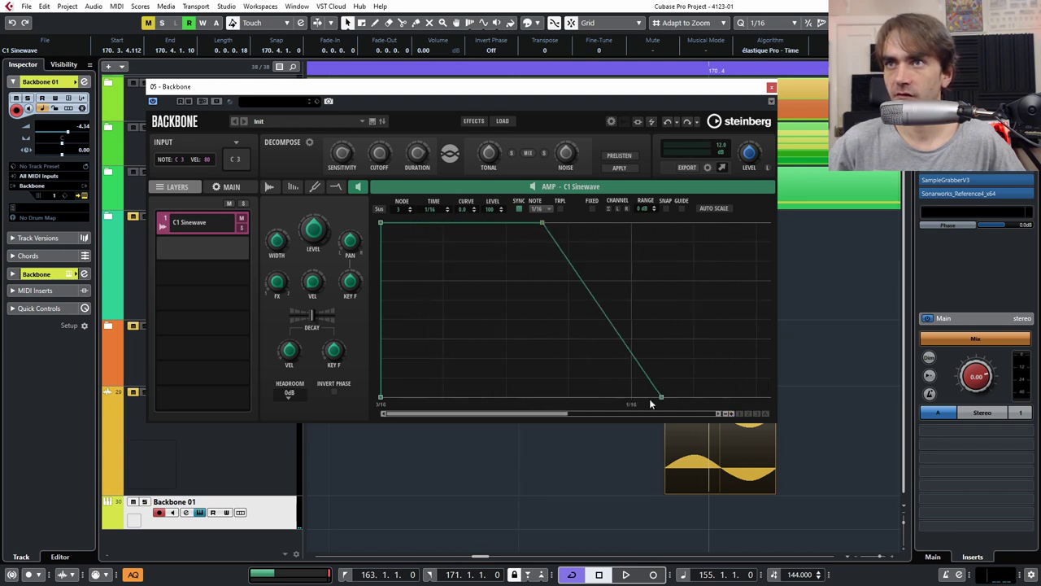
pyautogui.moveTo(657, 399); pyautogui.dragTo(628, 399)
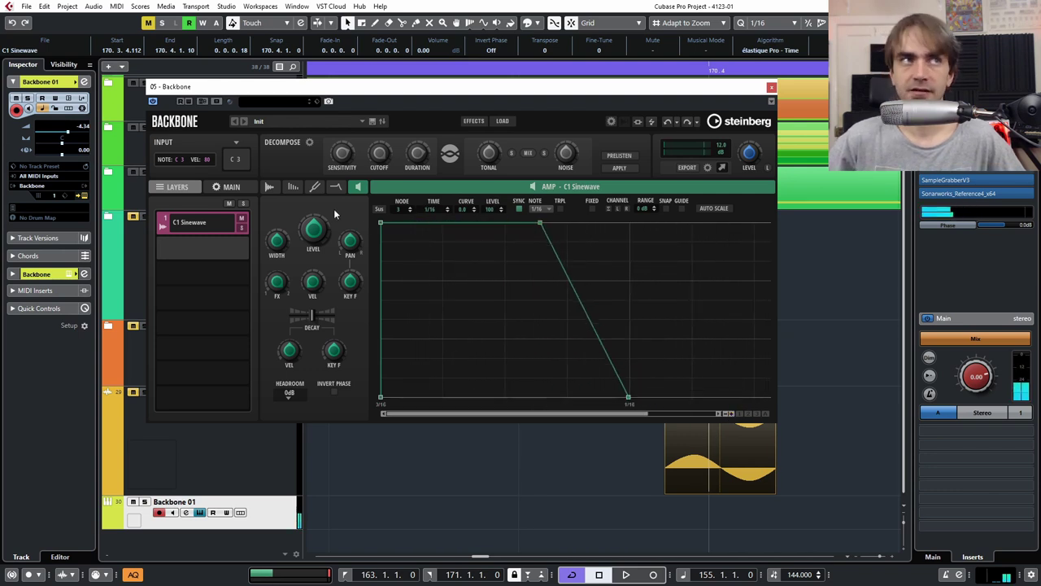
# Sync the sine layer's pitch envelope to 1/16 notes and lengthen the pitch drop so its decay node falls on 1/16.
pyautogui.click(312, 189)
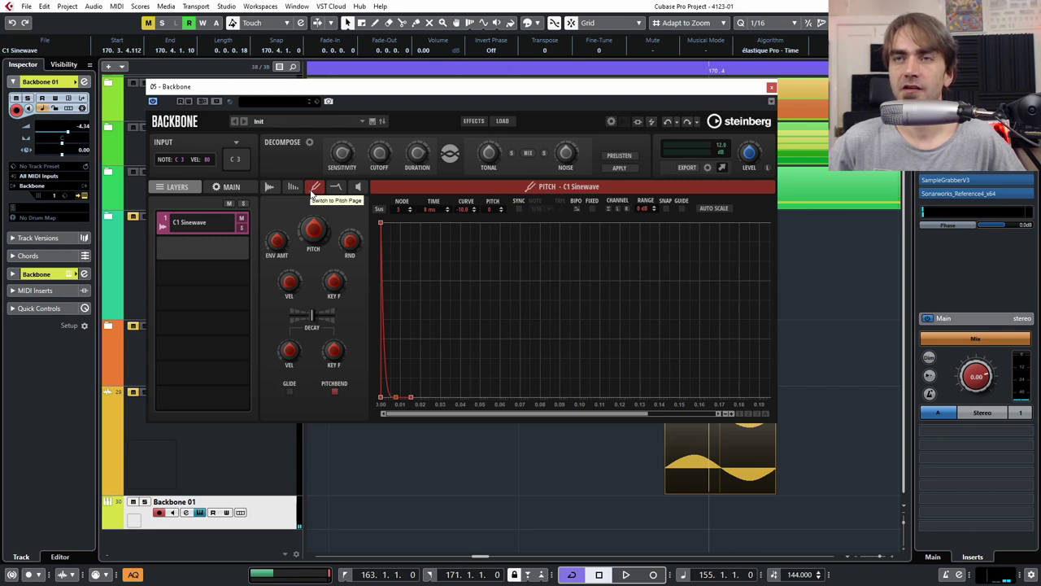
pyautogui.moveTo(731, 415); pyautogui.dragTo(323, 410)
pyautogui.click(518, 209)
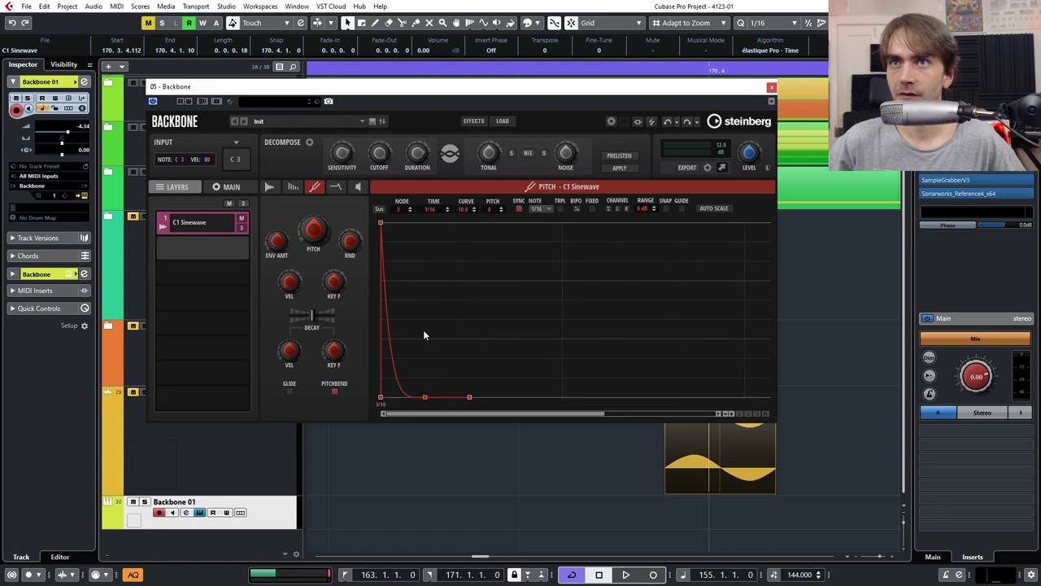
pyautogui.moveTo(591, 415); pyautogui.dragTo(321, 383)
pyautogui.click(726, 414)
pyautogui.moveTo(402, 397); pyautogui.dragTo(505, 404)
pyautogui.moveTo(388, 393); pyautogui.dragTo(439, 398)
pyautogui.moveTo(276, 266)
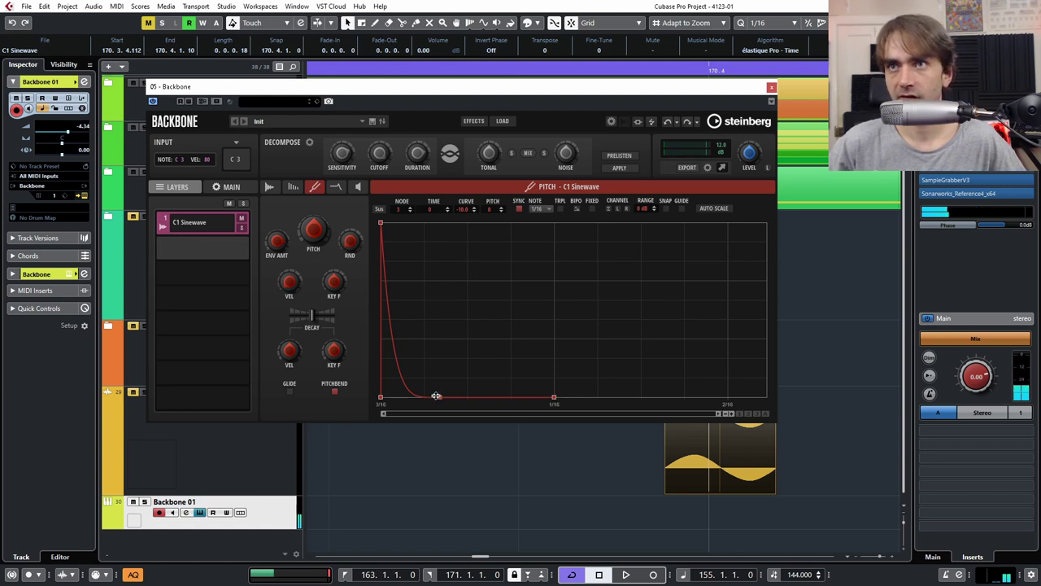
pyautogui.moveTo(442, 398); pyautogui.dragTo(554, 397)
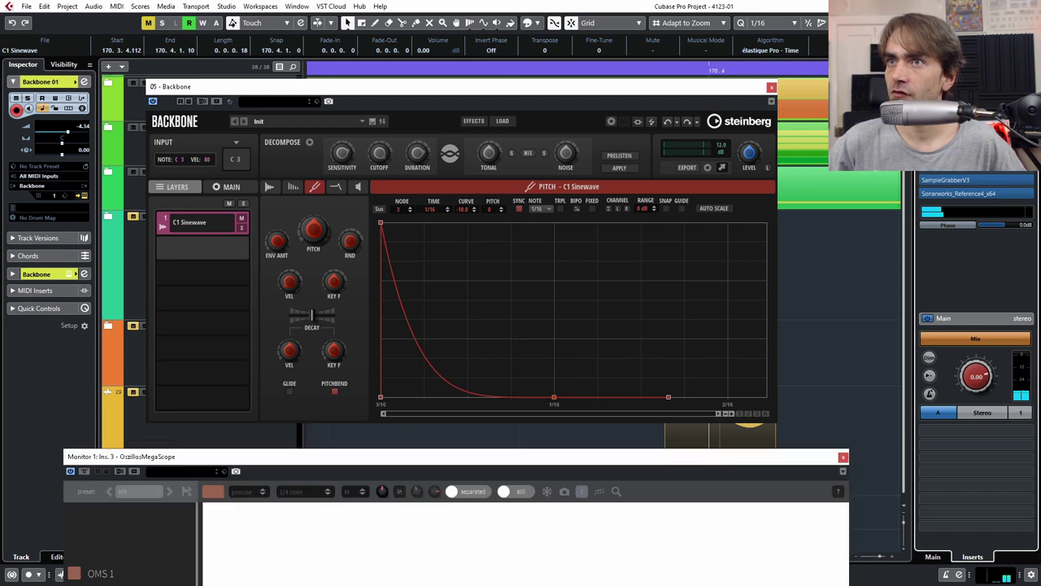
# Examine the synthesised kick's waveform in OszillosMegaScope and close the scope and Backbone windows.
pyautogui.moveTo(649, 450); pyautogui.dragTo(681, 259)
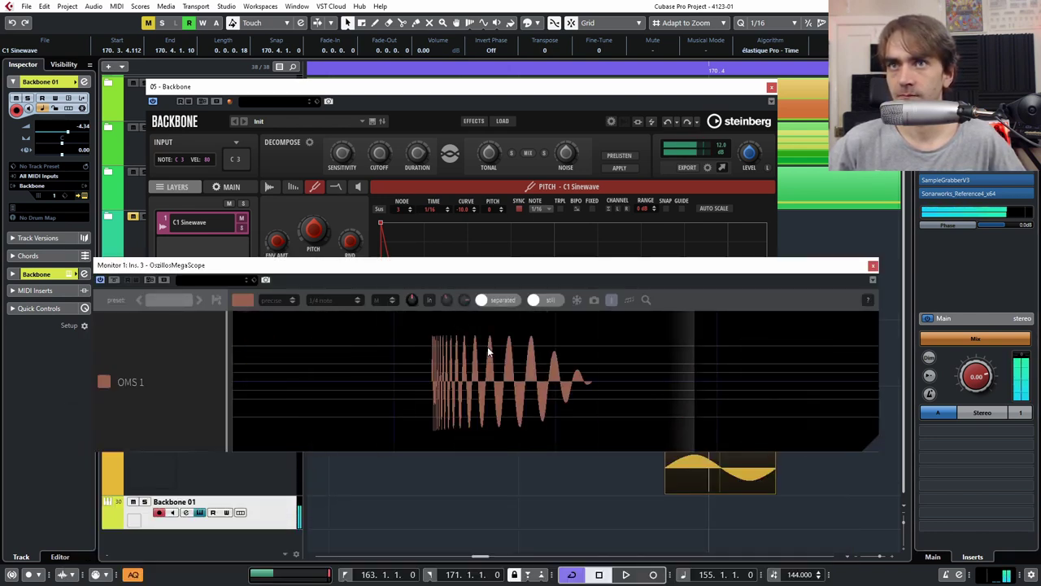
pyautogui.click(872, 266)
pyautogui.click(771, 87)
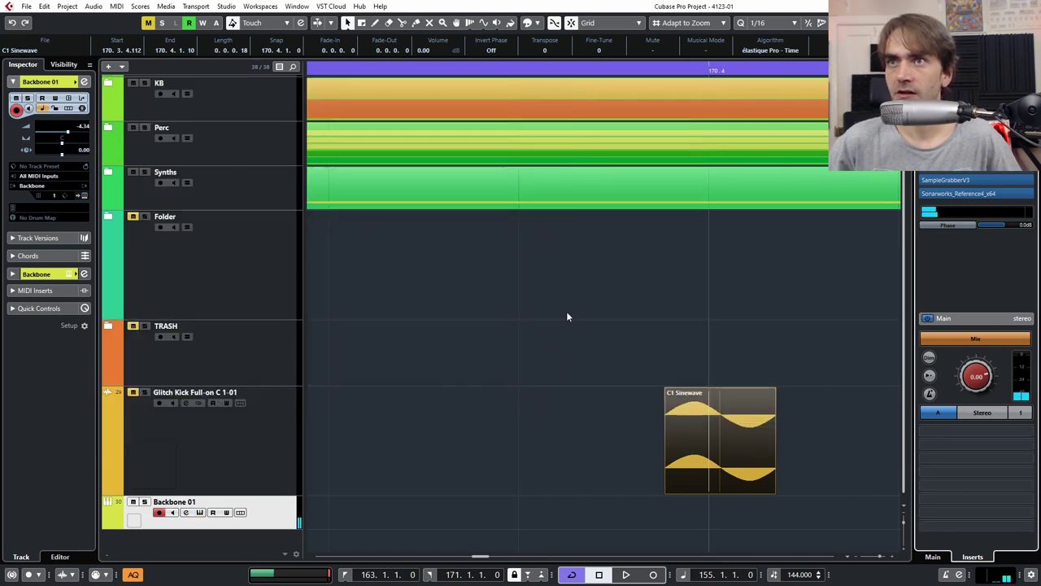
# Open the HIHAT178(CLSD) event at bar 155 on the Backbone 01 track.
pyautogui.click(565, 325)
pyautogui.scroll(-10, 557, 362)
pyautogui.moveTo(761, 521); pyautogui.dragTo(446, 535)
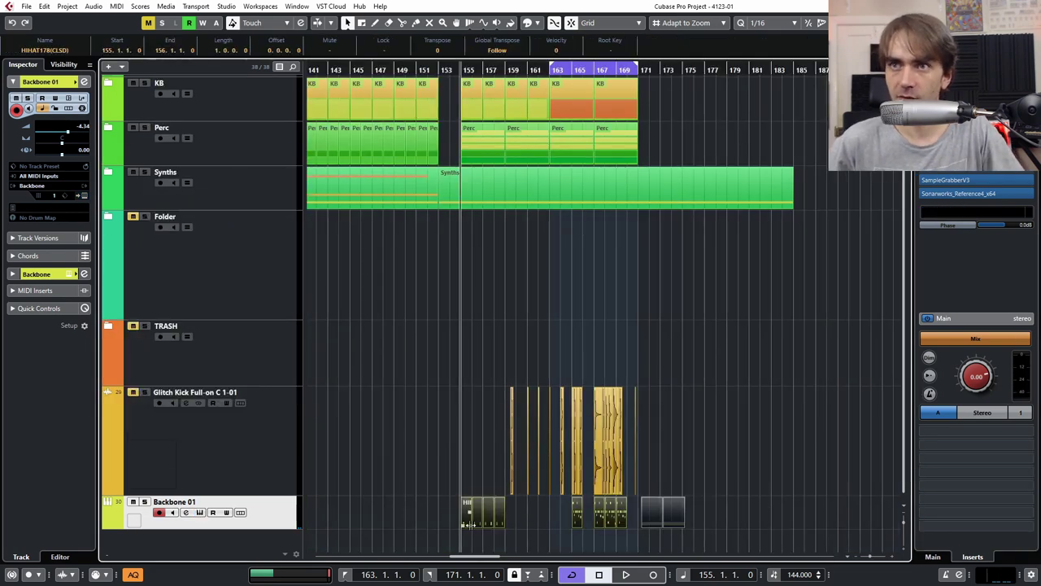
pyautogui.doubleClick(470, 520)
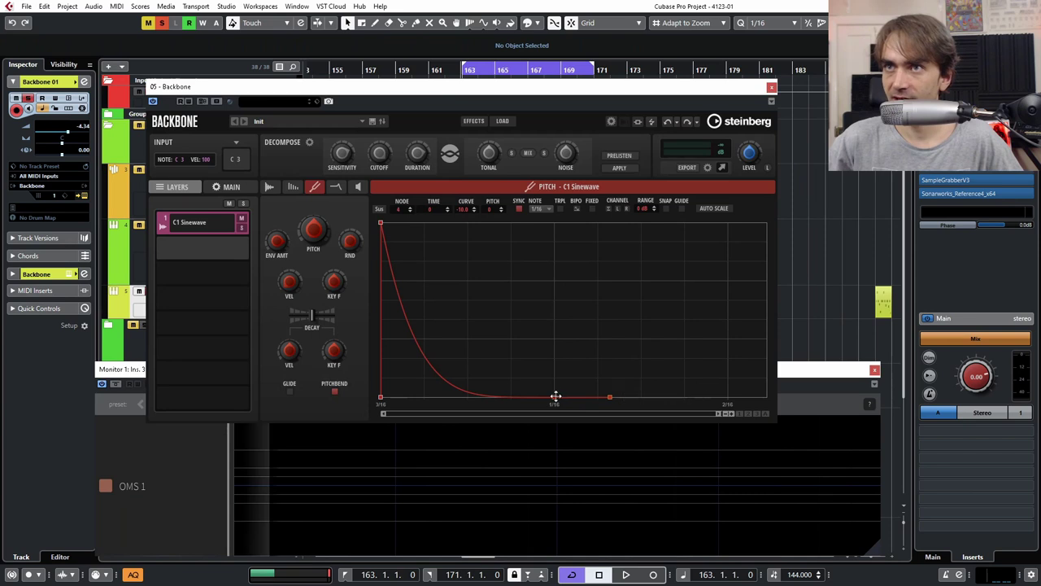
# Shorten the sine layer's pitch envelope so its decay node falls halfway to the 1/16 mark, and audition the kick.
pyautogui.moveTo(557, 395); pyautogui.dragTo(521, 407)
pyautogui.moveTo(473, 406); pyautogui.dragTo(468, 405)
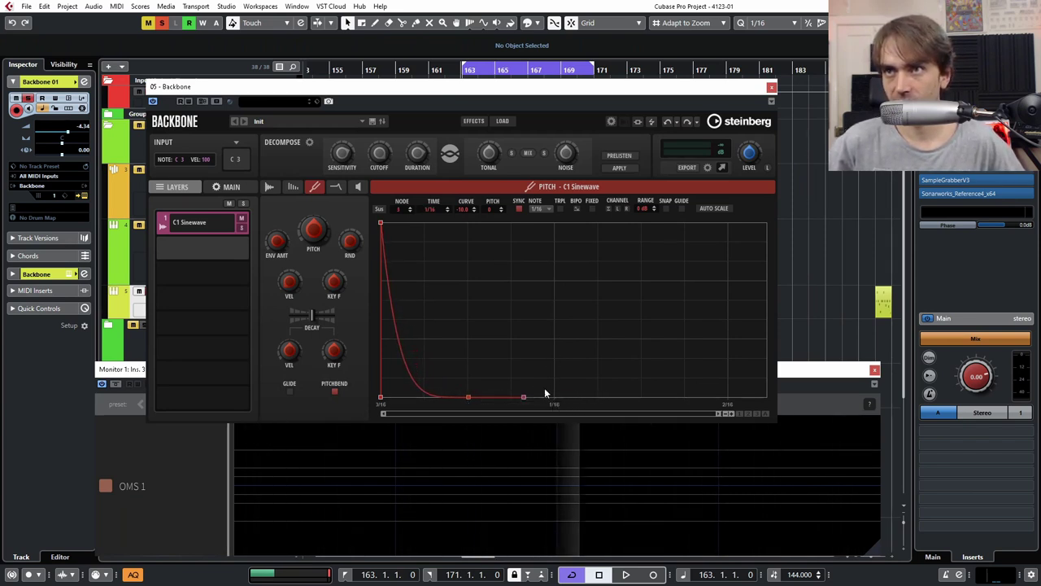
pyautogui.click(475, 392)
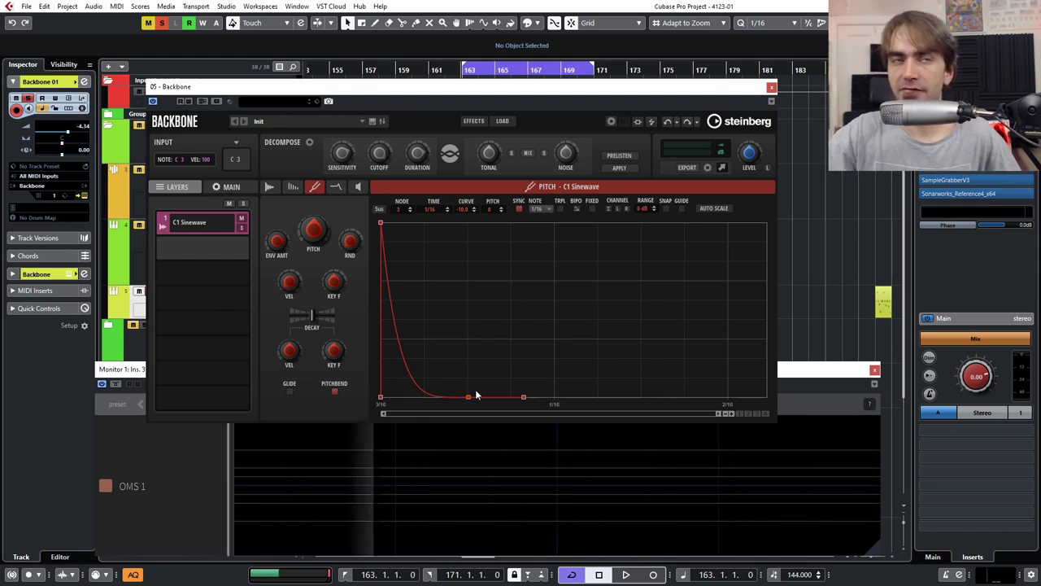
pyautogui.press('space')
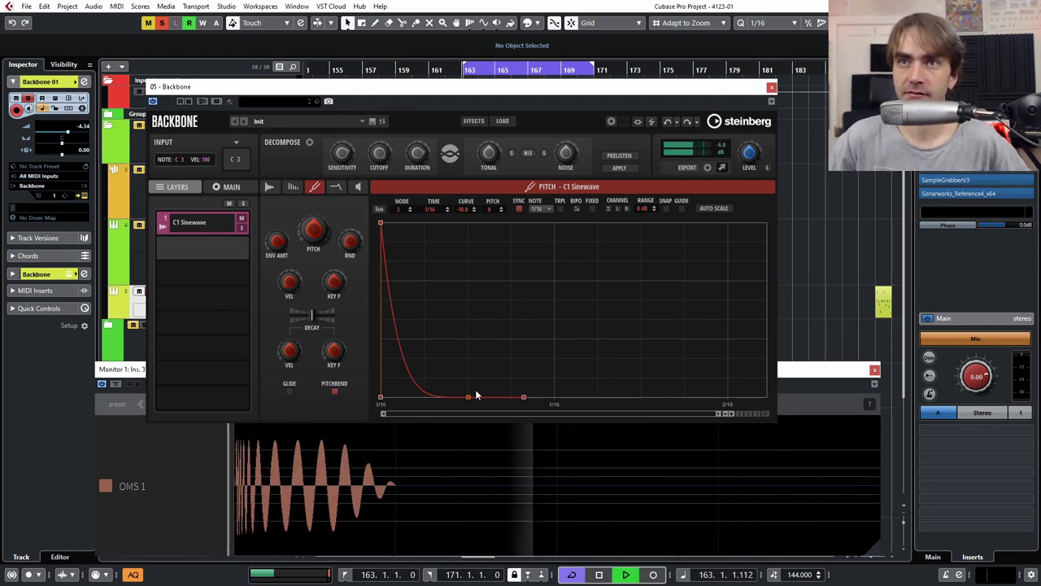
pyautogui.press('space')
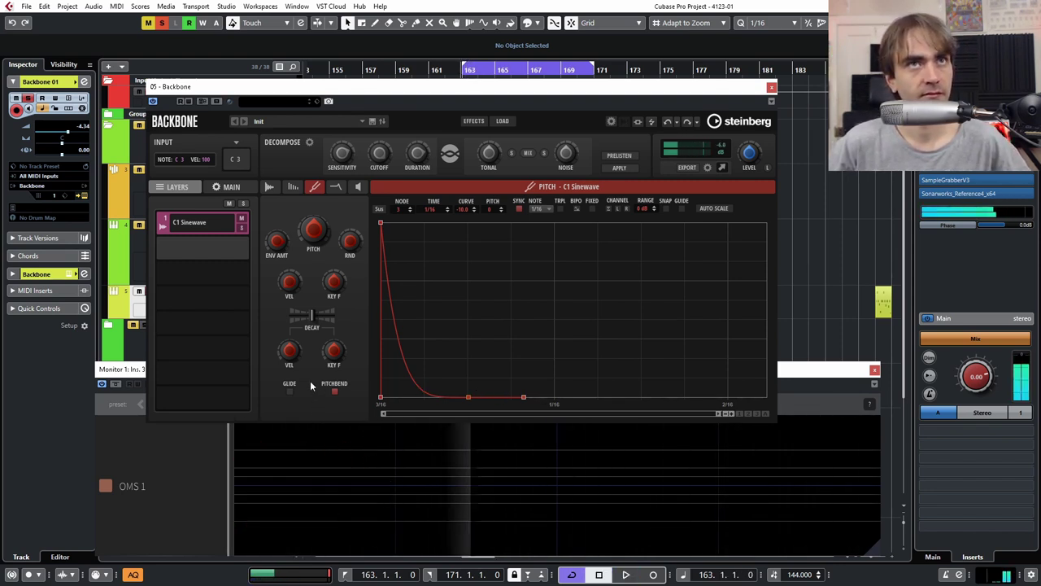
# Reshape the pitch envelope's decay into a moderately concave curve while auditioning the kick.
pyautogui.moveTo(425, 392)
pyautogui.mouseDown()
pyautogui.moveTo(424, 362)
pyautogui.moveTo(414, 377)
pyautogui.mouseUp()
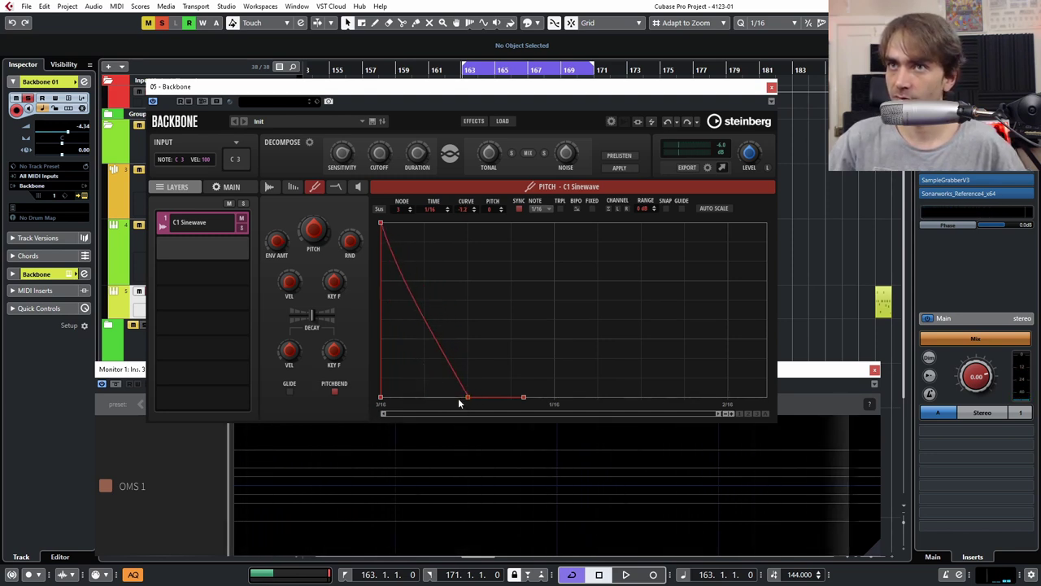
pyautogui.press('space')
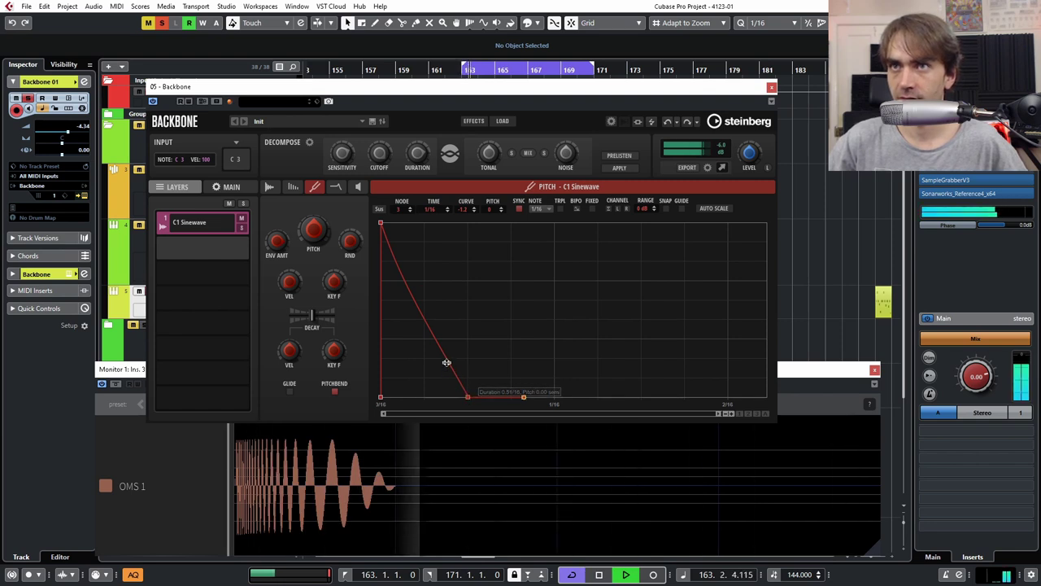
pyautogui.moveTo(447, 364); pyautogui.dragTo(439, 368)
pyautogui.press('space')
pyautogui.moveTo(314, 315)
pyautogui.mouseDown()
pyautogui.moveTo(326, 314)
pyautogui.moveTo(314, 316)
pyautogui.mouseUp()
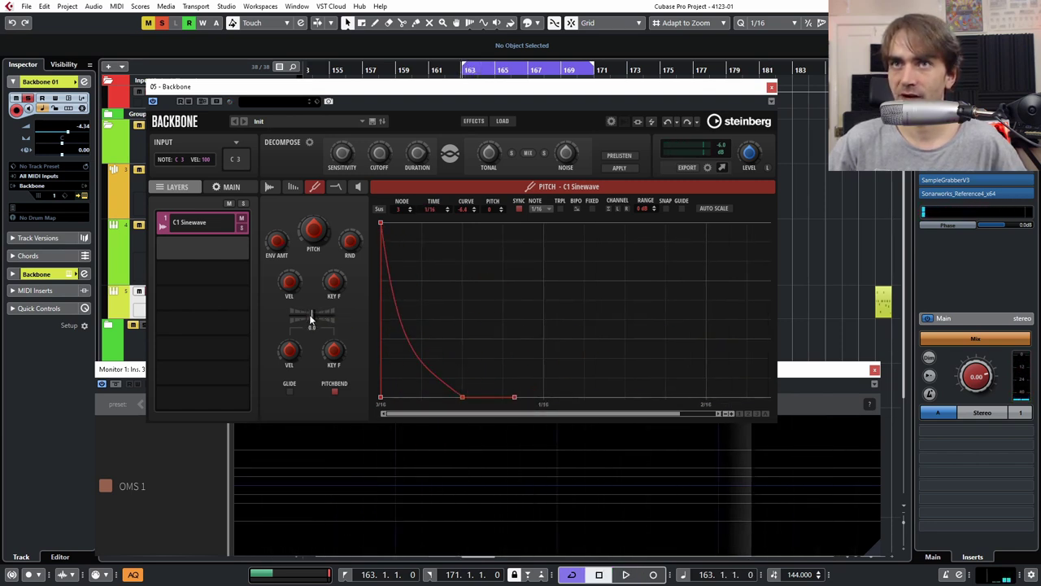
pyautogui.moveTo(442, 377); pyautogui.dragTo(433, 374)
# Add a node midway along the pitch decay, turn on Fixed mode and lower the node to about 1249.
pyautogui.doubleClick(399, 345)
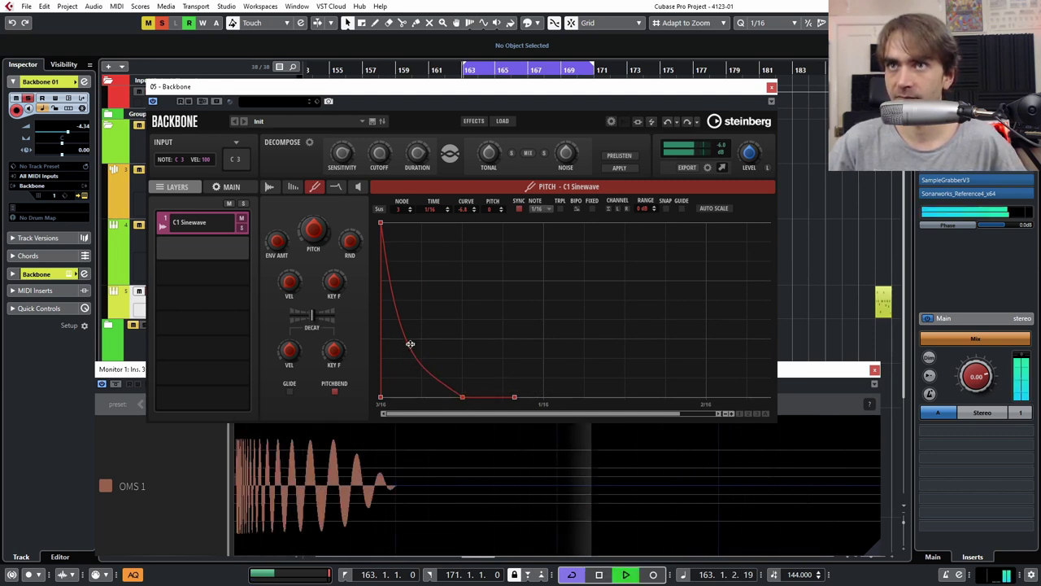
pyautogui.click(668, 123)
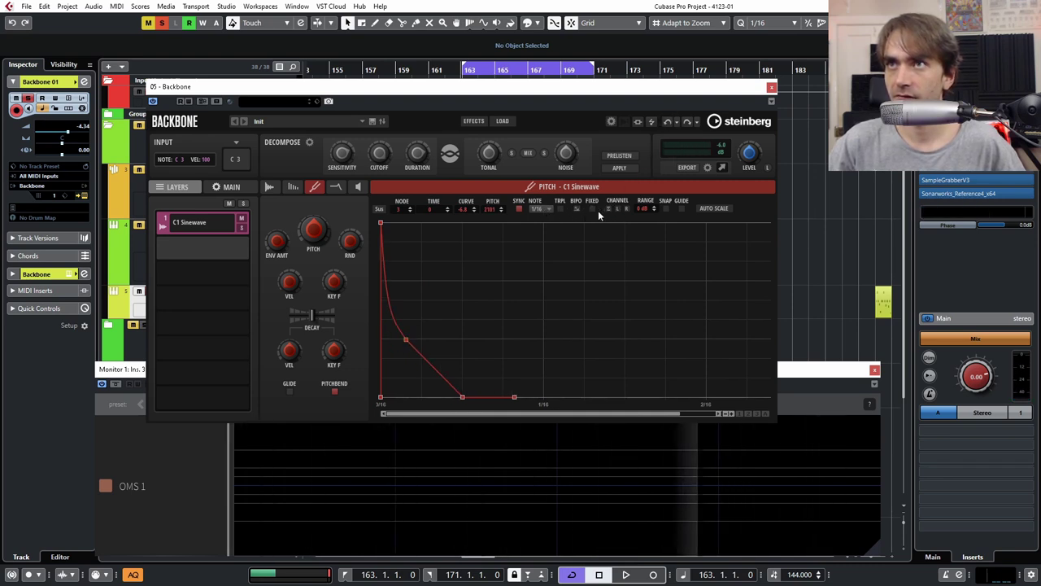
pyautogui.press('space')
pyautogui.moveTo(403, 339); pyautogui.dragTo(419, 363)
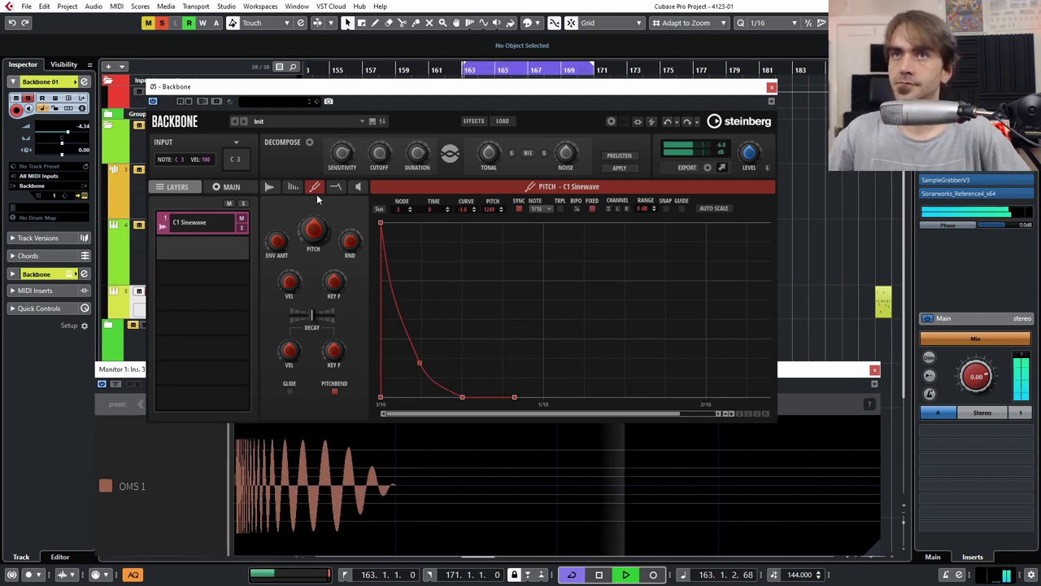
# Adjust the sine layer's pitch envelope amount to about 65 during playback, then stop playback.
pyautogui.rightClick(276, 241)
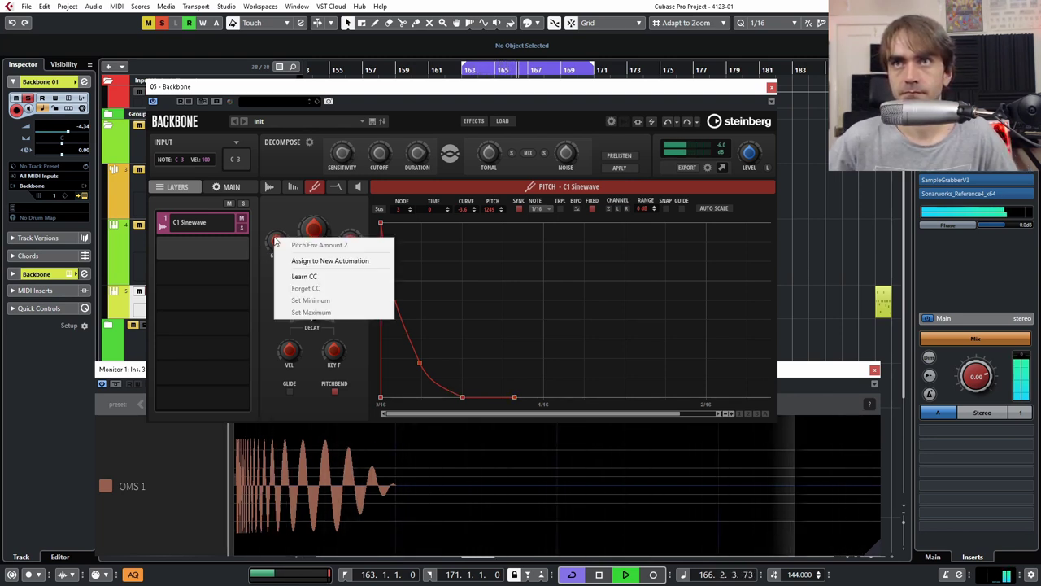
pyautogui.press('Escape')
pyautogui.moveTo(277, 248); pyautogui.dragTo(278, 236)
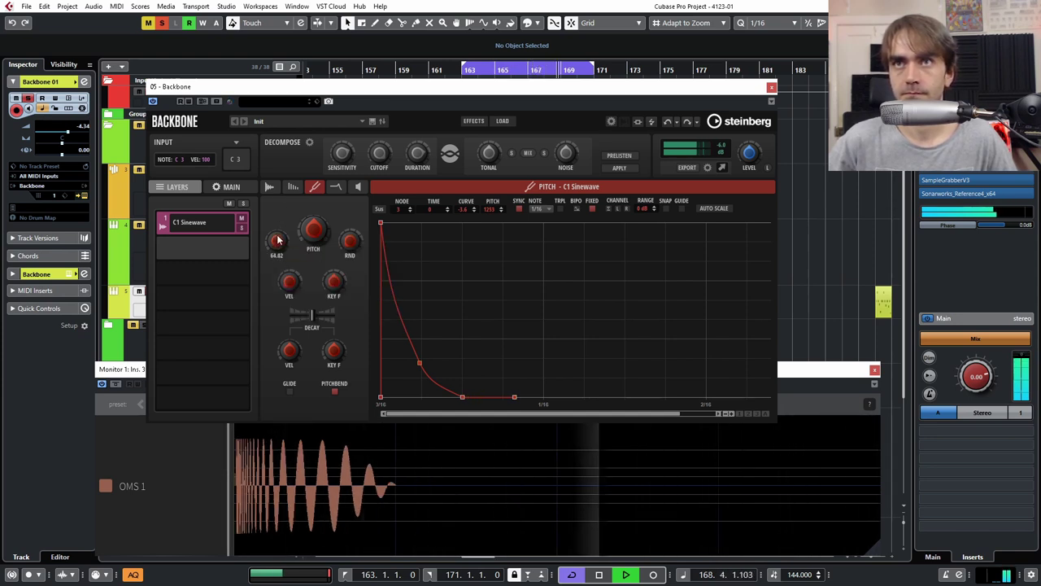
pyautogui.press('space')
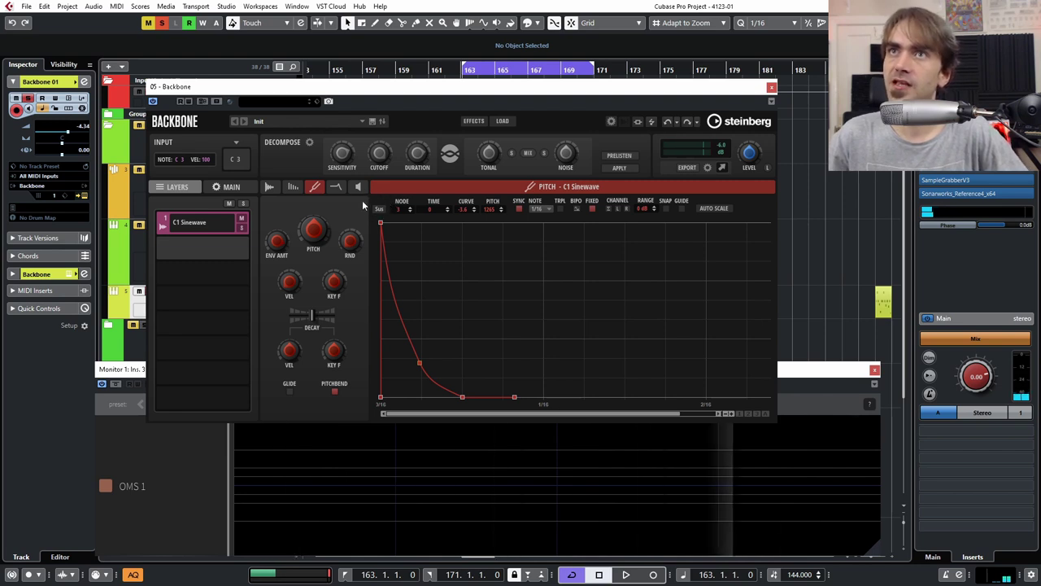
# Extend the sine layer's amp envelope hold to about 0.81/16 and add three nodes along it.
pyautogui.click(359, 187)
pyautogui.moveTo(485, 223); pyautogui.dragTo(511, 221)
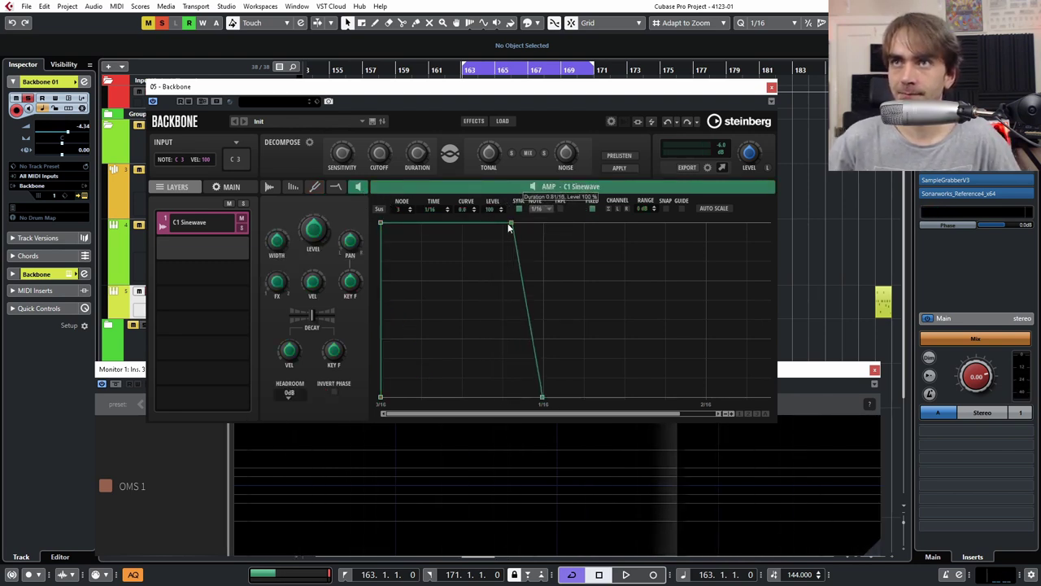
pyautogui.doubleClick(414, 221)
pyautogui.doubleClick(462, 224)
pyautogui.doubleClick(438, 223)
pyautogui.press('space')
# Lower the middle new amp node and pull the three new nodes toward the start to form an early volume dip.
pyautogui.moveTo(438, 223); pyautogui.dragTo(439, 345)
pyautogui.moveTo(415, 222); pyautogui.dragTo(390, 222)
pyautogui.moveTo(439, 346); pyautogui.dragTo(419, 370)
pyautogui.moveTo(462, 223); pyautogui.dragTo(429, 222)
# Set the amp envelope's sync note to 1/64, bend the recovery curve after the dip and tighten the first node.
pyautogui.click(732, 414)
pyautogui.moveTo(494, 369); pyautogui.dragTo(451, 319)
pyautogui.click(541, 209)
pyautogui.click(543, 281)
pyautogui.moveTo(406, 223); pyautogui.dragTo(389, 223)
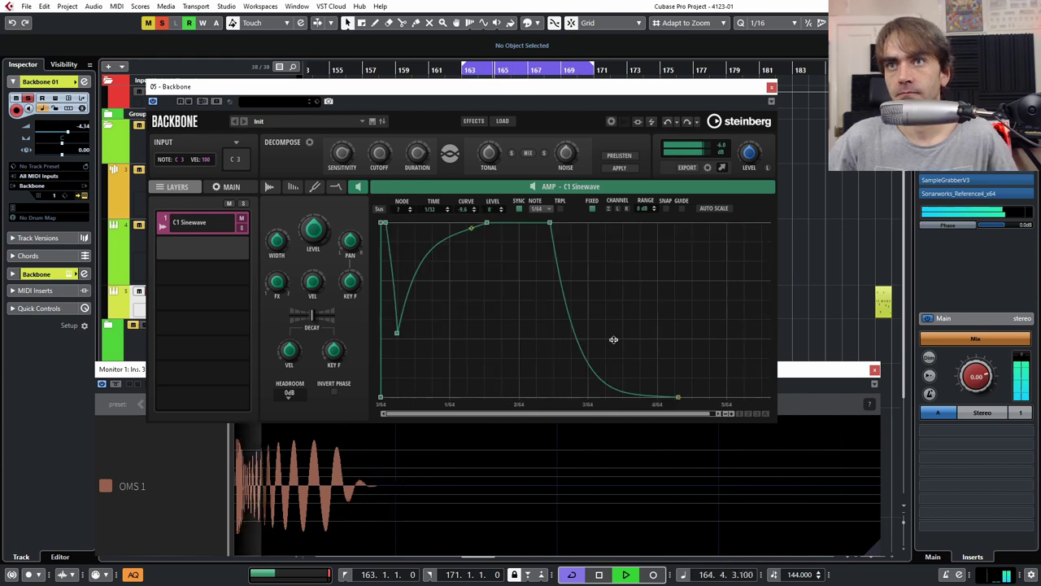
# Bend the amp envelope's final fade outward and shorten it so the last node's duration is 1.31/64.
pyautogui.moveTo(613, 339); pyautogui.dragTo(606, 325)
pyautogui.moveTo(678, 396); pyautogui.dragTo(640, 396)
pyautogui.moveTo(569, 307); pyautogui.dragTo(599, 282)
pyautogui.moveTo(551, 222); pyautogui.dragTo(530, 222)
pyautogui.moveTo(639, 397); pyautogui.dragTo(619, 397)
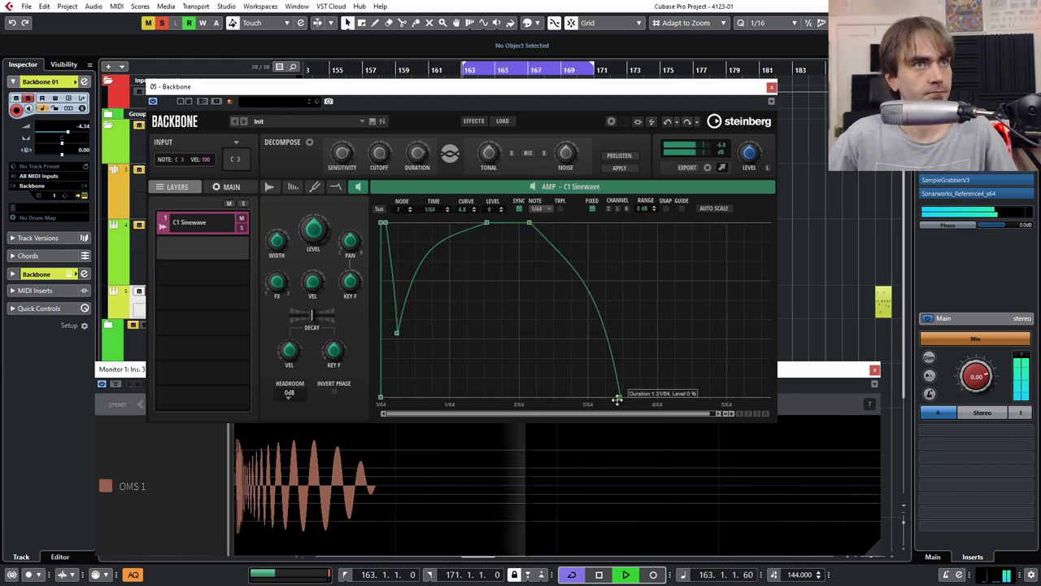
# Close Backbone, open the Glitch Kick Full-on C 1 MIDI part at bar 163 and transpose its notes down to G2.
pyautogui.click(771, 87)
pyautogui.press('space')
pyautogui.doubleClick(476, 309)
pyautogui.scroll(-2, 476, 311)
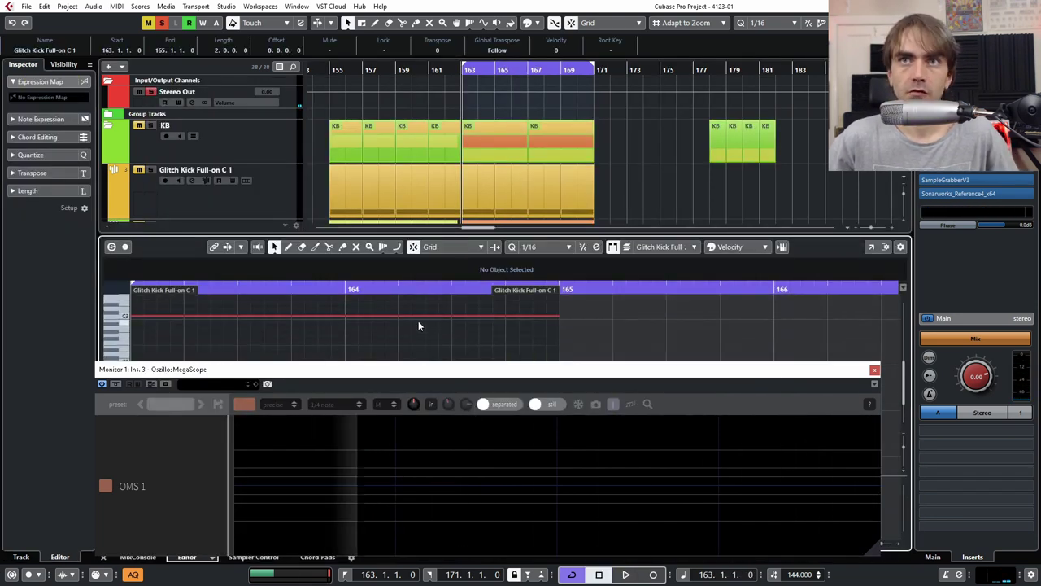
pyautogui.moveTo(592, 312); pyautogui.dragTo(291, 329)
pyautogui.press('Down')
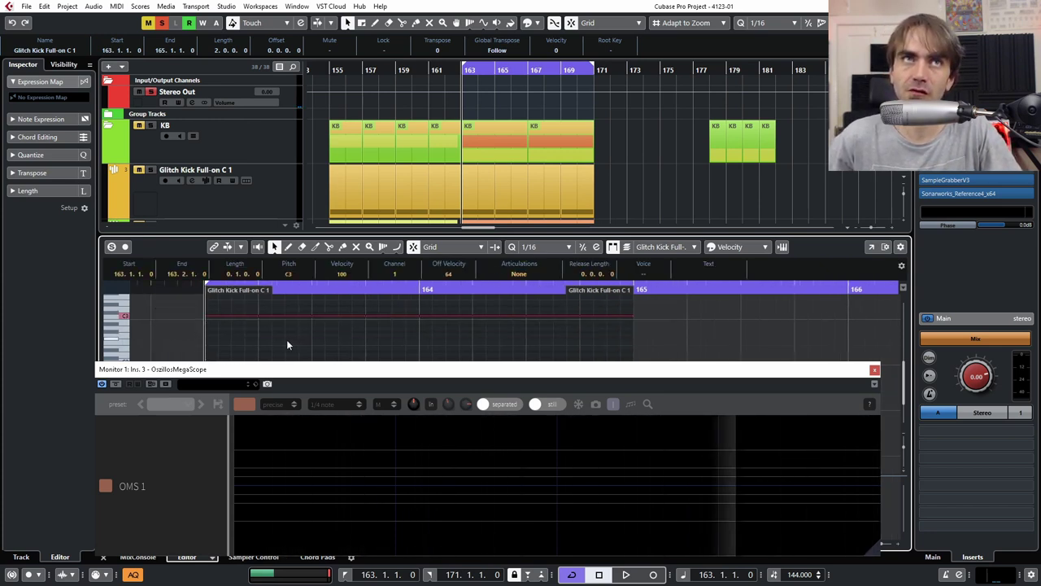
pyautogui.press('Down')
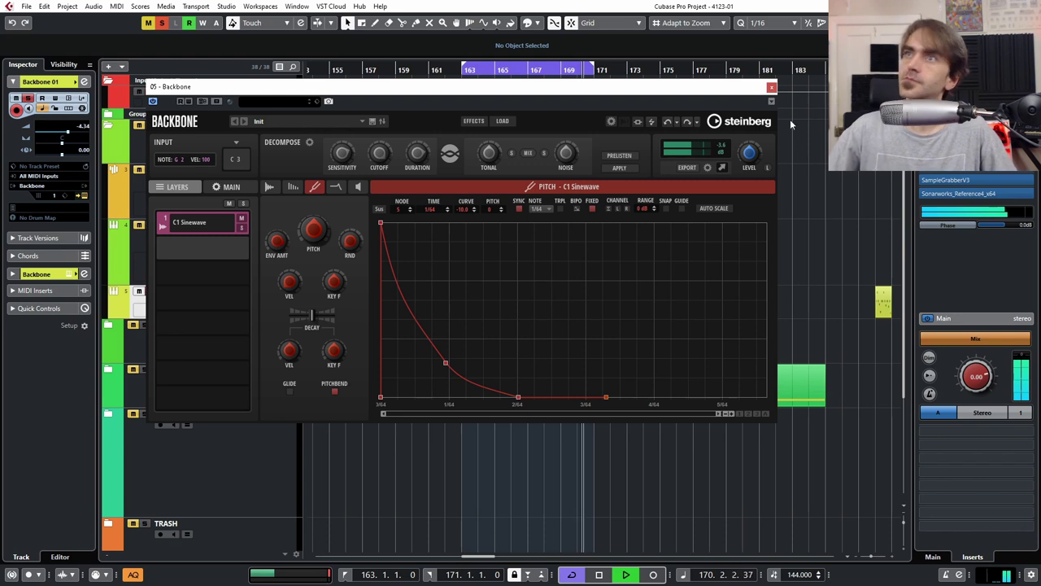
# Shift the dip node of the sine layer's amp envelope slightly later in time.
pyautogui.click(335, 186)
pyautogui.click(358, 186)
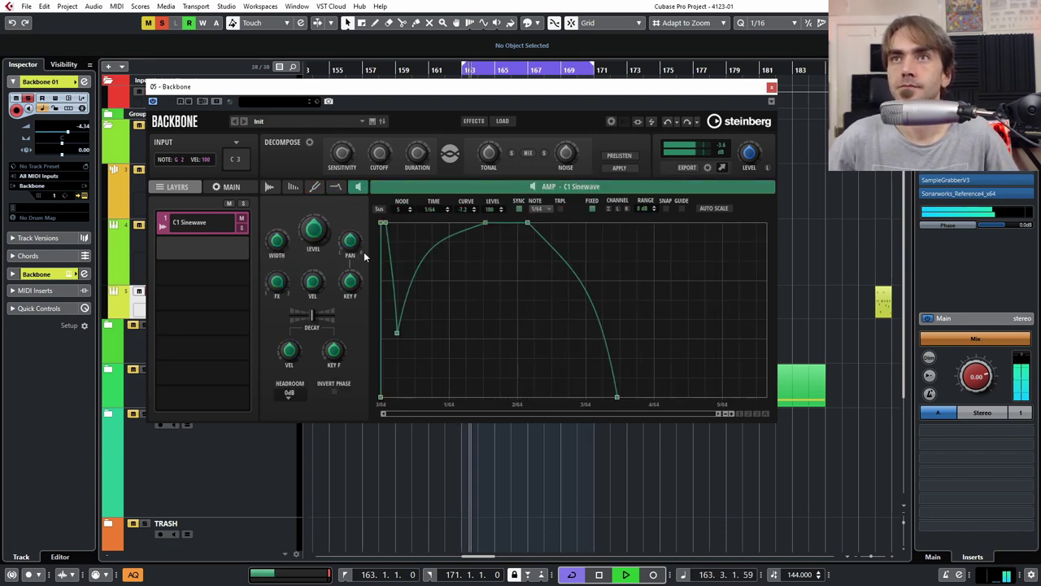
pyautogui.moveTo(400, 334); pyautogui.dragTo(408, 332)
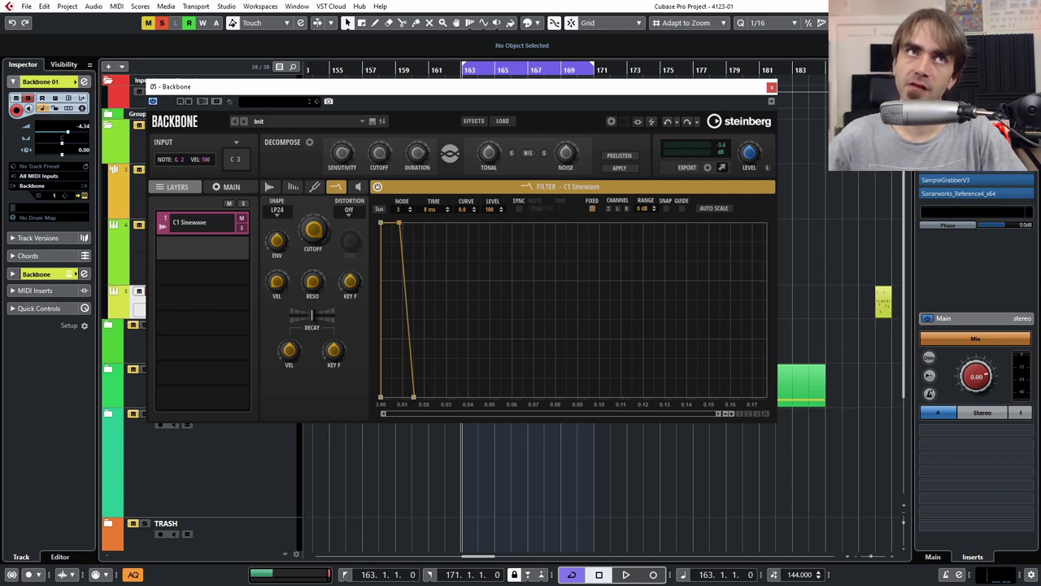
# Show the envelope guides, sync the sine layer's filter envelope to 1/64 and shape a two-stage decay matching the amp envelope's end.
pyautogui.moveTo(674, 86); pyautogui.dragTo(553, 38)
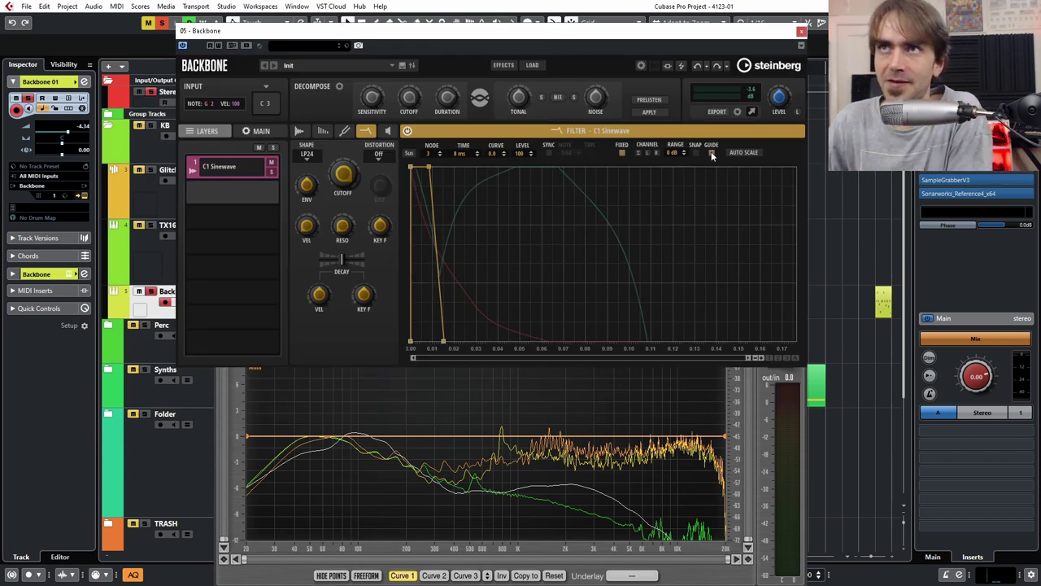
pyautogui.click(551, 152)
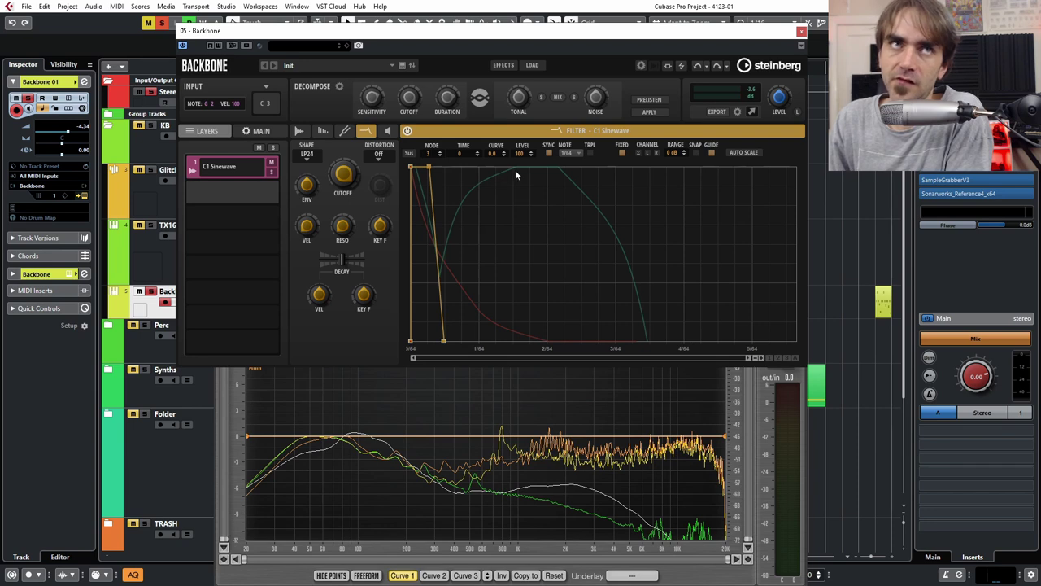
pyautogui.moveTo(429, 167); pyautogui.dragTo(502, 211)
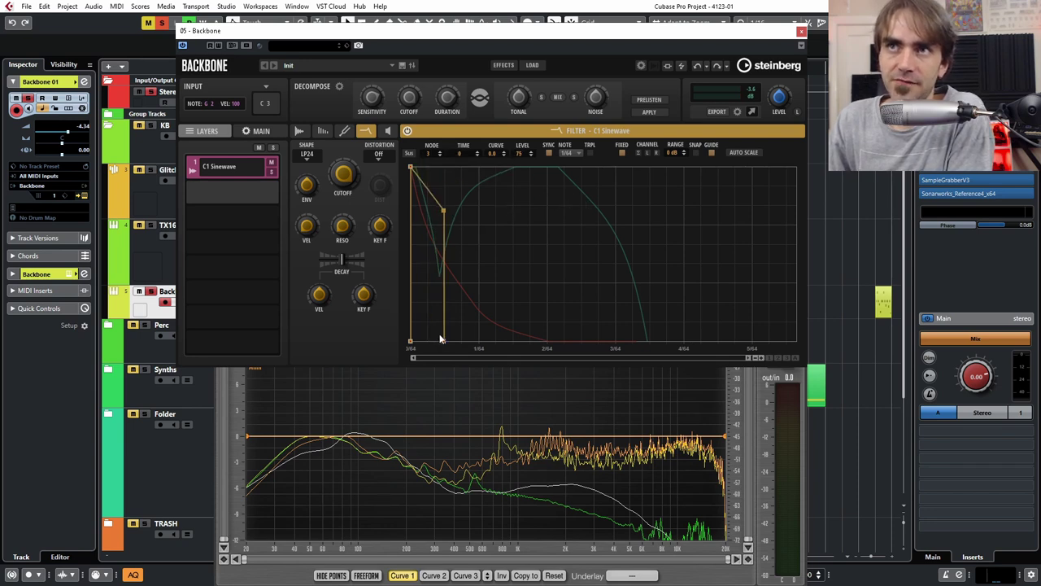
pyautogui.moveTo(479, 343); pyautogui.dragTo(645, 345)
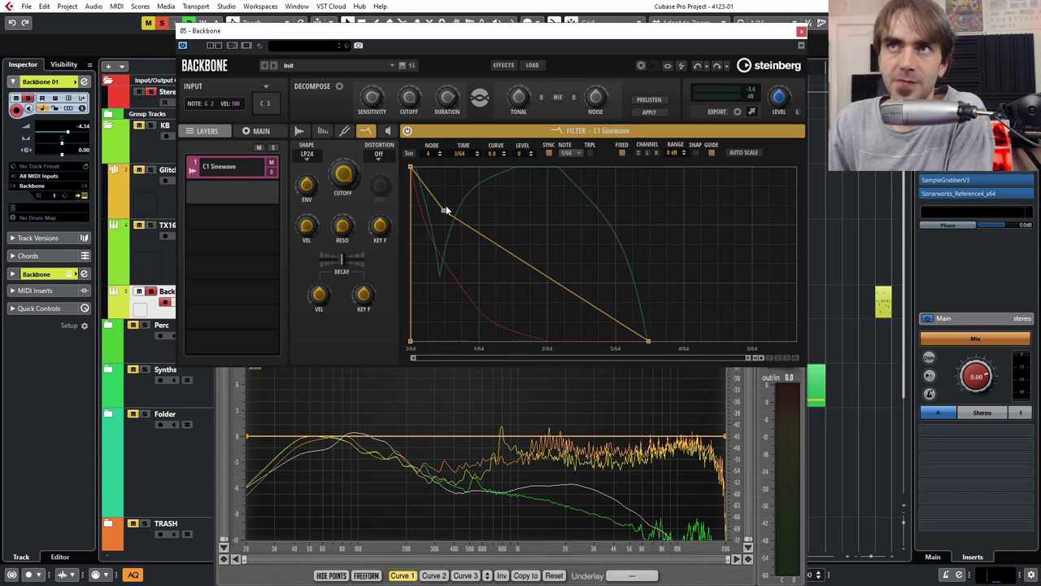
pyautogui.moveTo(443, 209); pyautogui.dragTo(453, 235)
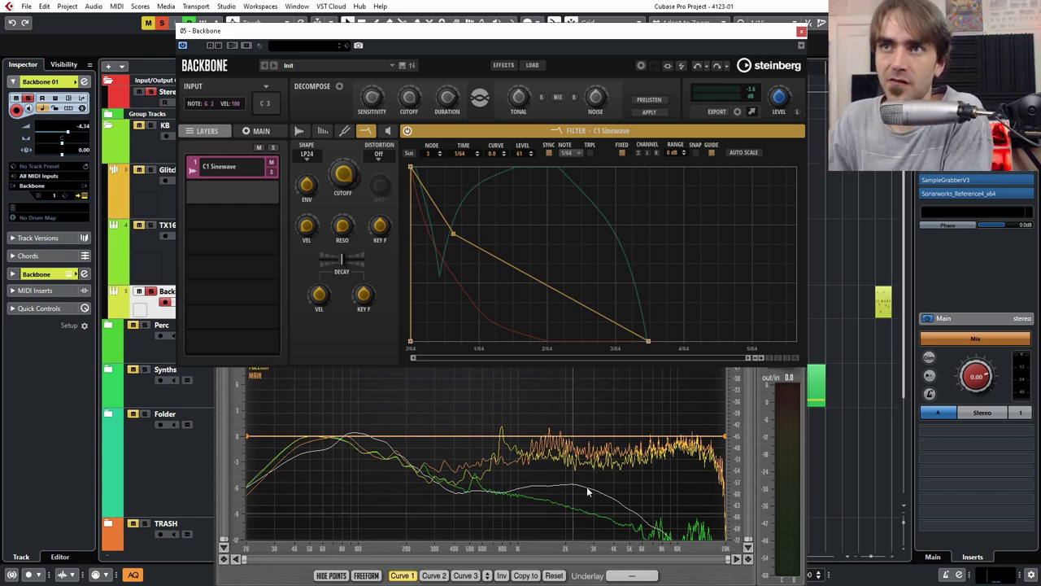
pyautogui.moveTo(450, 235); pyautogui.dragTo(445, 231)
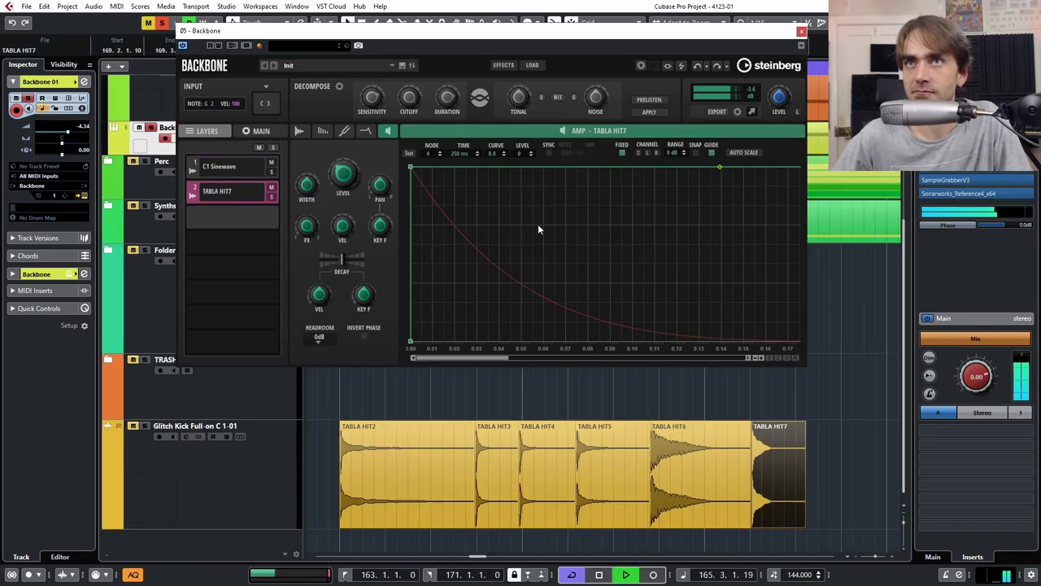
# Reduce the TABLA HIT7 layer's amp decay and shape its envelope into a 9 ms hold followed by a steep concave fade.
pyautogui.moveTo(333, 262); pyautogui.dragTo(328, 264)
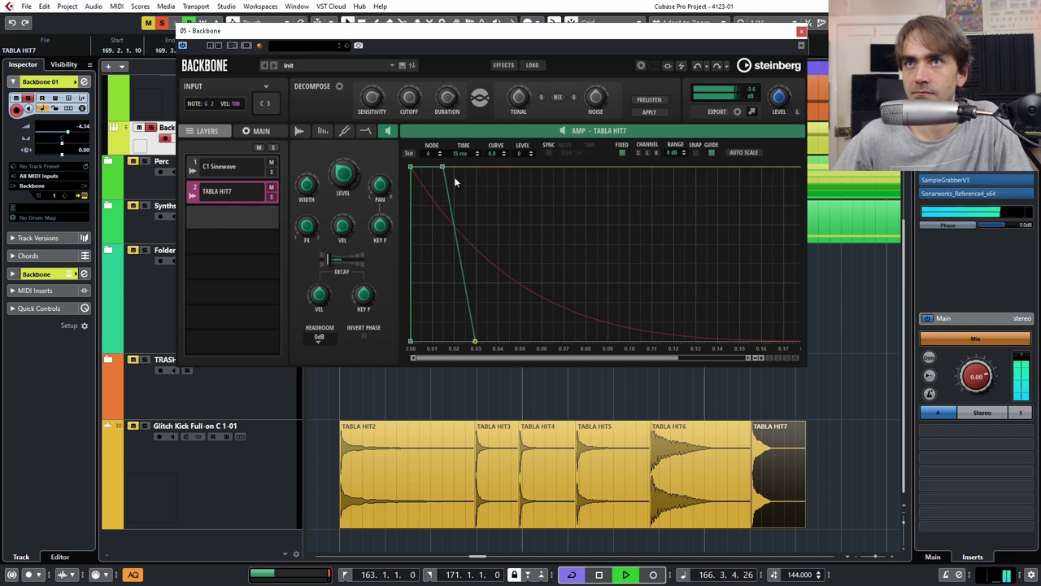
pyautogui.moveTo(442, 167); pyautogui.dragTo(460, 167)
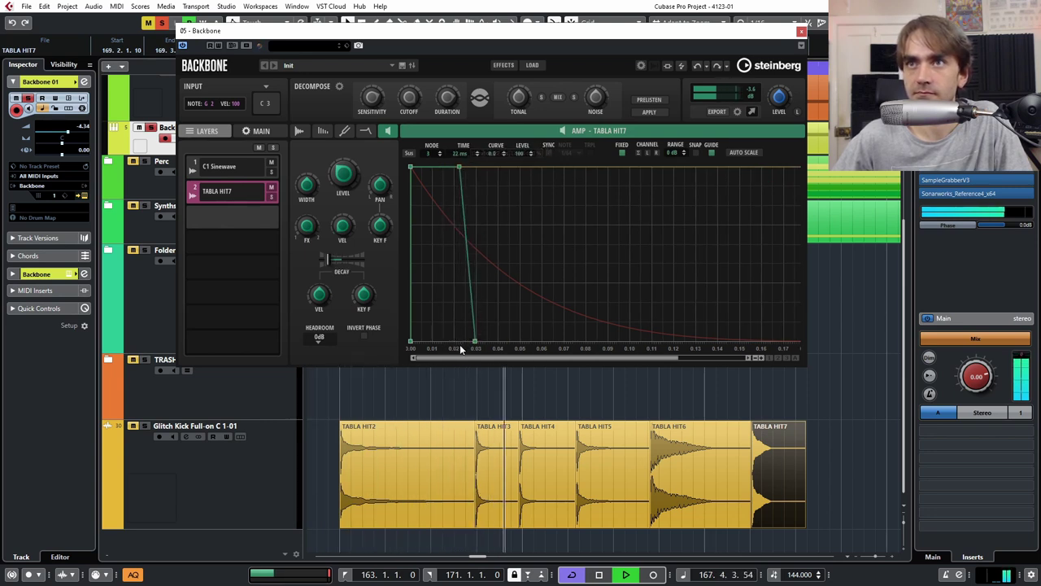
pyautogui.moveTo(473, 340); pyautogui.dragTo(553, 342)
pyautogui.moveTo(509, 270); pyautogui.dragTo(478, 302)
pyautogui.moveTo(460, 166); pyautogui.dragTo(435, 156)
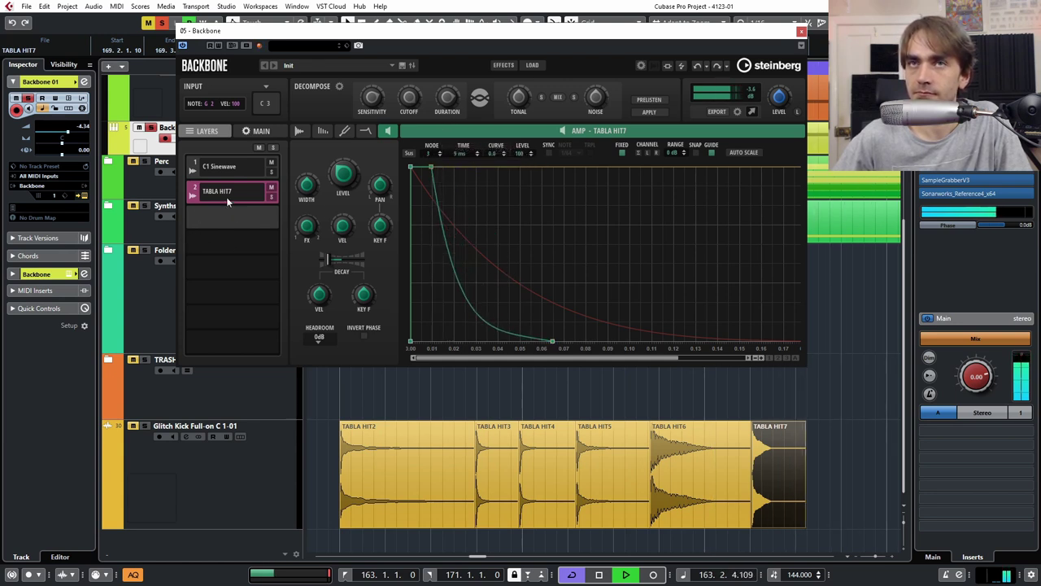
# Shorten the hold of the TABLA HIT7 layer's amp envelope to 6 ms and fine-tune the layer's level.
pyautogui.click(270, 188)
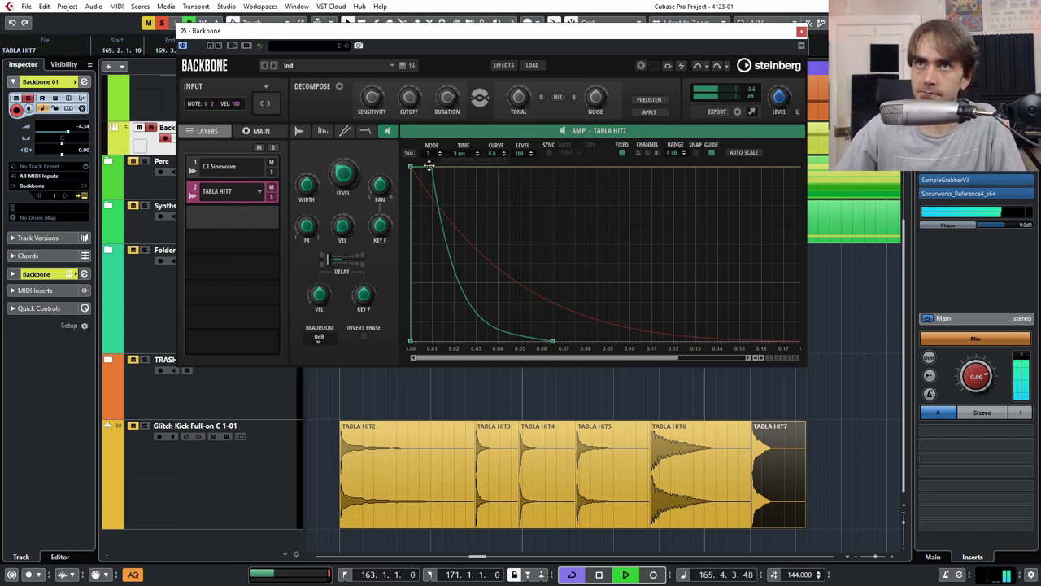
pyautogui.moveTo(428, 165); pyautogui.dragTo(423, 165)
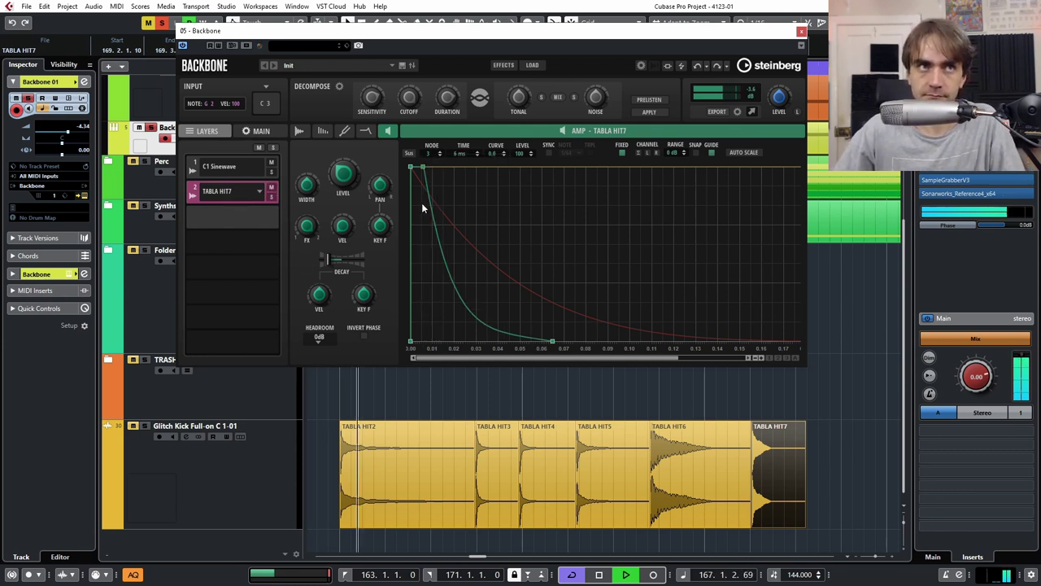
pyautogui.moveTo(345, 176)
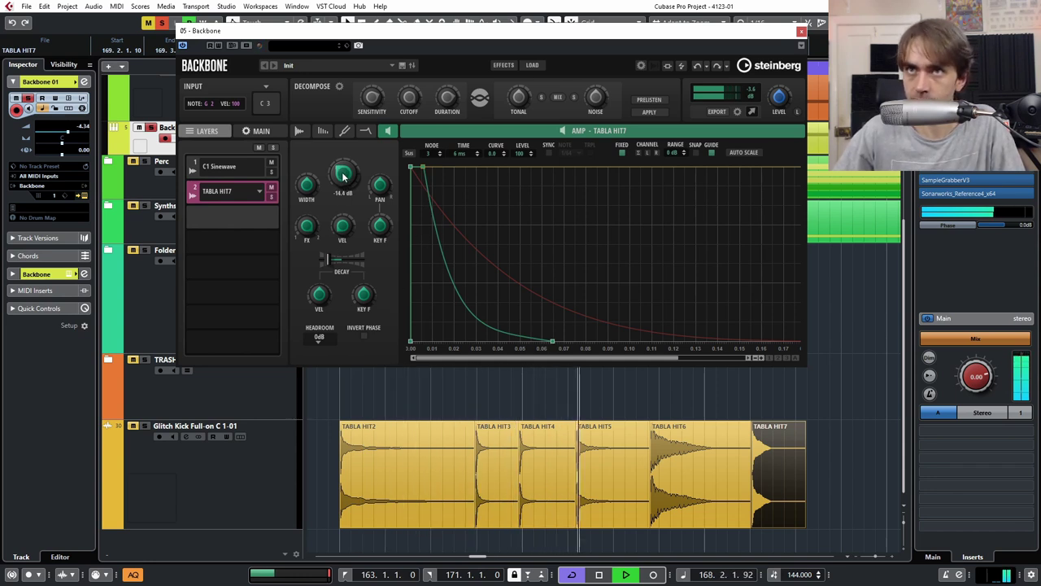
pyautogui.scroll(2, 343, 177)
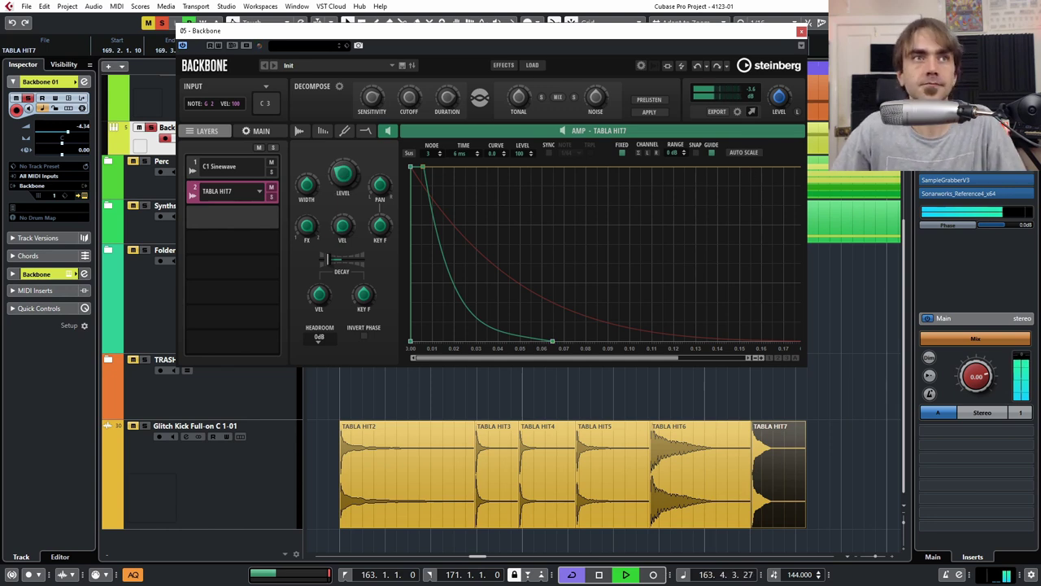
# Add the HIHAT180(CLSD) sample as a third layer and shape its amp envelope into a 35 ms decay with a -2.4 curve.
pyautogui.moveTo(319, 341); pyautogui.dragTo(246, 224)
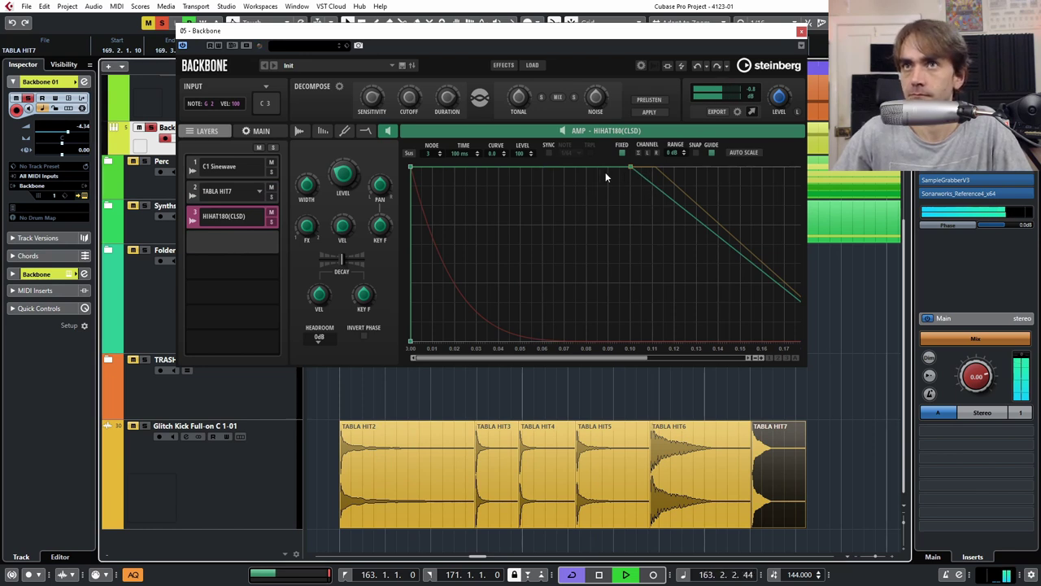
pyautogui.moveTo(629, 168); pyautogui.dragTo(486, 371)
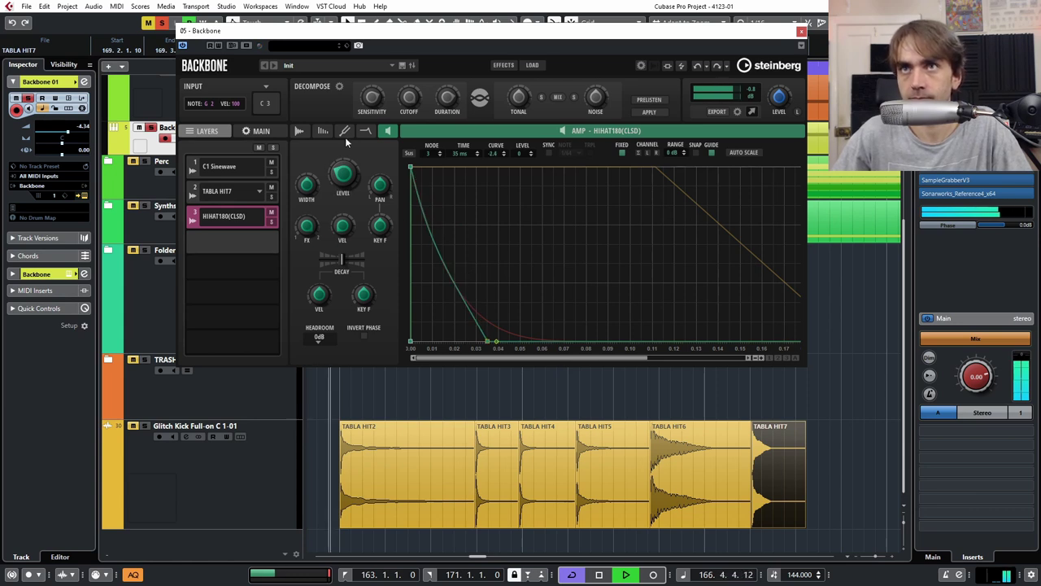
# Set the filter type of the HIHAT180(CLSD) layer and close the Backbone window.
pyautogui.click(345, 133)
pyautogui.click(368, 133)
pyautogui.click(307, 153)
pyautogui.click(310, 189)
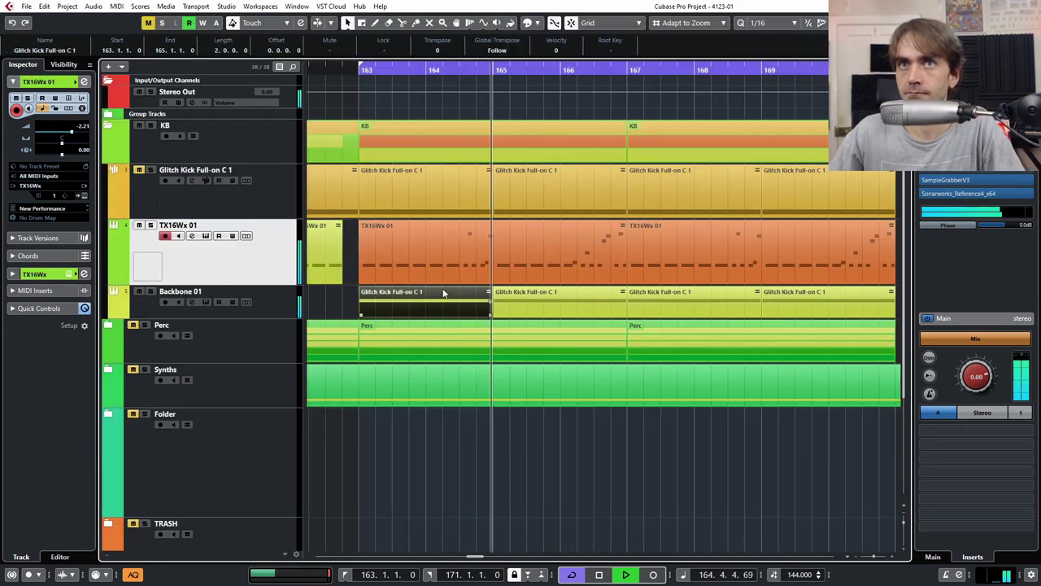
# Transpose the notes of the Glitch Kick Full-on C 1 part at bar 163 on the Backbone 01 track to A#2.
pyautogui.press('g')
pyautogui.press('g')
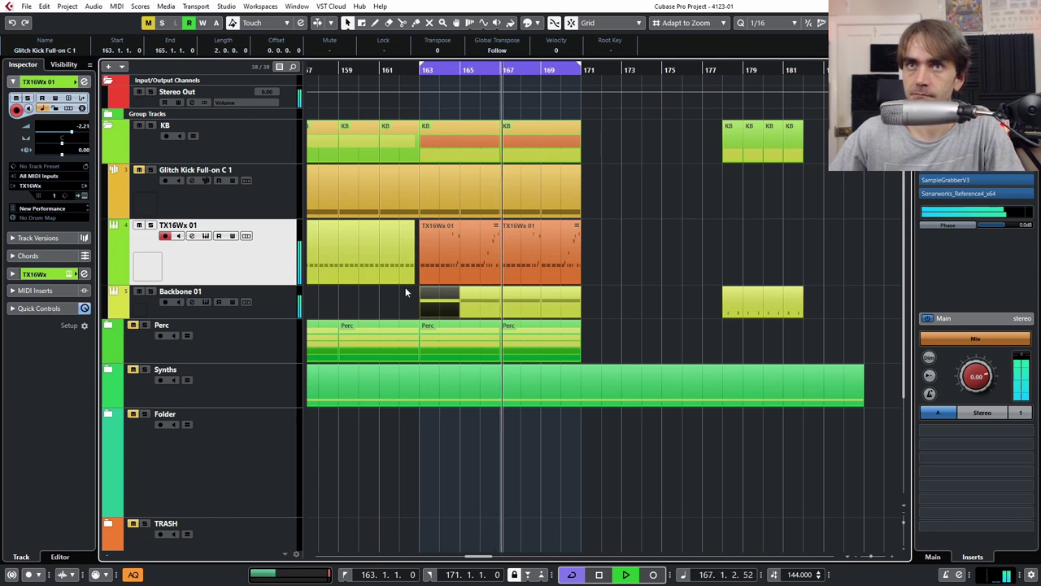
pyautogui.doubleClick(434, 306)
pyautogui.moveTo(659, 319); pyautogui.dragTo(140, 382)
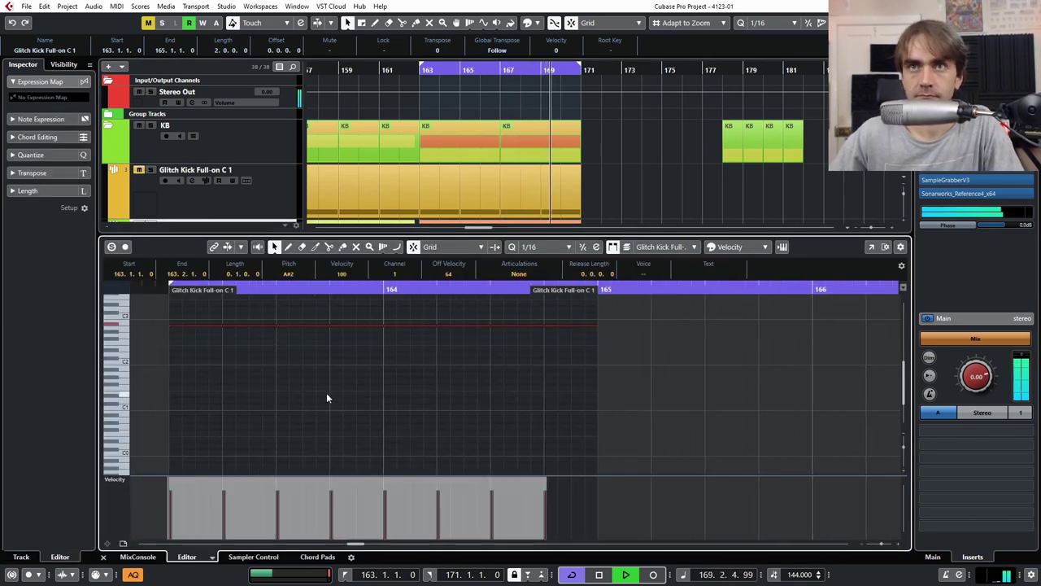
pyautogui.scroll(2, 242, 443)
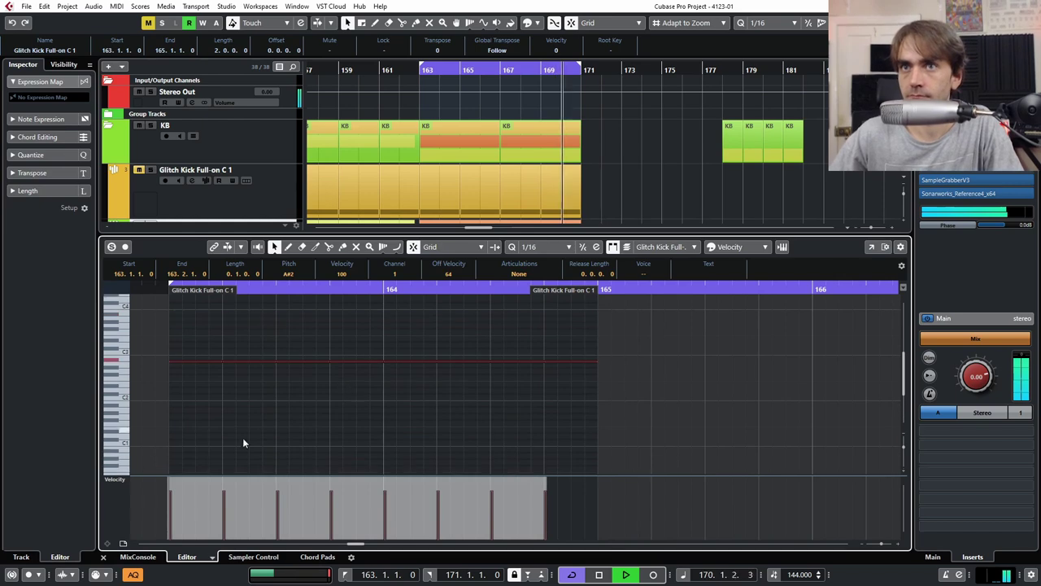
pyautogui.click(105, 557)
# Expand the Perc folder and unmute its percussion tracks, including HIHAT178(CLSD) (D) and VEC2 Snares 097, alongside the looped kick.
pyautogui.press('g')
pyautogui.press('g')
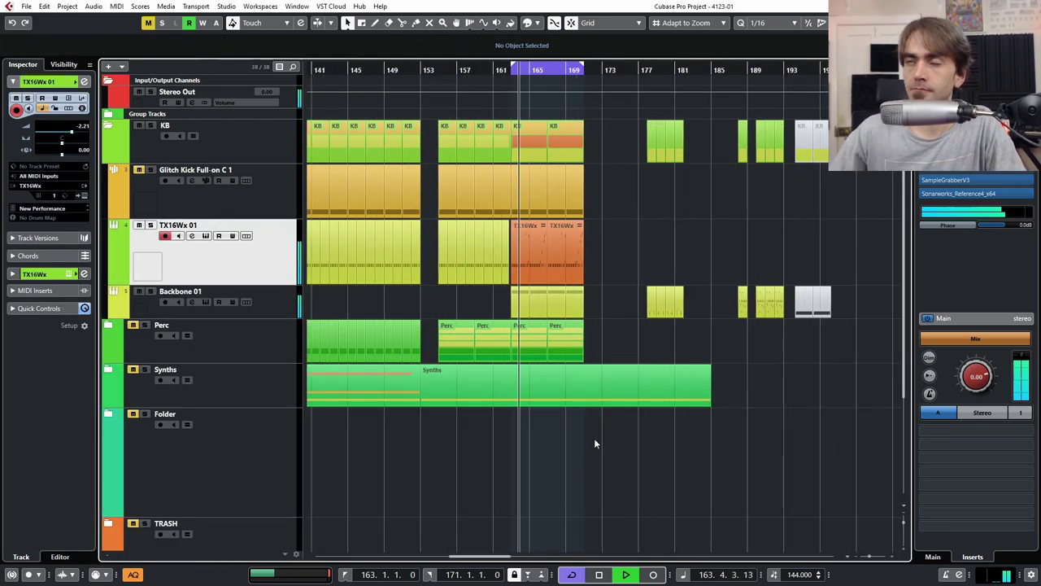
pyautogui.click(596, 386)
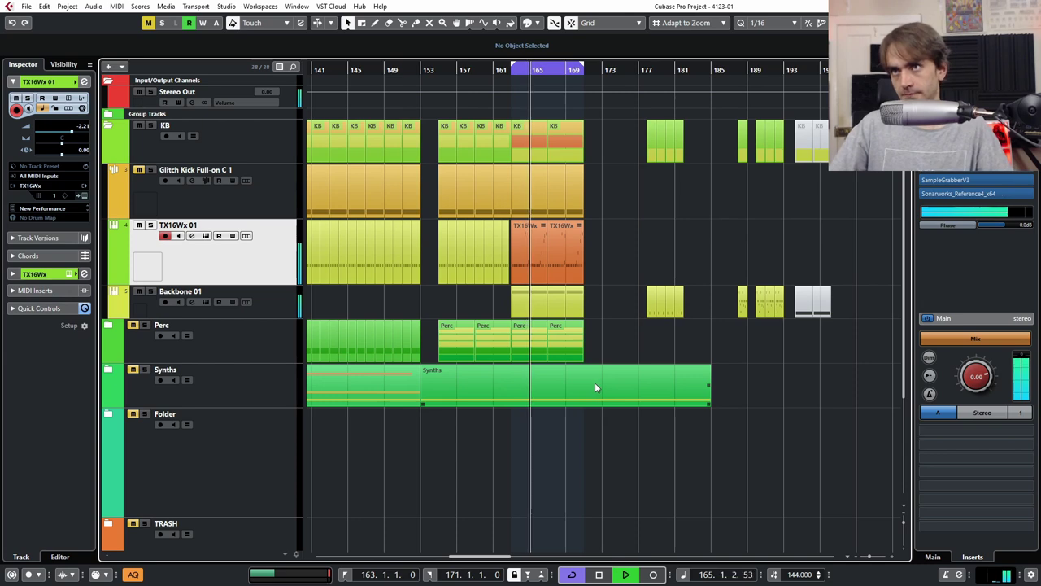
pyautogui.press('h')
pyautogui.press('h')
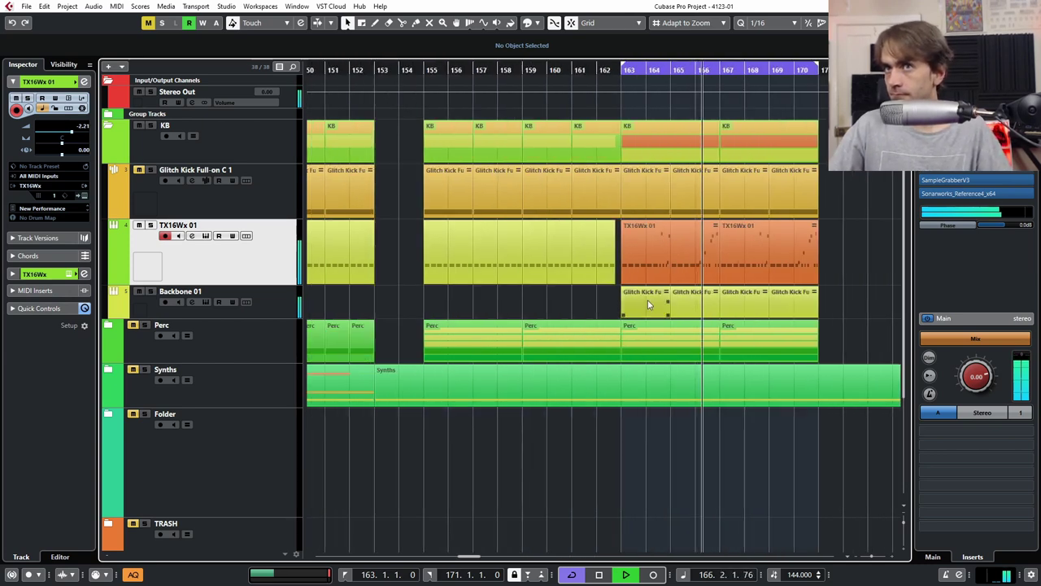
pyautogui.press('g')
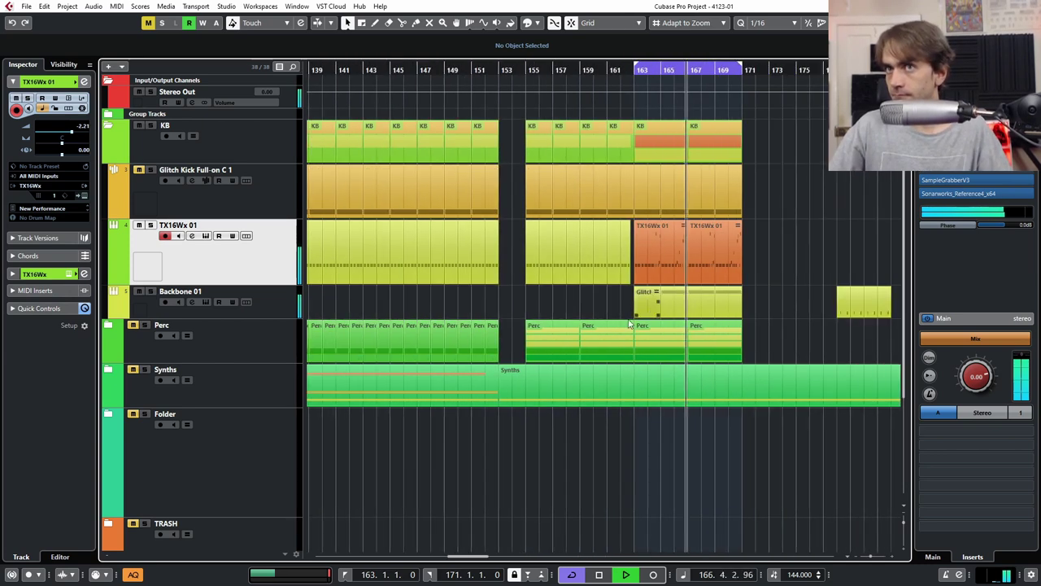
pyautogui.click(108, 325)
pyautogui.scroll(-5, 647, 356)
pyautogui.hscroll(5, 647, 355)
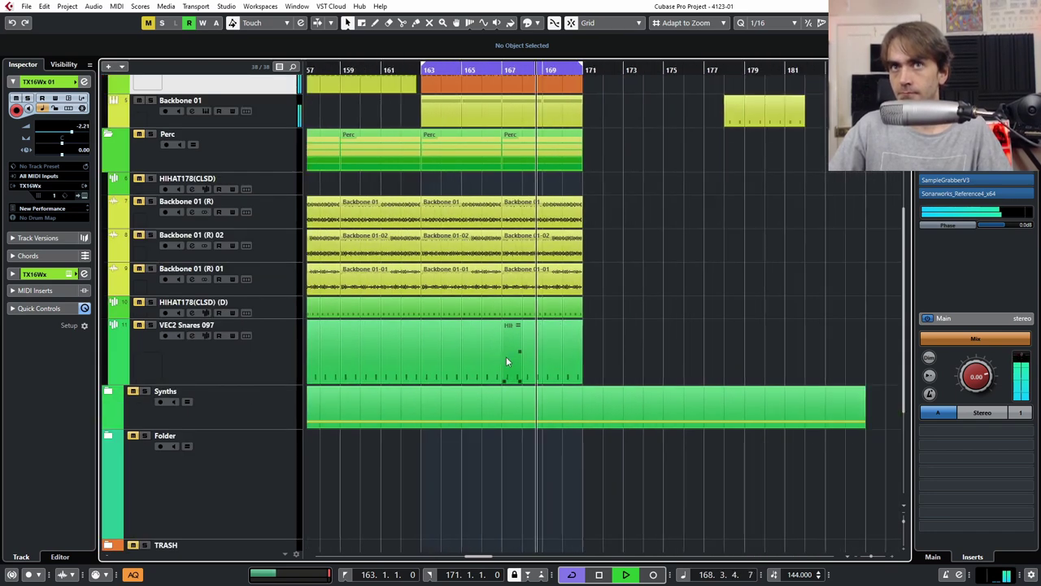
pyautogui.scroll(2, 512, 353)
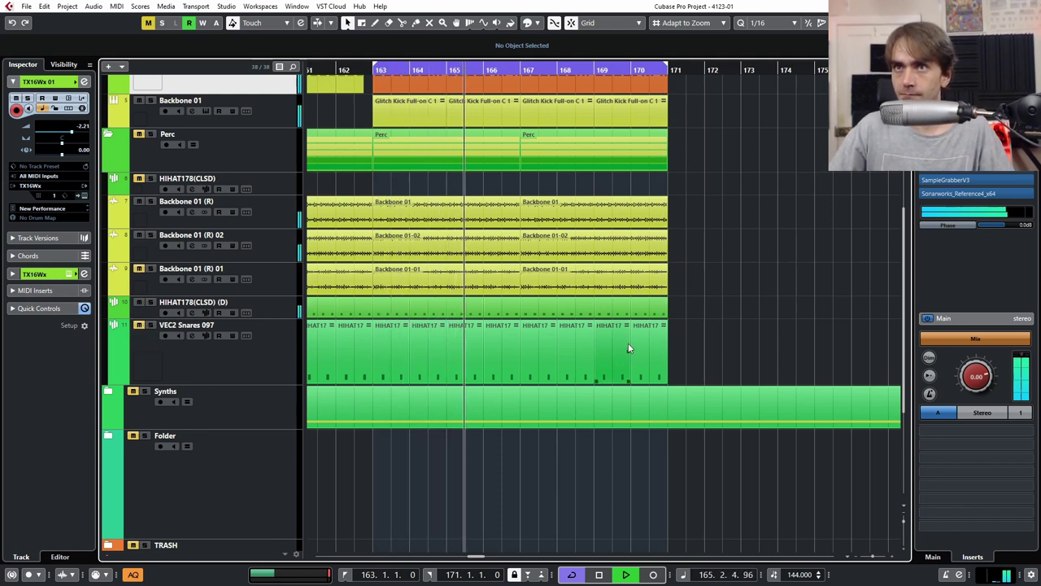
pyautogui.scroll(-1, 631, 335)
pyautogui.hscroll(-1, 633, 332)
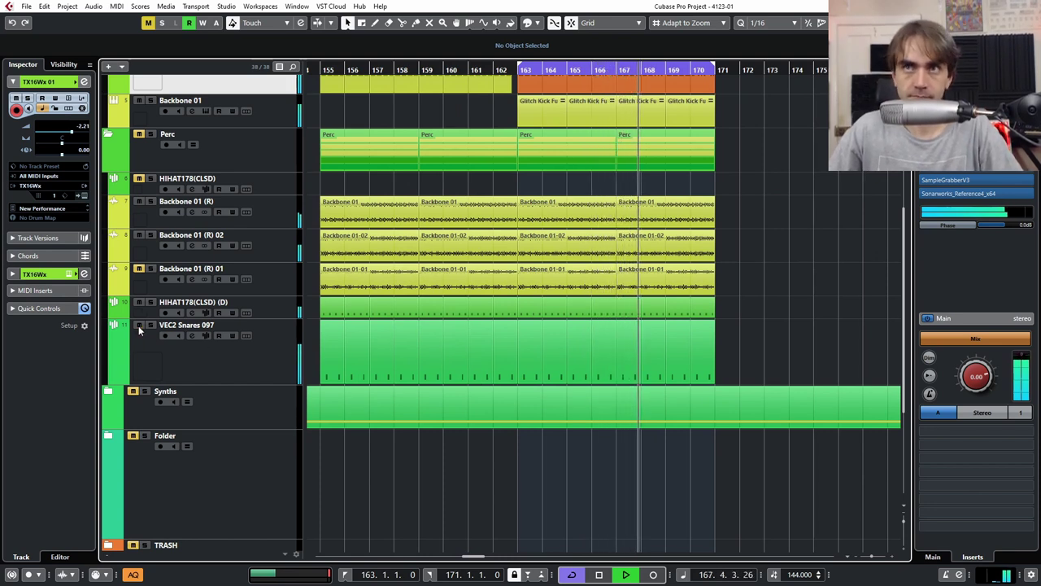
# Review the Backbone kick together with the percussion tracks over looped bars 163 to 171 and collapse the Perc folder.
pyautogui.scroll(-2, 468, 350)
pyautogui.scroll(2, 569, 358)
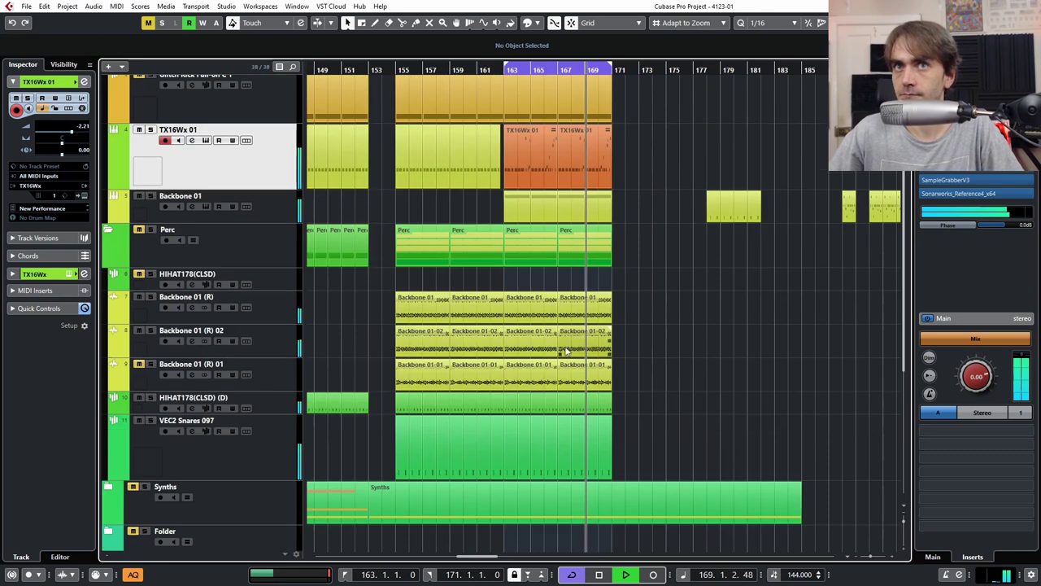
pyautogui.scroll(3, 572, 350)
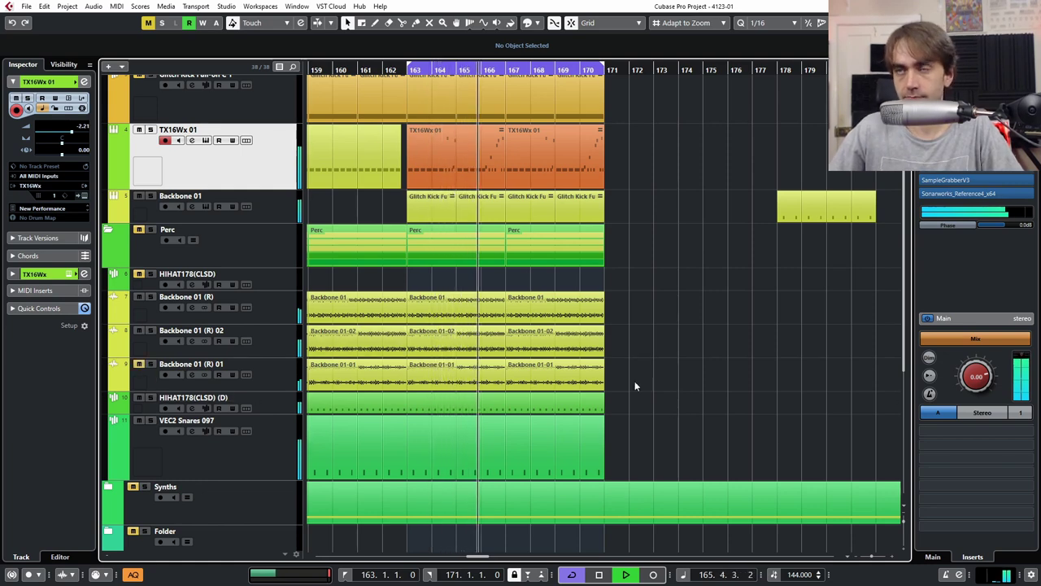
pyautogui.keyDown('ctrl'); pyautogui.scroll(-3, 613, 350); pyautogui.keyUp('ctrl')
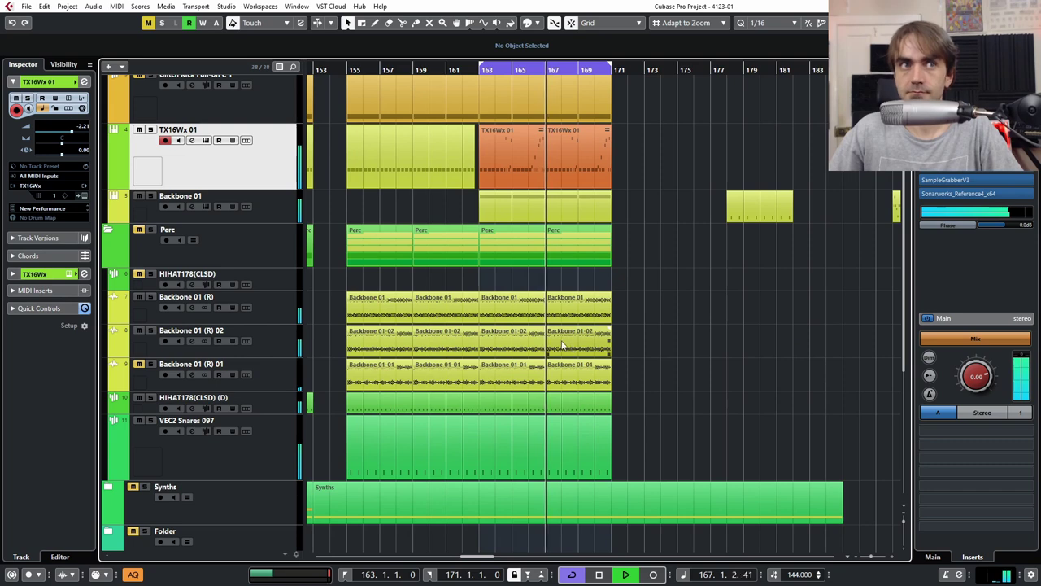
pyautogui.keyDown('ctrl'); pyautogui.scroll(-1, 415, 326); pyautogui.keyUp('ctrl')
pyautogui.hscroll(-3, 413, 321)
pyautogui.keyDown('ctrl'); pyautogui.scroll(-1, 470, 275); pyautogui.keyUp('ctrl')
pyautogui.hscroll(2, 456, 274)
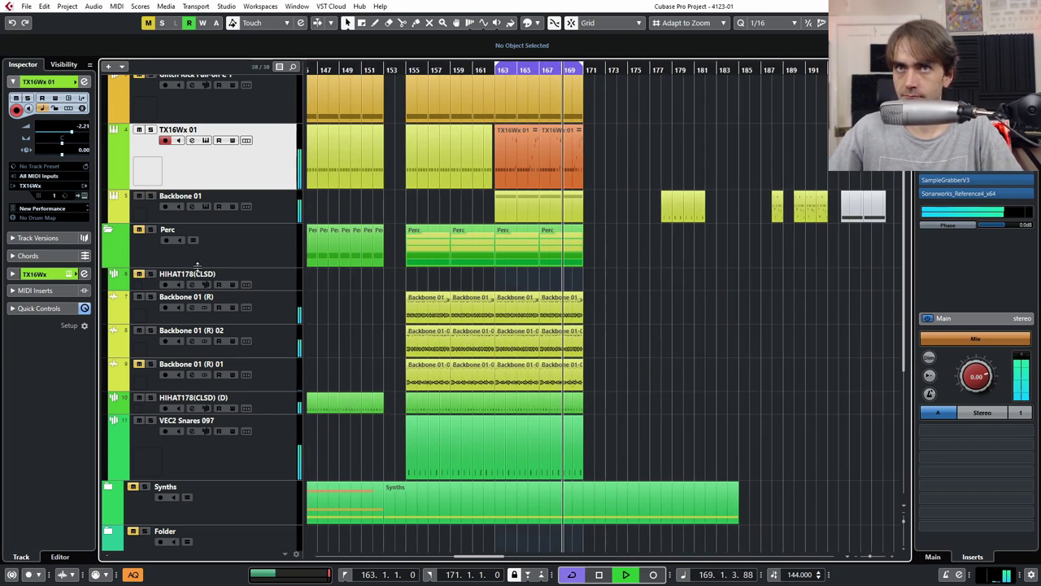
pyautogui.click(109, 232)
pyautogui.scroll(4, 538, 256)
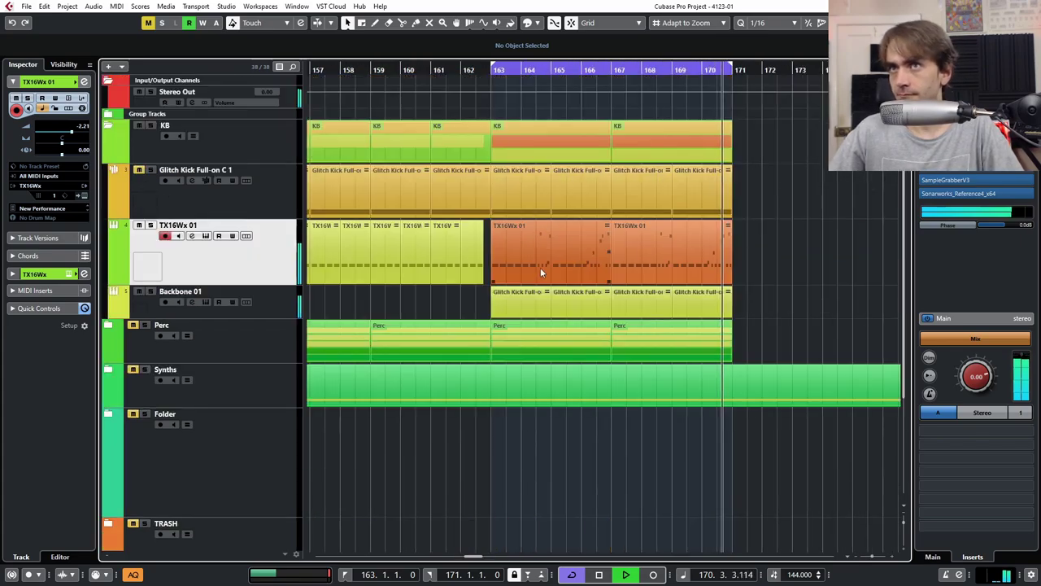